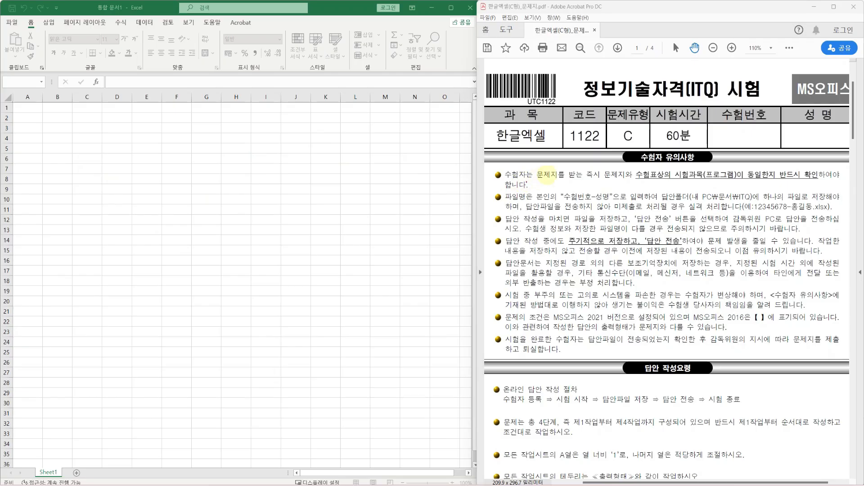
# Examine the exam notices in the PDF on subject verification, file naming, the answer folder, regular saving and answer submission
pyautogui.moveTo(615, 138); pyautogui.dragTo(709, 189)
pyautogui.moveTo(632, 340); pyautogui.dragTo(731, 387)
pyautogui.press('Escape')
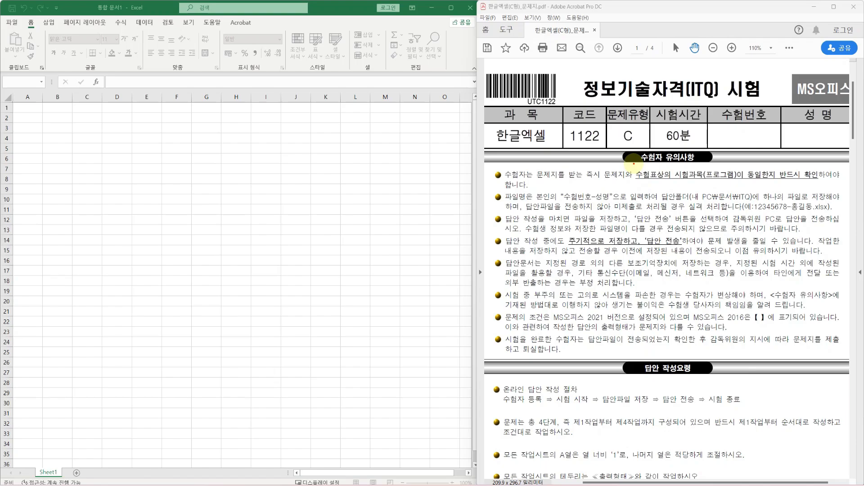
pyautogui.moveTo(634, 164); pyautogui.dragTo(823, 187)
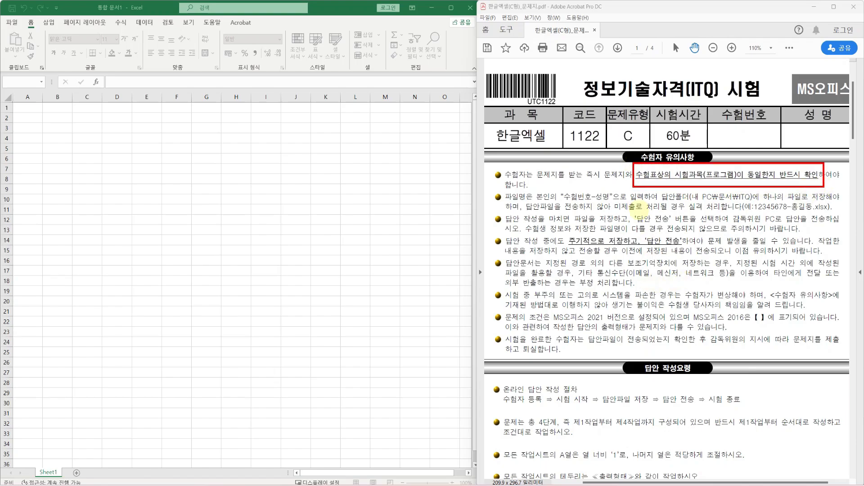
pyautogui.moveTo(564, 230)
pyautogui.mouseDown()
pyautogui.moveTo(596, 244)
pyautogui.moveTo(685, 254)
pyautogui.mouseUp()
pyautogui.moveTo(632, 164)
pyautogui.mouseDown()
pyautogui.moveTo(628, 189)
pyautogui.moveTo(621, 157)
pyautogui.moveTo(613, 189)
pyautogui.moveTo(641, 169)
pyautogui.moveTo(632, 157)
pyautogui.mouseUp()
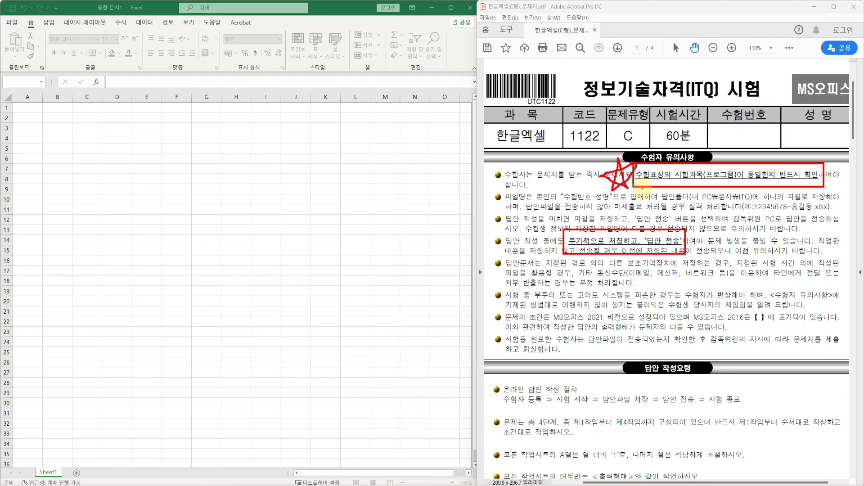
pyautogui.moveTo(537, 256)
pyautogui.mouseDown()
pyautogui.moveTo(531, 230)
pyautogui.moveTo(546, 235)
pyautogui.moveTo(529, 261)
pyautogui.moveTo(542, 228)
pyautogui.mouseUp()
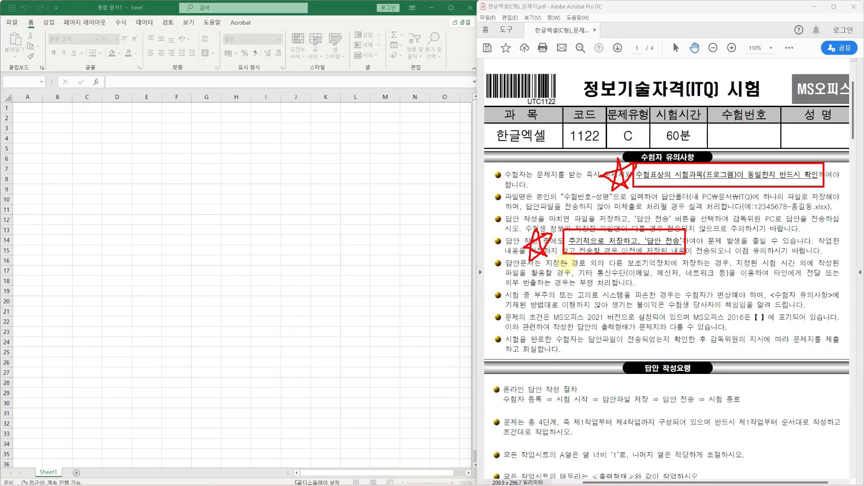
pyautogui.moveTo(678, 252)
pyautogui.mouseDown()
pyautogui.moveTo(648, 254)
pyautogui.moveTo(644, 220)
pyautogui.moveTo(680, 256)
pyautogui.mouseUp()
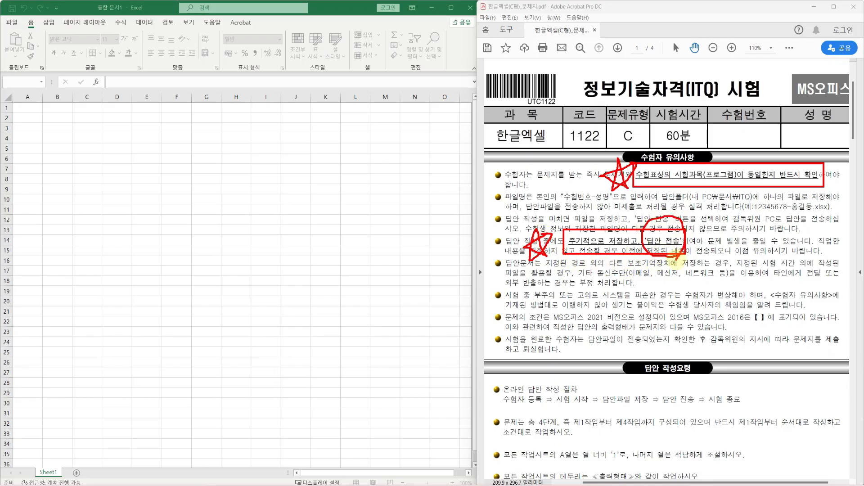
pyautogui.moveTo(660, 191); pyautogui.dragTo(757, 205)
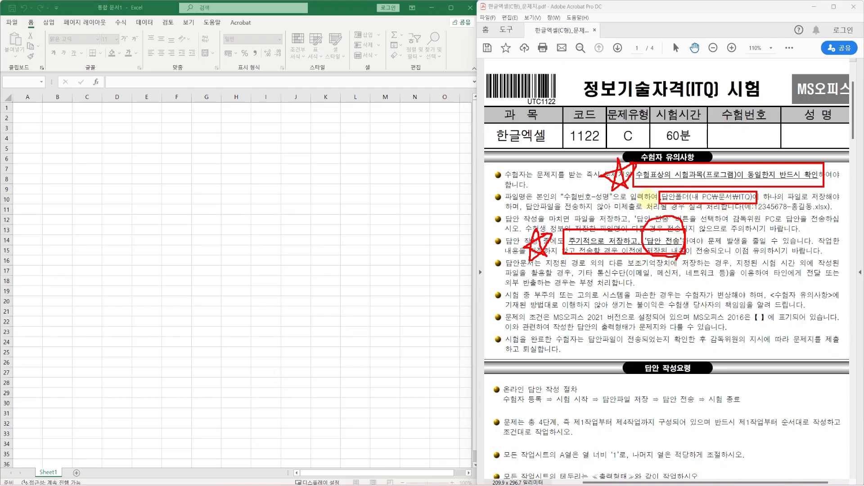
pyautogui.moveTo(561, 205); pyautogui.dragTo(608, 203)
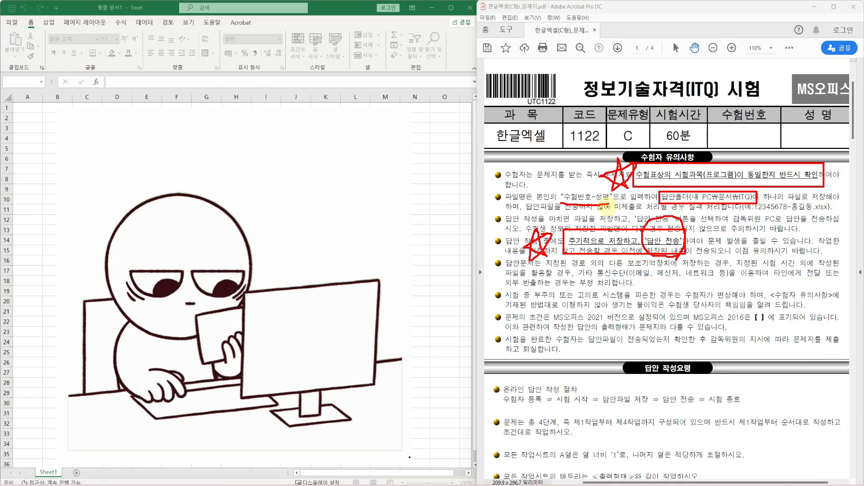
# Examine the answer-writing guidelines for the column A width, required sheet names, sheet duplication and row heights
pyautogui.scroll(-4, 668, 341)
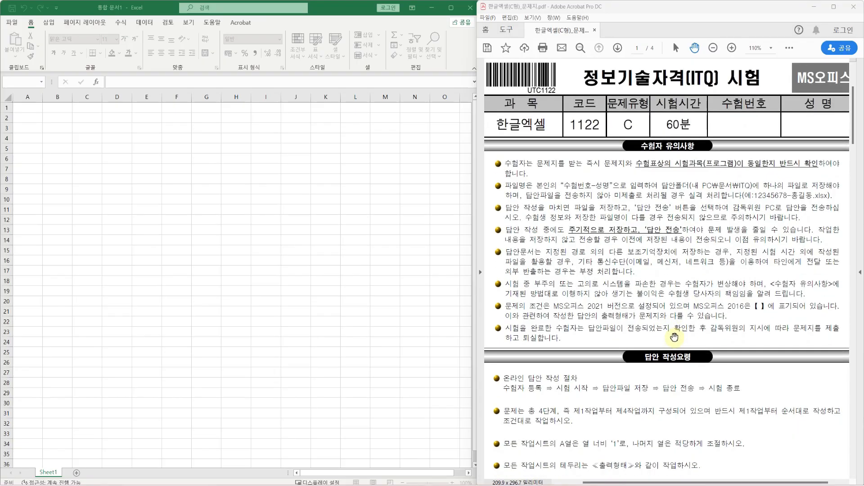
pyautogui.scroll(-2, 674, 331)
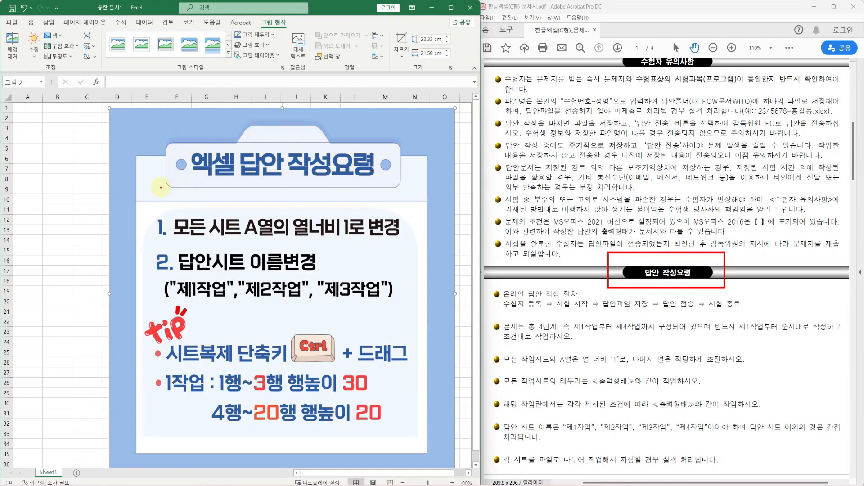
pyautogui.moveTo(161, 199)
pyautogui.mouseDown()
pyautogui.moveTo(328, 246)
pyautogui.moveTo(413, 248)
pyautogui.mouseUp()
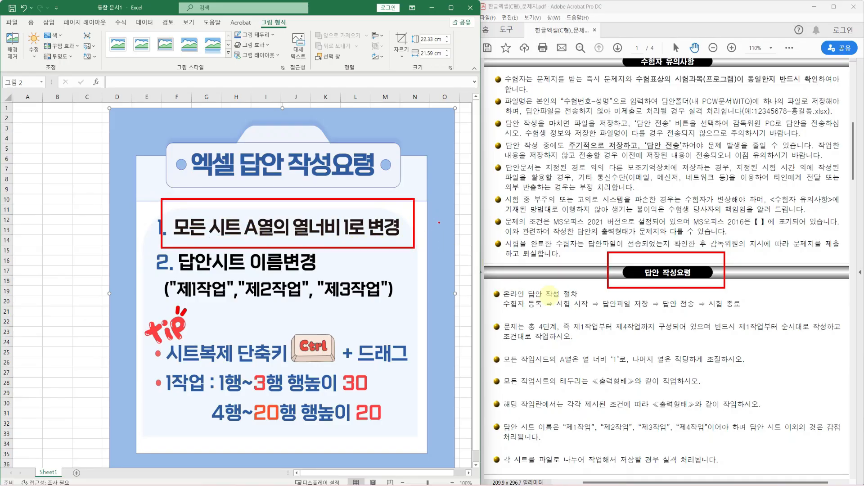
pyautogui.moveTo(544, 372); pyautogui.dragTo(681, 374)
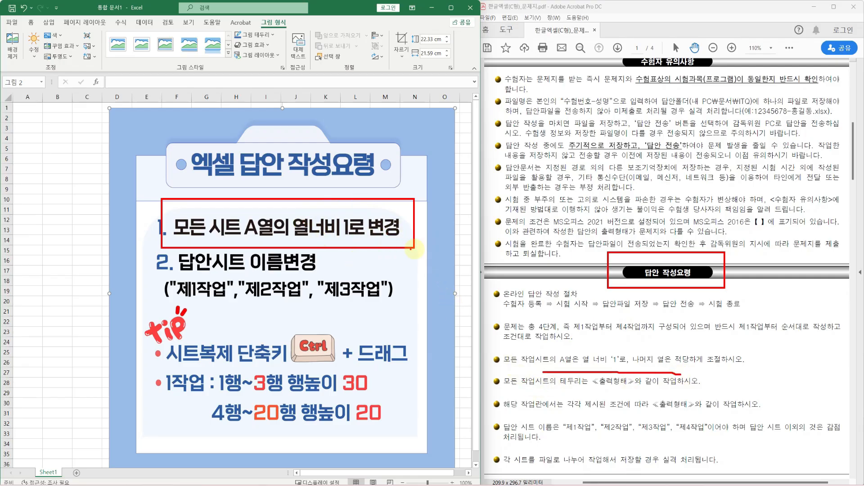
pyautogui.moveTo(420, 239)
pyautogui.mouseDown()
pyautogui.moveTo(431, 343)
pyautogui.moveTo(417, 331)
pyautogui.mouseUp()
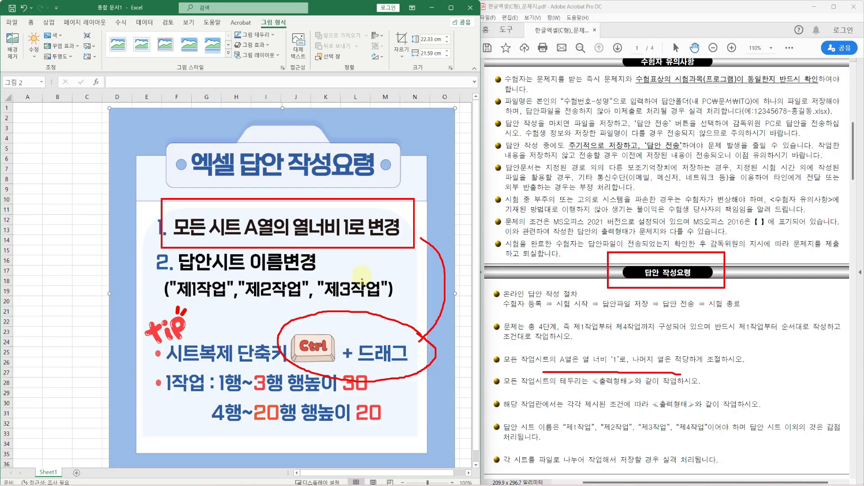
pyautogui.press('Escape')
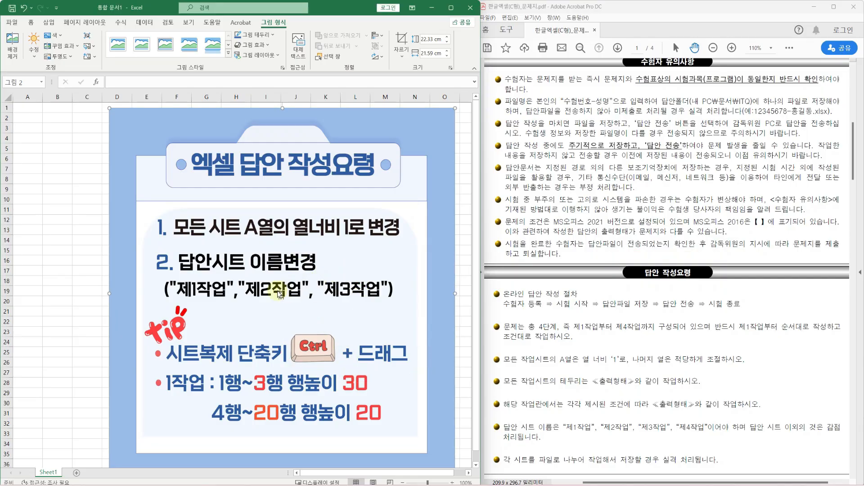
pyautogui.moveTo(156, 272)
pyautogui.mouseDown()
pyautogui.moveTo(281, 297)
pyautogui.moveTo(410, 308)
pyautogui.mouseUp()
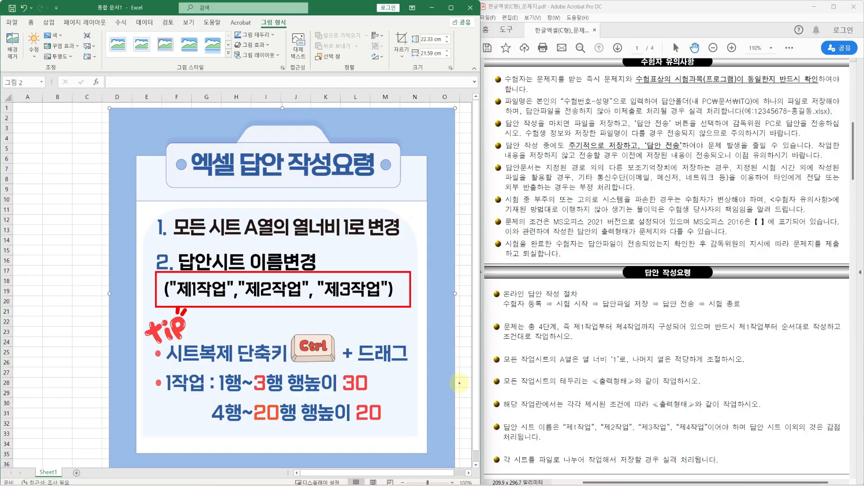
pyautogui.moveTo(667, 418); pyautogui.dragTo(714, 439)
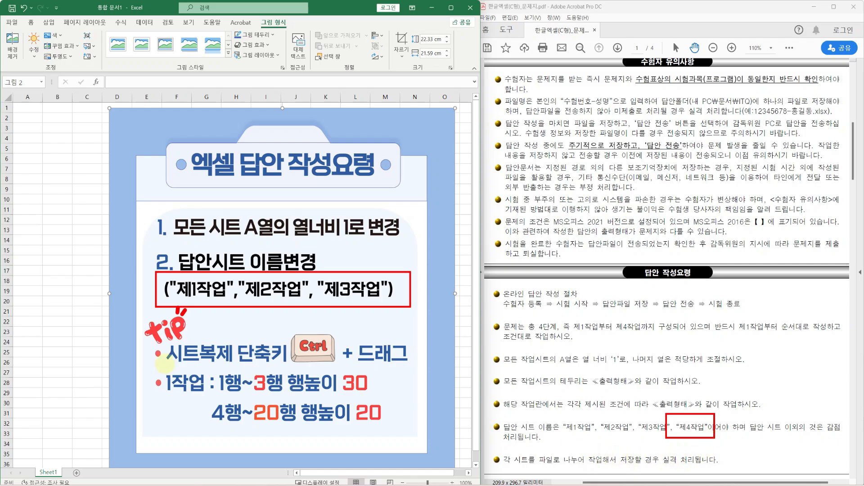
pyautogui.moveTo(207, 390); pyautogui.dragTo(419, 434)
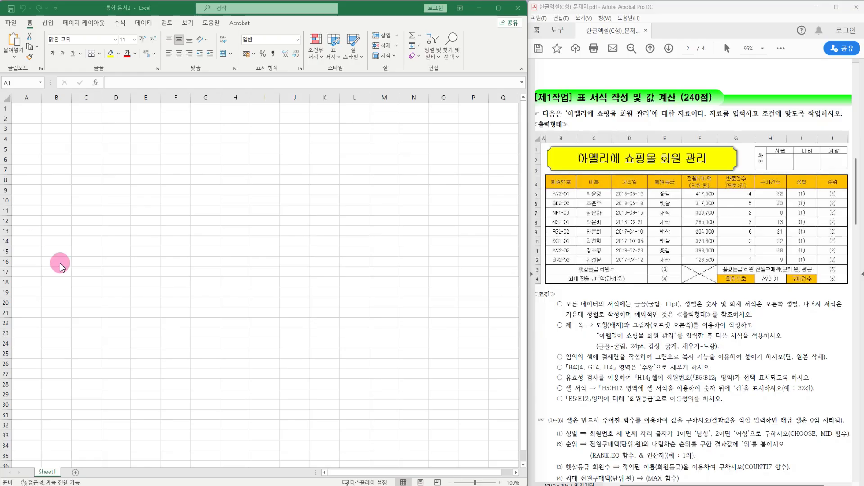
# Set the width of column A in Sheet1 to 1
pyautogui.click(35, 98)
pyautogui.click(34, 96)
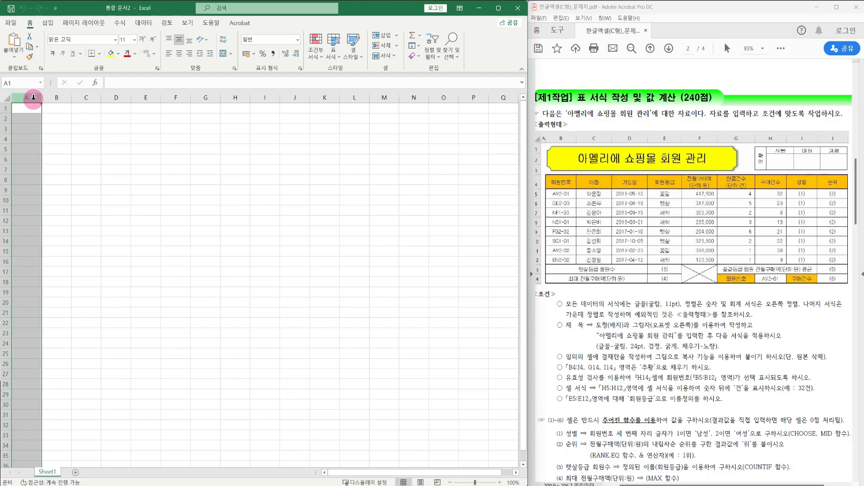
pyautogui.rightClick(34, 97)
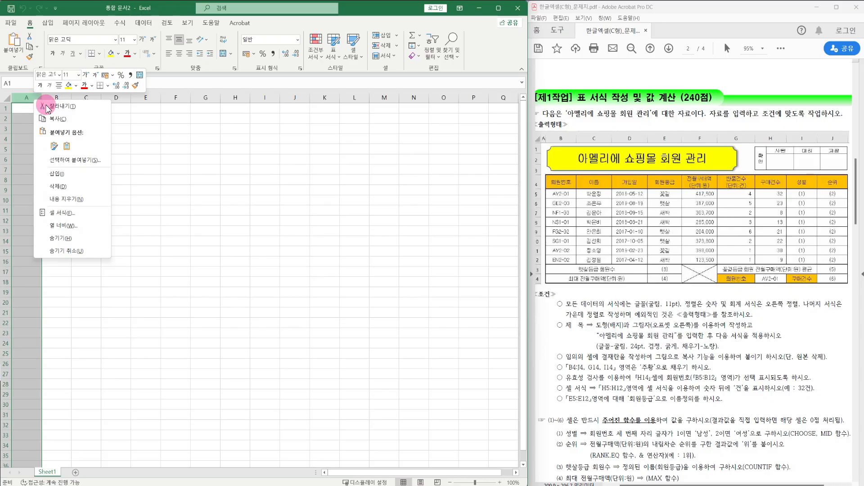
pyautogui.click(77, 227)
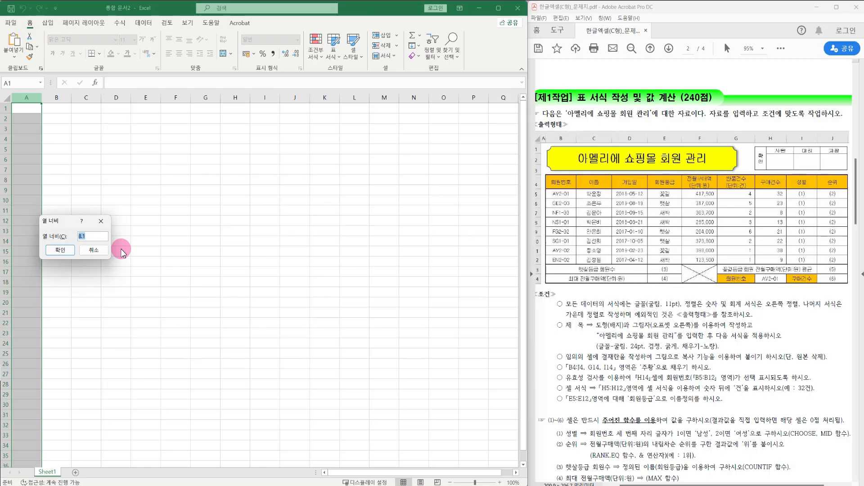
pyautogui.write('1')
pyautogui.click(58, 251)
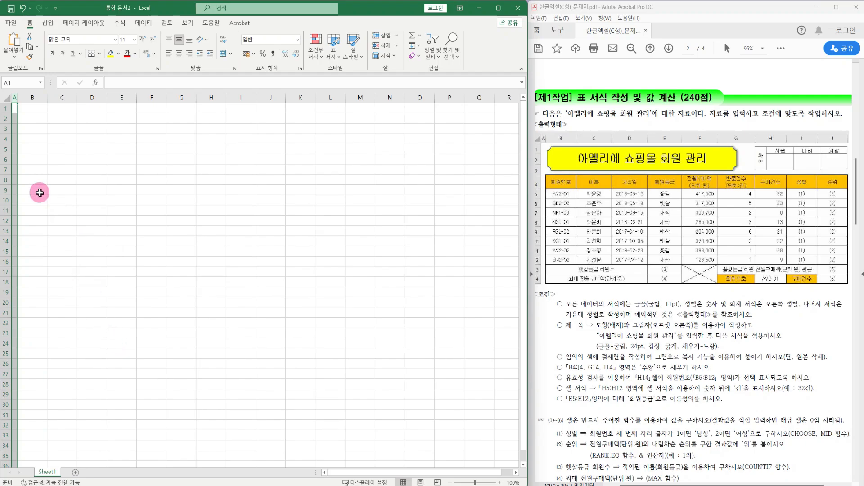
pyautogui.click(40, 192)
pyautogui.click(59, 180)
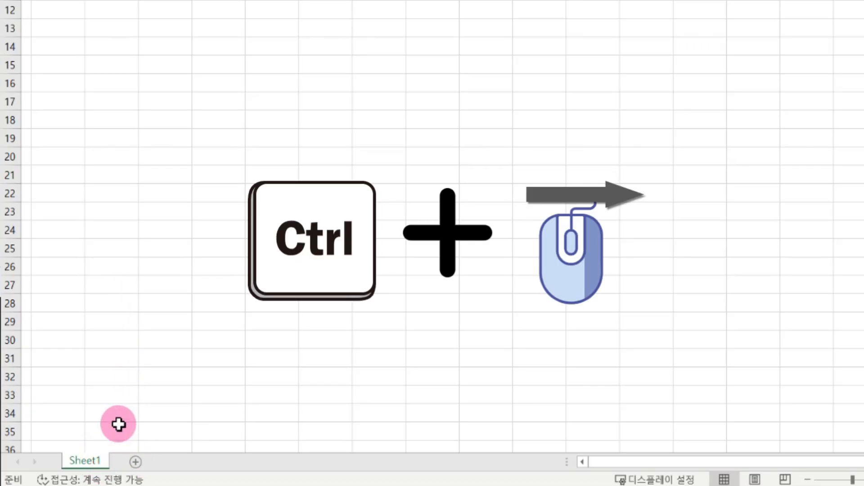
# Duplicate Sheet1 twice, placing the copies after it so the workbook has three sheets with the same column width
pyautogui.moveTo(96, 461); pyautogui.dragTo(127, 459)
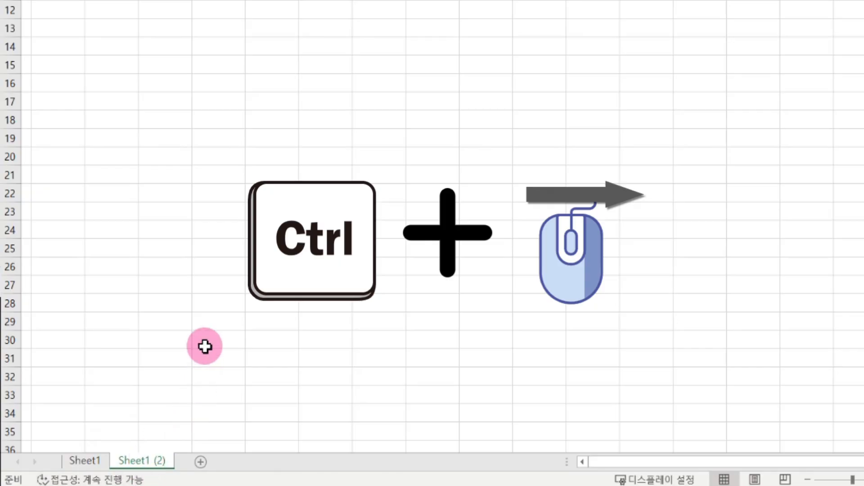
pyautogui.moveTo(153, 459); pyautogui.dragTo(177, 462)
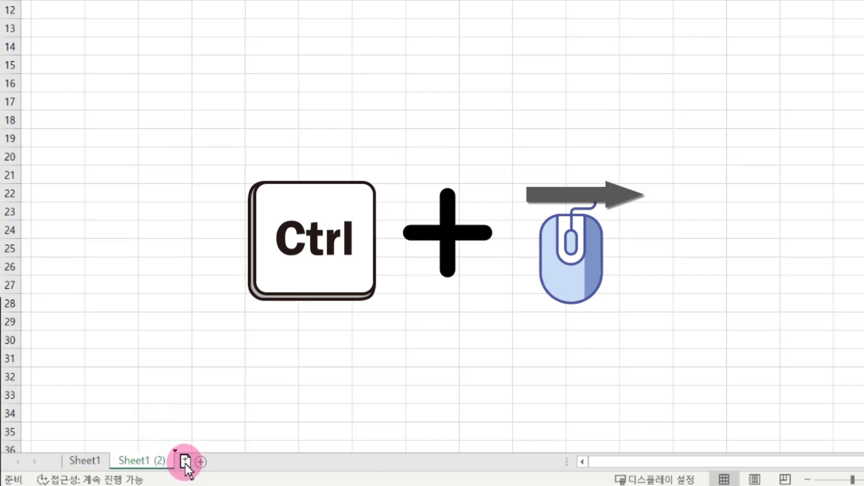
pyautogui.moveTo(185, 463); pyautogui.dragTo(184, 463)
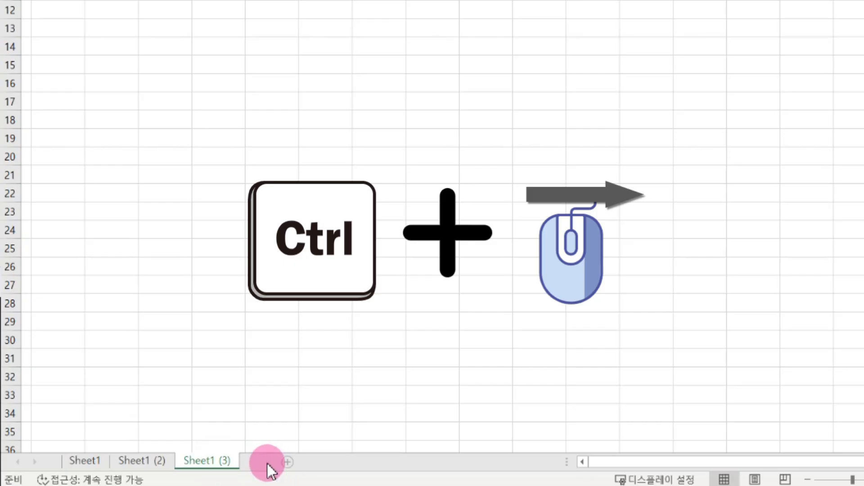
# Insert a blank worksheet after the copied sheets, select its column A, and delete that worksheet
pyautogui.click(266, 463)
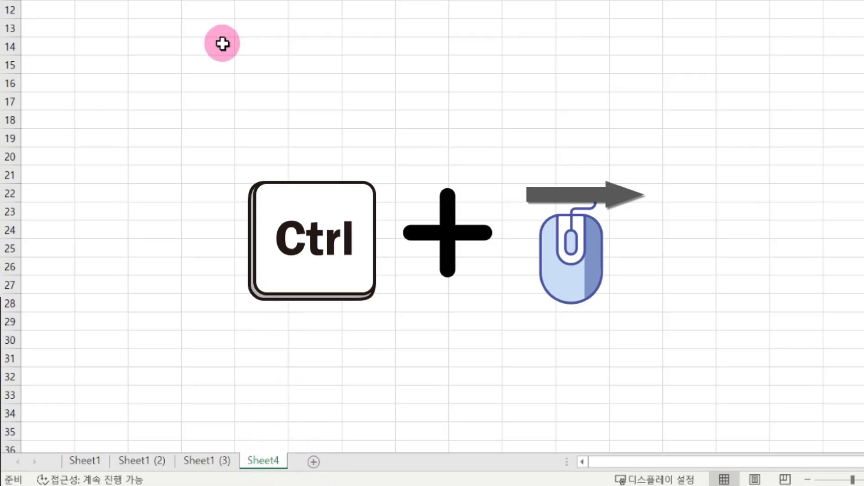
pyautogui.click(48, 0)
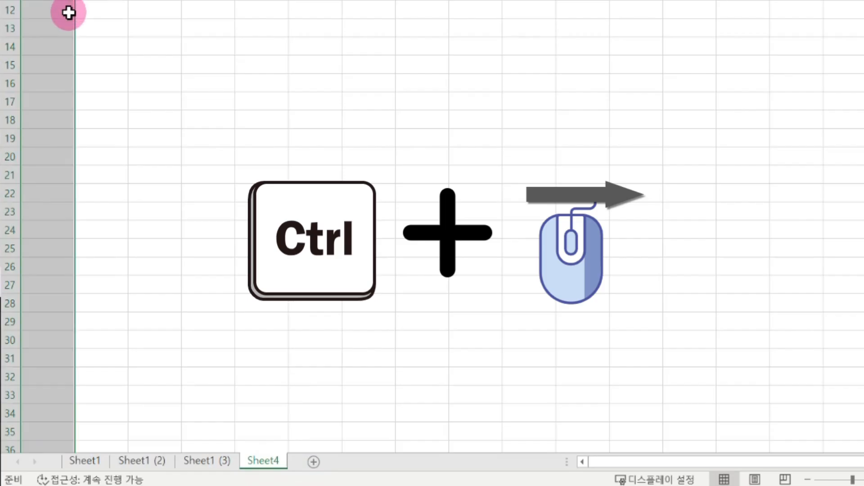
pyautogui.rightClick(261, 465)
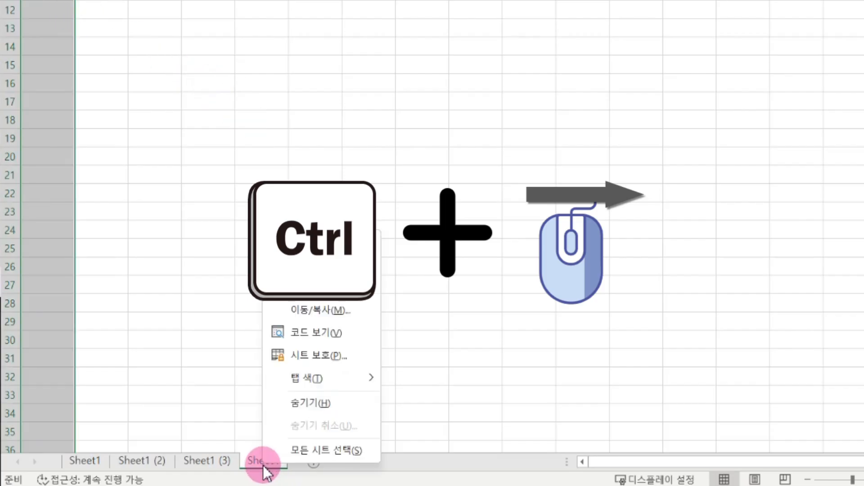
pyautogui.click(319, 475)
pyautogui.click(312, 358)
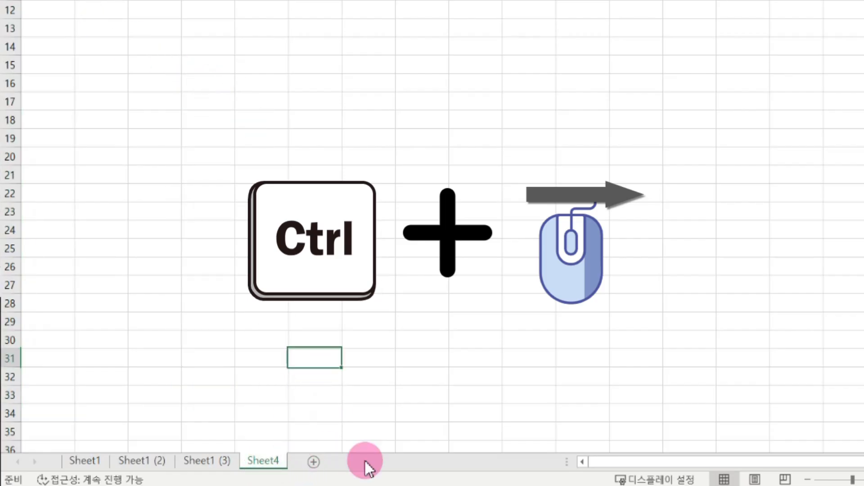
pyautogui.rightClick(269, 459)
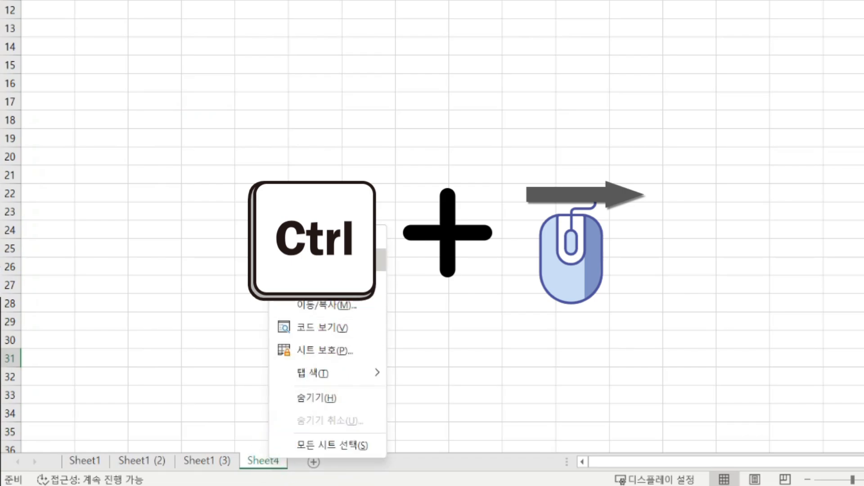
pyautogui.click(324, 260)
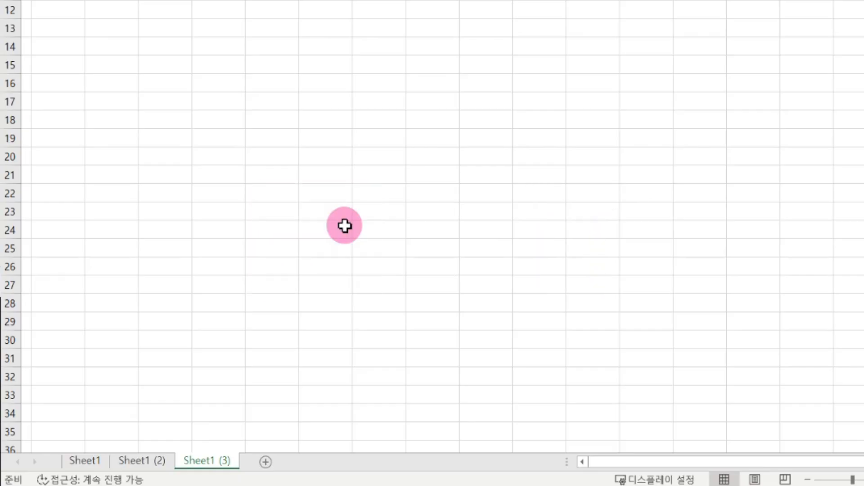
# Rename the Sheet1 (3) worksheet as 제3작업
pyautogui.doubleClick(220, 463)
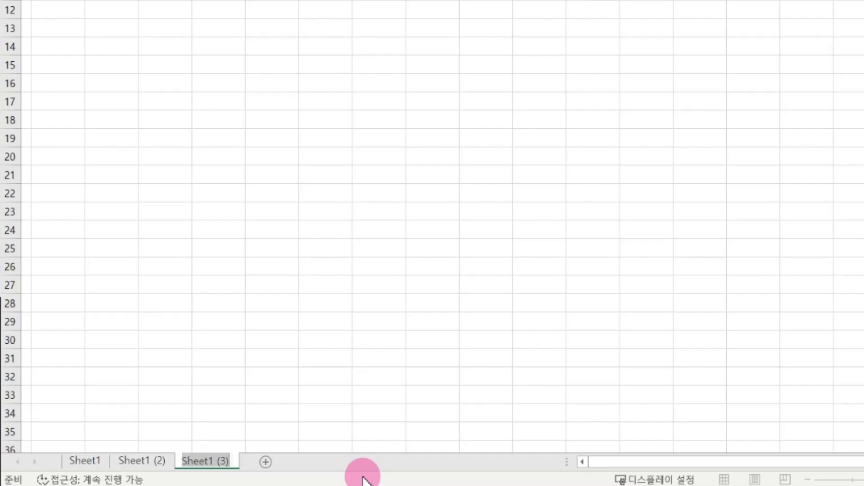
pyautogui.write('제3작어')
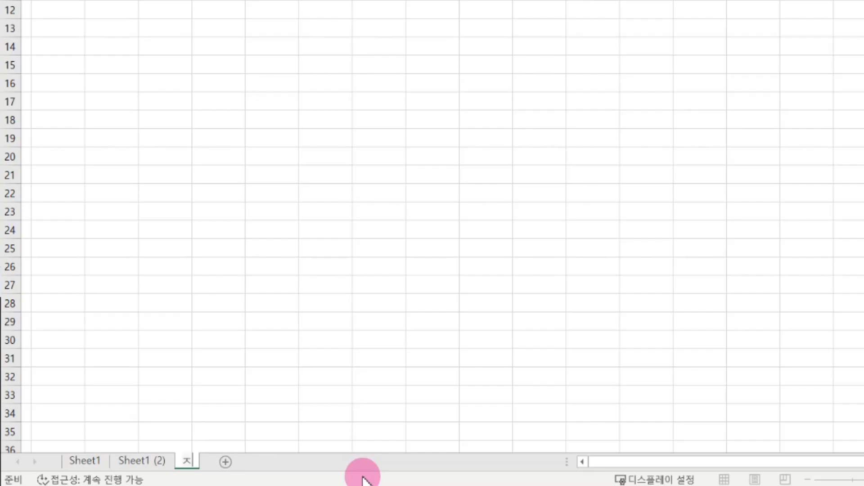
pyautogui.write('ㅂ')
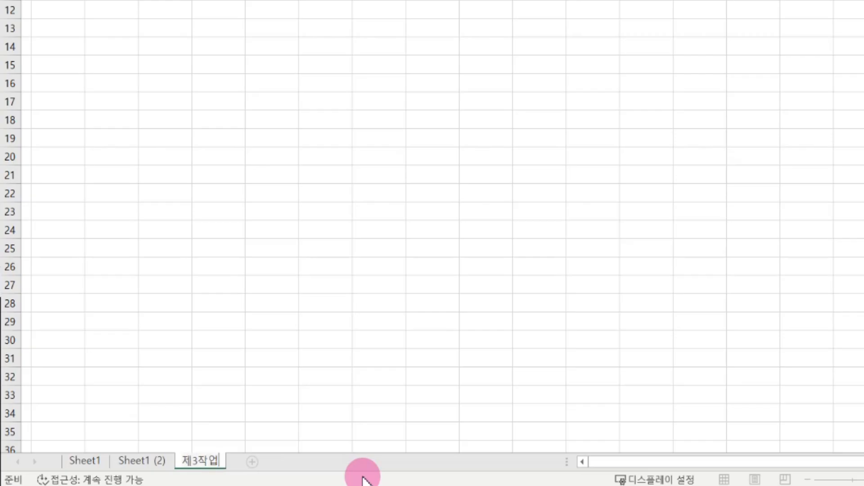
pyautogui.click(135, 461)
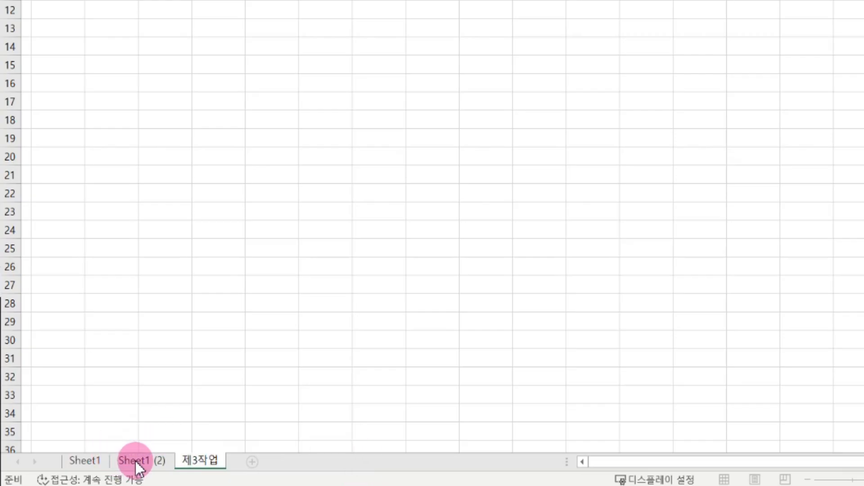
# Rename the Sheet1 (2) worksheet as 제2작업 and the Sheet1 worksheet as 제1작업
pyautogui.doubleClick(135, 461)
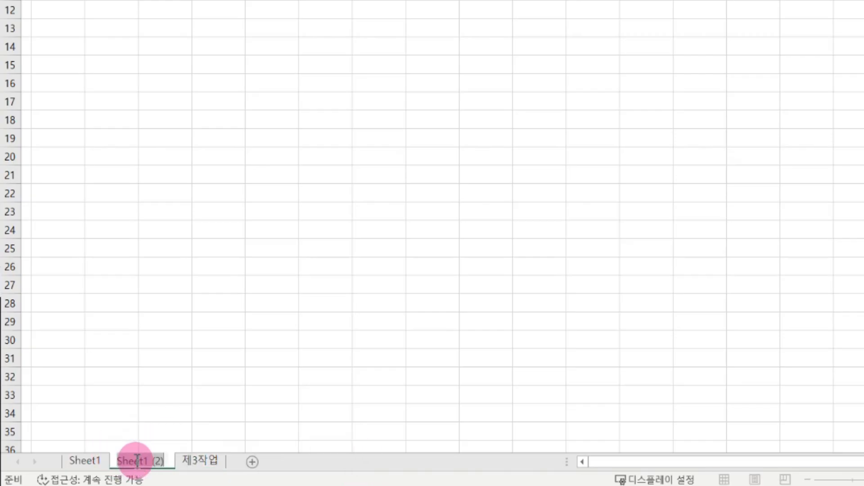
pyautogui.write('제2작업')
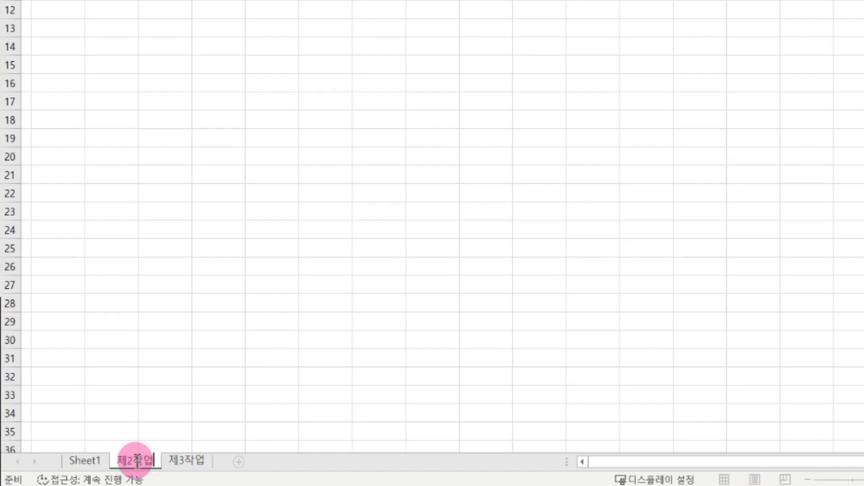
pyautogui.click(88, 461)
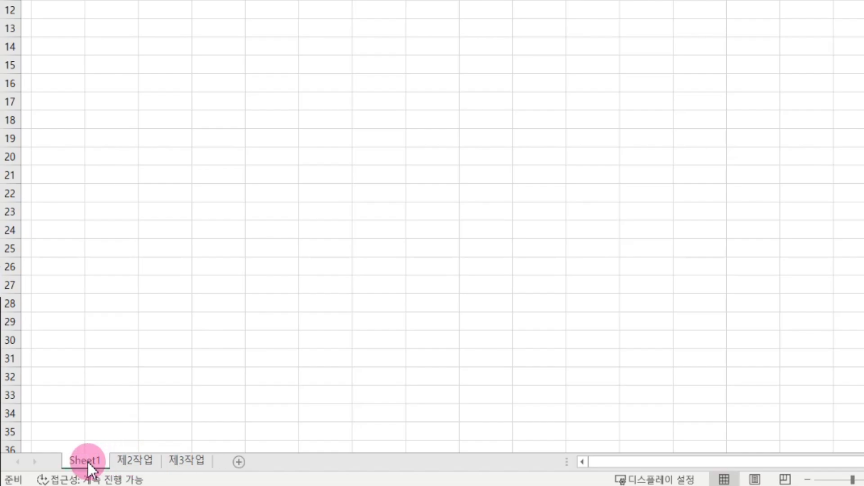
pyautogui.doubleClick(88, 461)
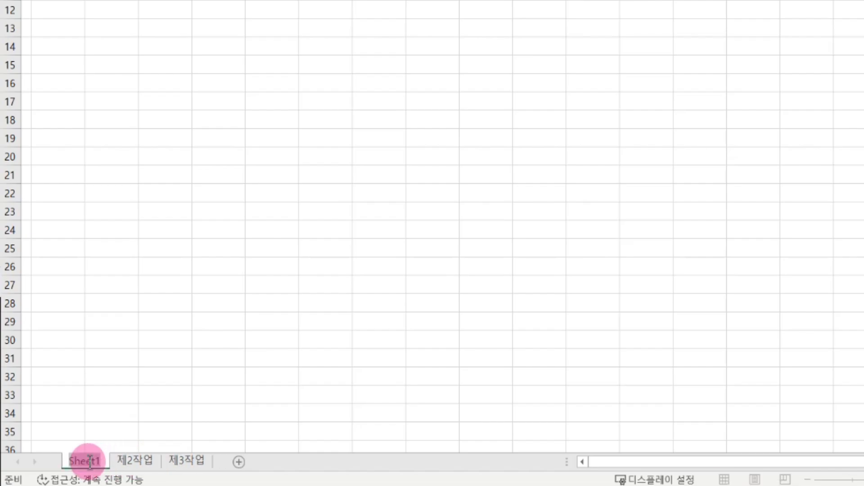
pyautogui.write('제1작업')
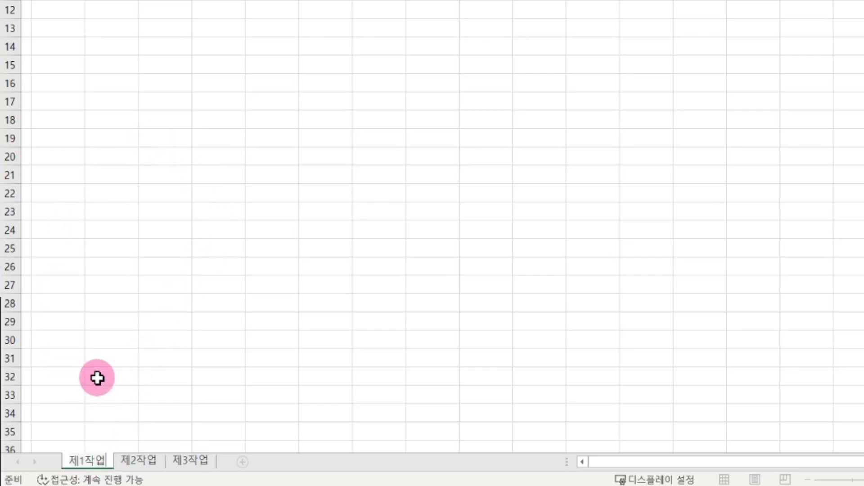
pyautogui.click(191, 365)
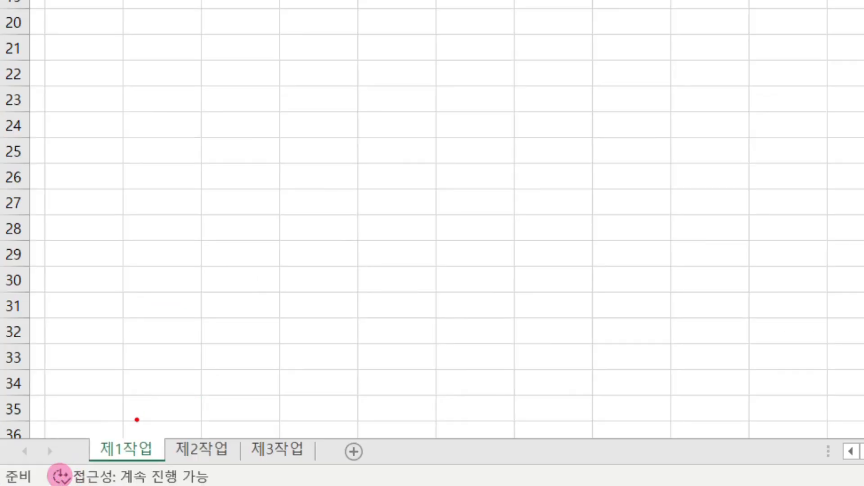
pyautogui.moveTo(119, 417)
pyautogui.mouseDown()
pyautogui.moveTo(220, 400)
pyautogui.moveTo(225, 427)
pyautogui.moveTo(231, 394)
pyautogui.moveTo(220, 381)
pyautogui.moveTo(244, 357)
pyautogui.moveTo(284, 412)
pyautogui.mouseUp()
pyautogui.moveTo(265, 396)
pyautogui.mouseDown()
pyautogui.moveTo(276, 405)
pyautogui.moveTo(302, 385)
pyautogui.mouseUp()
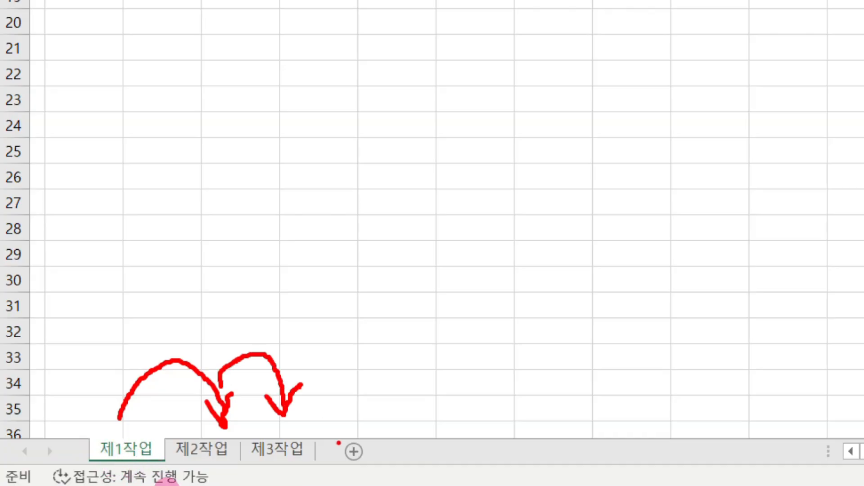
pyautogui.moveTo(331, 437)
pyautogui.mouseDown()
pyautogui.moveTo(290, 412)
pyautogui.moveTo(239, 451)
pyautogui.moveTo(330, 478)
pyautogui.moveTo(331, 436)
pyautogui.mouseUp()
pyautogui.moveTo(236, 427)
pyautogui.mouseDown()
pyautogui.moveTo(162, 452)
pyautogui.moveTo(222, 477)
pyautogui.moveTo(237, 433)
pyautogui.mouseUp()
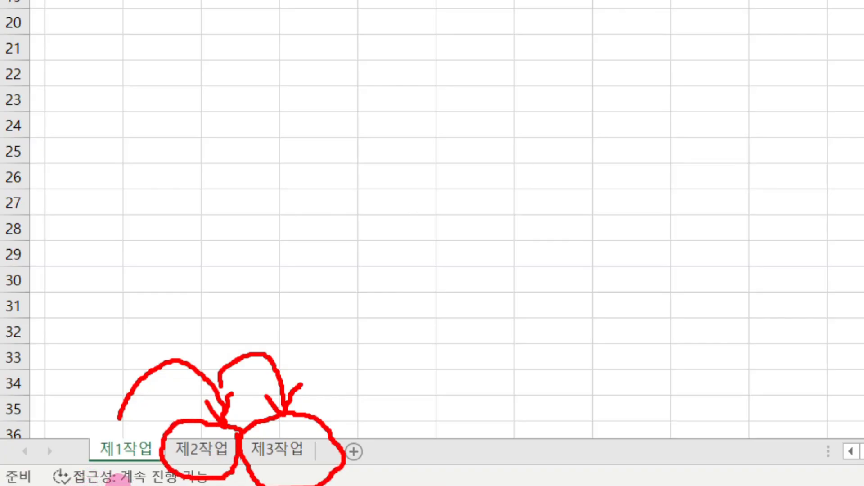
pyautogui.moveTo(167, 432)
pyautogui.mouseDown()
pyautogui.moveTo(151, 420)
pyautogui.moveTo(81, 444)
pyautogui.moveTo(149, 484)
pyautogui.moveTo(157, 428)
pyautogui.mouseUp()
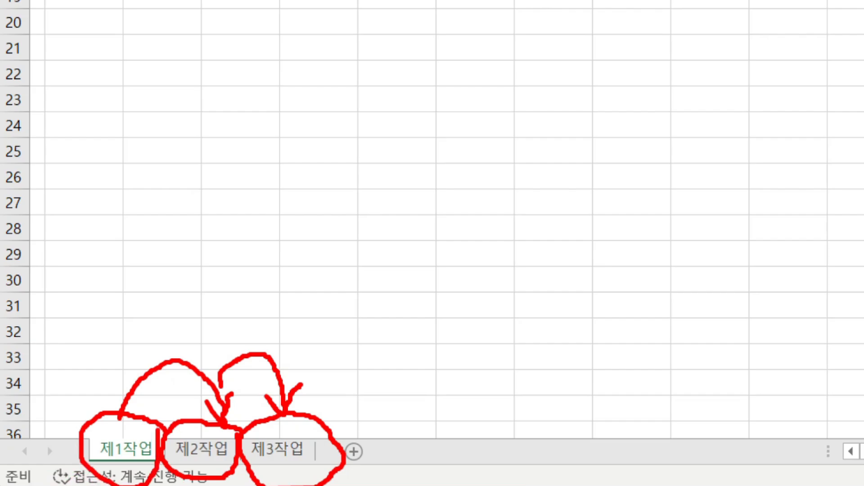
pyautogui.moveTo(359, 90)
pyautogui.mouseDown()
pyautogui.moveTo(234, 169)
pyautogui.moveTo(299, 94)
pyautogui.moveTo(330, 240)
pyautogui.moveTo(369, 75)
pyautogui.mouseUp()
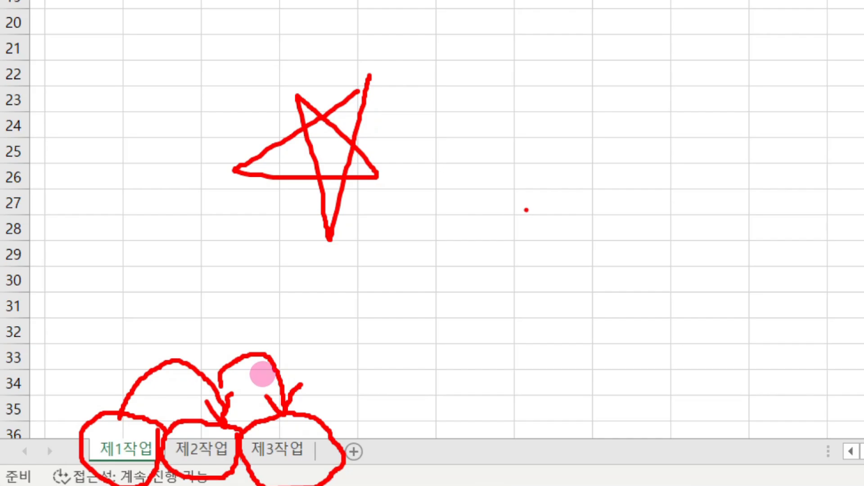
pyautogui.press('Escape')
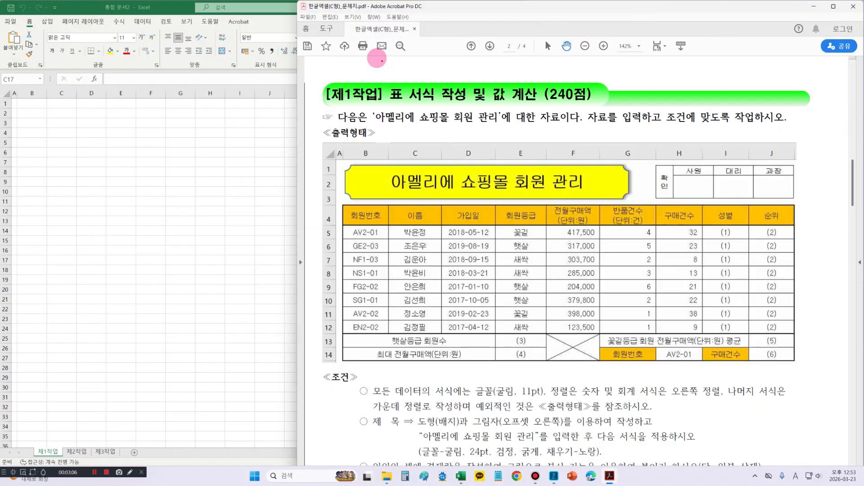
# Review the 제1작업 output table and the function and conditional-formatting requirements (1) to (7) in the exam PDF
pyautogui.moveTo(381, 60)
pyautogui.mouseDown()
pyautogui.moveTo(457, 91)
pyautogui.moveTo(598, 107)
pyautogui.mouseUp()
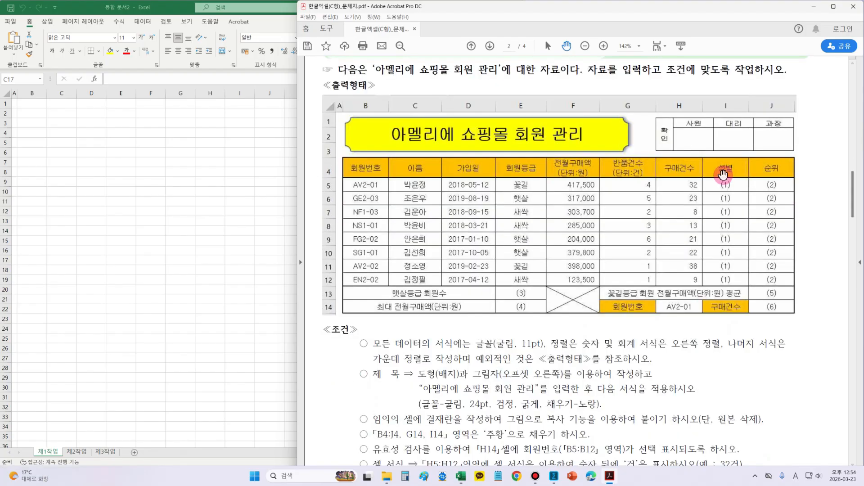
pyautogui.moveTo(337, 155)
pyautogui.mouseDown()
pyautogui.moveTo(401, 232)
pyautogui.moveTo(828, 336)
pyautogui.mouseUp()
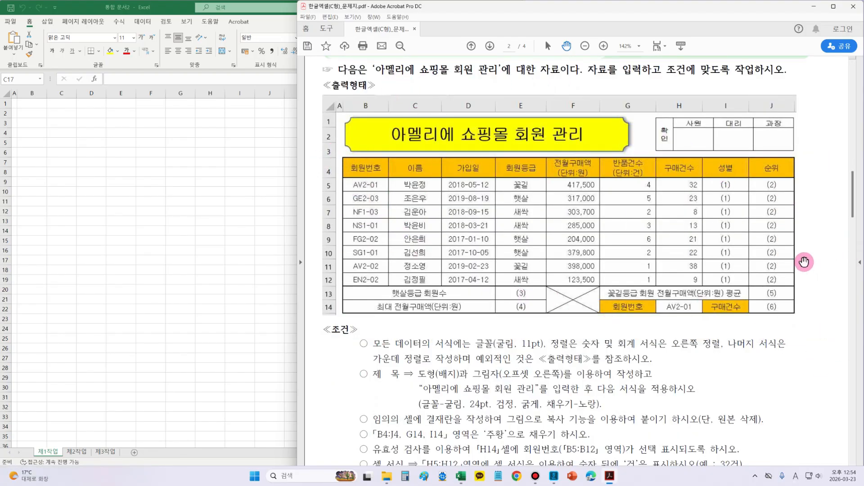
pyautogui.scroll(-3, 804, 262)
pyautogui.moveTo(851, 199); pyautogui.dragTo(852, 254)
pyautogui.moveTo(349, 256); pyautogui.dragTo(837, 396)
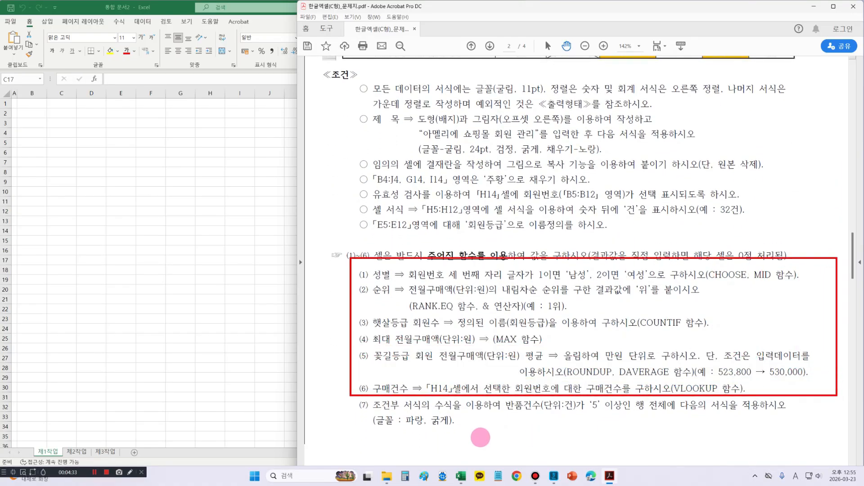
pyautogui.moveTo(372, 407)
pyautogui.mouseDown()
pyautogui.moveTo(365, 398)
pyautogui.moveTo(354, 417)
pyautogui.moveTo(373, 408)
pyautogui.mouseUp()
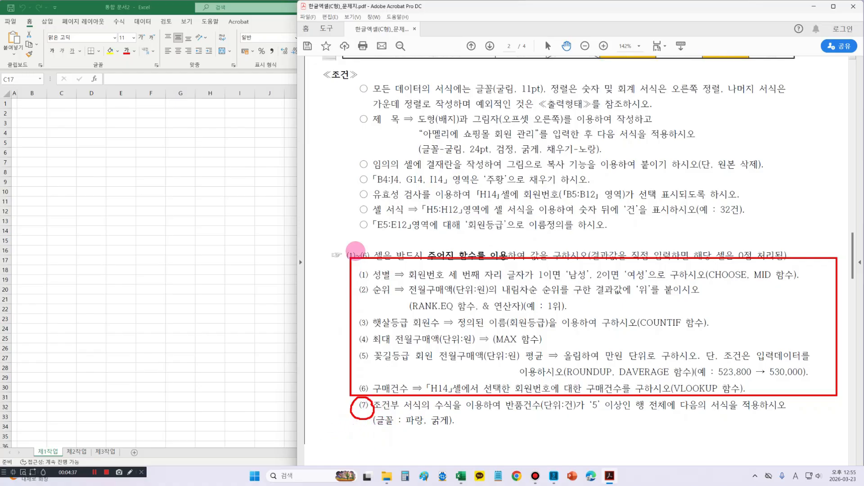
pyautogui.moveTo(339, 301)
pyautogui.mouseDown()
pyautogui.moveTo(331, 325)
pyautogui.moveTo(341, 299)
pyautogui.mouseUp()
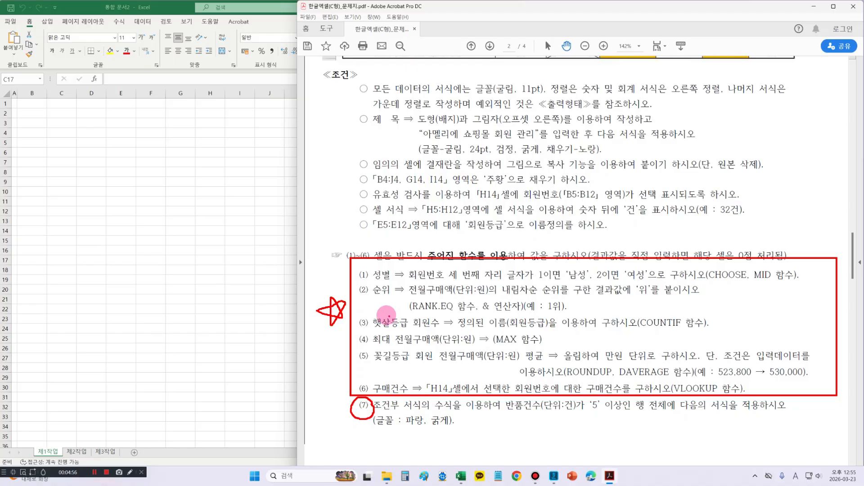
pyautogui.moveTo(328, 407)
pyautogui.mouseDown()
pyautogui.moveTo(336, 413)
pyautogui.moveTo(345, 402)
pyautogui.mouseUp()
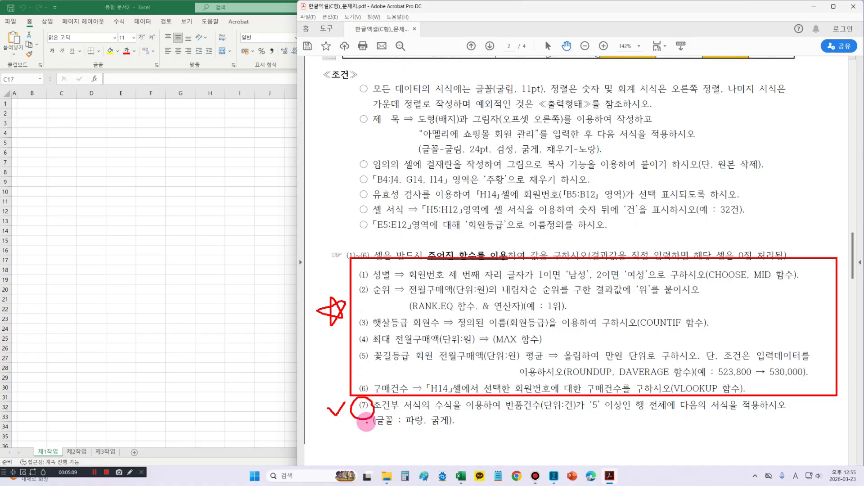
pyautogui.press('Escape')
# Read the exam PDF's conditions on the font, size and alignment required for all data
pyautogui.moveTo(852, 269)
pyautogui.mouseDown()
pyautogui.moveTo(849, 200)
pyautogui.moveTo(853, 214)
pyautogui.mouseUp()
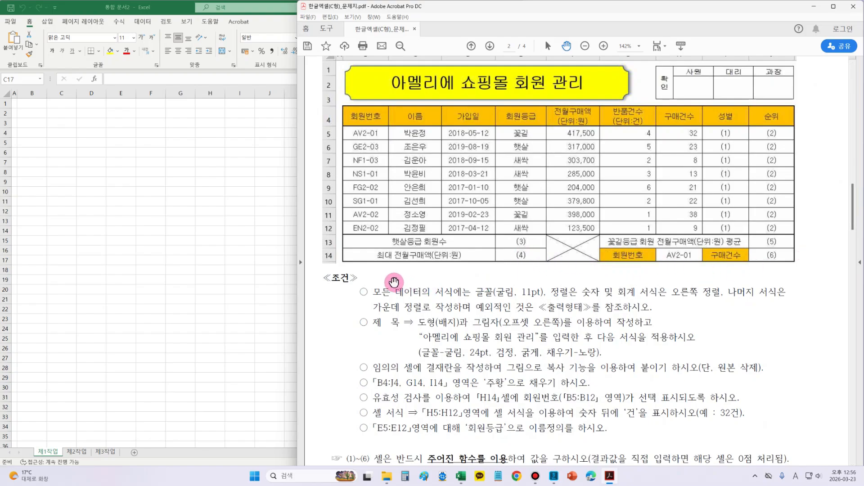
pyautogui.moveTo(369, 276); pyautogui.dragTo(556, 300)
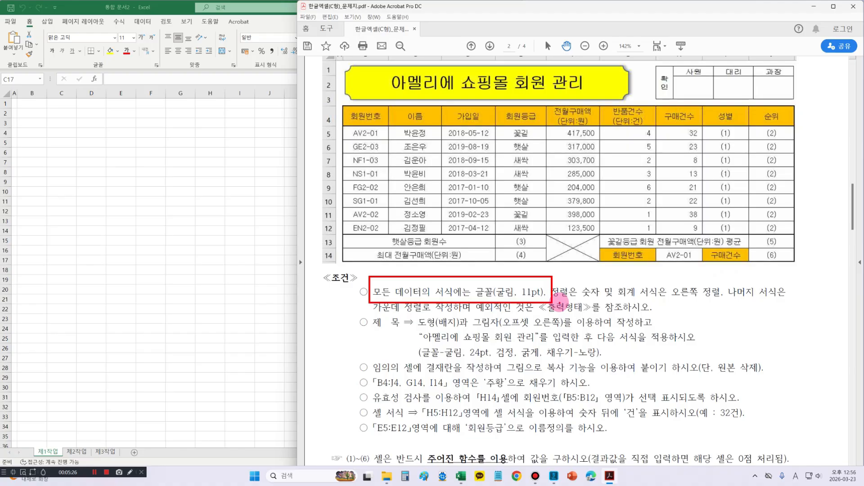
pyautogui.moveTo(552, 297); pyautogui.dragTo(591, 298)
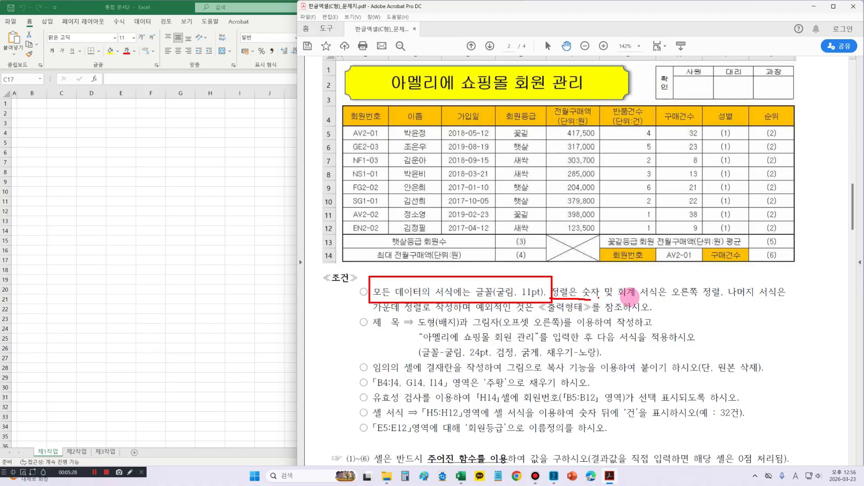
pyautogui.moveTo(669, 297); pyautogui.dragTo(784, 297)
pyautogui.moveTo(369, 317); pyautogui.dragTo(412, 316)
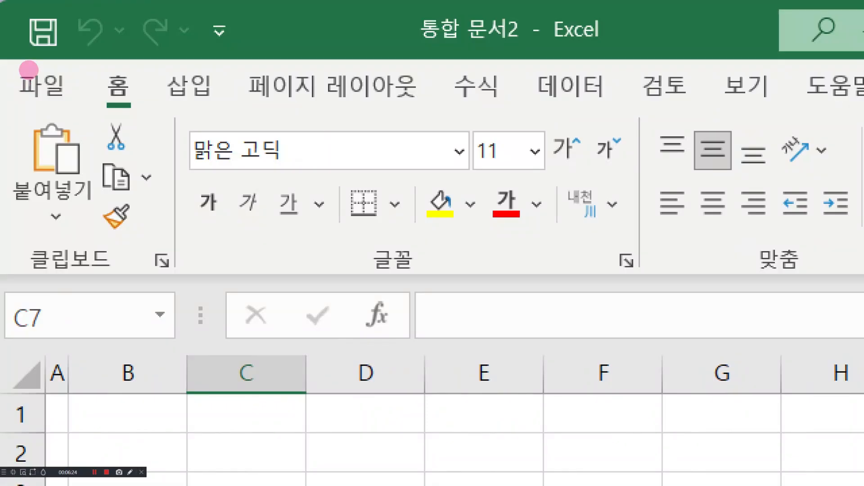
# Set all cells in the 제1작업 sheet to the 굴림 font at size 11
pyautogui.moveTo(34, 345)
pyautogui.mouseDown()
pyautogui.moveTo(16, 335)
pyautogui.moveTo(4, 376)
pyautogui.moveTo(33, 399)
pyautogui.moveTo(45, 383)
pyautogui.moveTo(43, 340)
pyautogui.mouseUp()
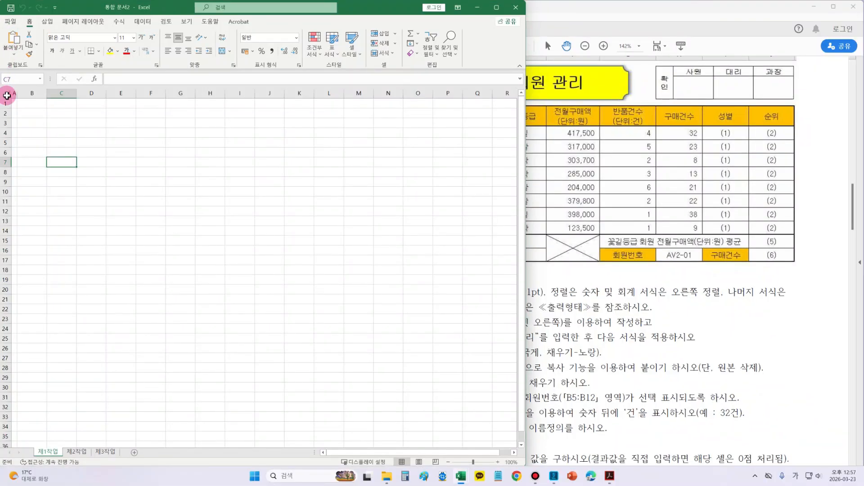
pyautogui.click(26, 382)
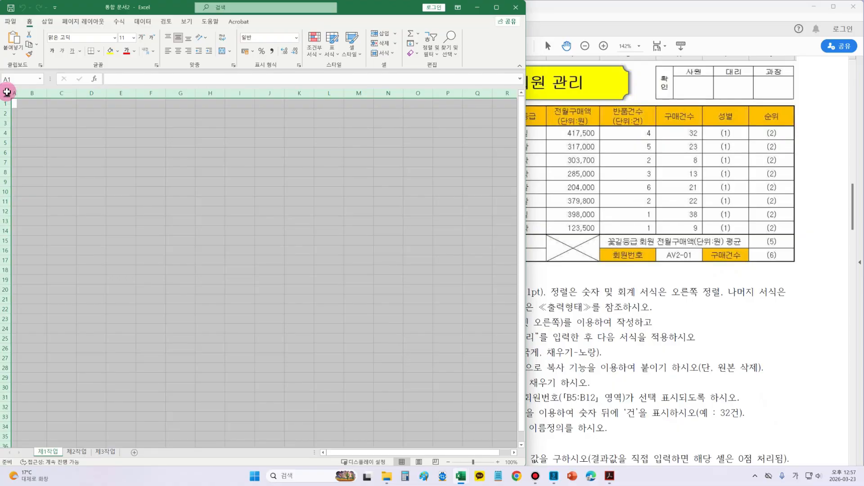
pyautogui.click(114, 38)
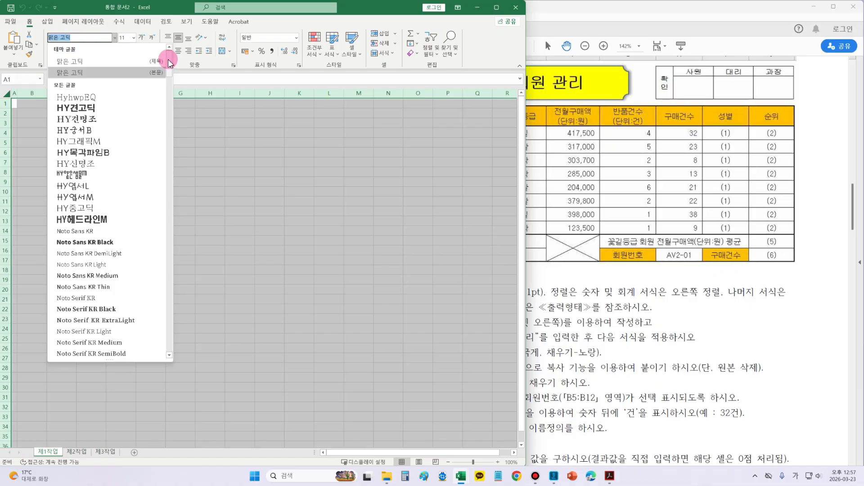
pyautogui.moveTo(172, 62); pyautogui.dragTo(174, 84)
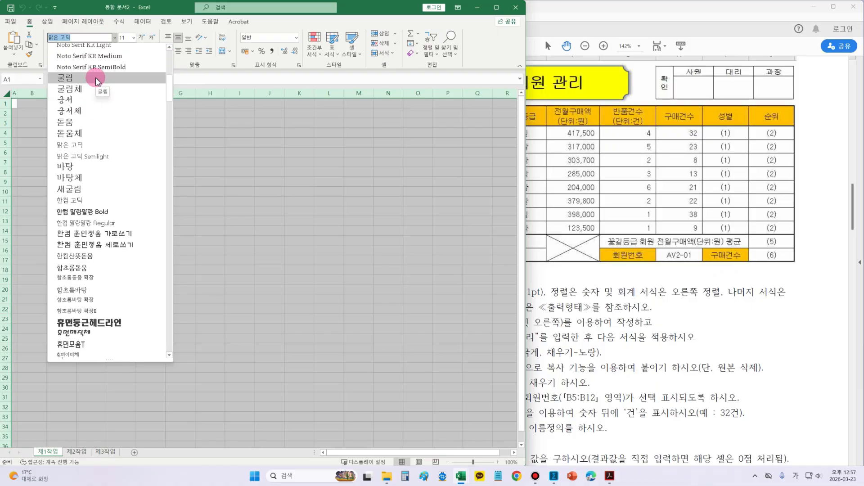
pyautogui.click(96, 79)
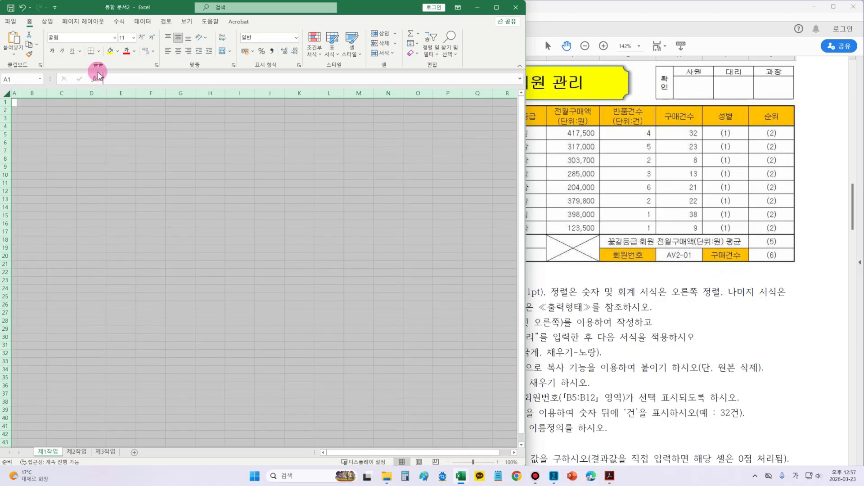
pyautogui.click(134, 39)
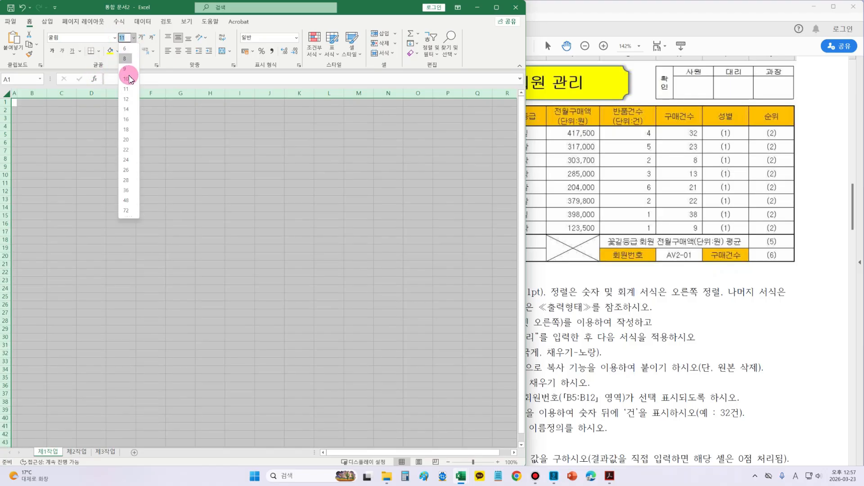
pyautogui.click(134, 40)
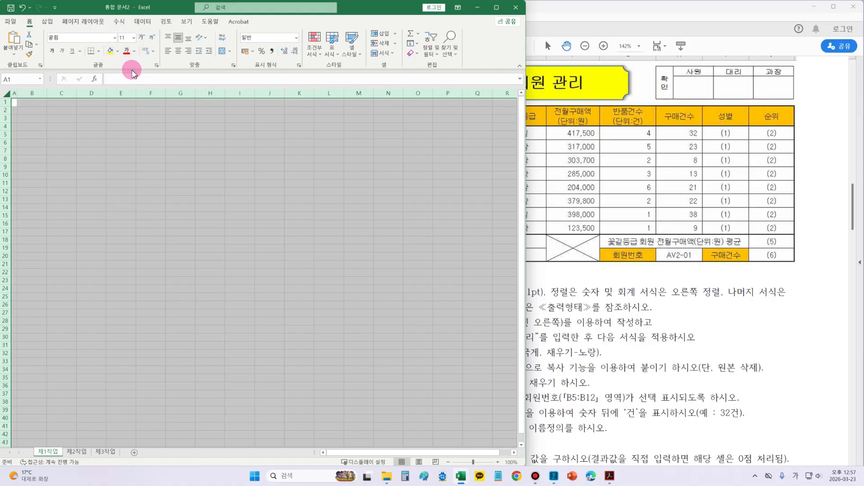
pyautogui.click(157, 178)
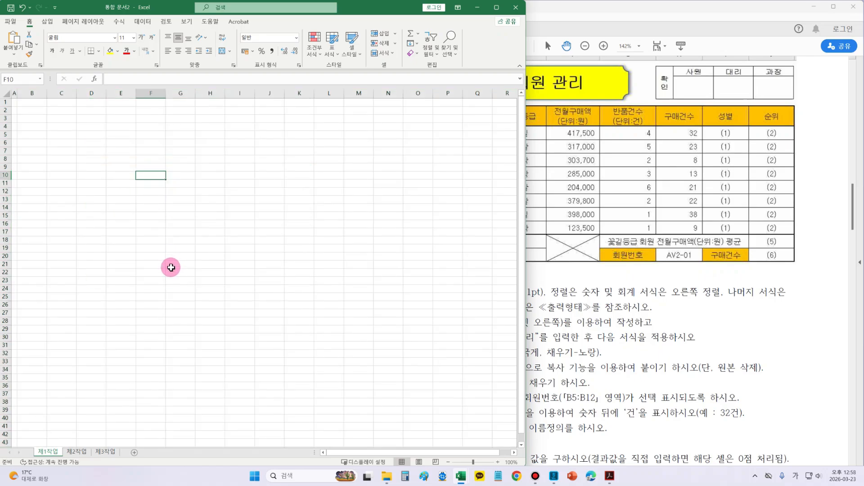
pyautogui.click(119, 207)
pyautogui.click(238, 232)
pyautogui.click(448, 289)
pyautogui.click(240, 214)
pyautogui.moveTo(179, 205); pyautogui.dragTo(180, 198)
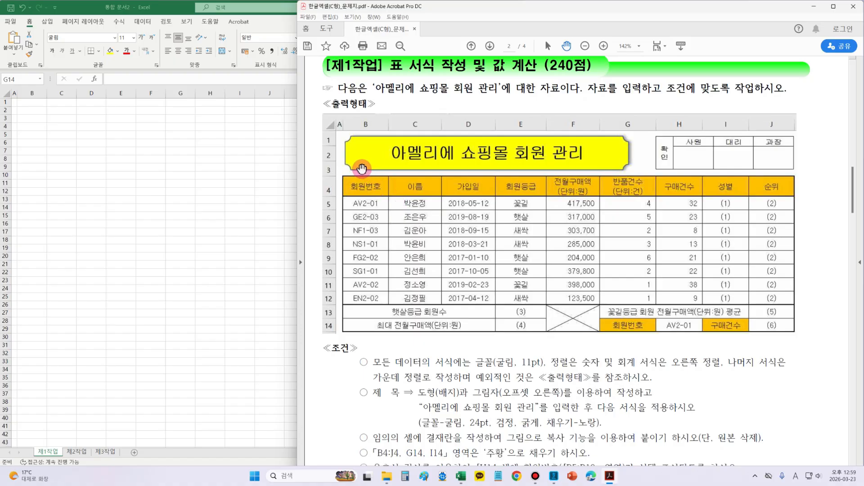
# Examine the title area in rows 1 to 3 and the table in rows 4 to 14 of the exam PDF's output form
pyautogui.moveTo(319, 128)
pyautogui.mouseDown()
pyautogui.moveTo(396, 165)
pyautogui.moveTo(340, 180)
pyautogui.moveTo(644, 175)
pyautogui.mouseUp()
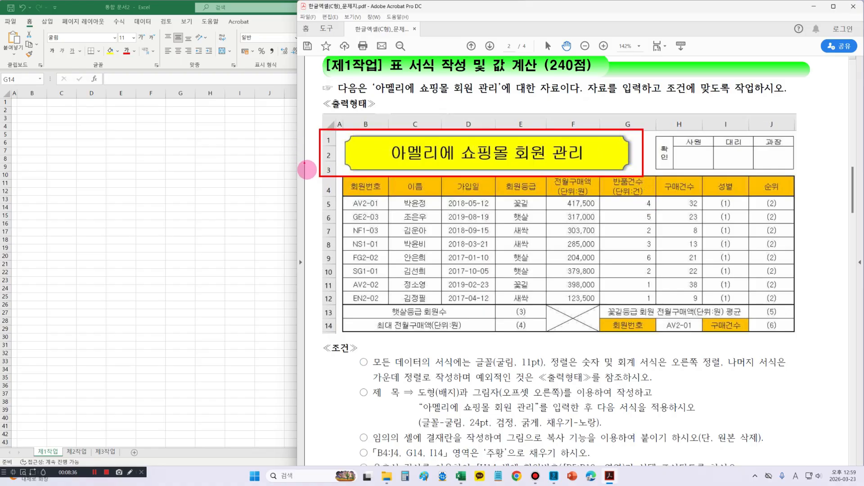
pyautogui.moveTo(344, 153)
pyautogui.mouseDown()
pyautogui.moveTo(342, 167)
pyautogui.moveTo(355, 156)
pyautogui.moveTo(361, 162)
pyautogui.mouseUp()
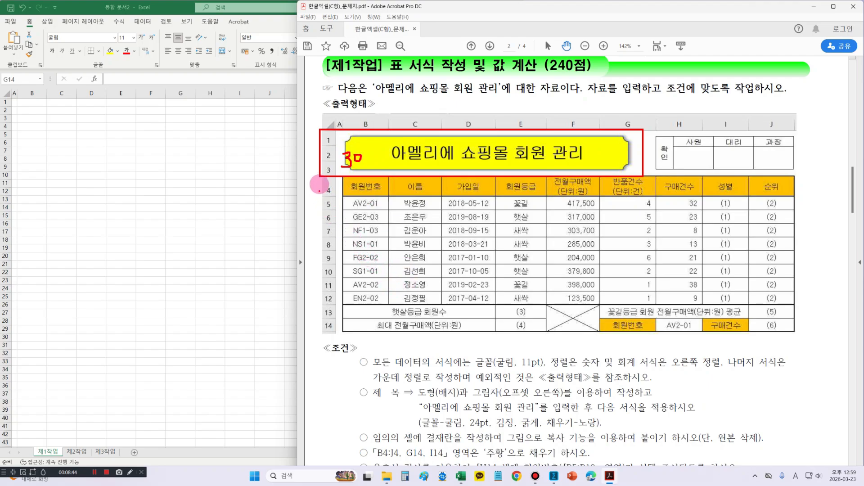
pyautogui.moveTo(319, 176)
pyautogui.mouseDown()
pyautogui.moveTo(333, 194)
pyautogui.moveTo(352, 301)
pyautogui.moveTo(351, 334)
pyautogui.moveTo(341, 335)
pyautogui.moveTo(341, 400)
pyautogui.mouseUp()
pyautogui.moveTo(326, 390)
pyautogui.mouseDown()
pyautogui.moveTo(328, 397)
pyautogui.moveTo(333, 389)
pyautogui.mouseUp()
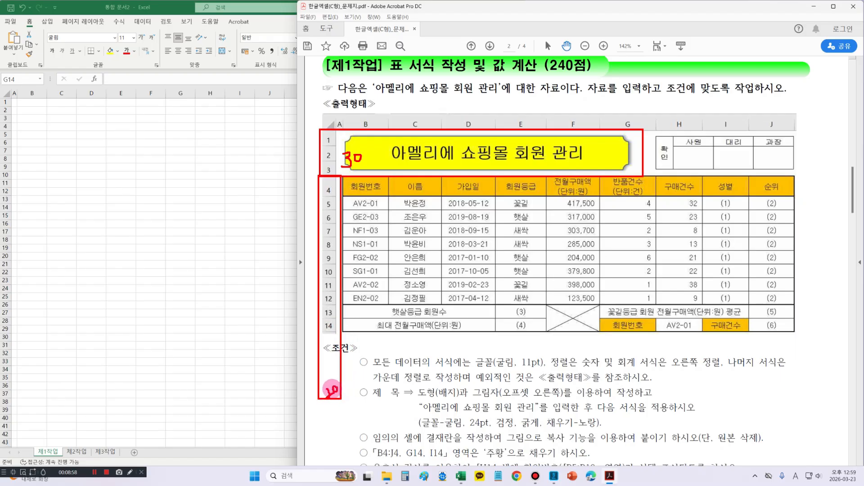
pyautogui.moveTo(351, 343)
pyautogui.mouseDown()
pyautogui.moveTo(350, 354)
pyautogui.moveTo(363, 343)
pyautogui.mouseUp()
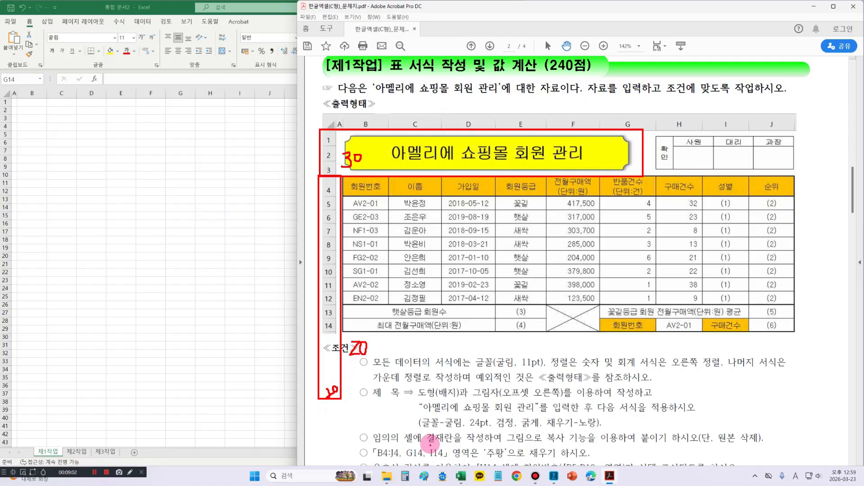
pyautogui.press('Escape')
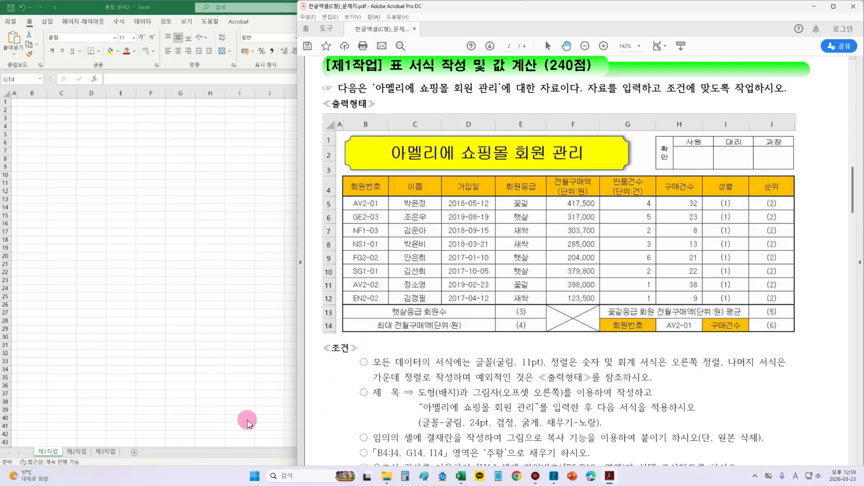
# Set the height of rows 1 to 3 in the 제1작업 sheet to 30
pyautogui.click(5, 103)
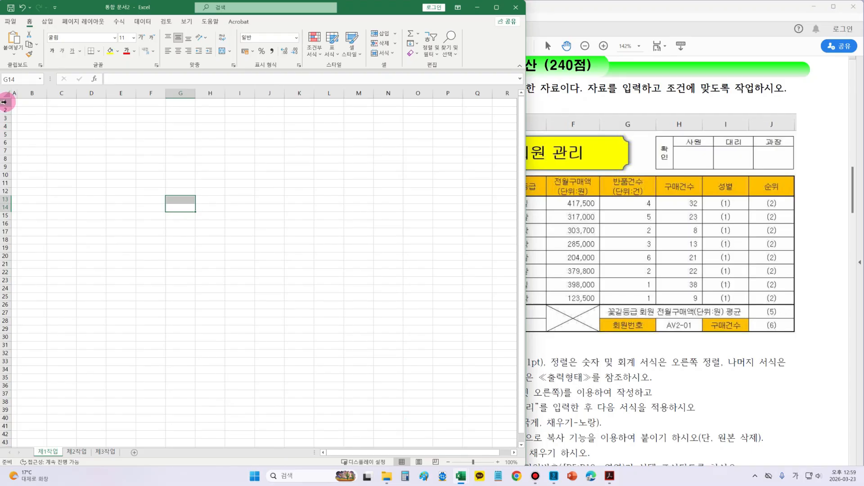
pyautogui.moveTo(4, 102); pyautogui.dragTo(4, 119)
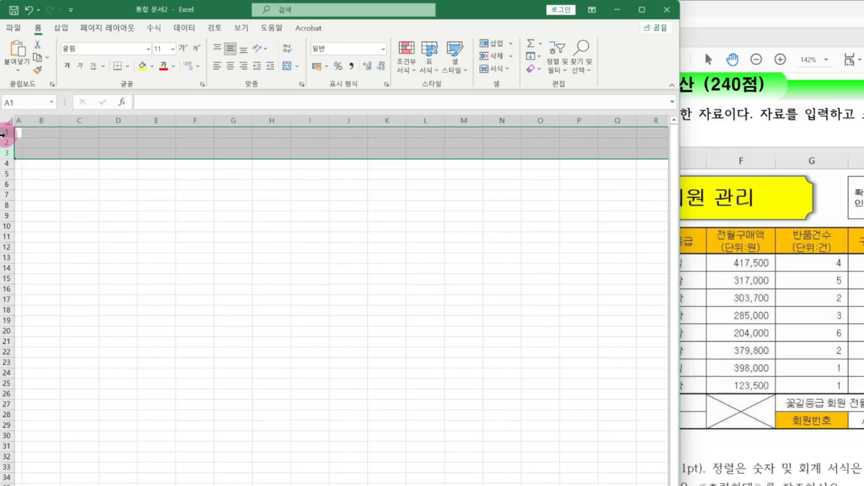
pyautogui.rightClick(4, 134)
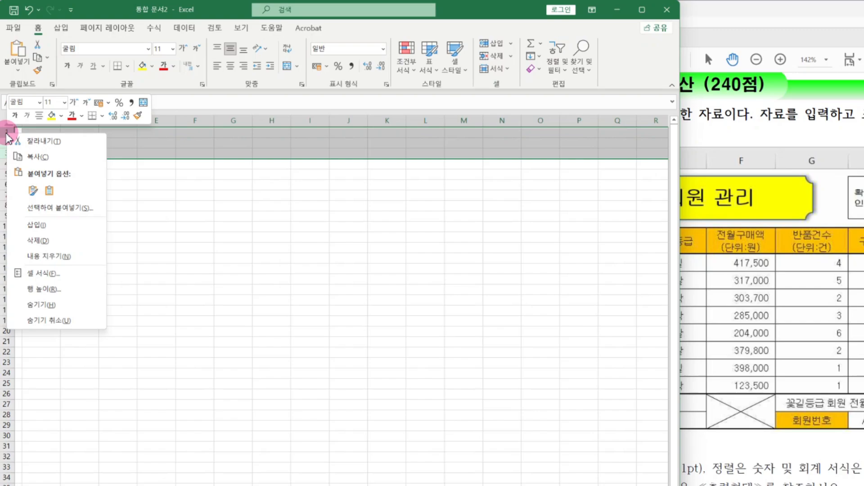
pyautogui.click(48, 291)
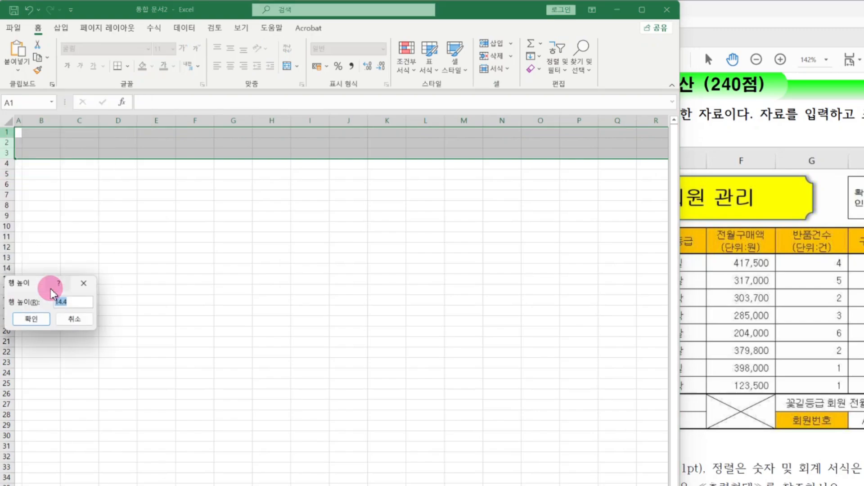
pyautogui.moveTo(33, 284); pyautogui.dragTo(53, 283)
pyautogui.moveTo(89, 198); pyautogui.dragTo(90, 193)
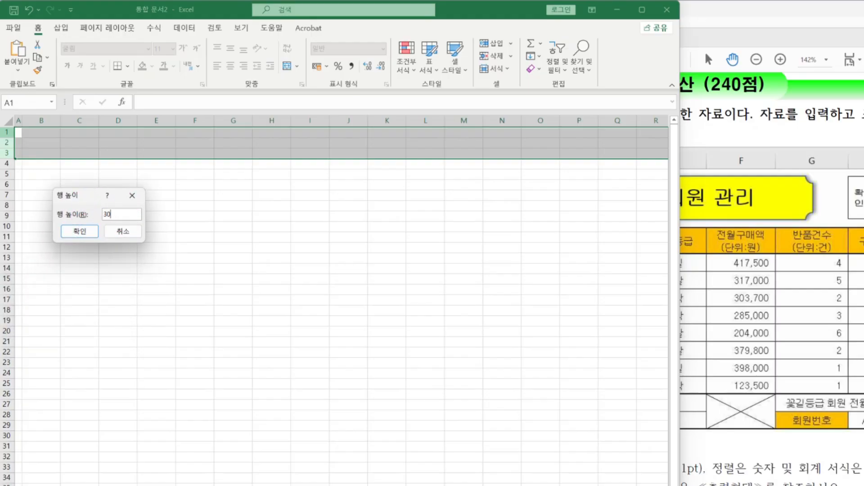
pyautogui.click(80, 232)
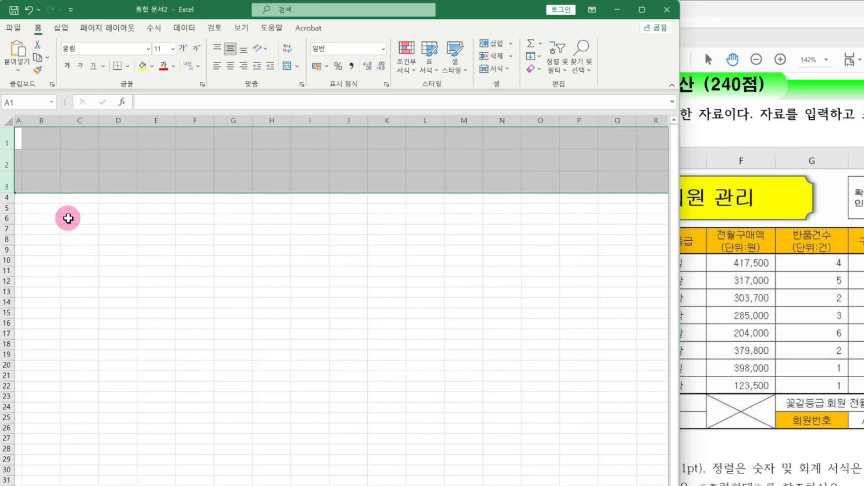
pyautogui.click(72, 219)
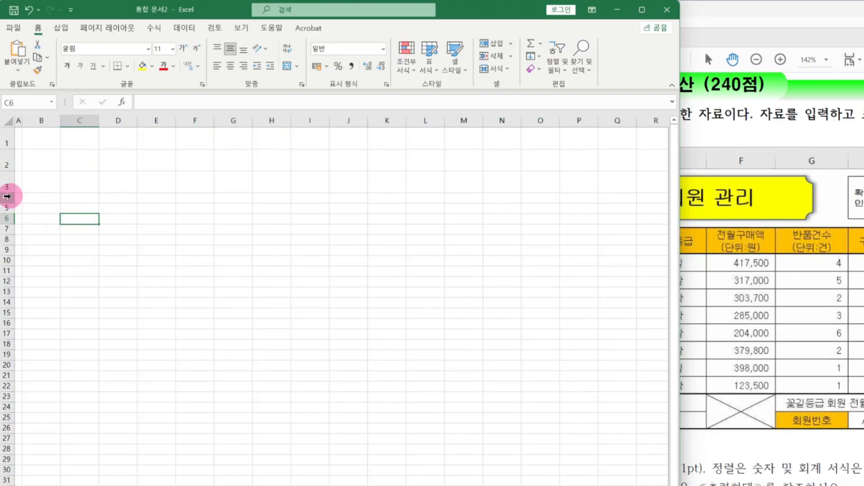
# Set the height of rows 4 to 20 to 20
pyautogui.moveTo(5, 198); pyautogui.dragTo(4, 366)
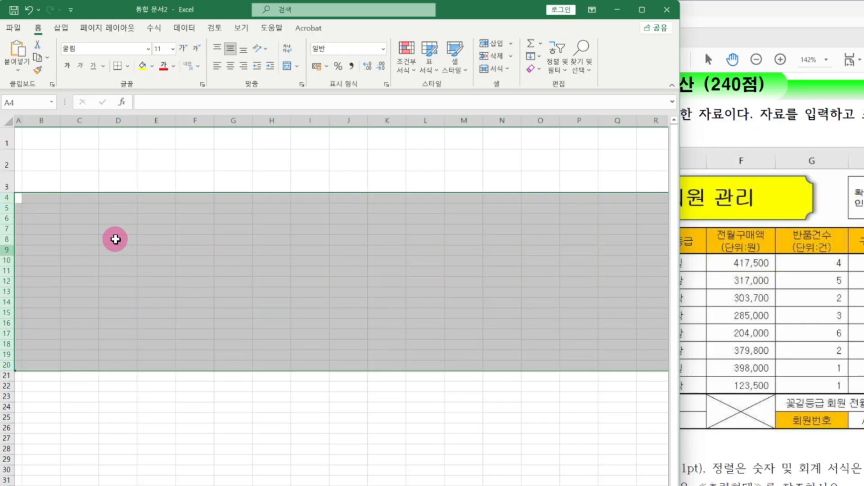
pyautogui.rightClick(8, 246)
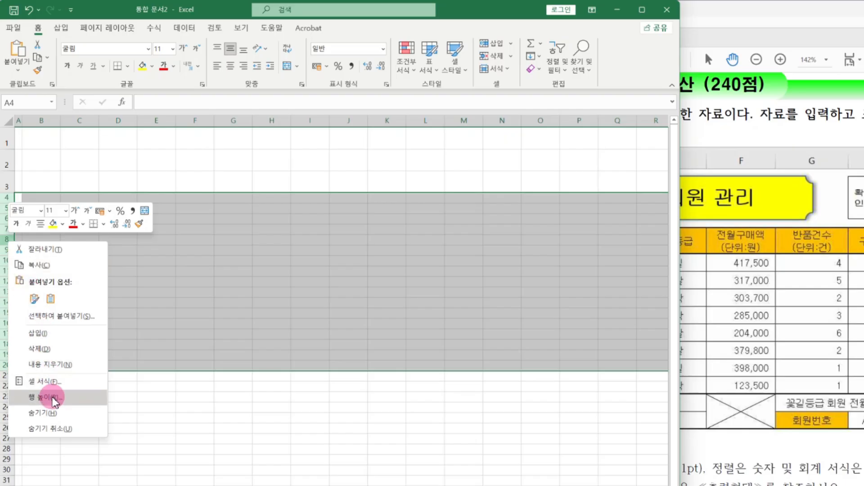
pyautogui.click(51, 397)
pyautogui.moveTo(34, 391); pyautogui.dragTo(71, 280)
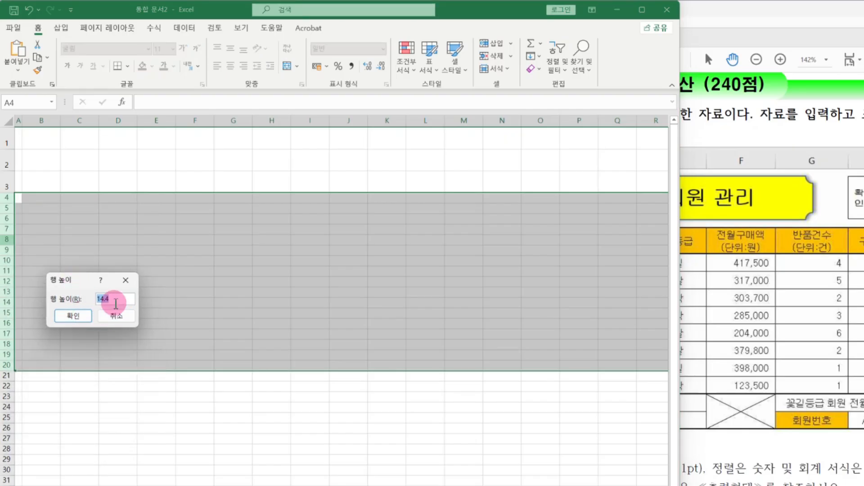
pyautogui.write('20')
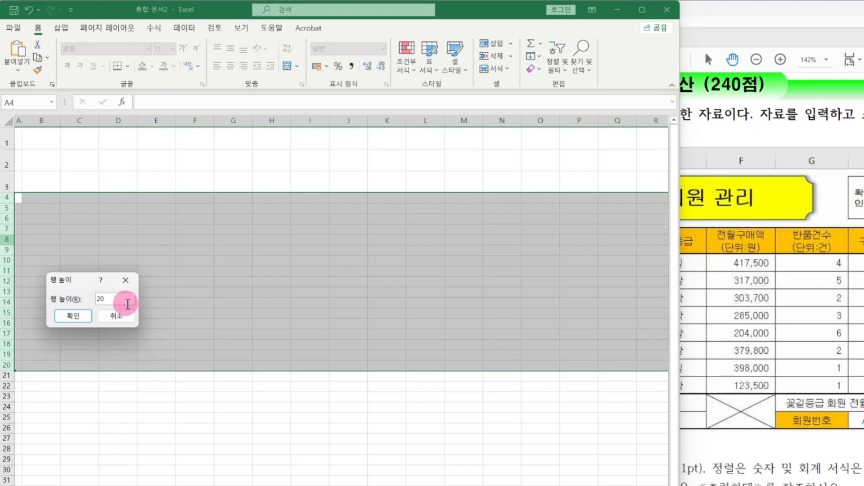
pyautogui.click(86, 323)
pyautogui.click(141, 482)
pyautogui.moveTo(15, 128)
pyautogui.mouseDown()
pyautogui.moveTo(26, 168)
pyautogui.moveTo(11, 194)
pyautogui.moveTo(37, 382)
pyautogui.moveTo(13, 426)
pyautogui.mouseUp()
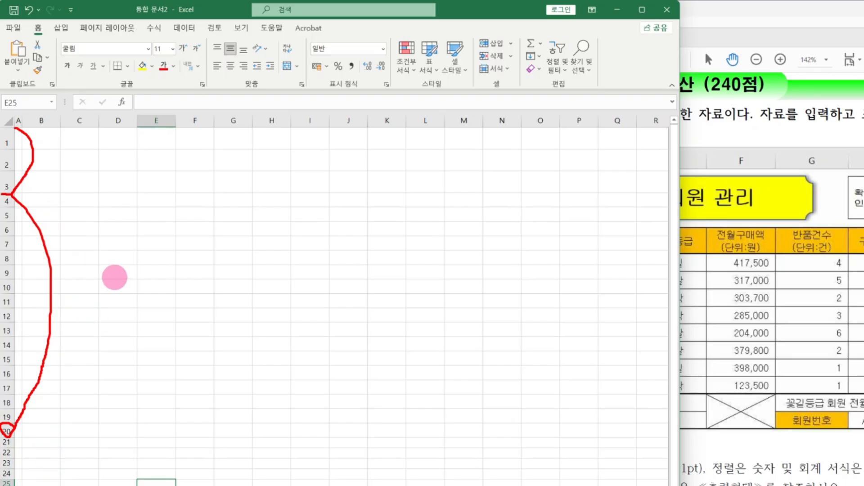
pyautogui.press('Escape')
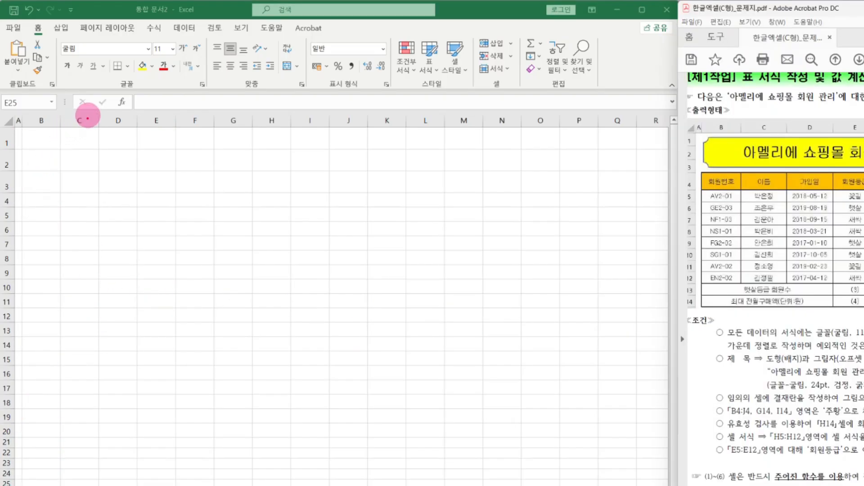
pyautogui.moveTo(87, 115)
pyautogui.mouseDown()
pyautogui.moveTo(77, 113)
pyautogui.moveTo(77, 123)
pyautogui.moveTo(81, 113)
pyautogui.mouseUp()
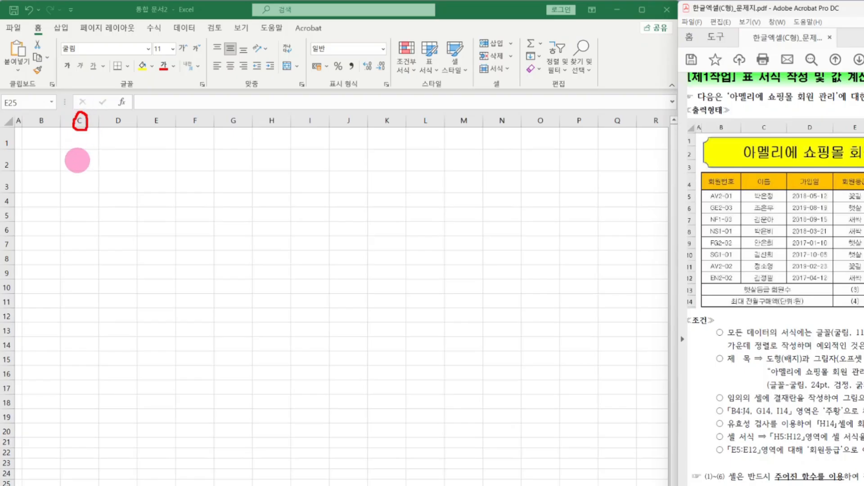
pyautogui.moveTo(8, 176); pyautogui.dragTo(9, 179)
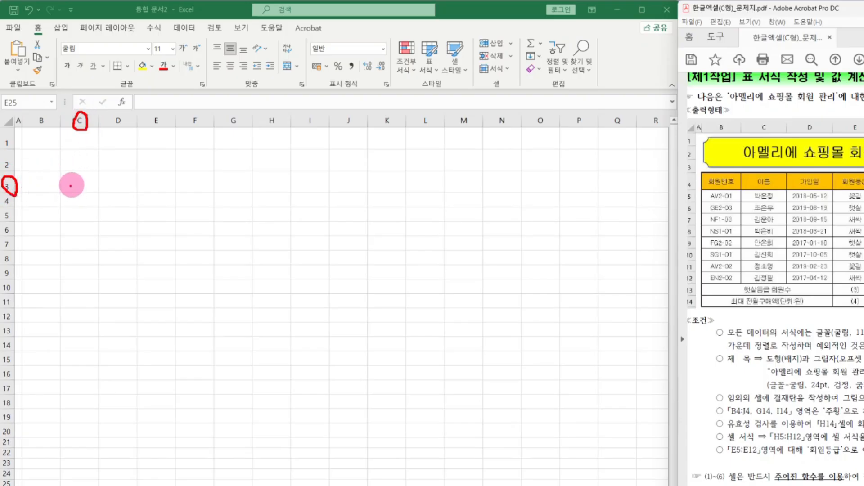
pyautogui.moveTo(72, 179); pyautogui.dragTo(91, 172)
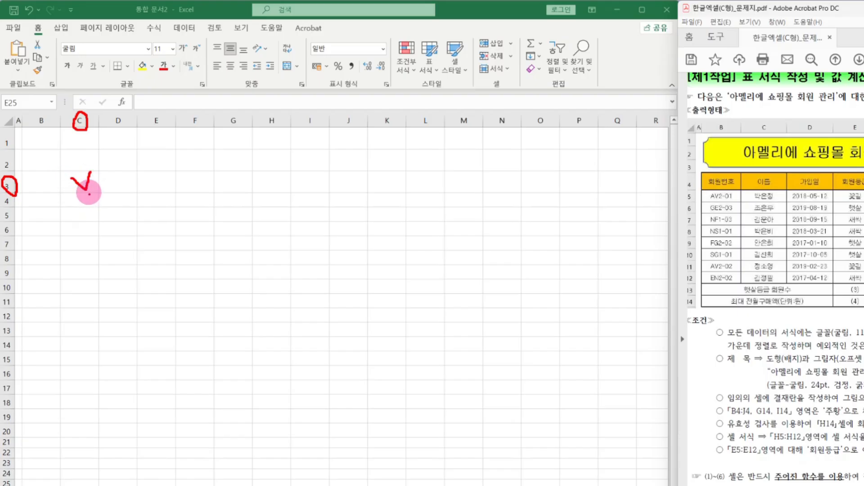
pyautogui.press('Escape')
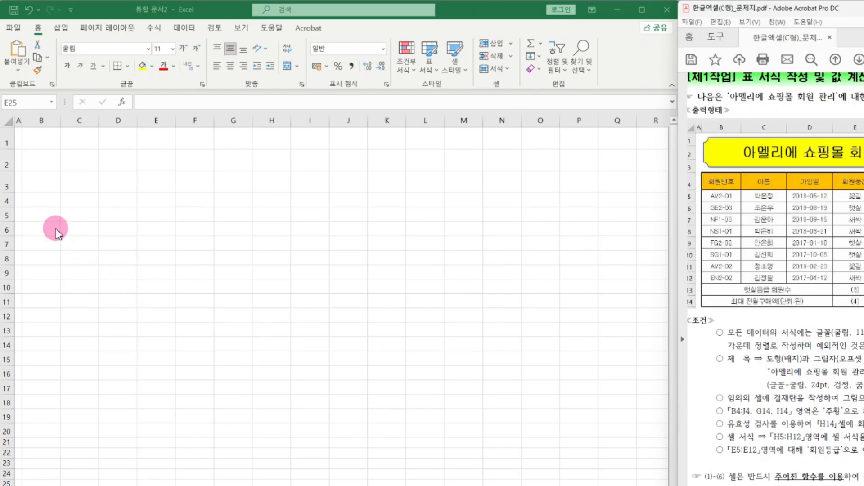
# Apply all borders (모든 테두리) to the table range B4:J14
pyautogui.click(38, 200)
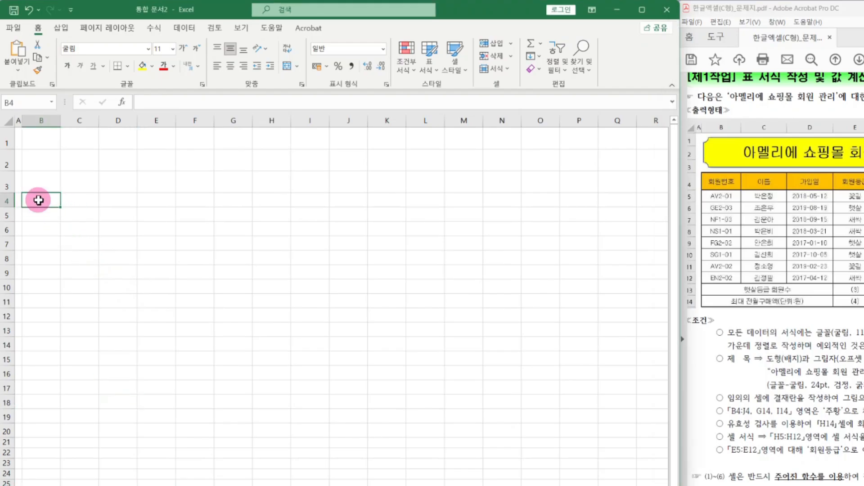
pyautogui.moveTo(38, 200)
pyautogui.mouseDown()
pyautogui.moveTo(280, 279)
pyautogui.moveTo(331, 312)
pyautogui.moveTo(343, 342)
pyautogui.mouseUp()
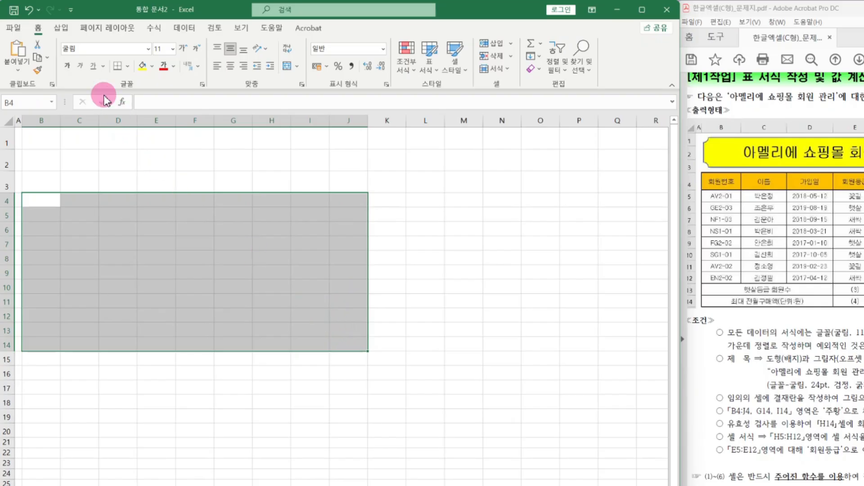
pyautogui.click(127, 66)
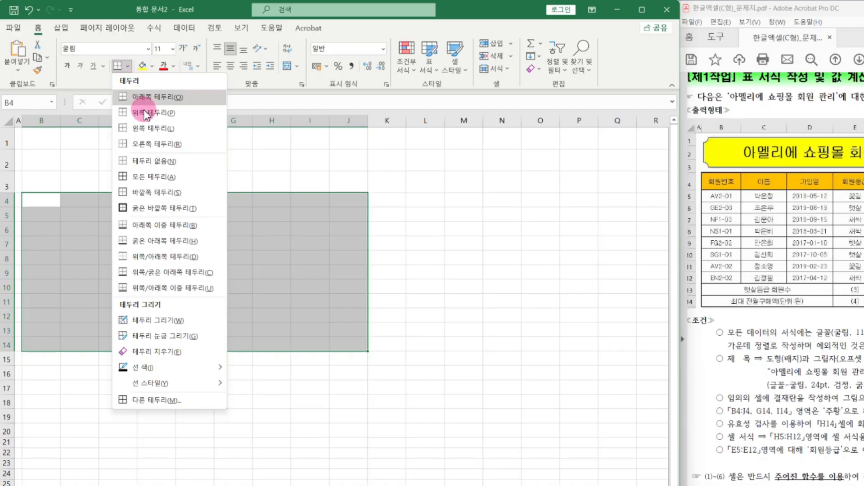
pyautogui.click(182, 178)
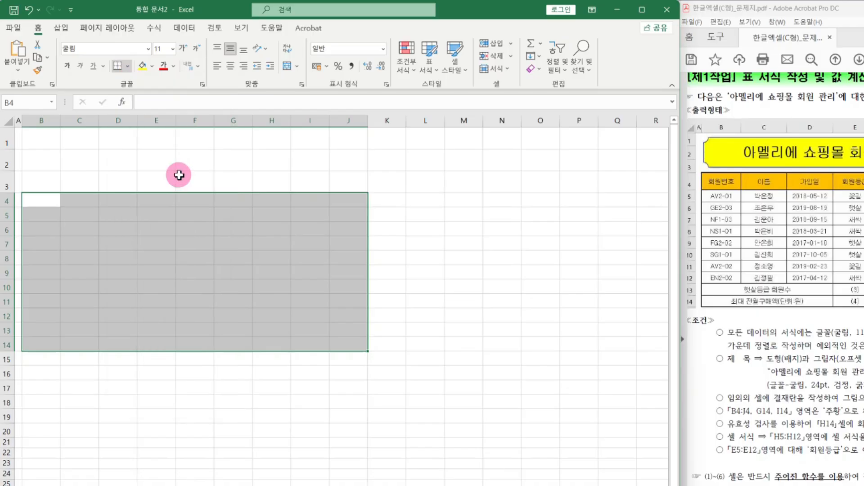
pyautogui.click(268, 412)
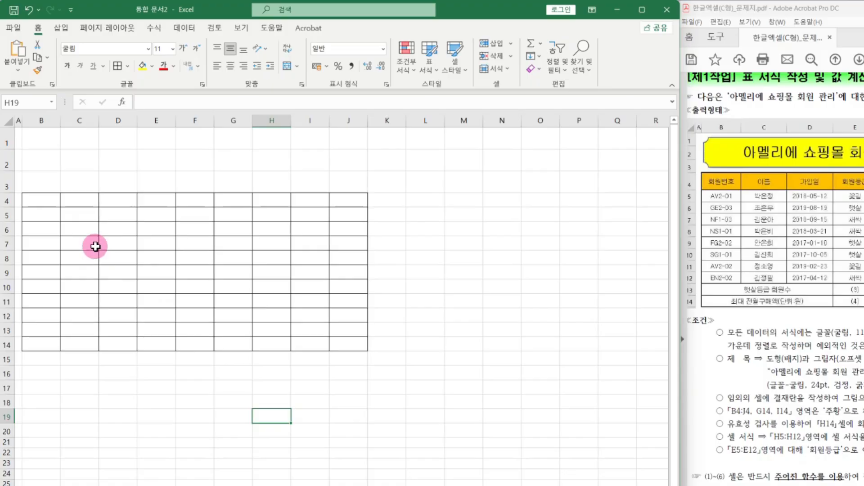
pyautogui.click(68, 246)
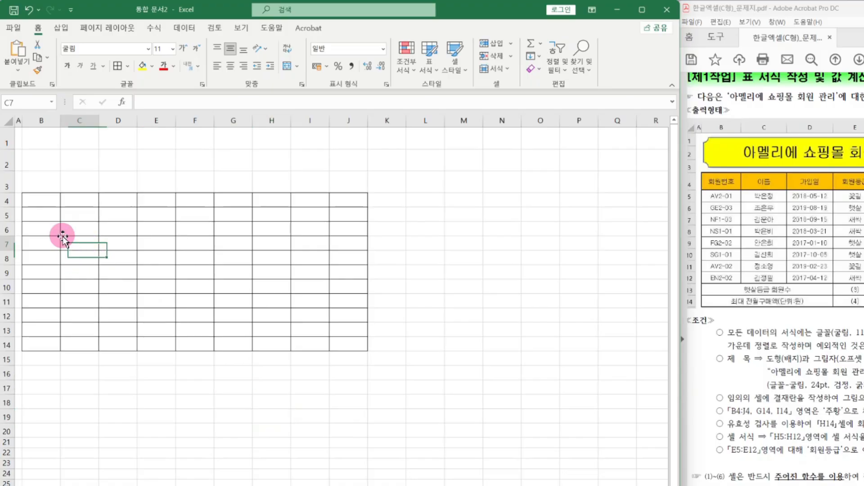
# Apply a thick outside border (굵은 바깥쪽 테두리) around the table range B4:J14
pyautogui.moveTo(35, 199); pyautogui.dragTo(343, 341)
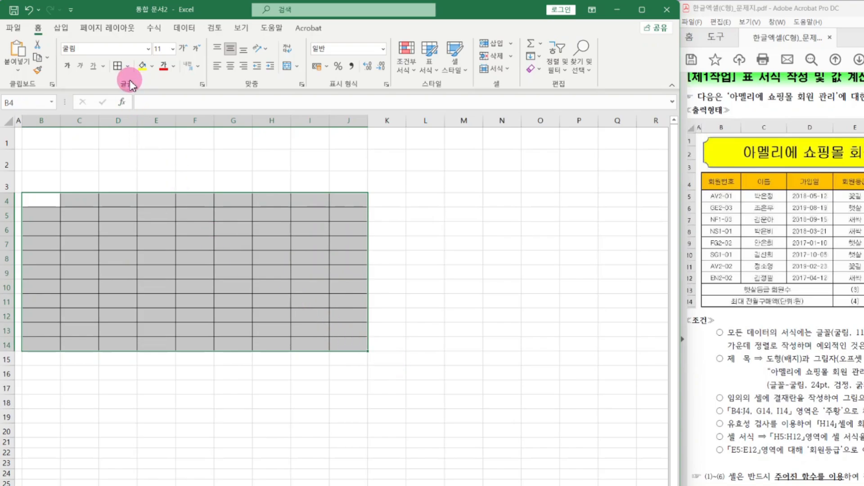
pyautogui.click(128, 66)
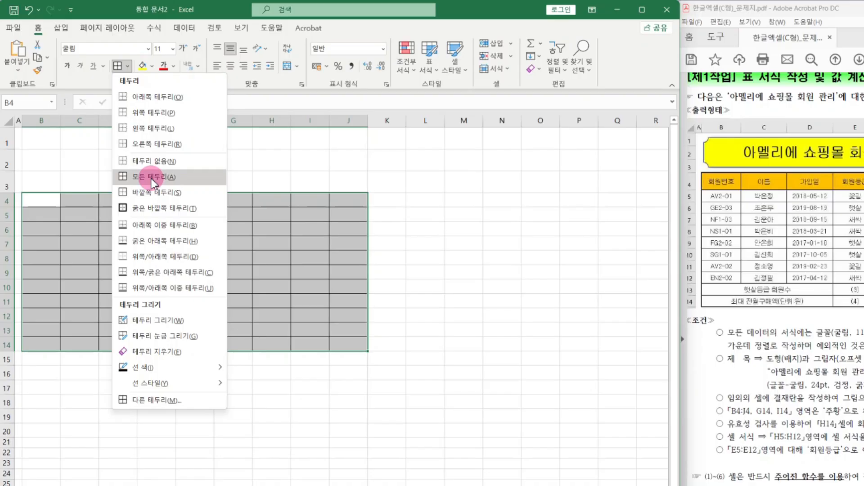
pyautogui.click(155, 210)
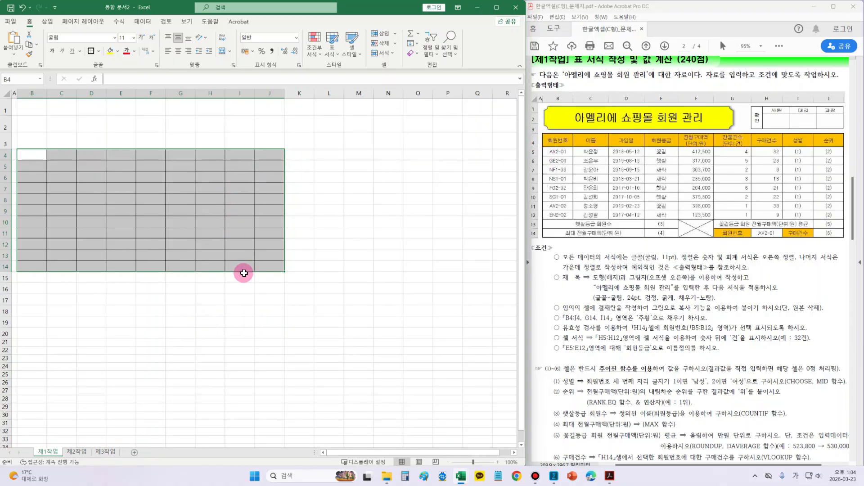
pyautogui.click(308, 187)
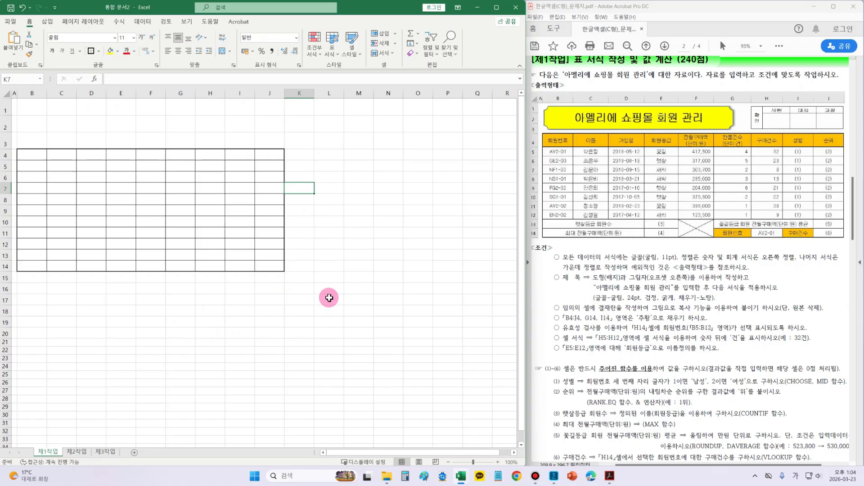
pyautogui.click(300, 335)
# Apply a thick bottom border (굵은 아래쪽 테두리) to the header row B4:J4
pyautogui.click(26, 155)
pyautogui.moveTo(91, 155); pyautogui.dragTo(274, 154)
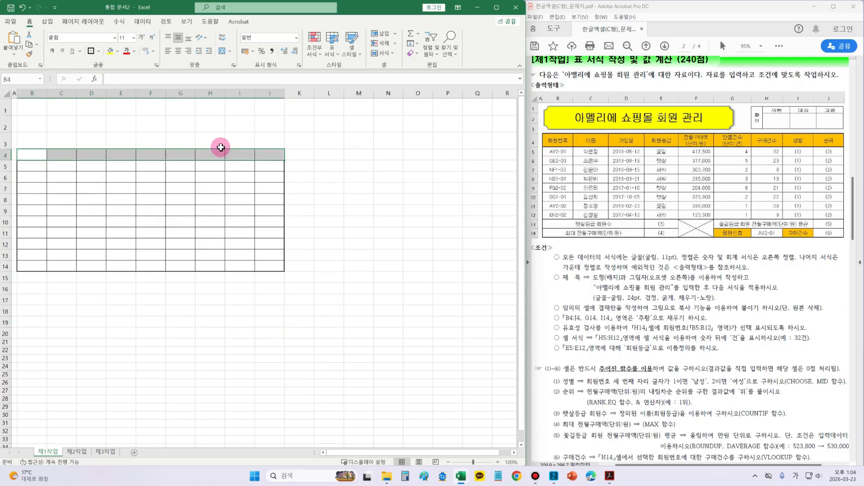
pyautogui.click(100, 51)
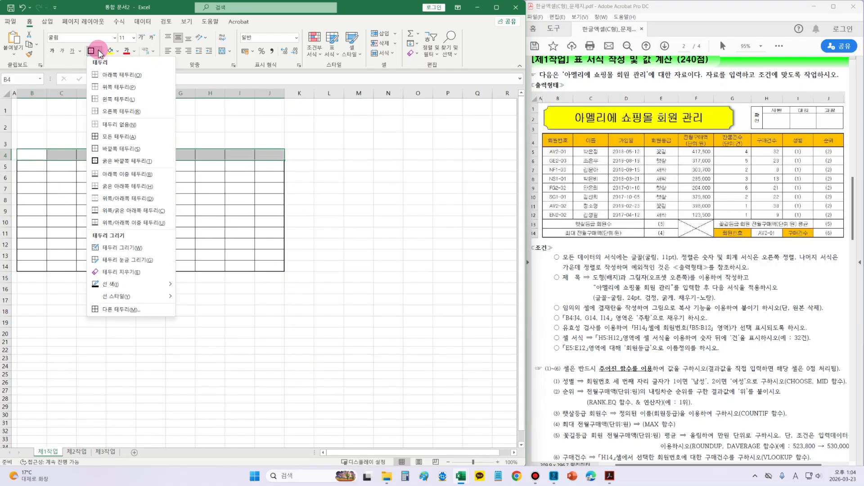
pyautogui.click(130, 190)
pyautogui.click(181, 348)
# Apply a thick outside border (굵은 바깥쪽 테두리) around the summary rows B13:J14
pyautogui.moveTo(27, 254); pyautogui.dragTo(266, 266)
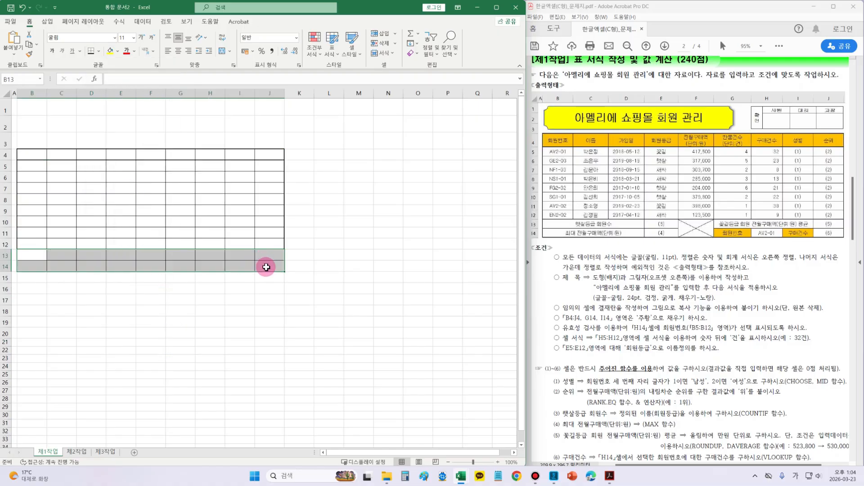
pyautogui.click(103, 52)
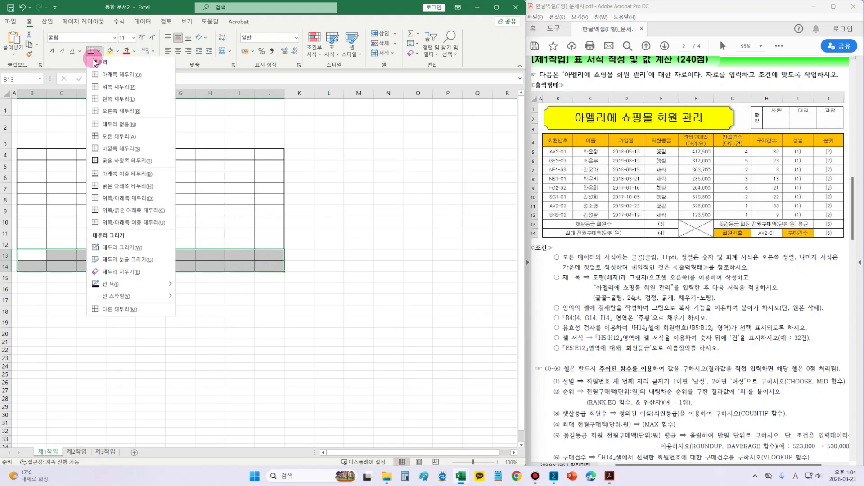
pyautogui.click(101, 160)
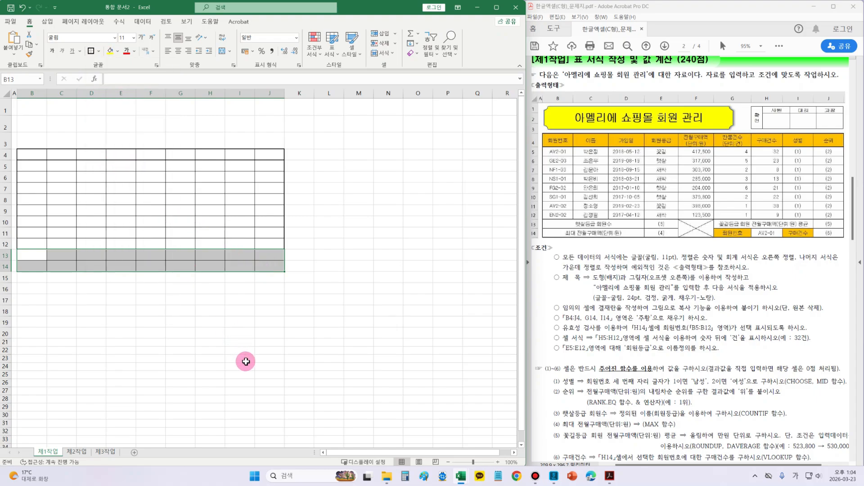
pyautogui.click(246, 361)
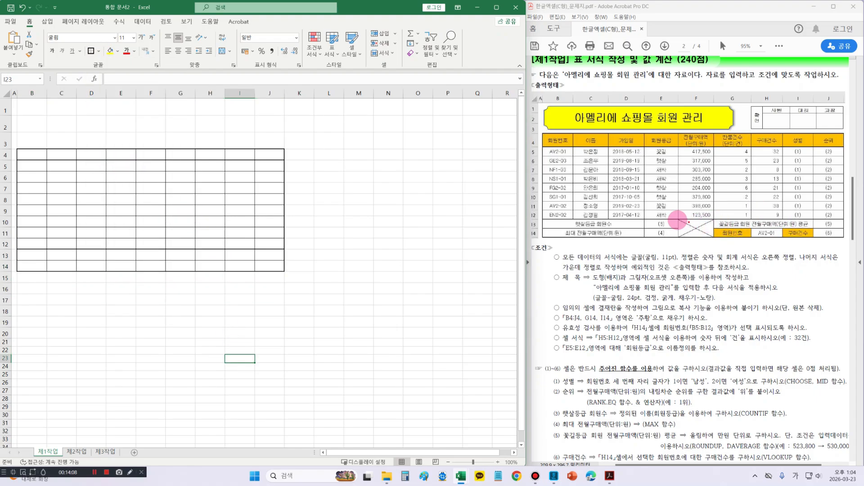
pyautogui.moveTo(679, 219); pyautogui.dragTo(714, 241)
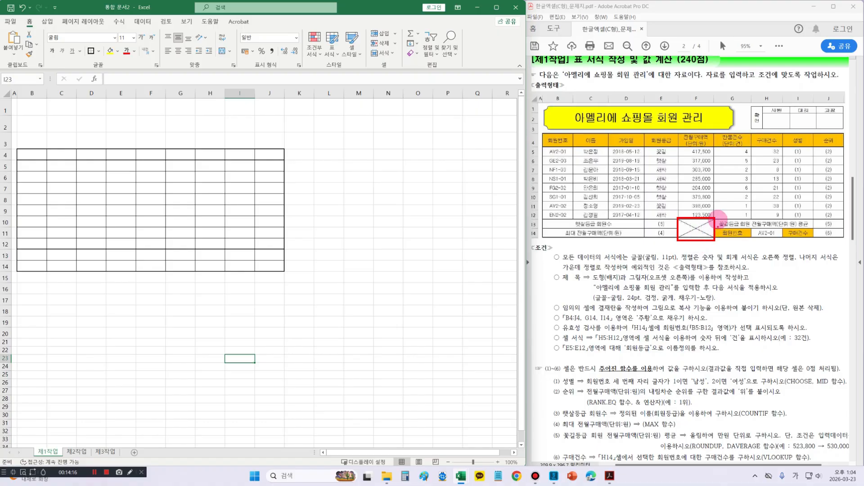
pyautogui.moveTo(539, 217)
pyautogui.mouseDown()
pyautogui.moveTo(581, 230)
pyautogui.moveTo(647, 229)
pyautogui.mouseUp()
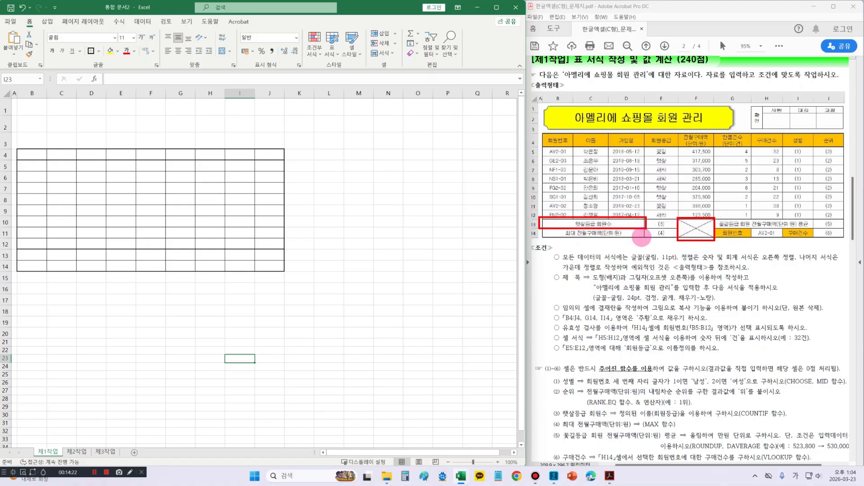
pyautogui.moveTo(542, 228); pyautogui.dragTo(646, 242)
pyautogui.moveTo(720, 216); pyautogui.dragTo(813, 227)
pyautogui.press('Escape')
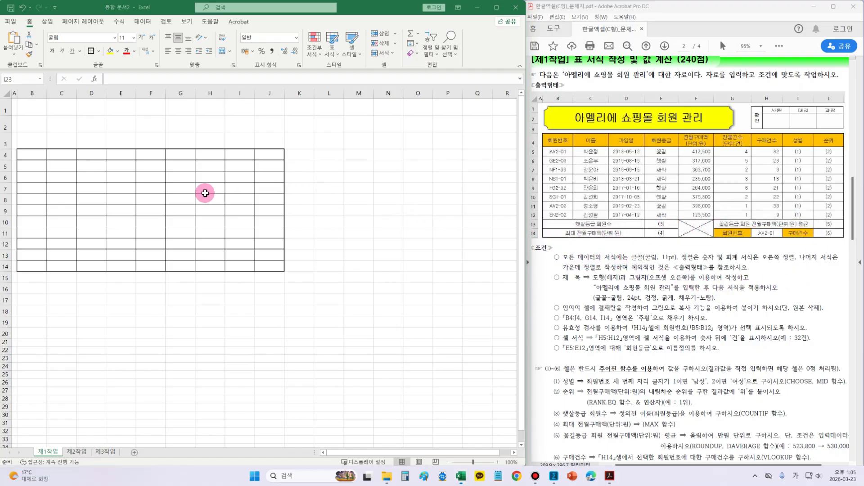
# Merge and center (병합하고 가운데 맞춤) the ranges B13:D13 and B14:D14 as two separate merged cells
pyautogui.click(38, 255)
pyautogui.moveTo(37, 255); pyautogui.dragTo(97, 255)
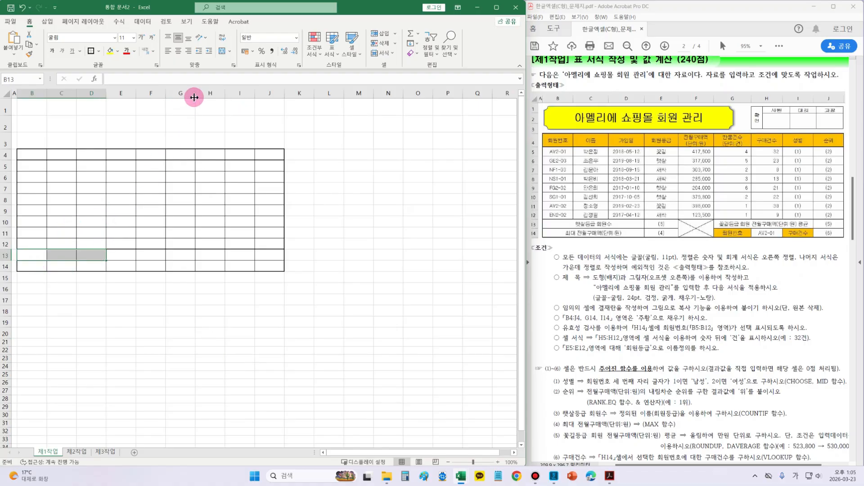
pyautogui.click(229, 54)
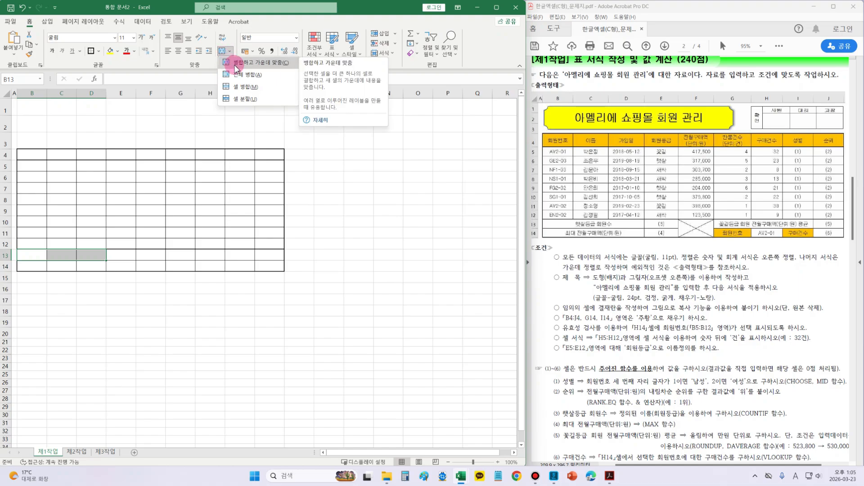
pyautogui.click(236, 68)
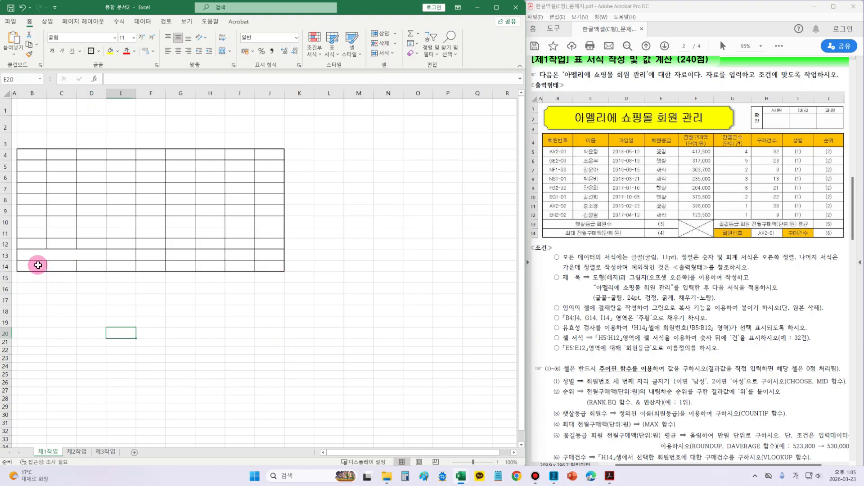
pyautogui.moveTo(35, 264); pyautogui.dragTo(92, 266)
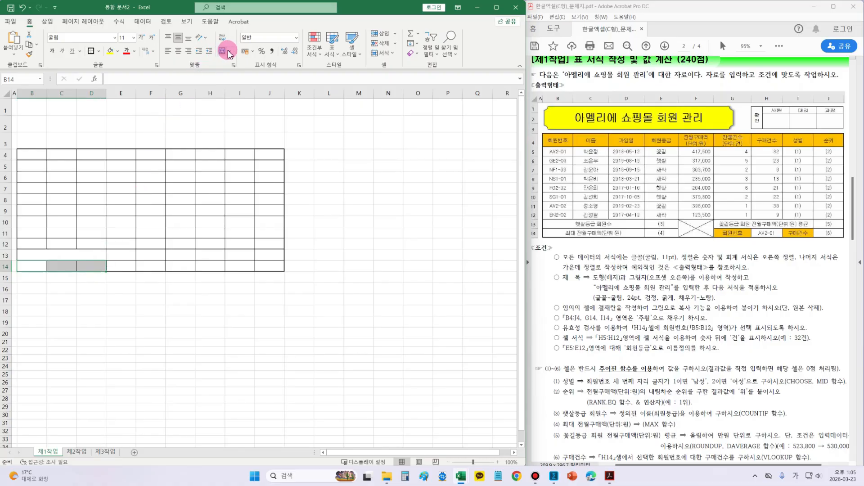
pyautogui.click(230, 51)
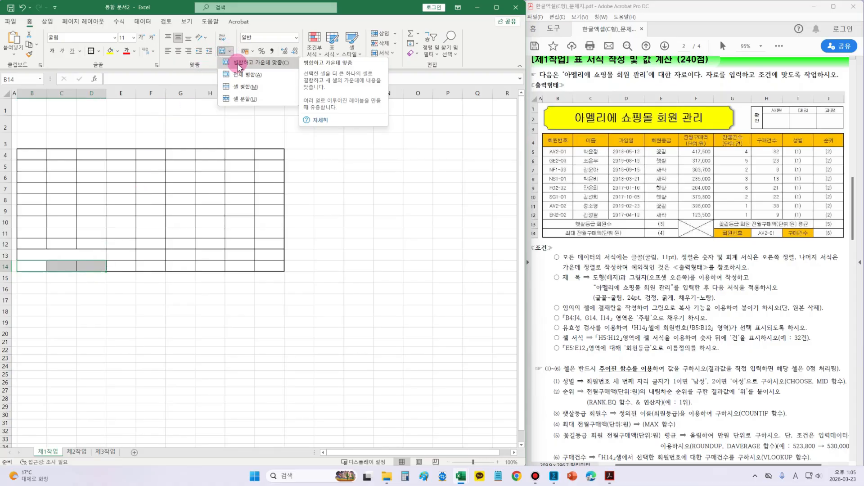
pyautogui.click(238, 64)
pyautogui.click(175, 333)
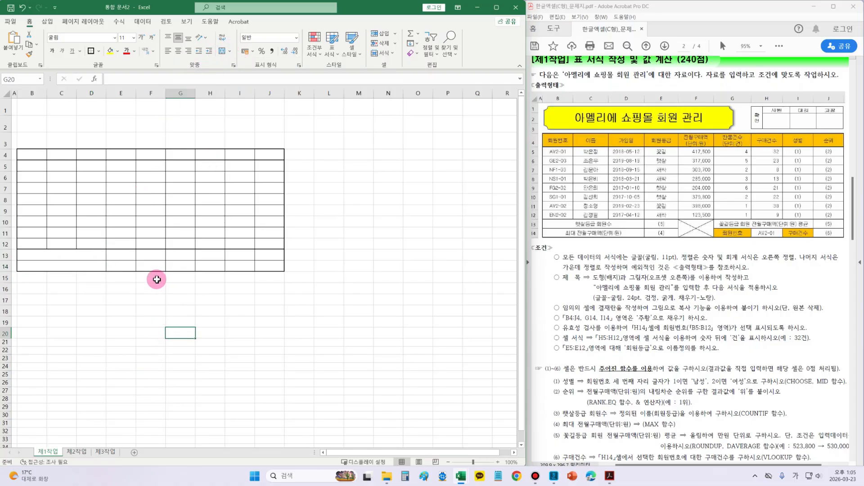
# Merge and center (병합하고 가운데 맞춤) the range F13:F14 and the range G13:I13
pyautogui.moveTo(153, 255); pyautogui.dragTo(161, 265)
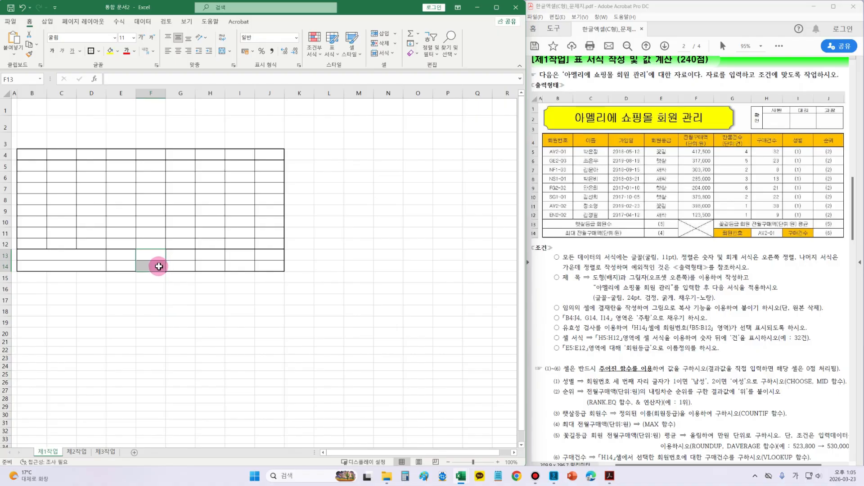
pyautogui.click(229, 51)
pyautogui.click(235, 63)
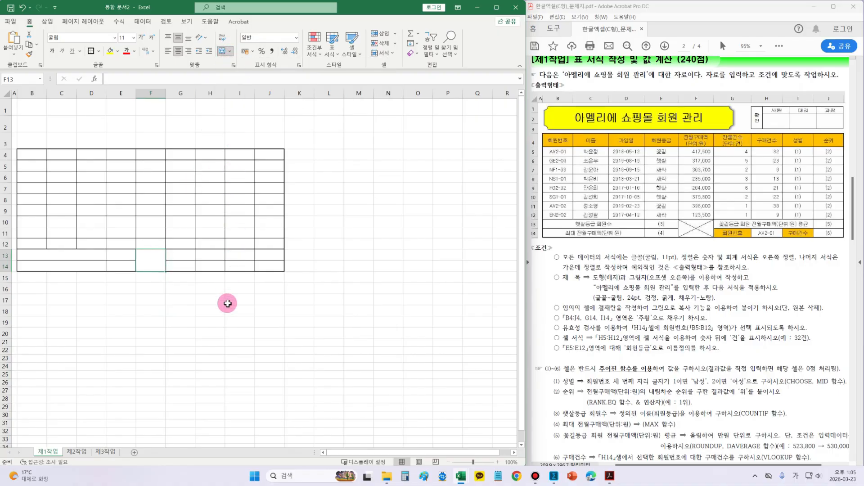
pyautogui.moveTo(180, 255); pyautogui.dragTo(234, 255)
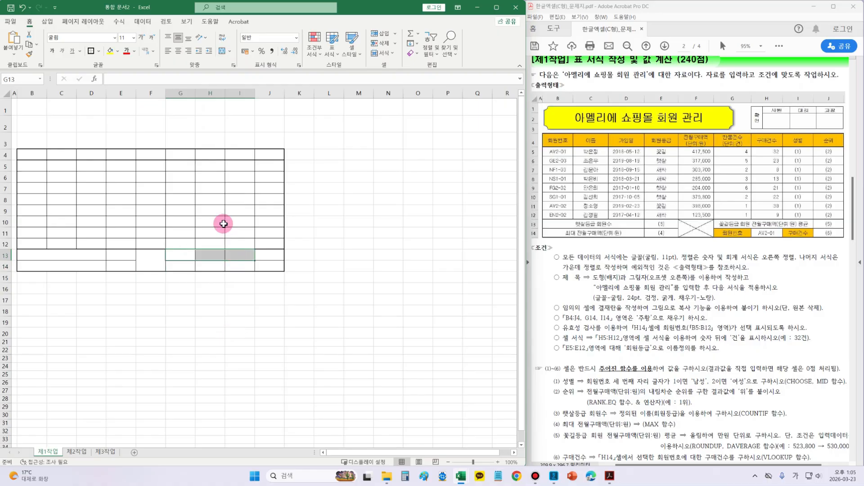
pyautogui.click(230, 51)
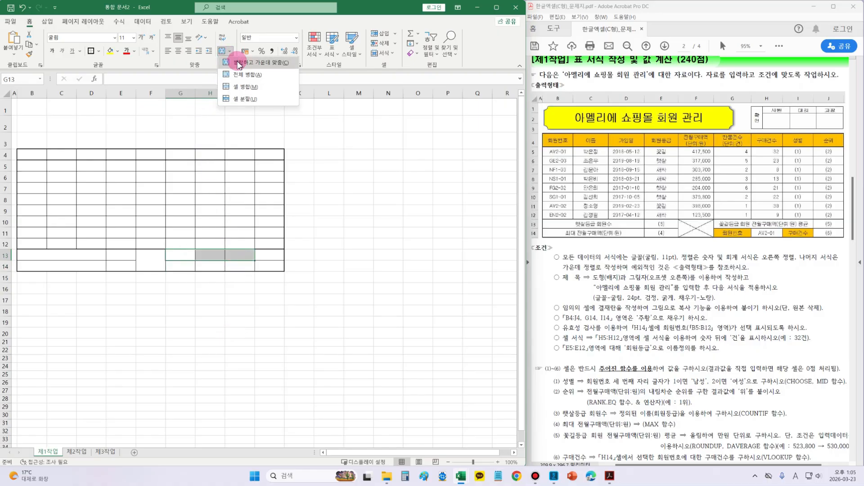
pyautogui.click(241, 62)
pyautogui.click(282, 331)
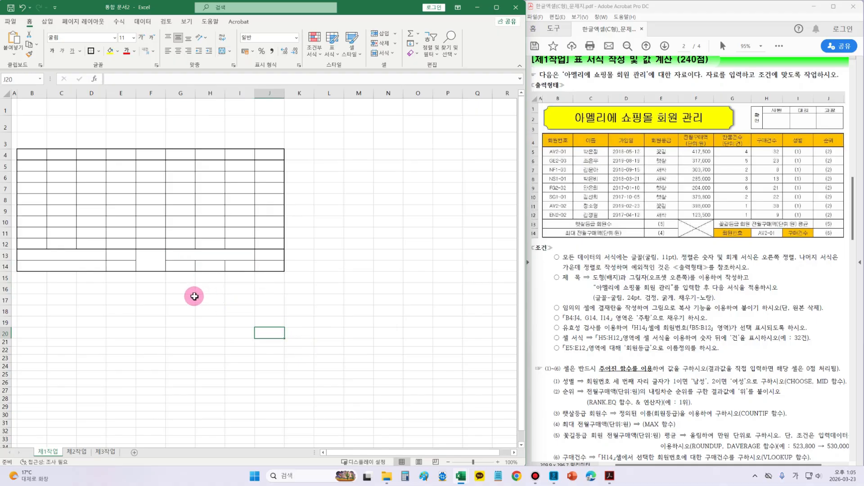
# Add both diagonal borders to the merged cell F13:F14 so they form an X
pyautogui.click(151, 268)
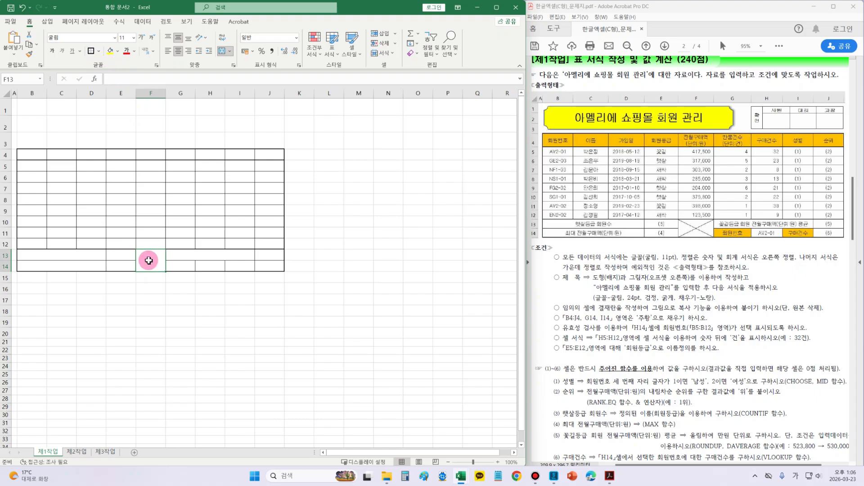
pyautogui.rightClick(148, 261)
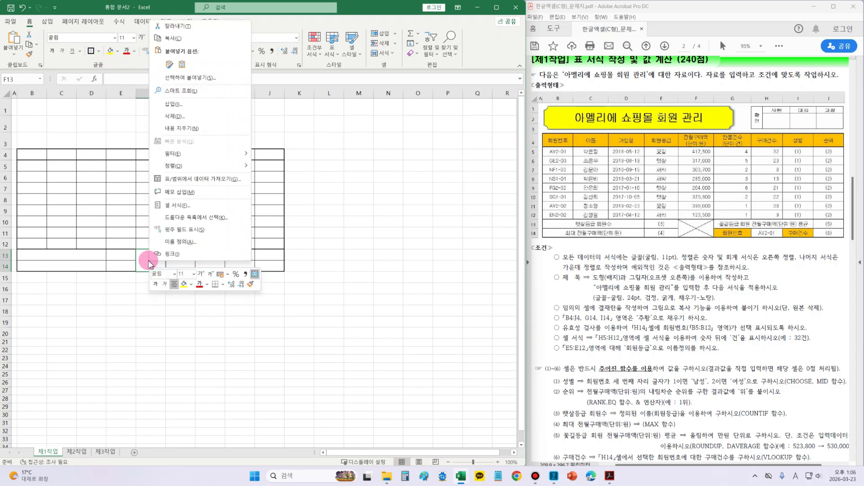
pyautogui.click(192, 207)
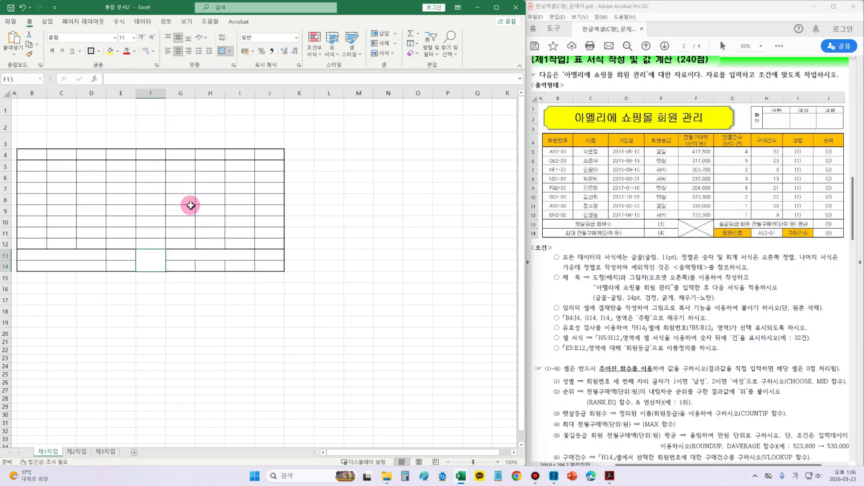
pyautogui.moveTo(218, 79); pyautogui.dragTo(314, 128)
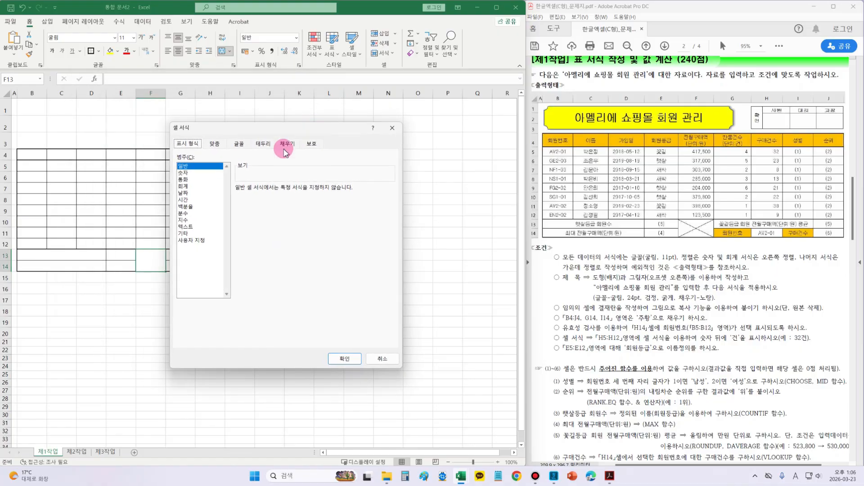
pyautogui.click(263, 144)
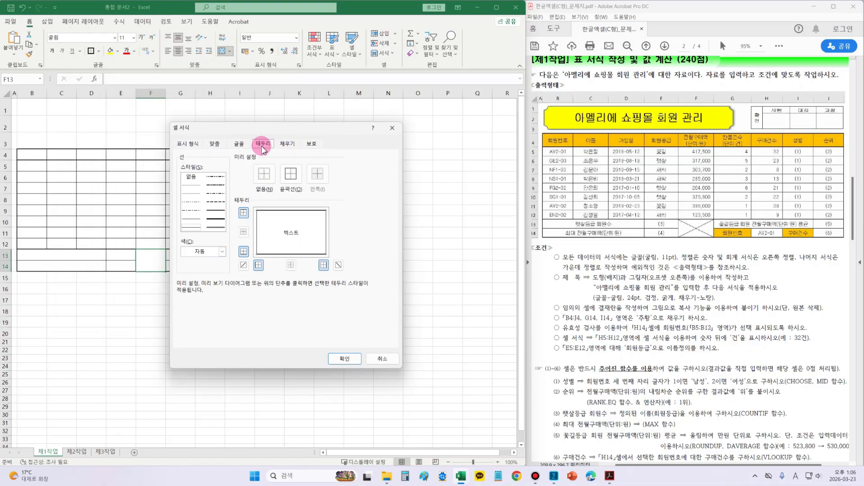
pyautogui.click(243, 265)
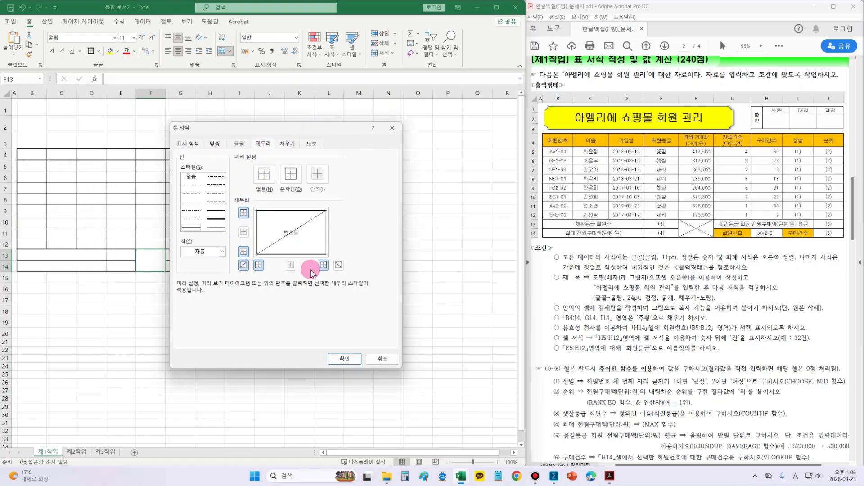
pyautogui.click(339, 266)
pyautogui.click(343, 361)
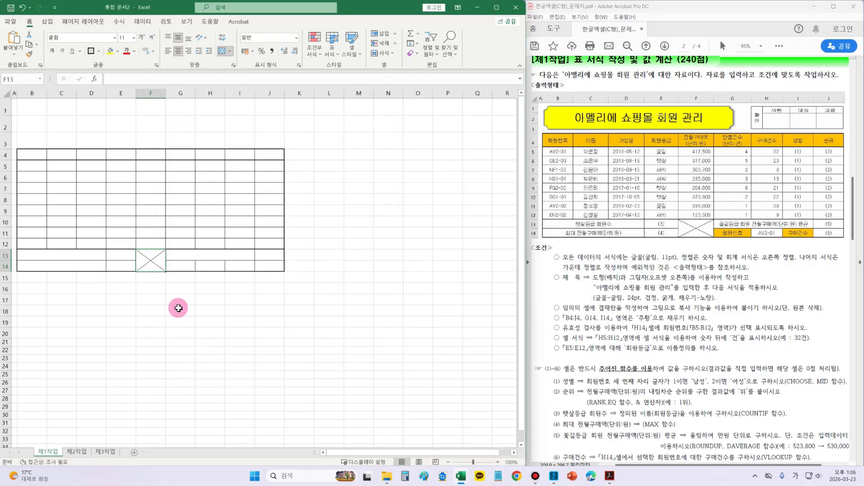
pyautogui.click(178, 308)
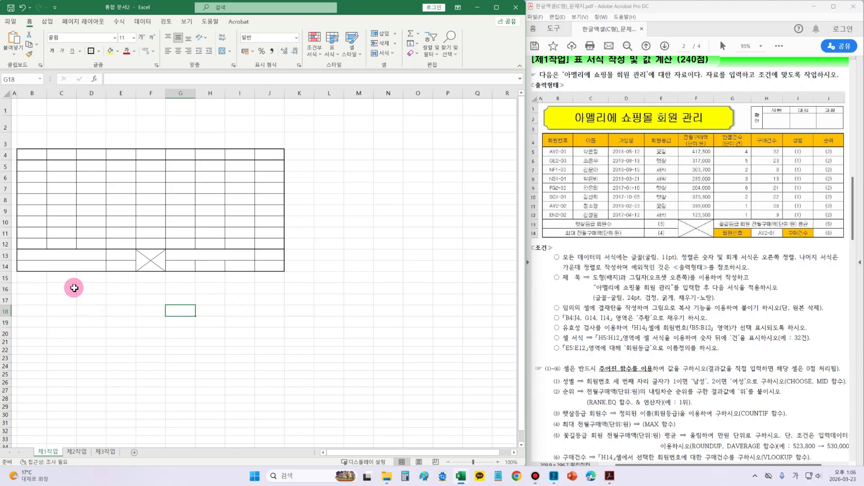
# Enter the headers 회원번호, 이름, 가입일, 회원등급 and 전월구매액 in cells B4 to F4
pyautogui.click(32, 155)
pyautogui.write('회원번호')
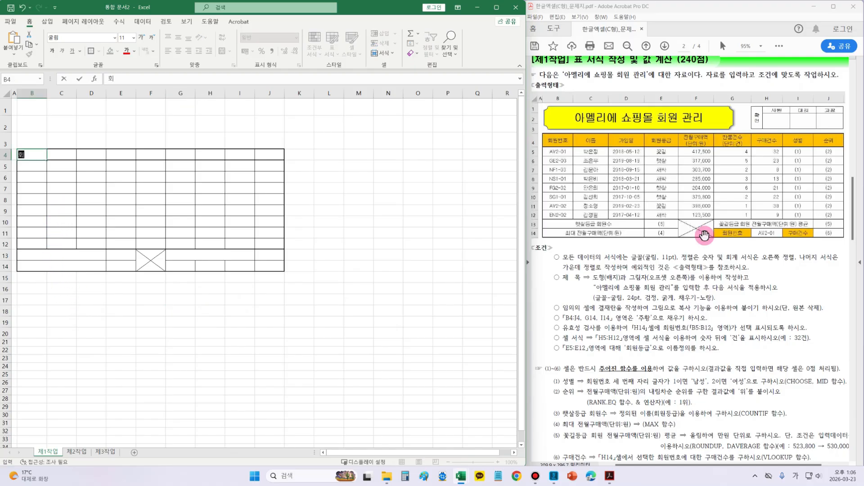
pyautogui.press('Tab')
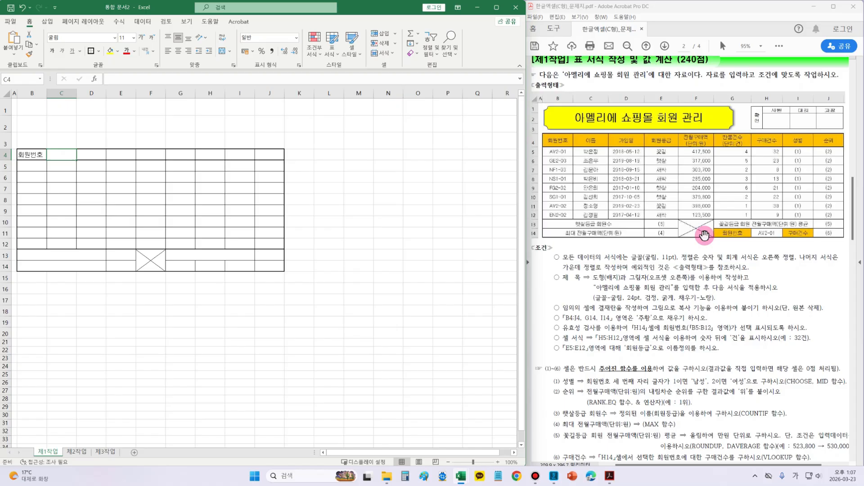
pyautogui.write('이름')
pyautogui.press('Tab')
pyautogui.write('가입일')
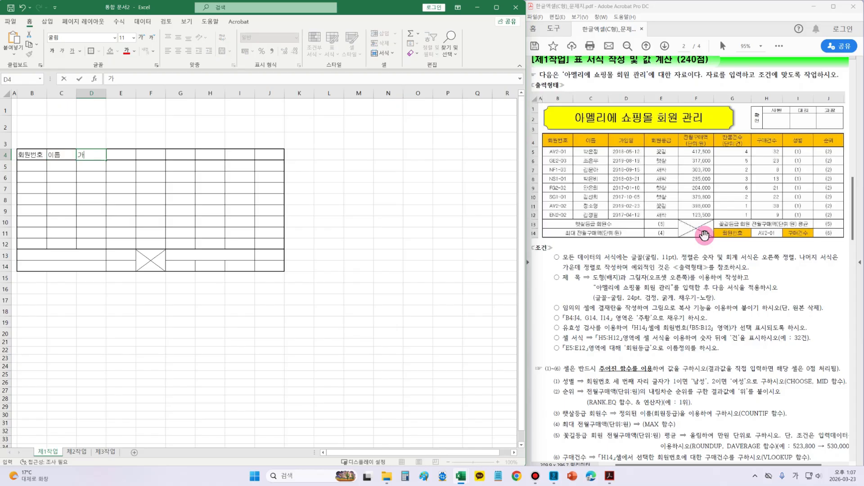
pyautogui.press('Tab')
pyautogui.write('회원등급')
pyautogui.press('Tab')
pyautogui.write('전월구매액')
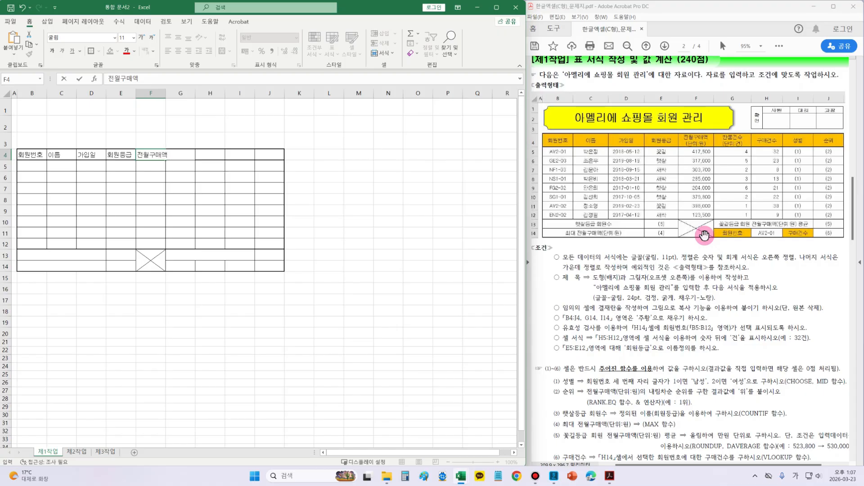
pyautogui.press('Return')
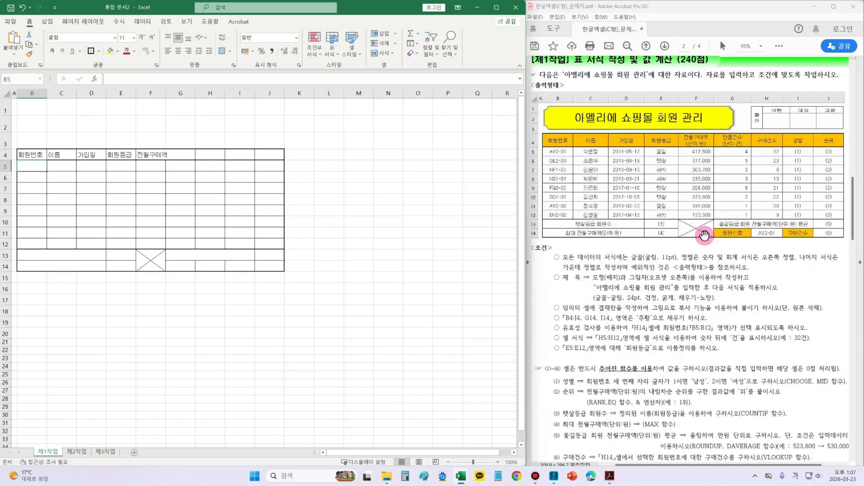
# Add a second line (단위:원) to the header in F4 and enter 반품건수 with a second line (단위:건) in G4
pyautogui.doubleClick(159, 154)
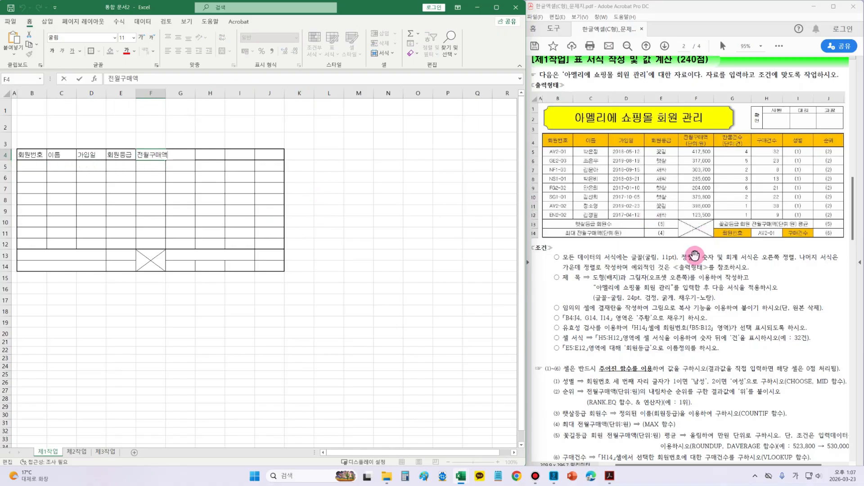
pyautogui.hotkey('alt', 'Return')
pyautogui.write('(단위:원)')
pyautogui.press('Tab')
pyautogui.write('반품')
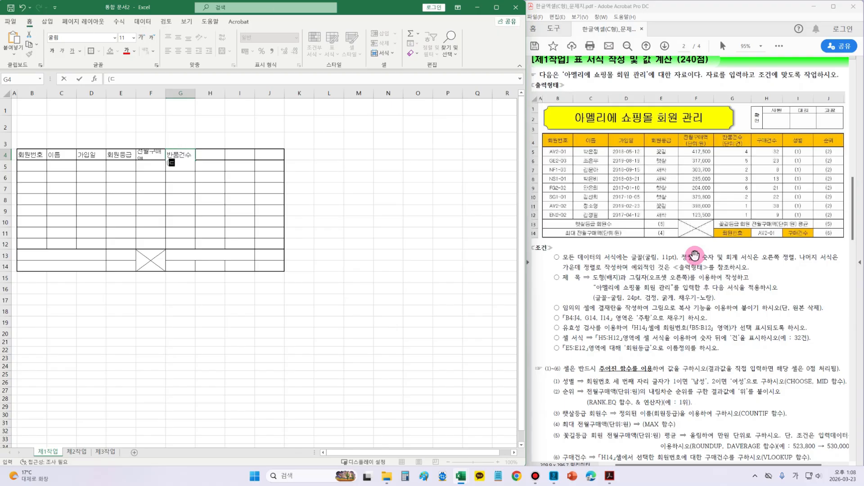
pyautogui.write(':건)')
pyautogui.press('Tab')
# Enter the headers 구매건수, 성별 and 순위 in cells H4 to J4
pyautogui.write('구매건수')
pyautogui.press('Tab')
pyautogui.write('성별')
pyautogui.press('Tab')
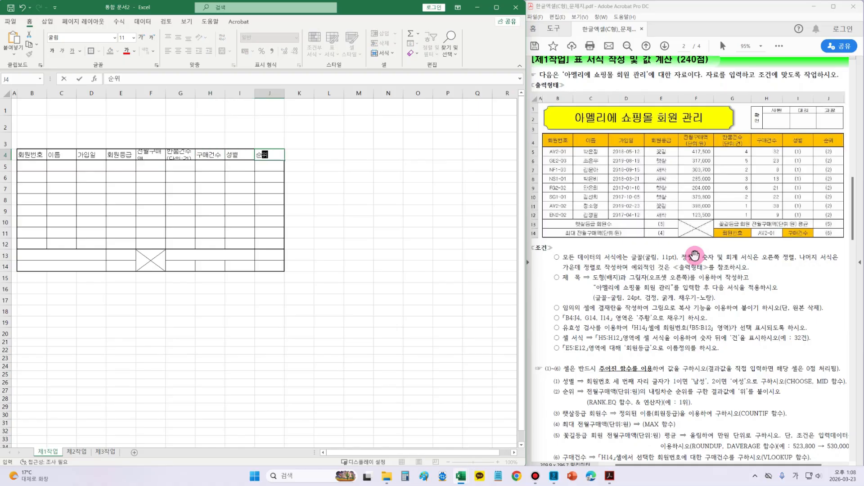
pyautogui.write('순위')
pyautogui.click(151, 141)
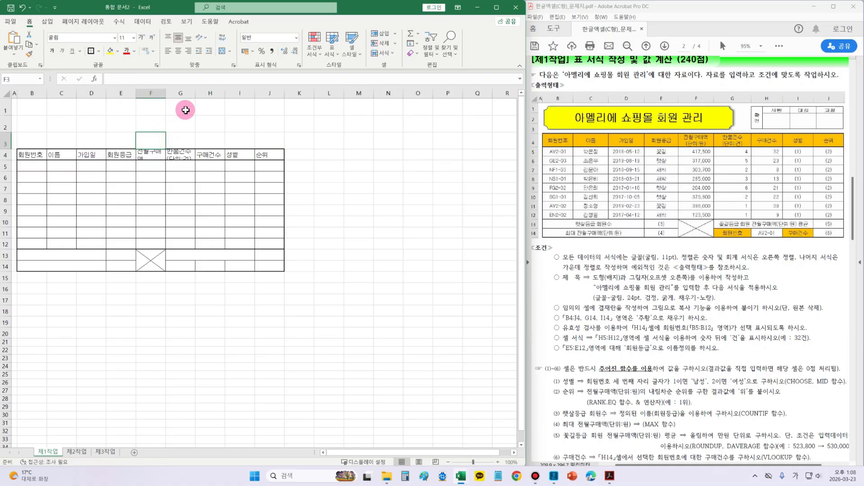
pyautogui.click(348, 139)
# Widen columns F and G and increase the height of row 4 to fit the two-line headers
pyautogui.moveTo(161, 155); pyautogui.dragTo(188, 154)
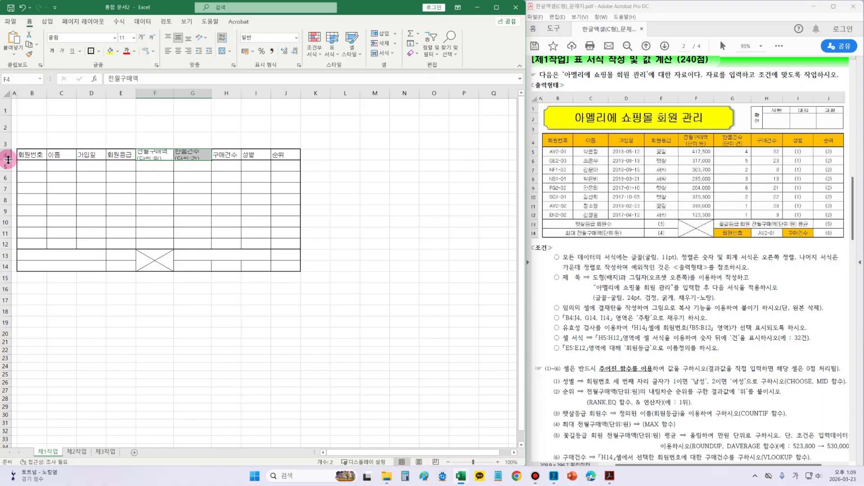
pyautogui.moveTo(8, 159); pyautogui.dragTo(8, 162)
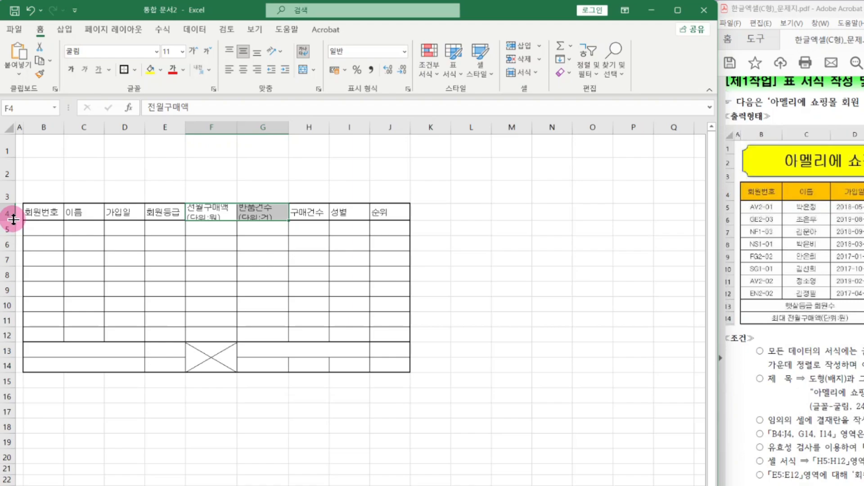
pyautogui.moveTo(14, 217); pyautogui.dragTo(14, 236)
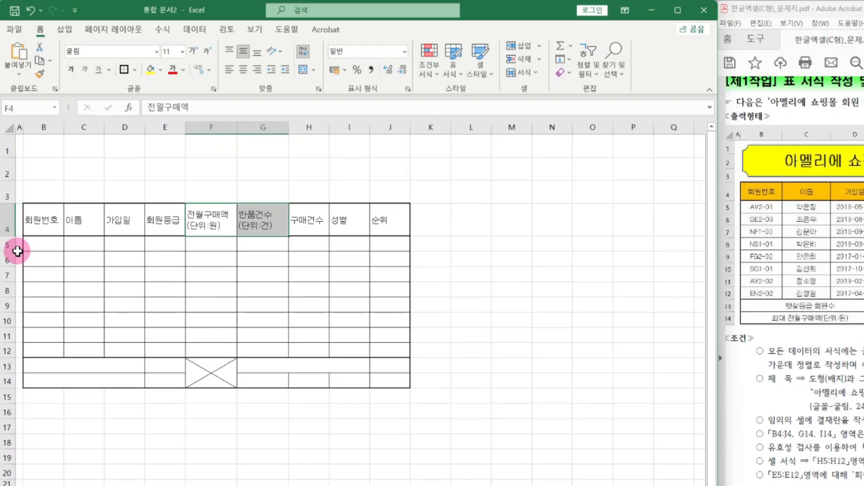
# Enter the summary labels 햇살등급 회원수 in merged cell B13 and 최대 전월구매액(단위:원) in merged cell B14
pyautogui.write('햇살등급 회원수')
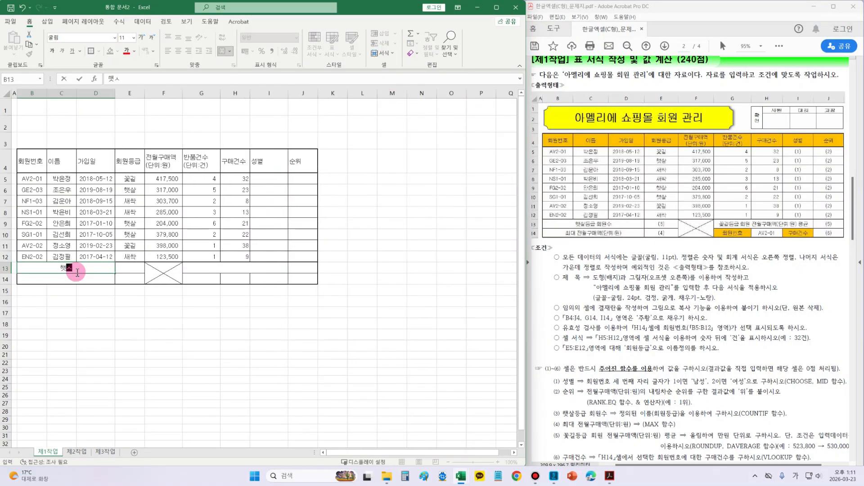
pyautogui.press('Return')
pyautogui.write('최대 전월구매액(단위:유ㅜ원)')
# Enter 꽃길등급 회원 전월구매액(단위:원) 평균 in G13, 회원번호 in G14 and 구매건수 in I14
pyautogui.click(229, 268)
pyautogui.write('꽃길등급 회원 전월구매액(단위:원) 평균')
pyautogui.doubleClick(211, 279)
pyautogui.write('회원번호')
pyautogui.press('Tab')
pyautogui.press('Tab')
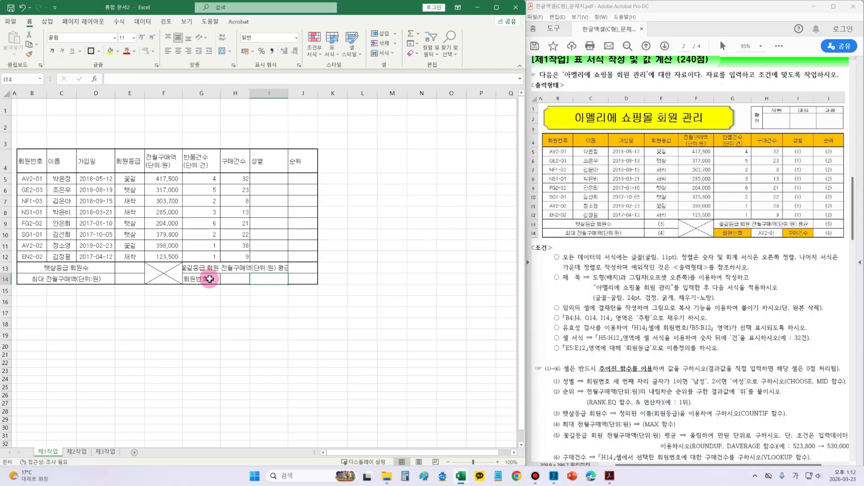
pyautogui.write('구매건수')
pyautogui.click(224, 309)
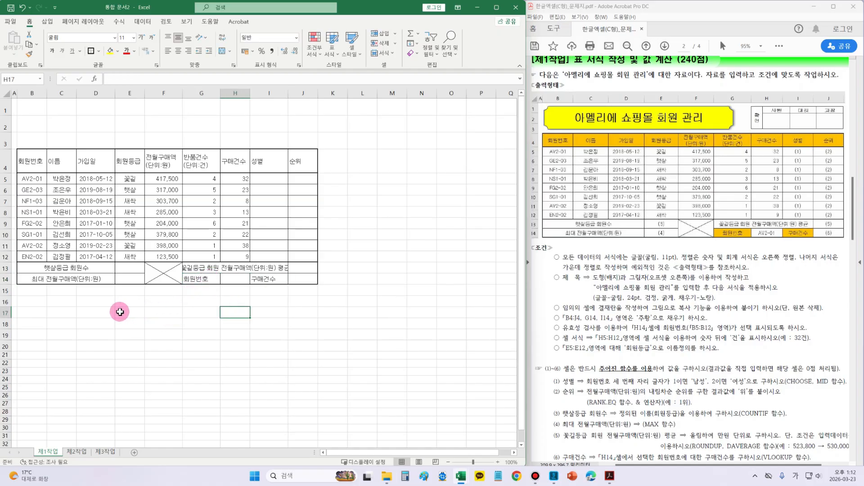
pyautogui.click(110, 345)
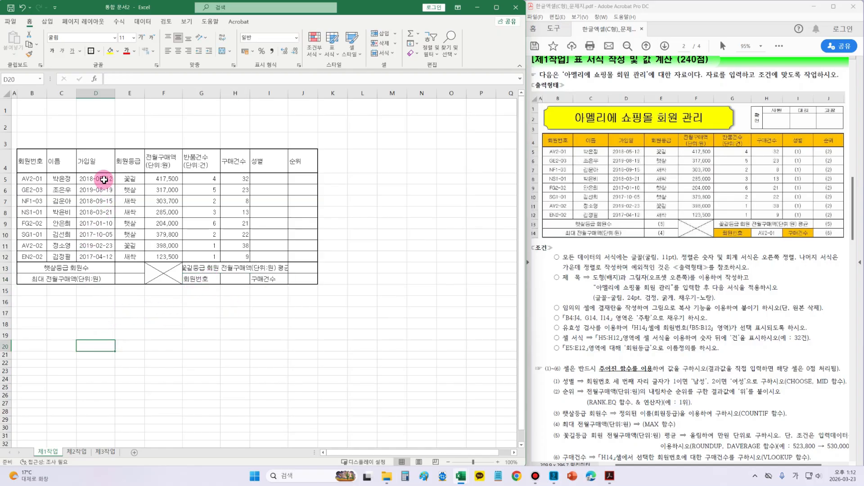
pyautogui.moveTo(104, 179); pyautogui.dragTo(95, 257)
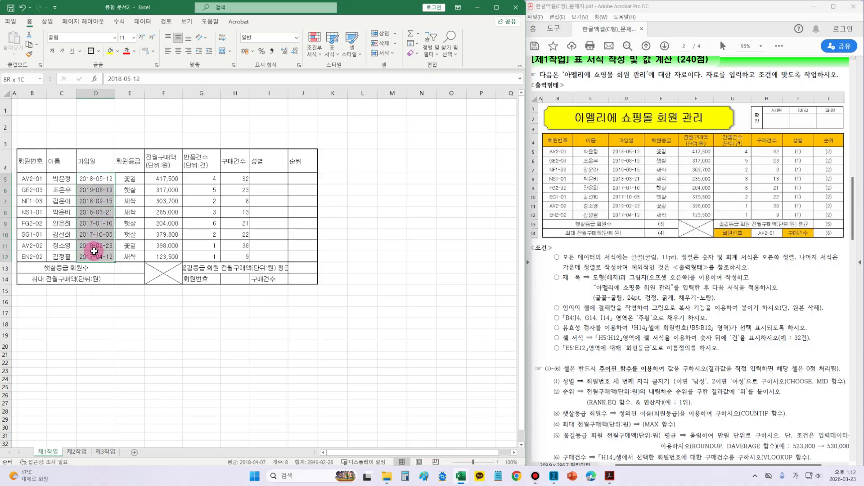
pyautogui.click(117, 333)
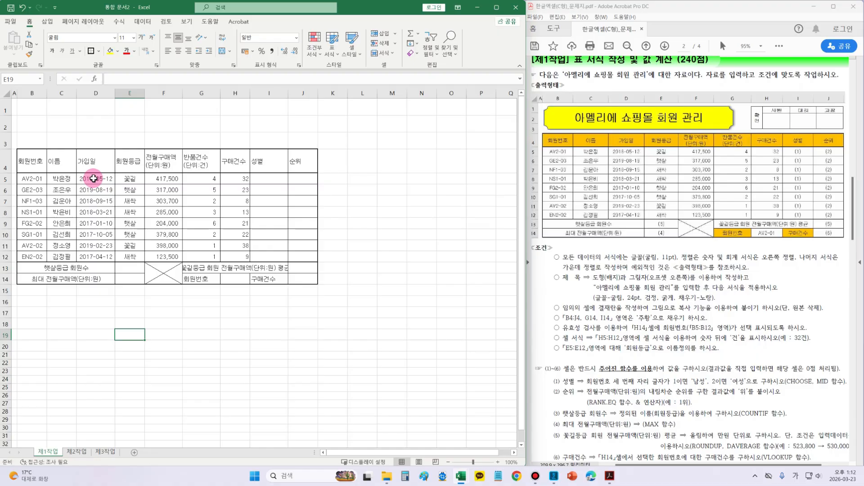
pyautogui.click(94, 203)
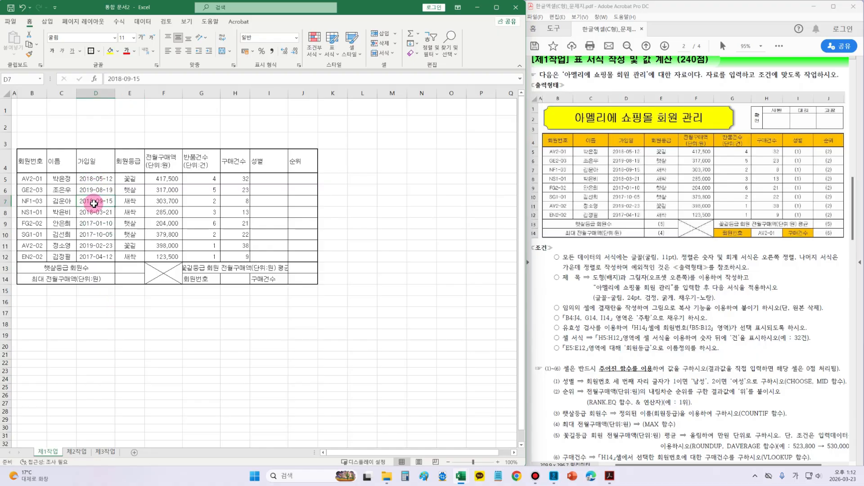
# Open the cell formatting of the join dates in D5:D12 and preview the different date types
pyautogui.moveTo(94, 178); pyautogui.dragTo(94, 258)
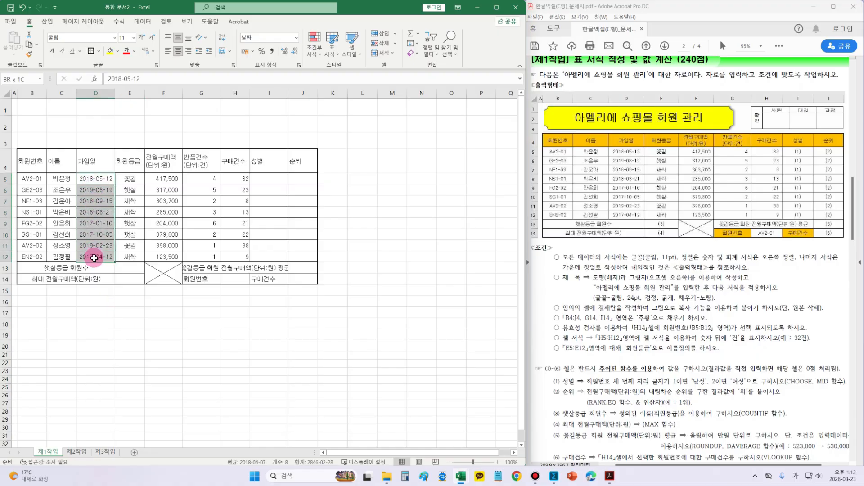
pyautogui.rightClick(92, 177)
pyautogui.click(136, 369)
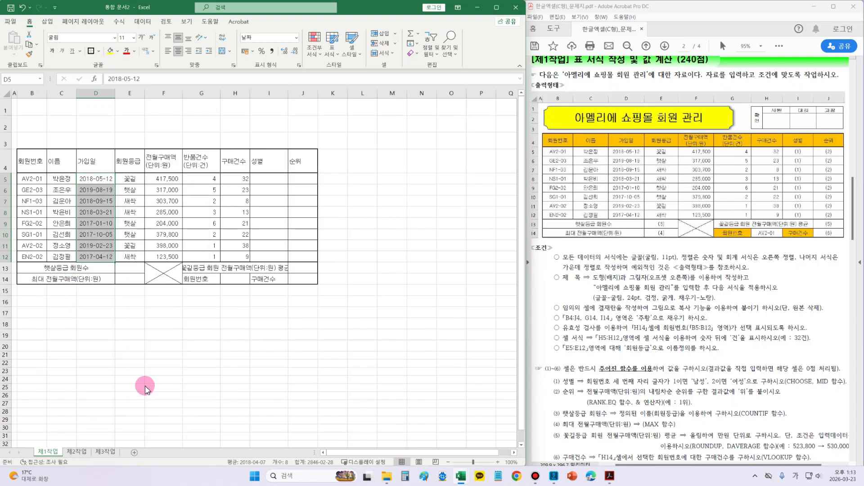
pyautogui.moveTo(159, 230); pyautogui.dragTo(261, 158)
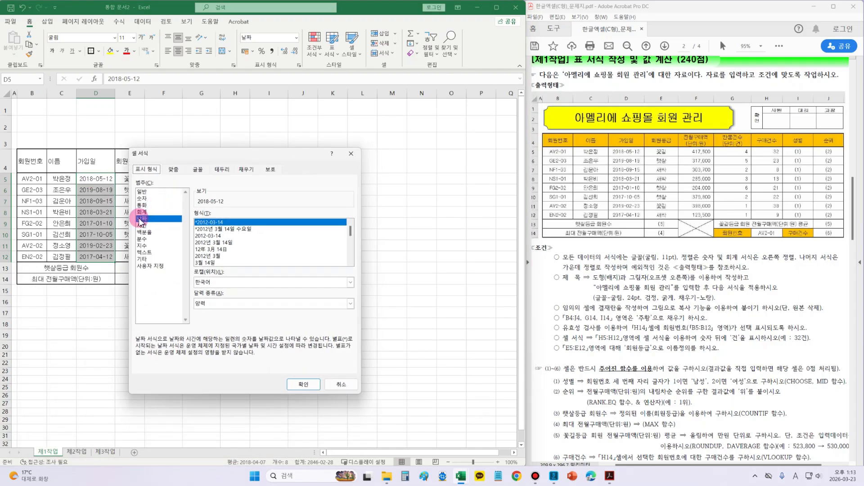
pyautogui.click(222, 242)
pyautogui.click(216, 263)
pyautogui.click(213, 237)
pyautogui.click(215, 222)
pyautogui.click(225, 249)
pyautogui.click(217, 243)
pyautogui.click(213, 229)
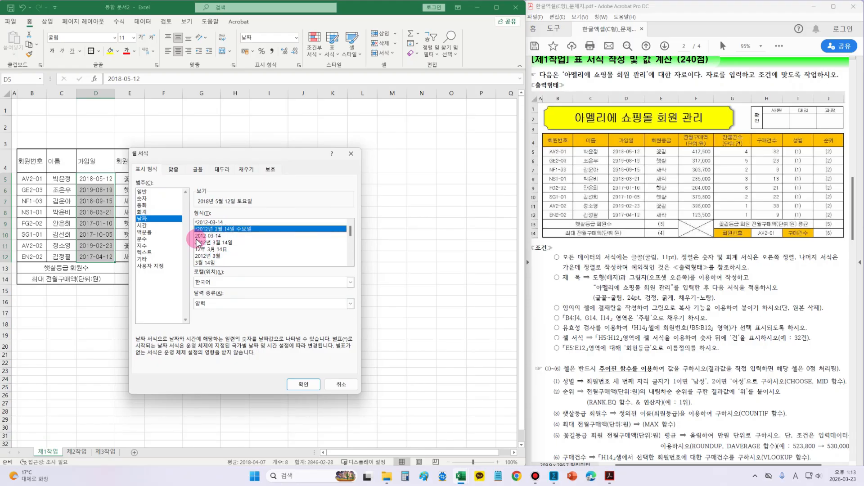
# Apply the date type 2012-03-14 to the join dates in D5:D12
pyautogui.click(145, 198)
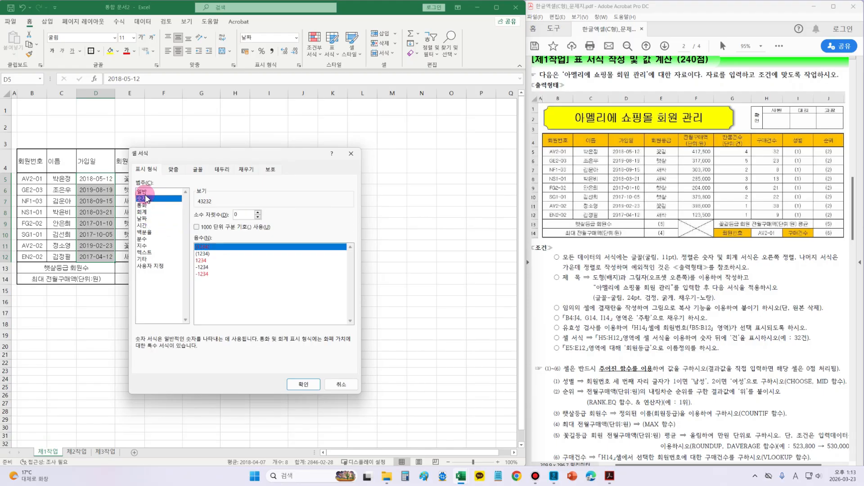
pyautogui.click(147, 219)
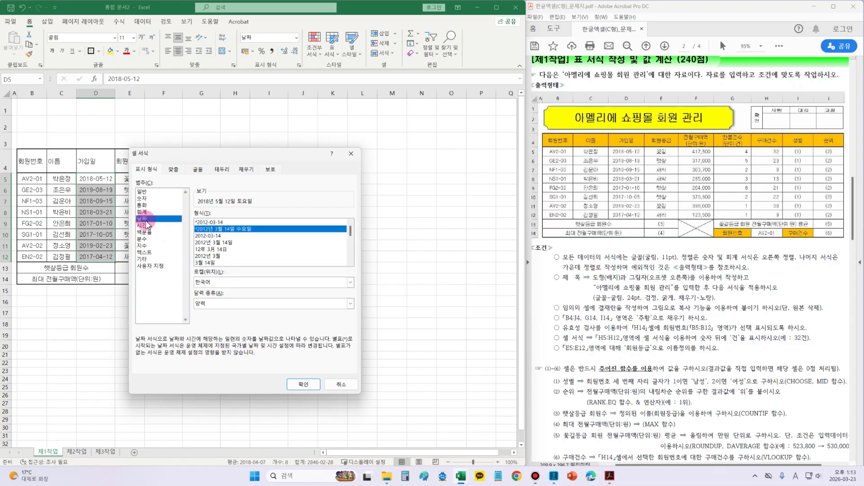
pyautogui.click(208, 236)
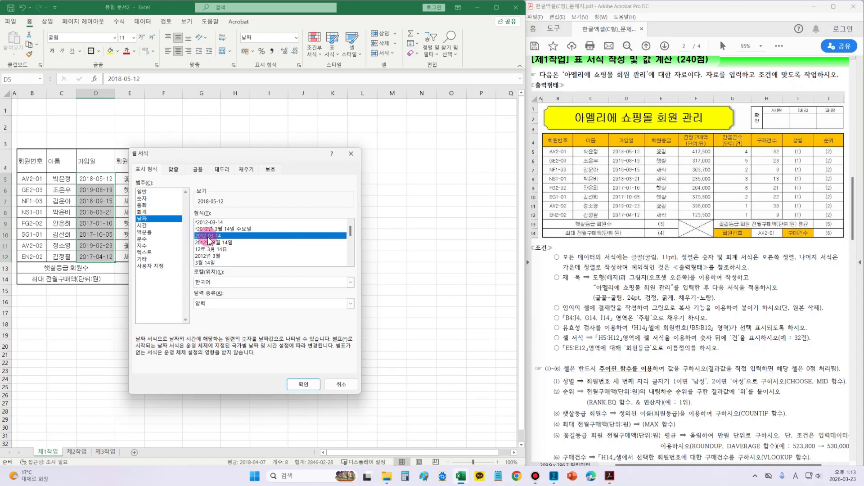
pyautogui.click(302, 384)
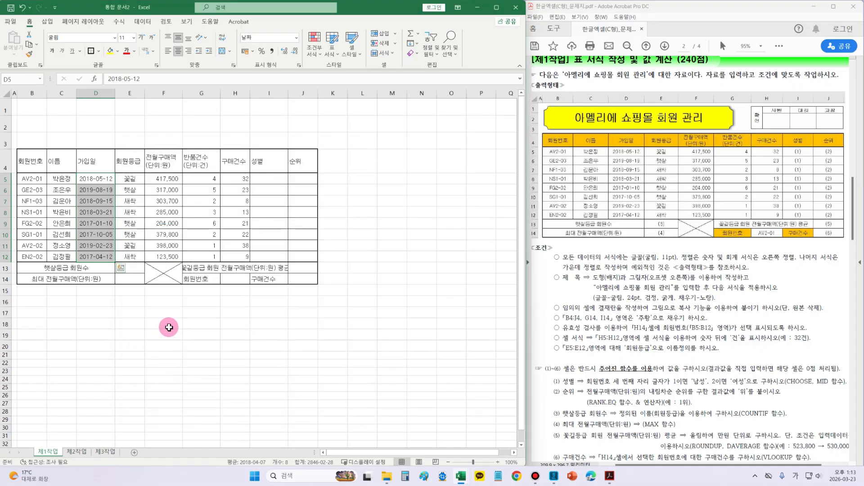
pyautogui.moveTo(174, 176); pyautogui.dragTo(182, 252)
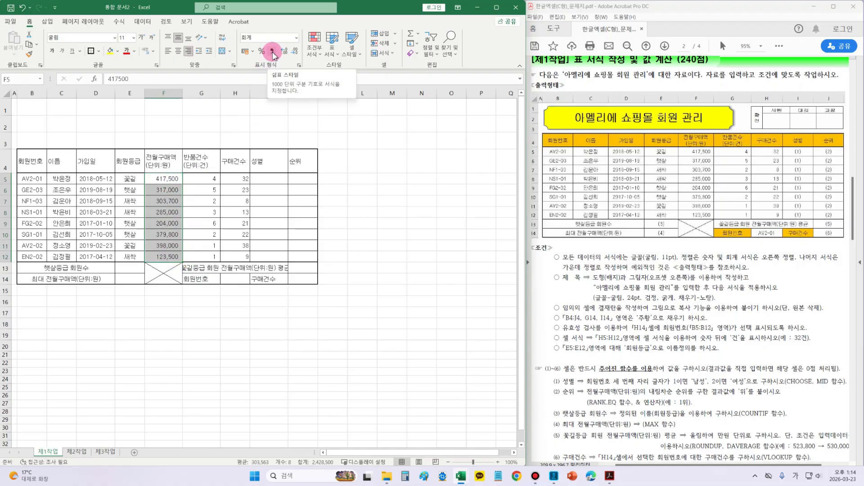
pyautogui.click(423, 289)
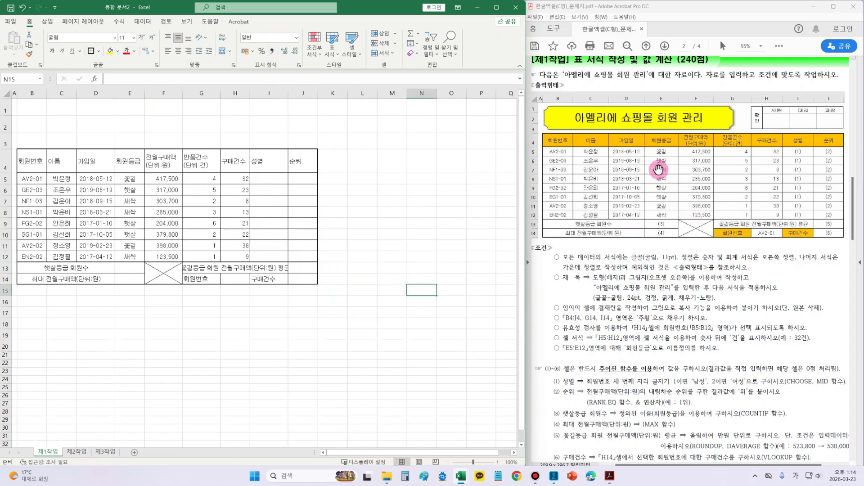
pyautogui.moveTo(536, 103)
pyautogui.mouseDown()
pyautogui.moveTo(681, 137)
pyautogui.moveTo(760, 125)
pyautogui.mouseUp()
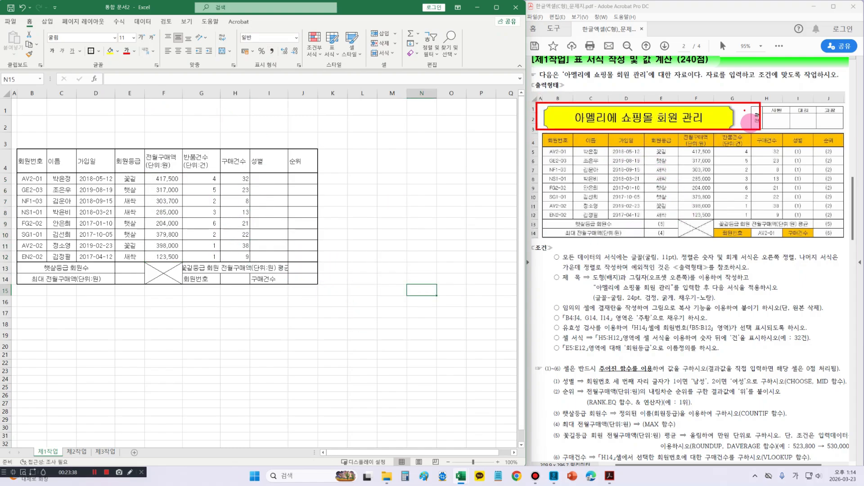
pyautogui.click(47, 21)
pyautogui.click(178, 141)
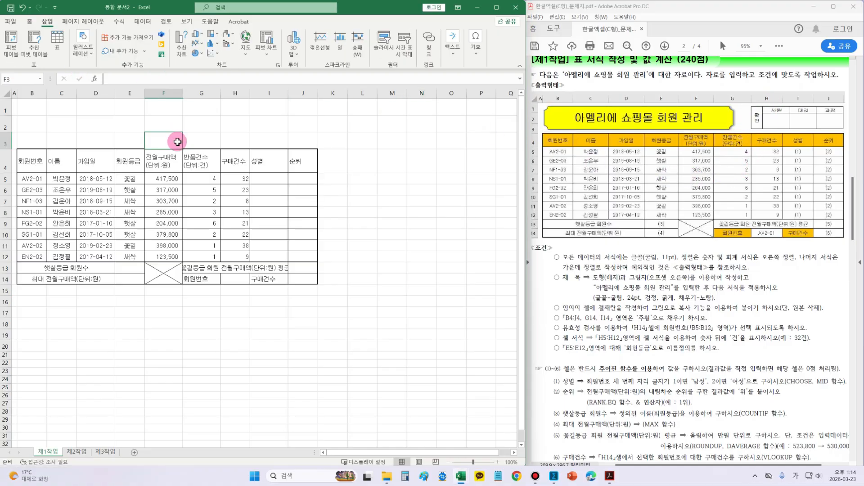
pyautogui.click(90, 320)
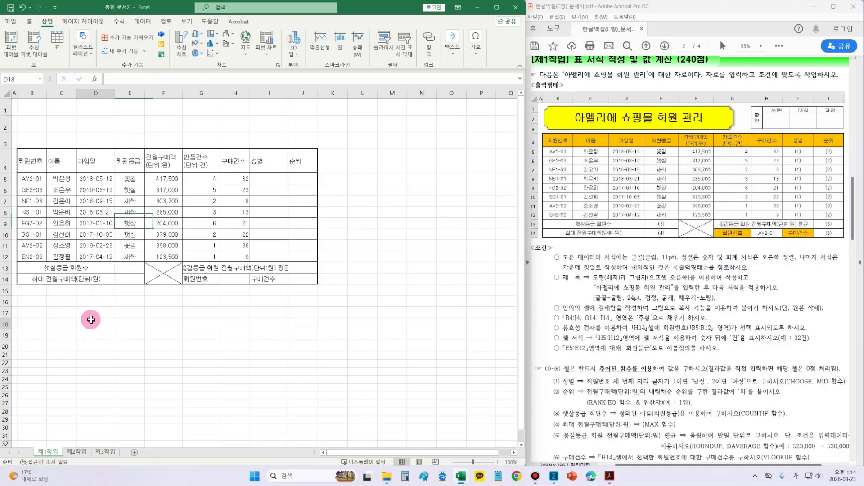
pyautogui.click(43, 128)
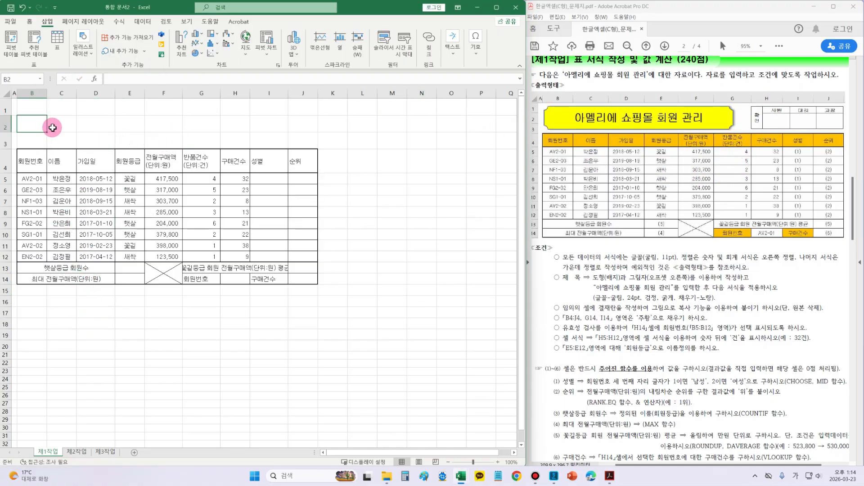
# Save the workbook as an .xlsx file in the ITQ folder under 문서, named with the candidate number and name
pyautogui.click(5, 22)
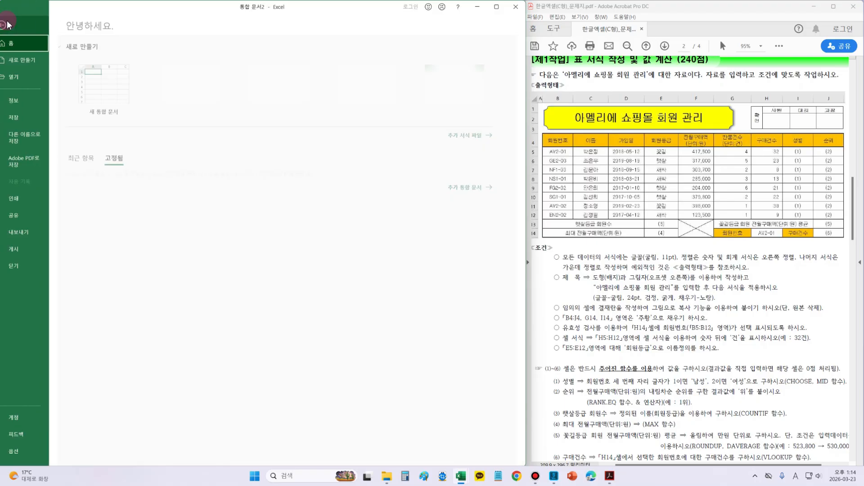
pyautogui.click(34, 136)
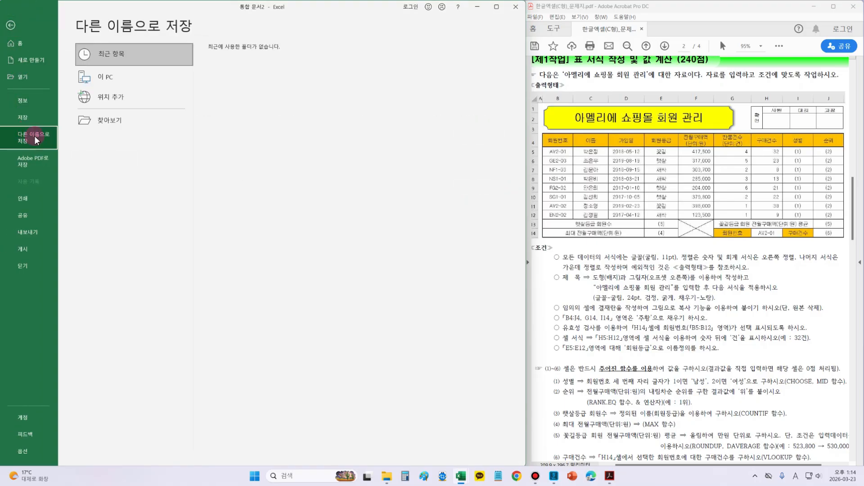
pyautogui.click(114, 80)
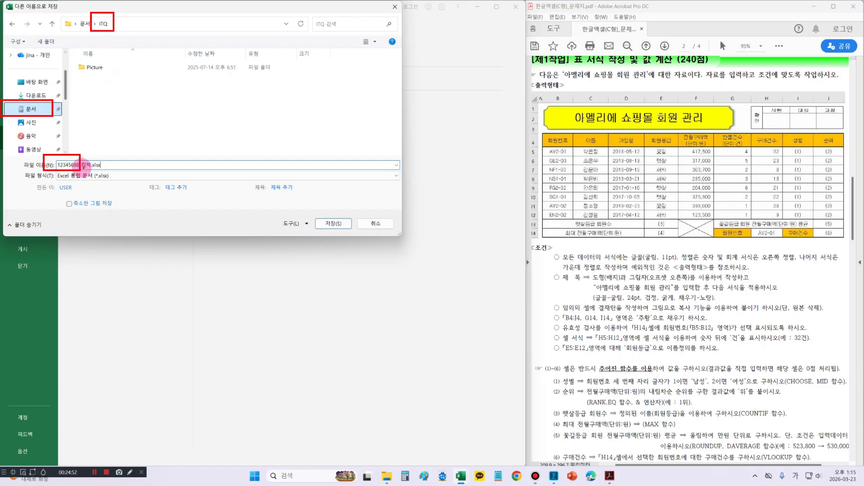
pyautogui.moveTo(83, 168); pyautogui.dragTo(89, 168)
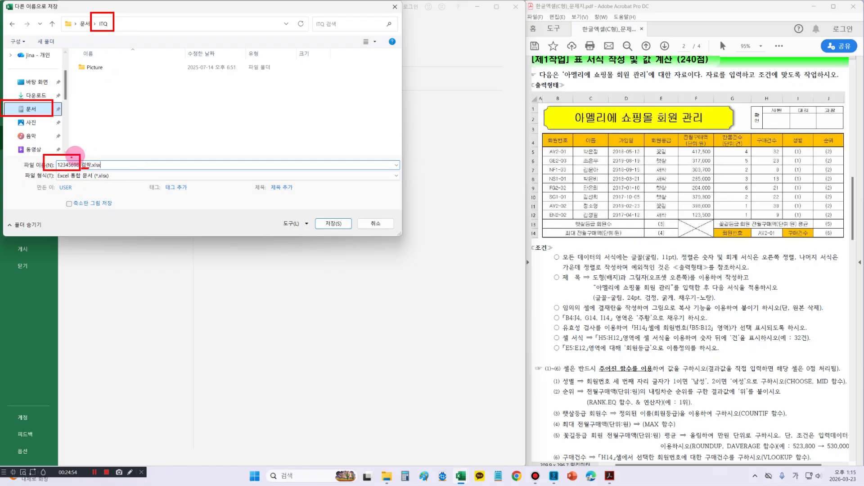
pyautogui.click(334, 223)
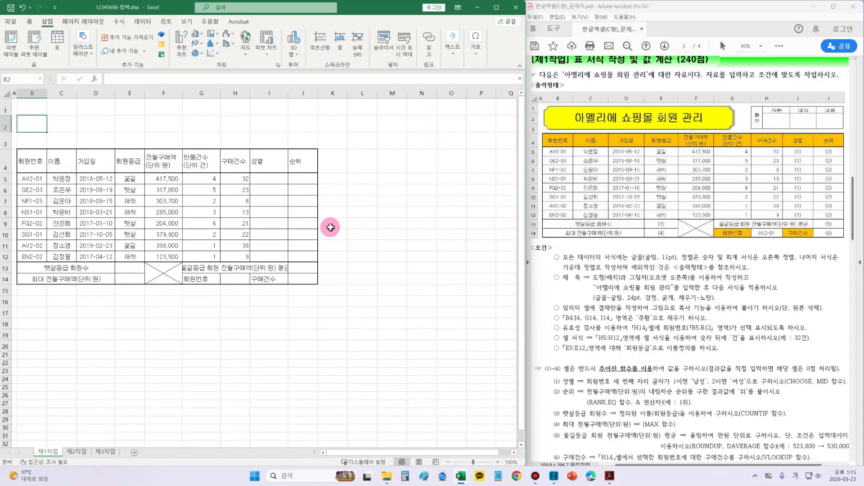
# Save the workbook again under its current file name
pyautogui.moveTo(82, 1); pyautogui.dragTo(169, 21)
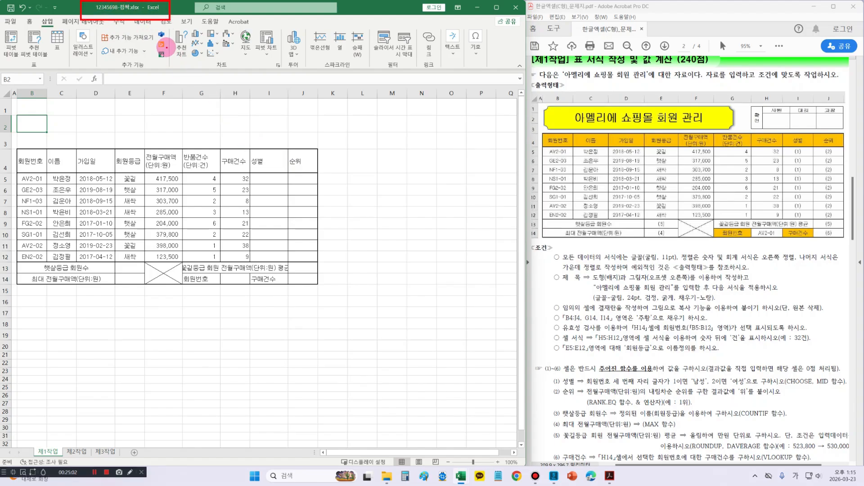
pyautogui.press('Escape')
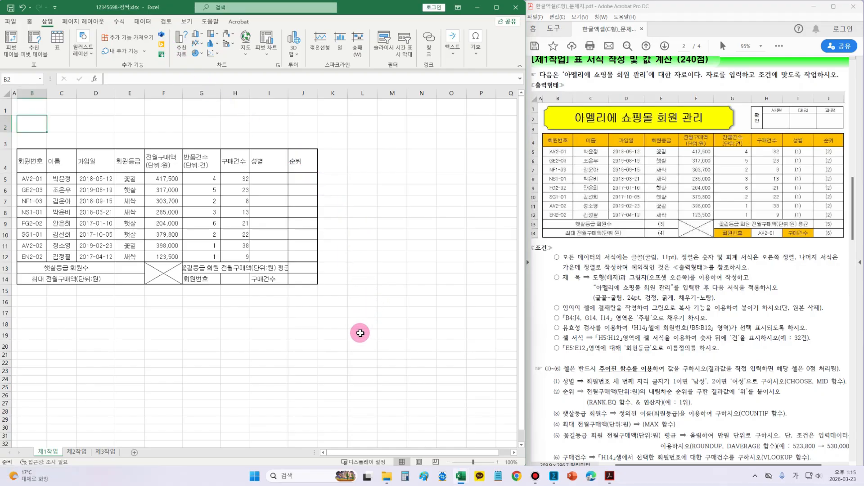
pyautogui.click(153, 345)
pyautogui.click(53, 128)
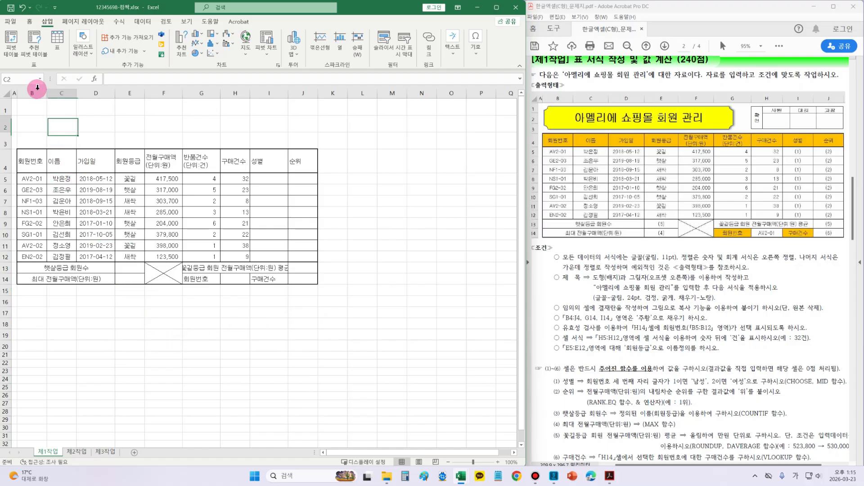
pyautogui.click(9, 10)
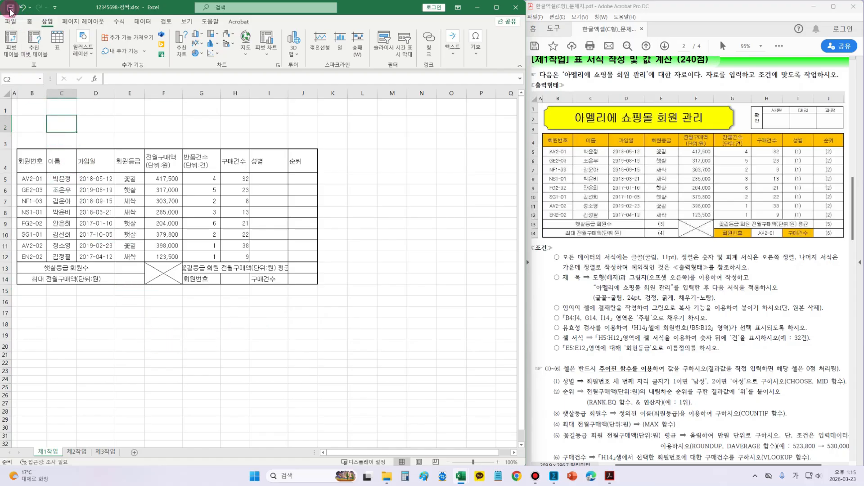
pyautogui.click(363, 290)
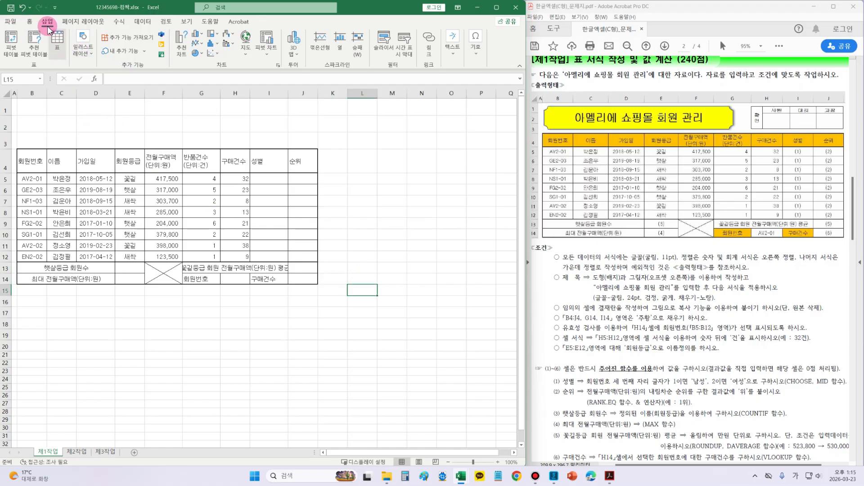
# Insert a plaque (배지) basic shape above the table, spanning columns B to G across rows 1 to 3
pyautogui.click(80, 54)
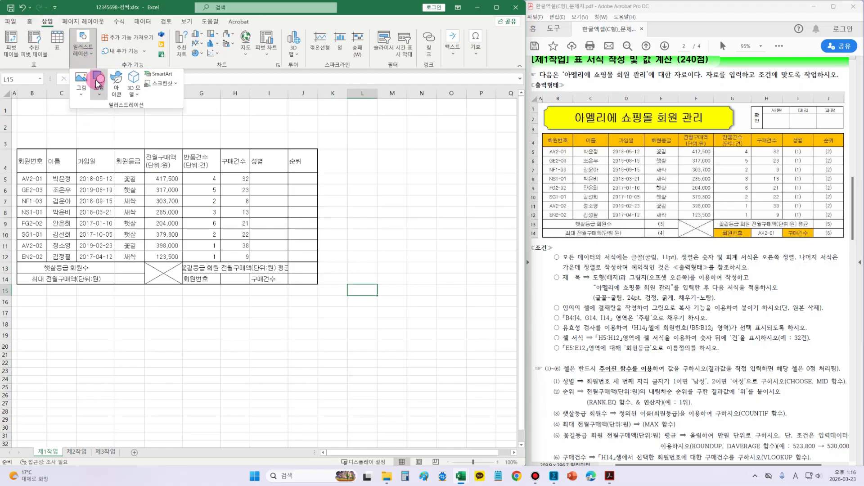
pyautogui.click(99, 95)
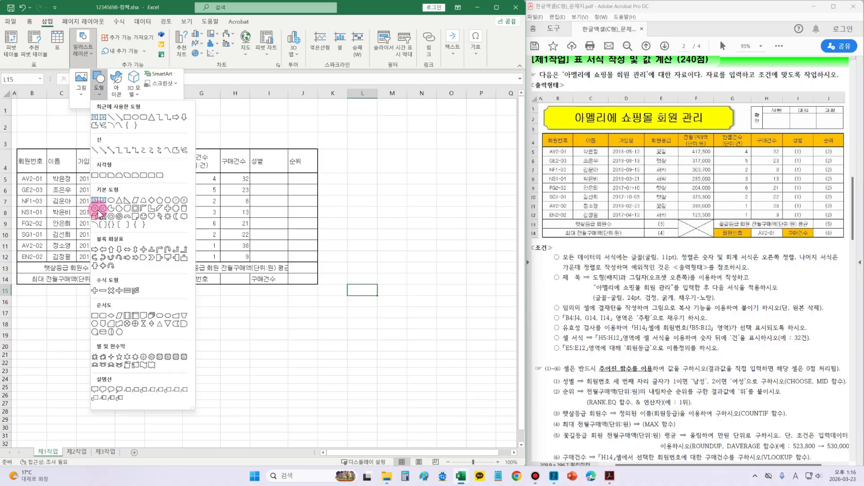
pyautogui.click(177, 209)
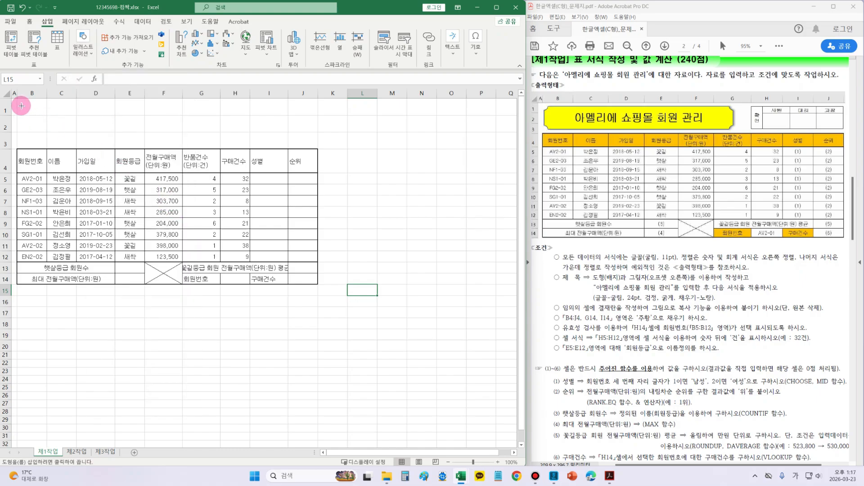
pyautogui.moveTo(19, 104); pyautogui.dragTo(221, 136)
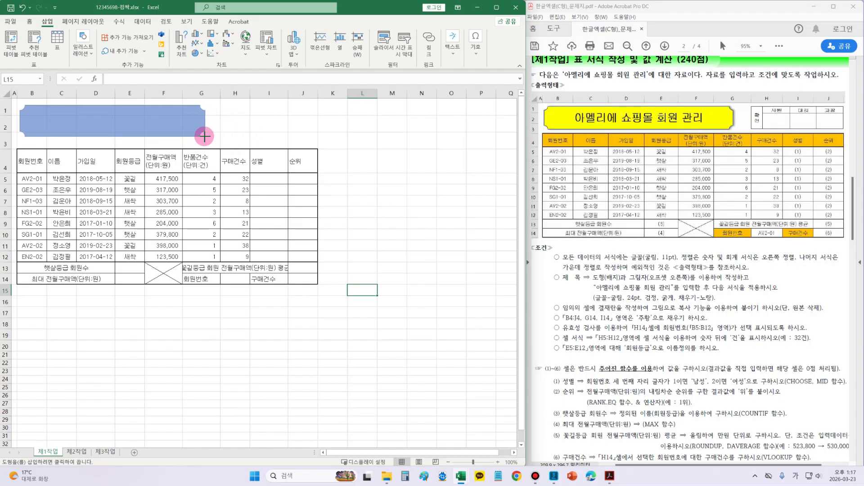
# Finish drawing the plaque shape across B1:G3 and widen columns B through J to one equal width
pyautogui.moveTo(209, 136); pyautogui.dragTo(208, 139)
pyautogui.click(245, 122)
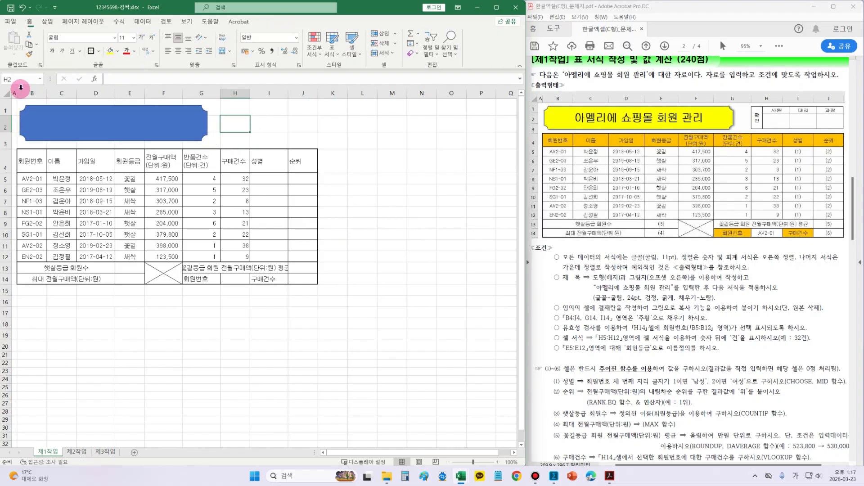
pyautogui.moveTo(31, 93); pyautogui.dragTo(367, 112)
pyautogui.click(410, 108)
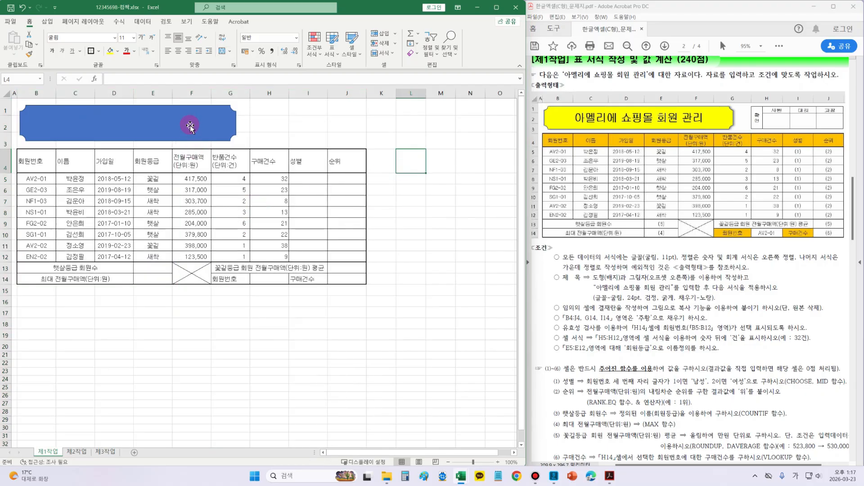
# Enter the title "아멜리에 쇼핑몰 회원 관리" in the plaque shape above the table
pyautogui.click(241, 136)
pyautogui.moveTo(236, 123); pyautogui.dragTo(237, 123)
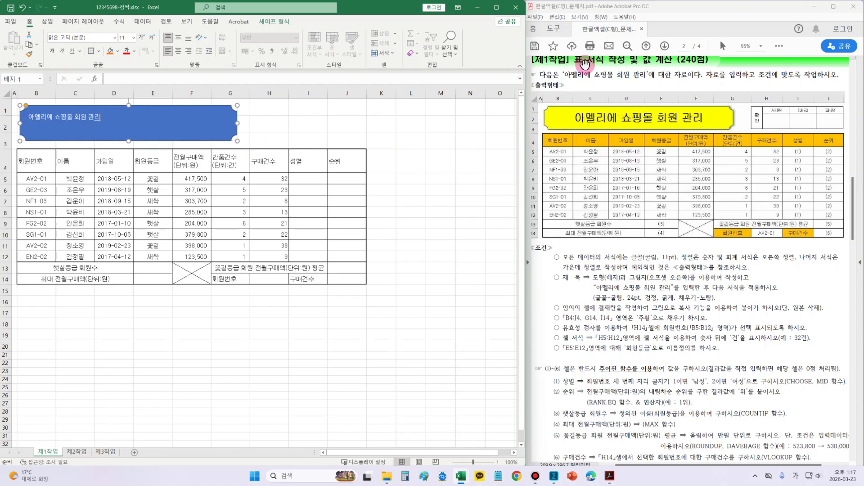
pyautogui.moveTo(104, 120); pyautogui.dragTo(103, 120)
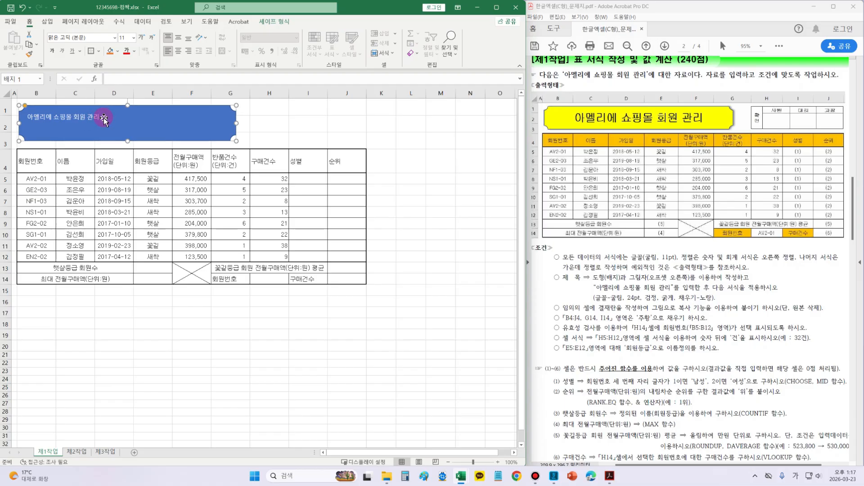
# Format the title shape's text as 굴림, 24 pt, in black
pyautogui.click(71, 122)
pyautogui.click(27, 118)
pyautogui.moveTo(29, 117); pyautogui.dragTo(107, 131)
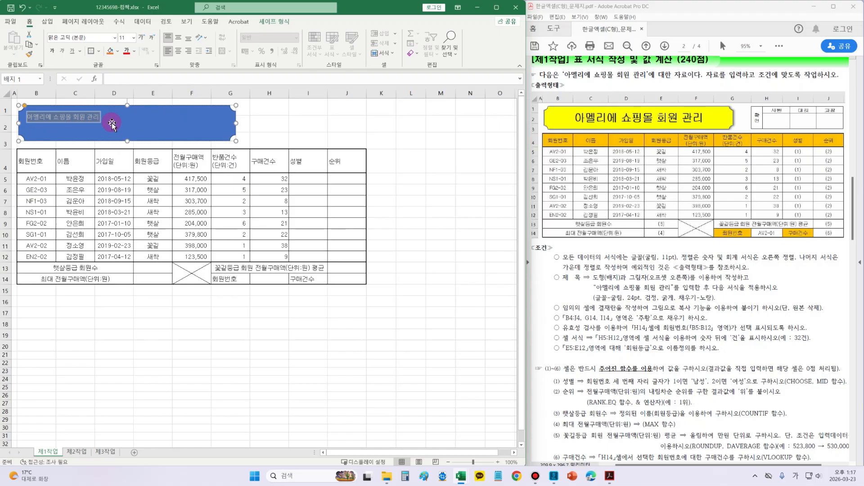
pyautogui.click(167, 124)
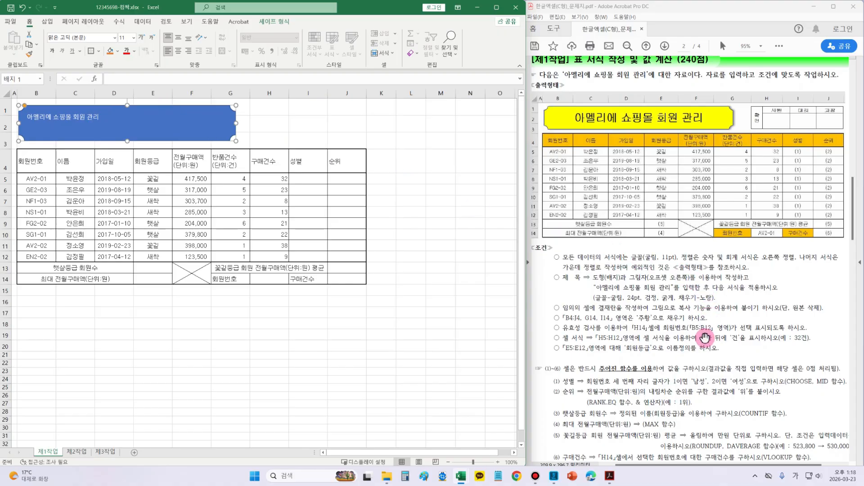
pyautogui.moveTo(589, 292); pyautogui.dragTo(729, 303)
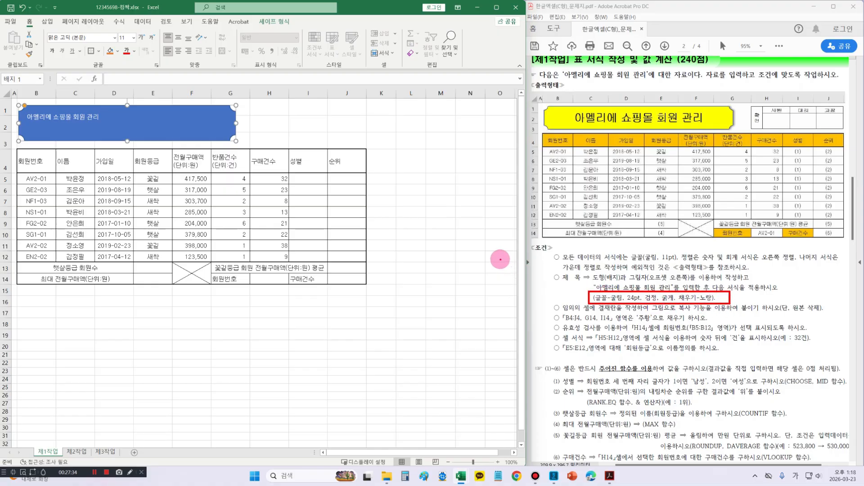
pyautogui.click(116, 37)
pyautogui.scroll(-20, 88, 88)
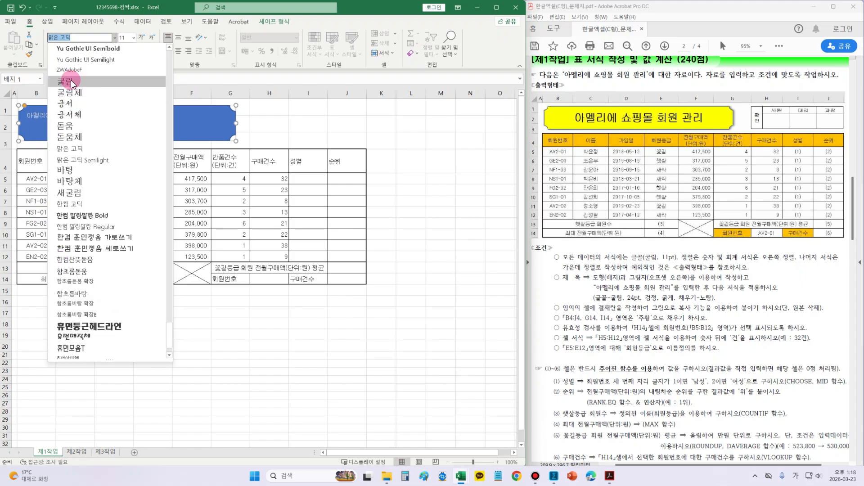
pyautogui.click(71, 81)
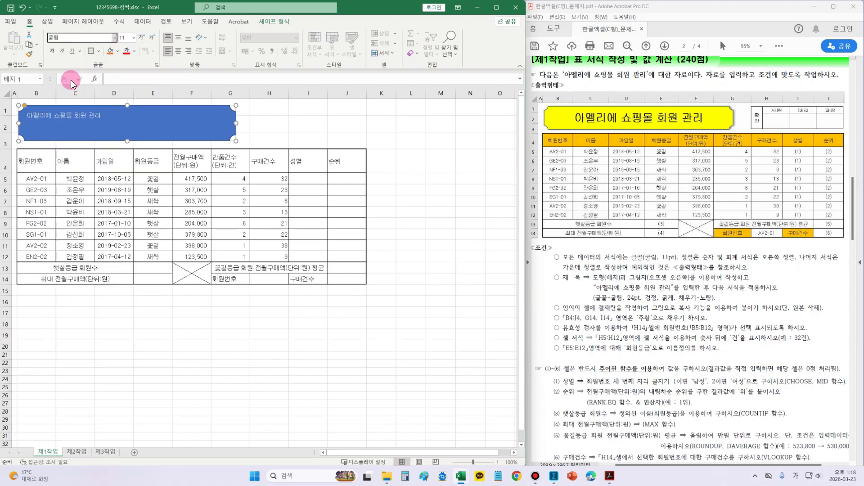
pyautogui.click(135, 39)
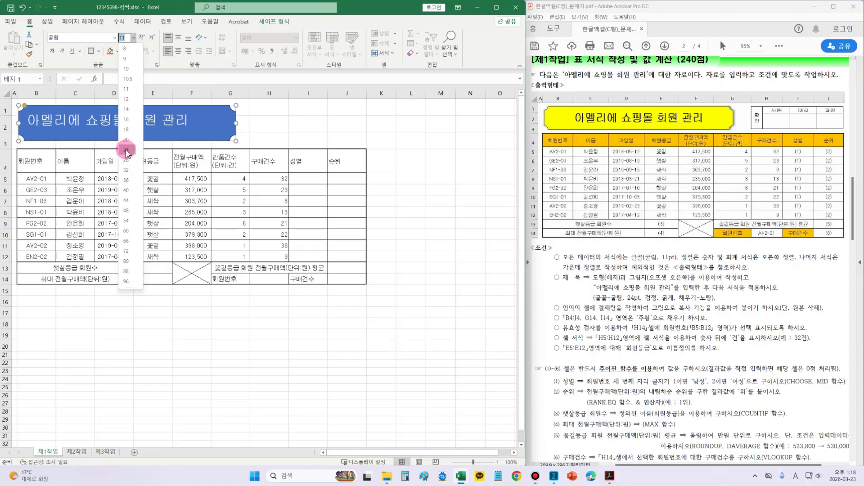
pyautogui.click(126, 152)
pyautogui.click(134, 51)
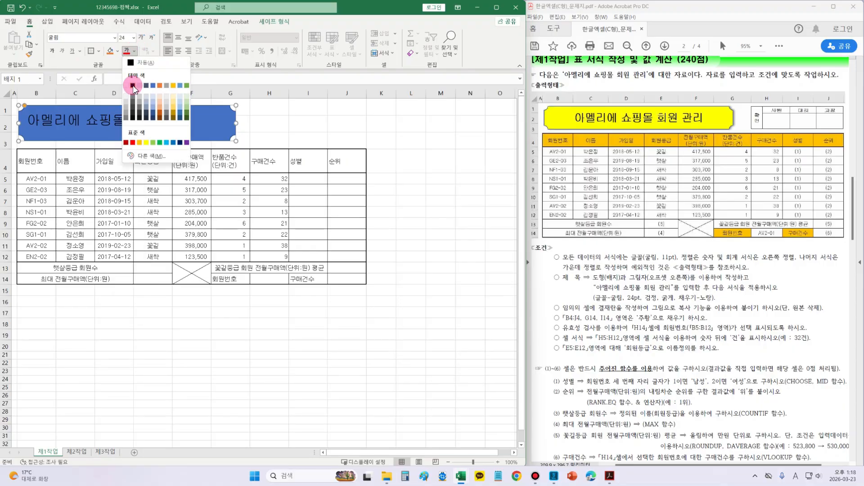
pyautogui.click(132, 86)
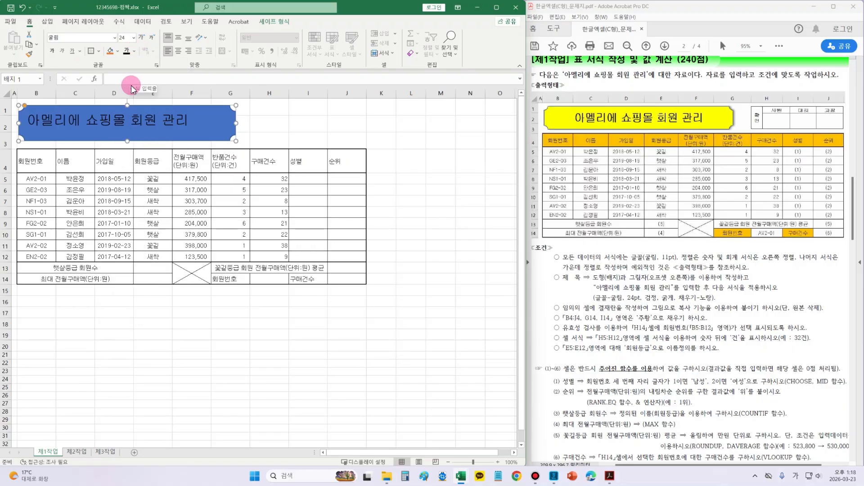
# Fill the title shape with standard yellow and centre its text horizontally and vertically
pyautogui.click(119, 51)
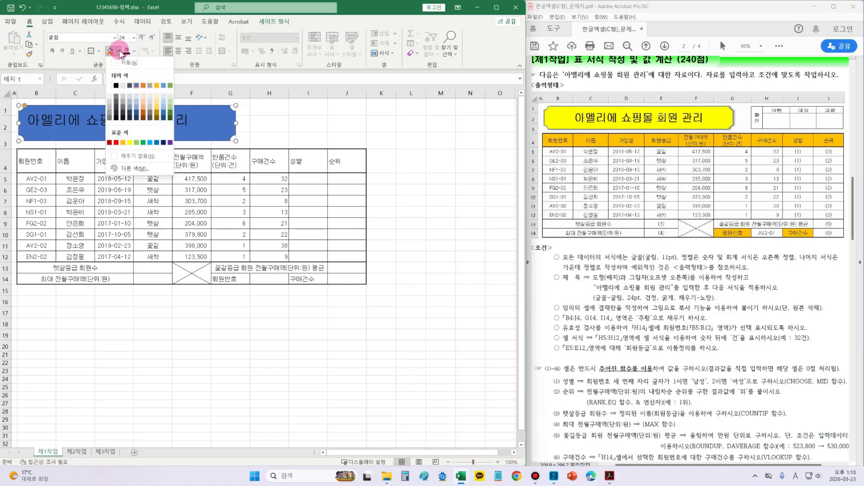
pyautogui.click(130, 143)
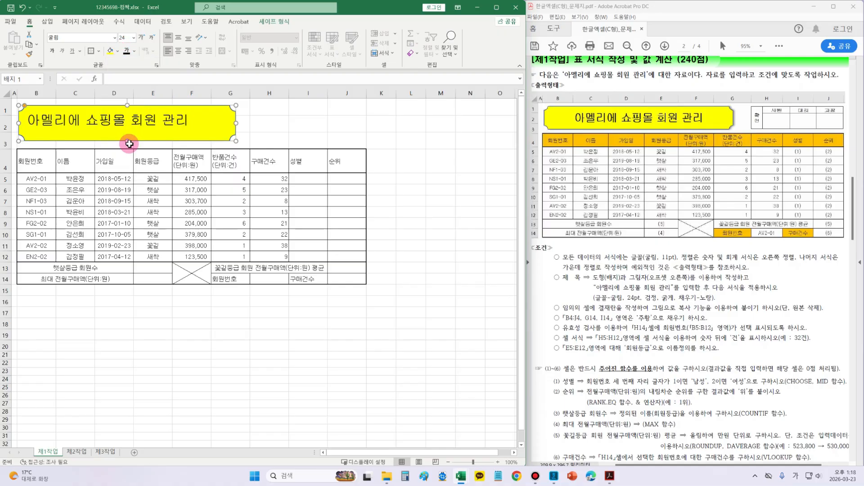
pyautogui.click(178, 50)
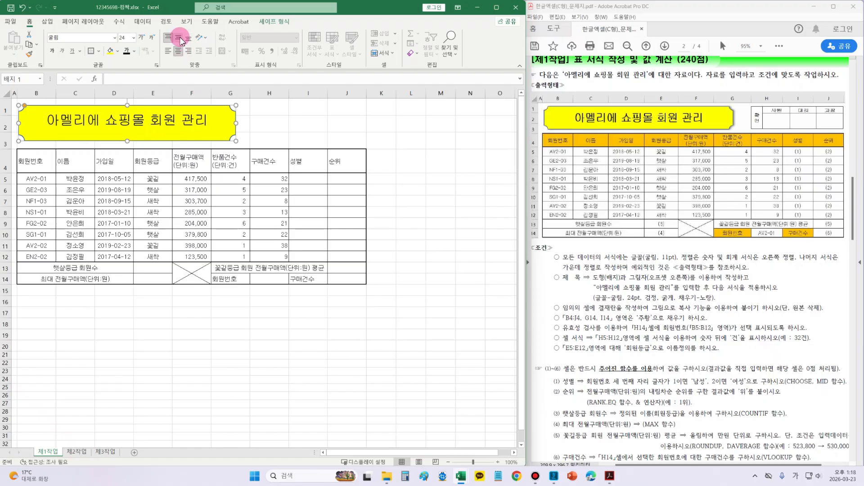
pyautogui.click(180, 39)
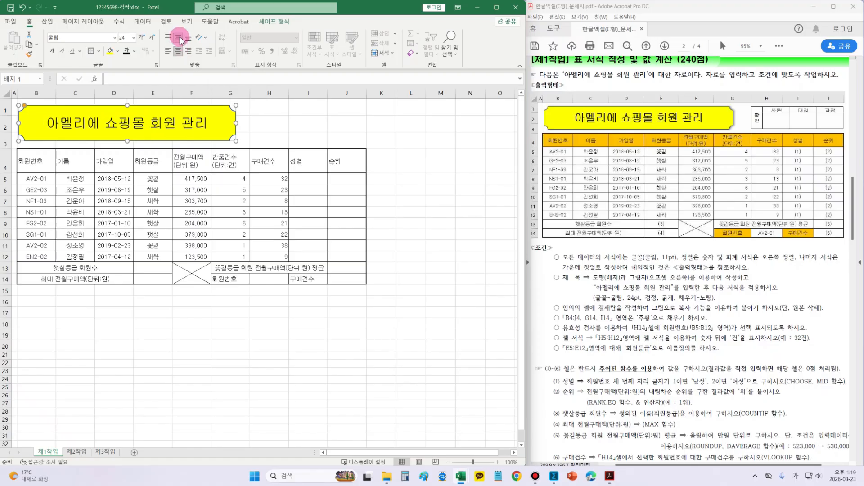
# Apply the outer shadow Offset: Right (오프셋: 오른쪽) to the yellow title shape
pyautogui.moveTo(587, 272); pyautogui.dragTo(752, 283)
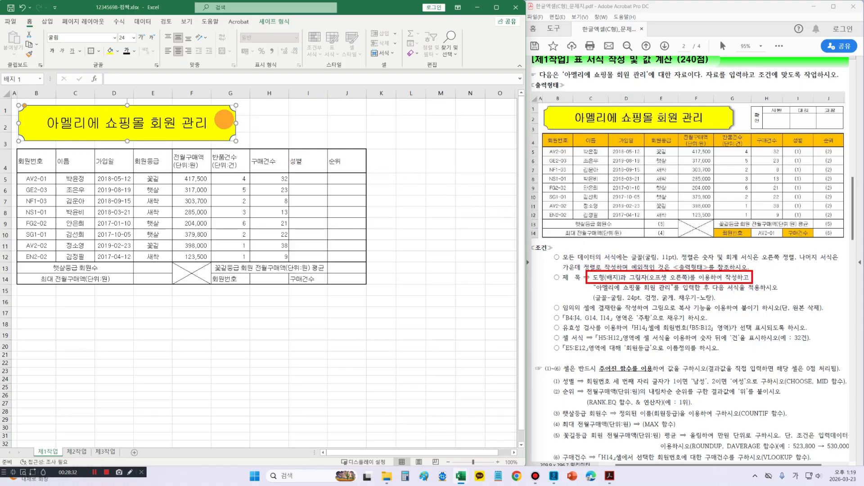
pyautogui.press('Escape')
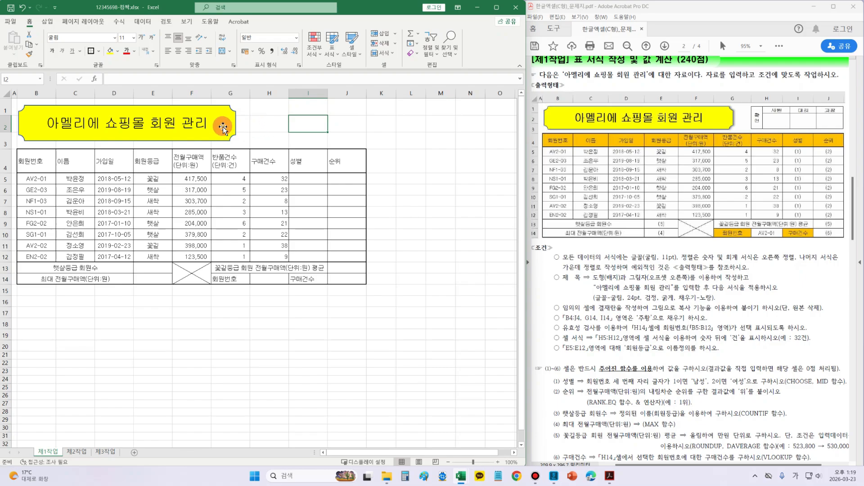
pyautogui.click(225, 123)
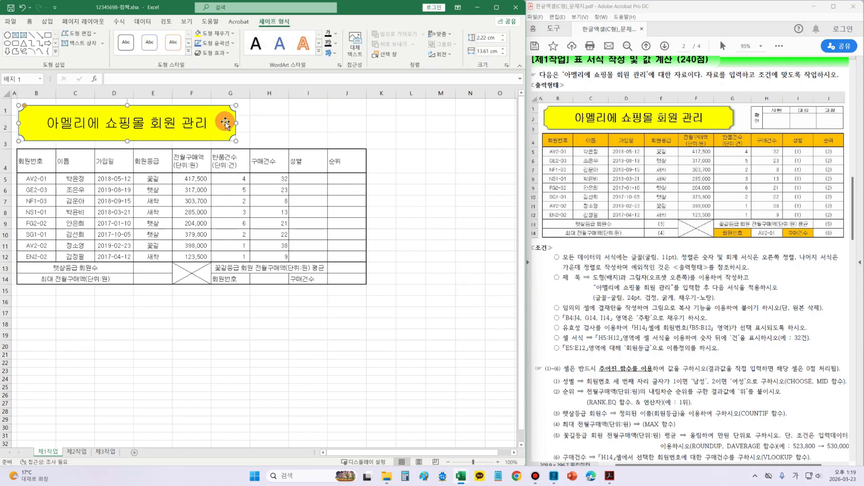
pyautogui.click(272, 131)
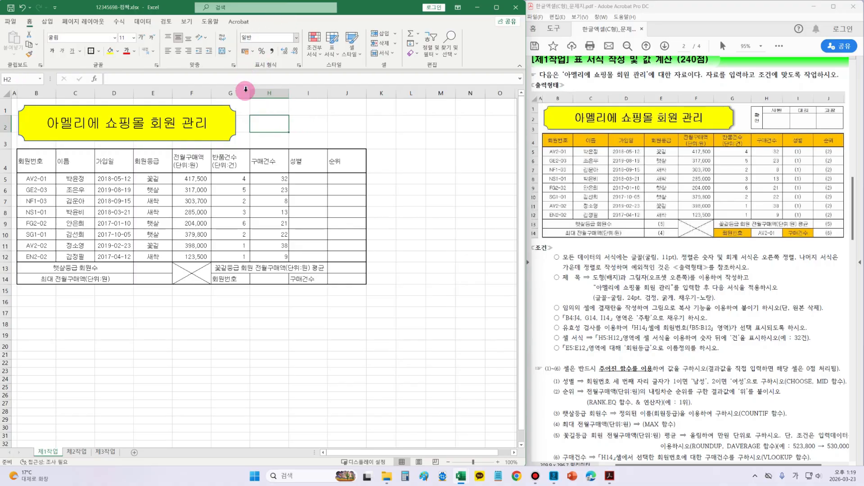
pyautogui.click(219, 115)
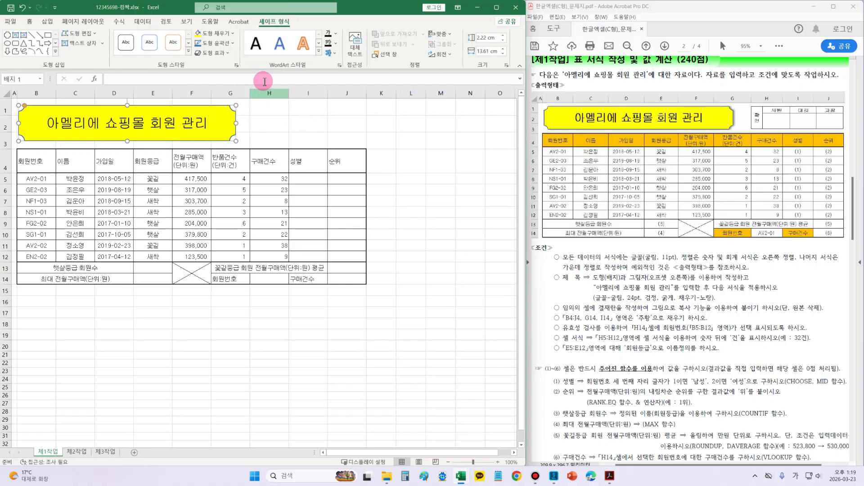
pyautogui.moveTo(254, 13); pyautogui.dragTo(297, 34)
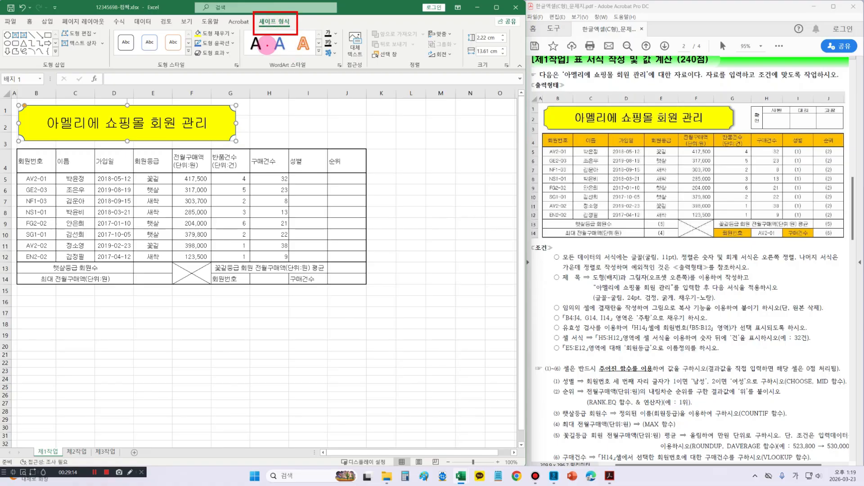
pyautogui.press('Escape')
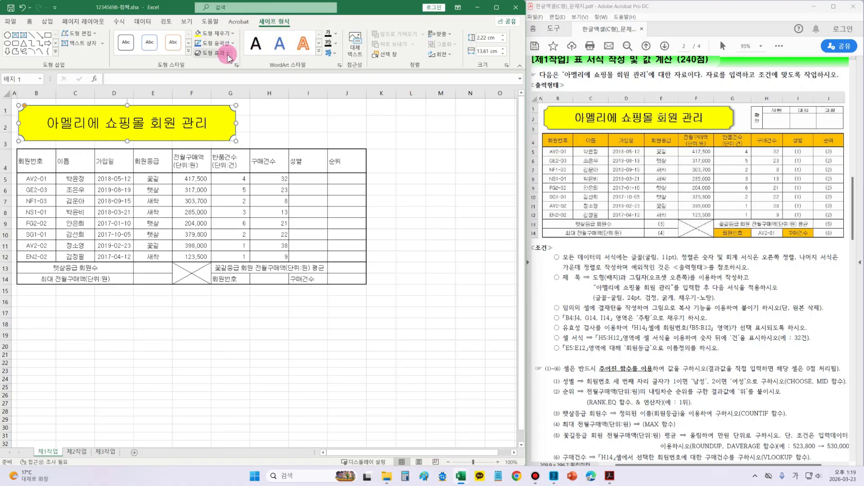
pyautogui.click(229, 54)
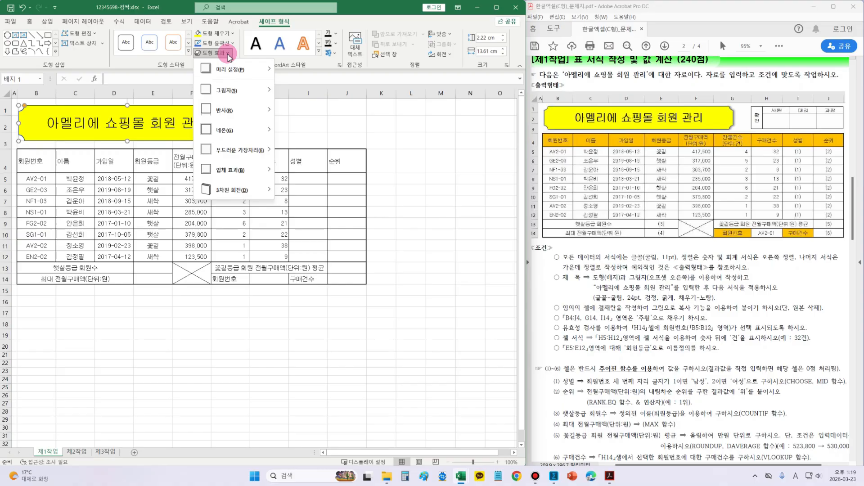
pyautogui.moveTo(241, 92)
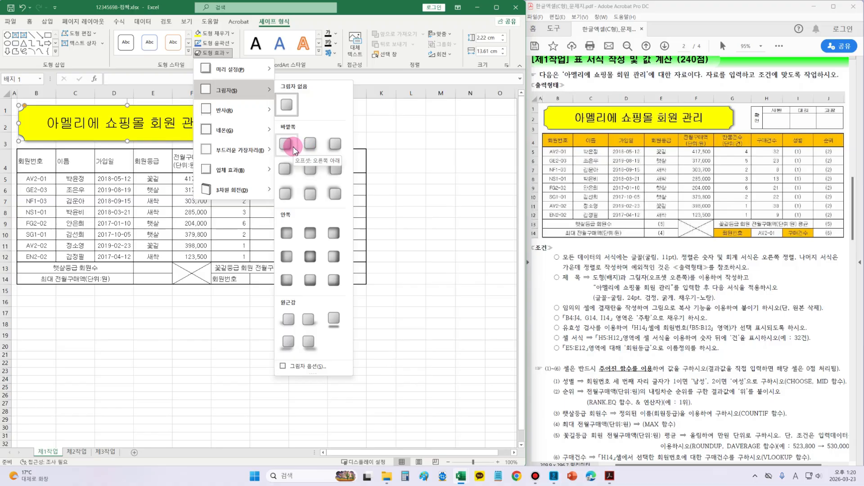
pyautogui.click(286, 170)
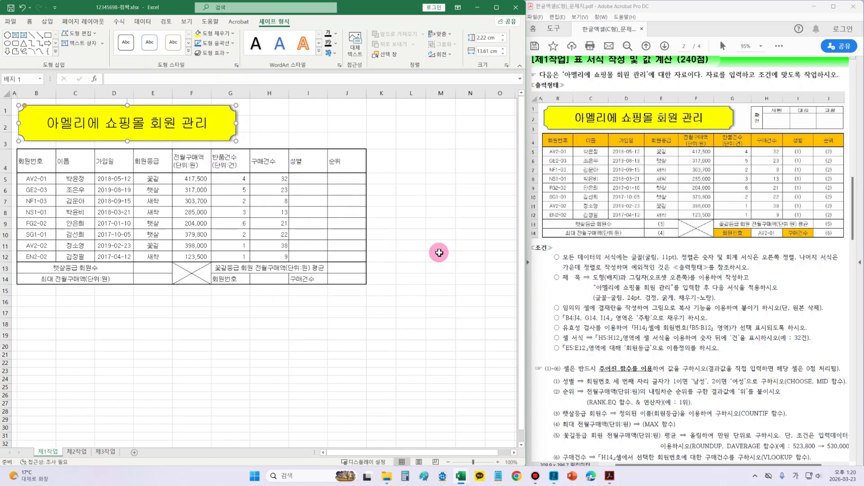
# Set the title shape's outline colour to black
pyautogui.click(233, 44)
pyautogui.click(203, 75)
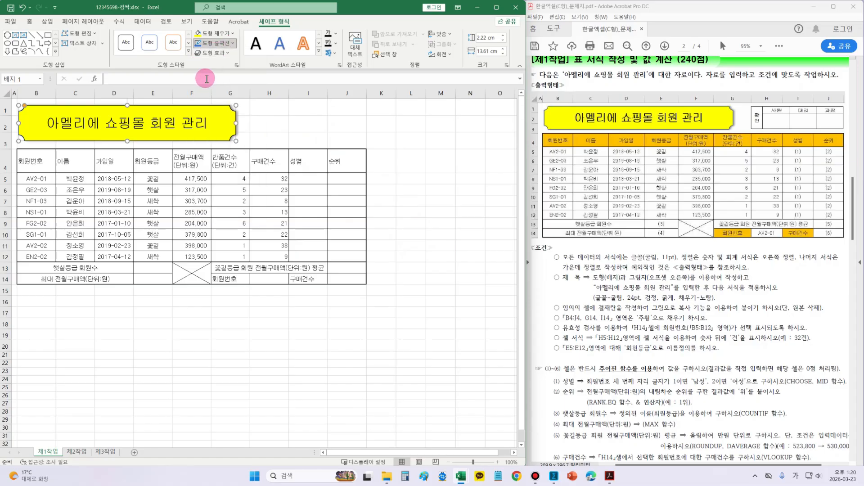
pyautogui.click(406, 211)
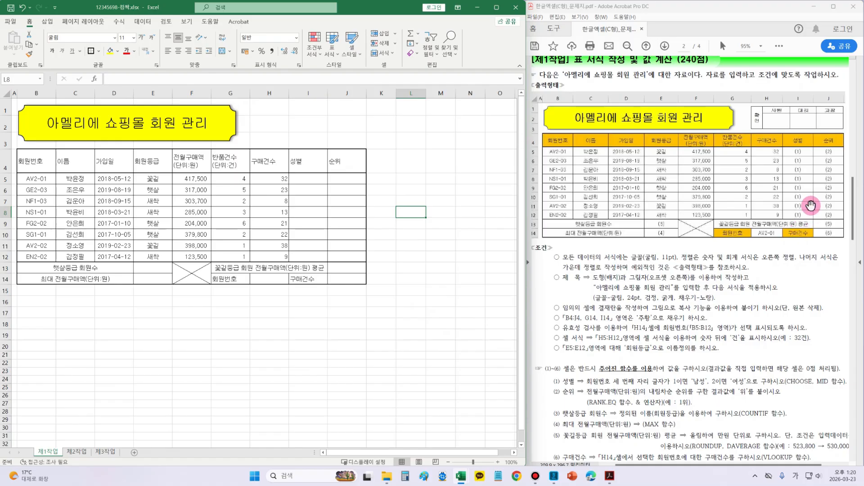
pyautogui.moveTo(742, 103); pyautogui.dragTo(850, 135)
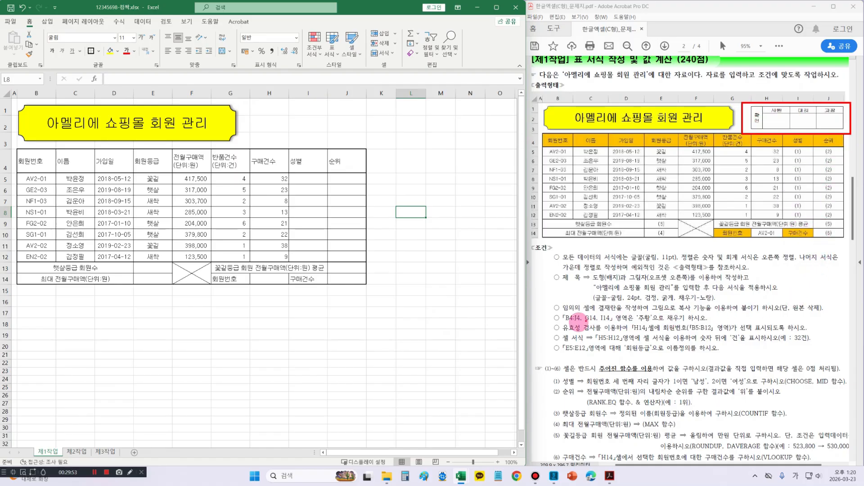
pyautogui.moveTo(581, 296)
pyautogui.mouseDown()
pyautogui.moveTo(812, 316)
pyautogui.moveTo(836, 313)
pyautogui.moveTo(816, 293)
pyautogui.moveTo(827, 285)
pyautogui.mouseUp()
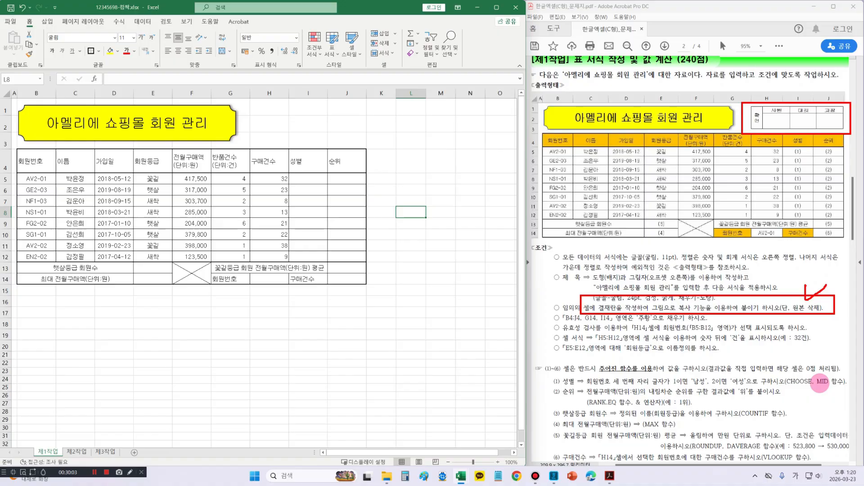
pyautogui.click(403, 299)
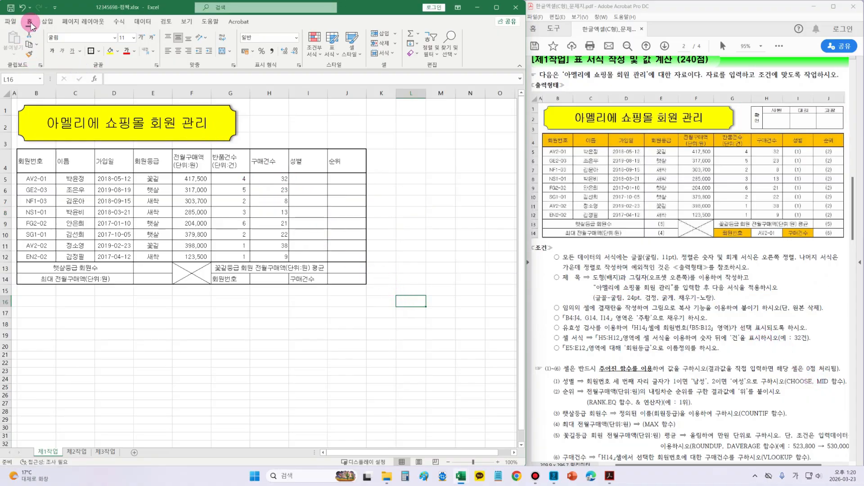
pyautogui.moveTo(6, 98)
pyautogui.mouseDown()
pyautogui.moveTo(131, 179)
pyautogui.moveTo(383, 309)
pyautogui.mouseUp()
pyautogui.moveTo(494, 266)
pyautogui.mouseDown()
pyautogui.moveTo(413, 324)
pyautogui.moveTo(486, 264)
pyautogui.mouseUp()
pyautogui.moveTo(440, 248); pyautogui.dragTo(452, 288)
pyautogui.moveTo(482, 248); pyautogui.dragTo(495, 231)
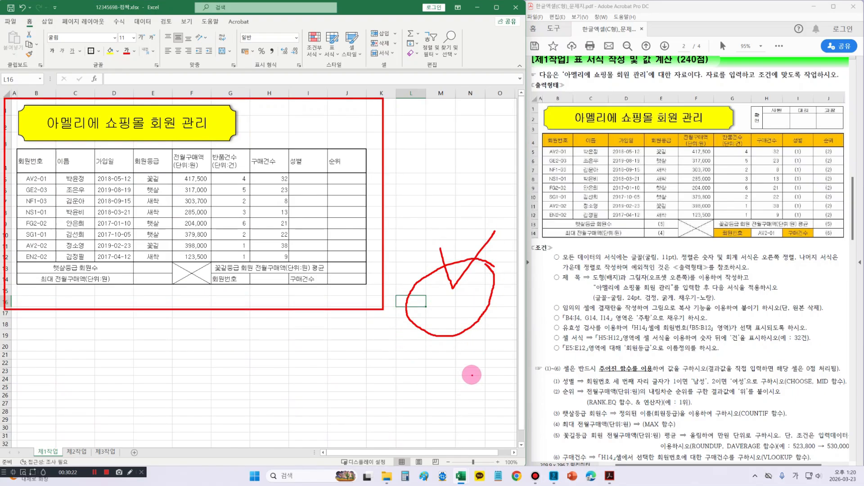
pyautogui.press('Escape')
pyautogui.click(412, 316)
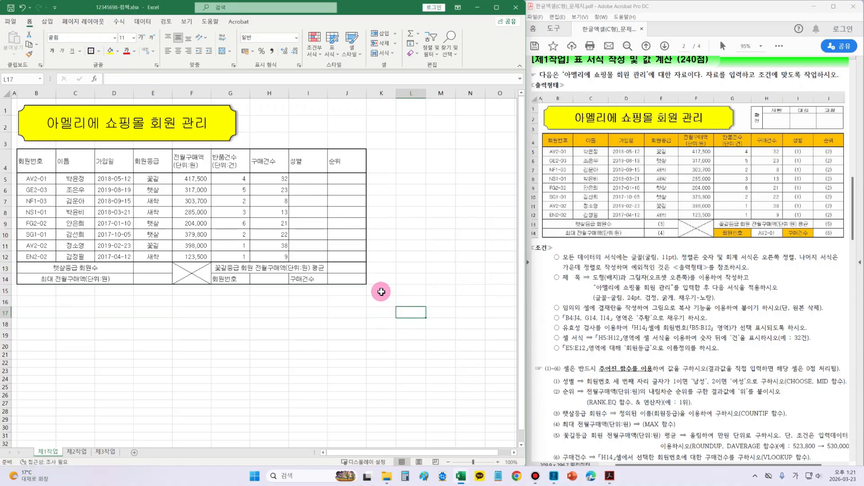
# Apply all borders to the empty cells K15:N16 as the grid of the approval box
pyautogui.moveTo(381, 291); pyautogui.dragTo(463, 296)
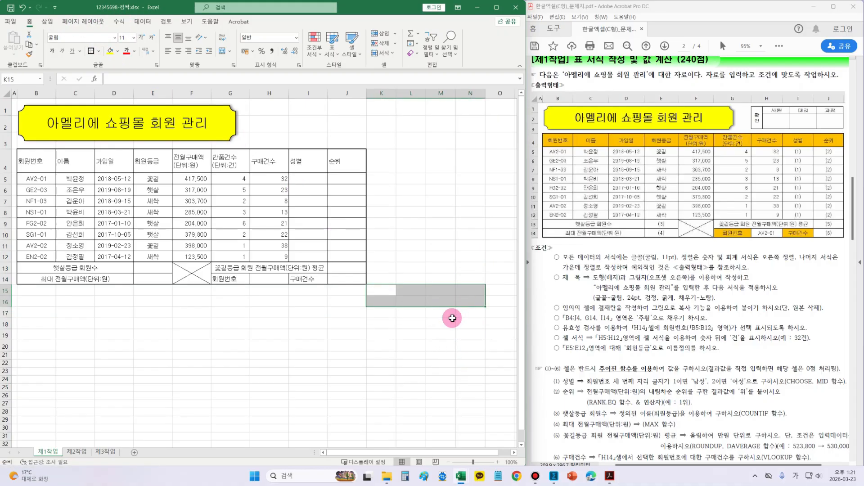
pyautogui.click(100, 55)
pyautogui.click(118, 135)
pyautogui.click(405, 323)
# Merge and centre K15:K16 and enter the label 확인 on two lines, one character per line
pyautogui.moveTo(385, 291); pyautogui.dragTo(386, 300)
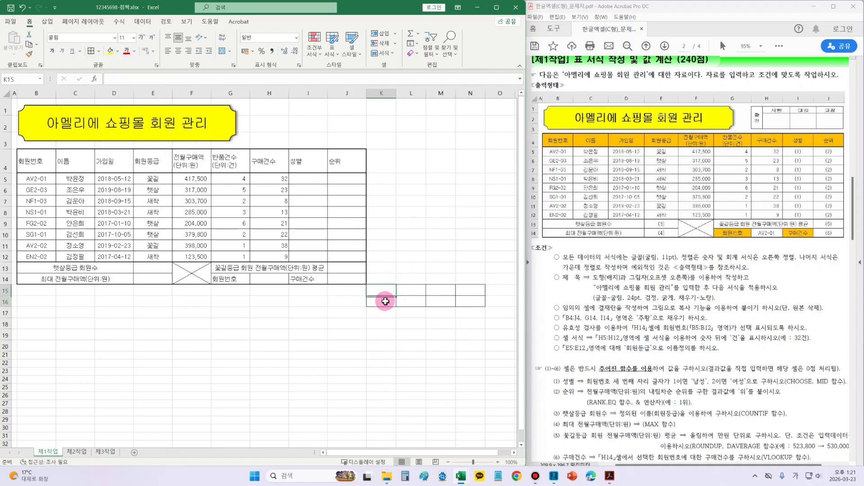
pyautogui.click(229, 55)
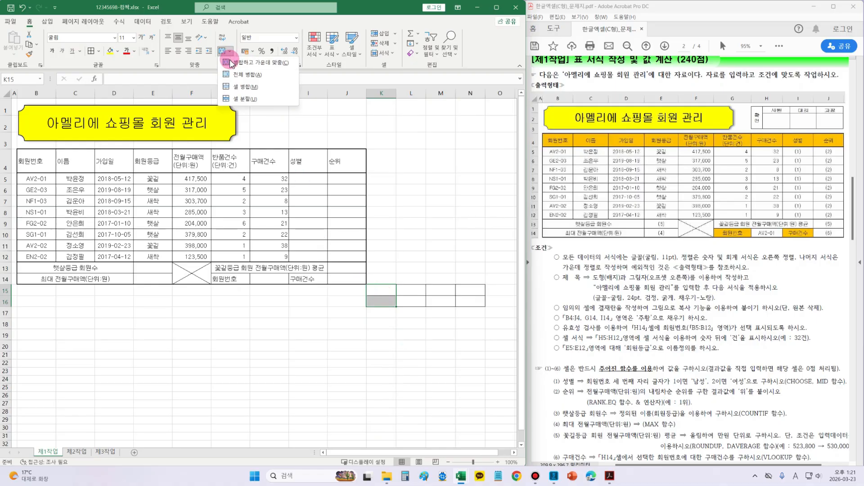
pyautogui.click(235, 69)
pyautogui.doubleClick(385, 296)
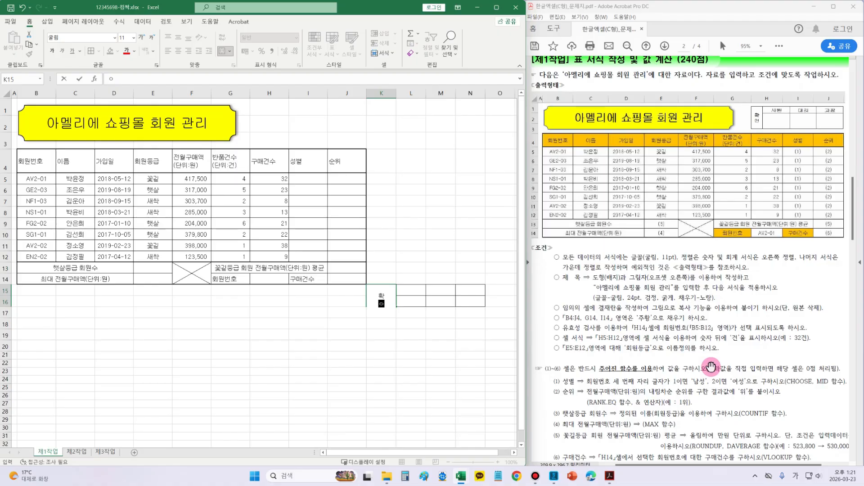
pyautogui.click(446, 363)
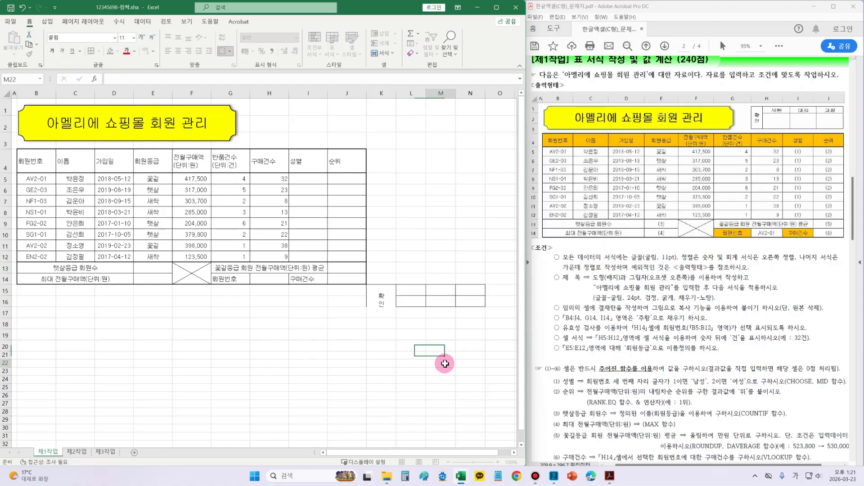
# Enter the approval headings 사원, 대리 and 과장 in cells L15, M15 and N15
pyautogui.doubleClick(413, 286)
pyautogui.click(412, 286)
pyautogui.doubleClick(417, 290)
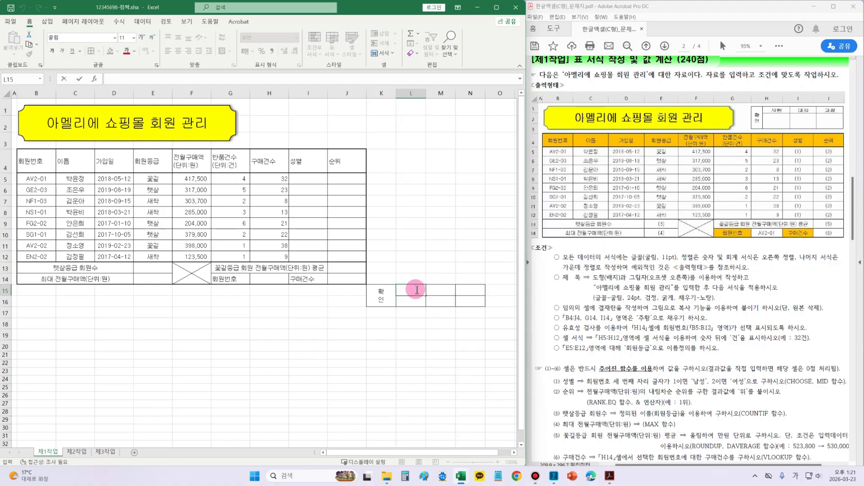
pyautogui.write('사원')
pyautogui.press('Tab')
pyautogui.write('대리')
pyautogui.press('Tab')
pyautogui.write('과장')
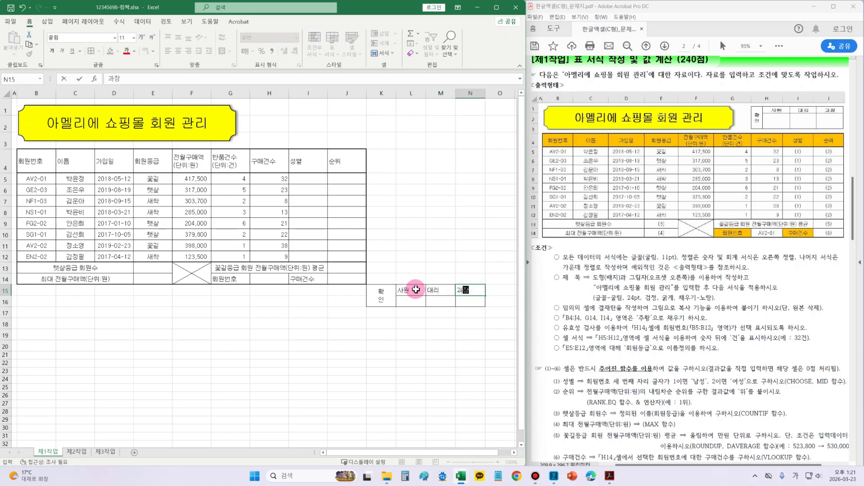
pyautogui.click(382, 334)
# Make row 16 taller and centre the text of the approval box K15:N16 horizontally
pyautogui.moveTo(7, 307); pyautogui.dragTo(7, 319)
pyautogui.moveTo(381, 292); pyautogui.dragTo(470, 301)
pyautogui.click(175, 52)
pyautogui.click(177, 53)
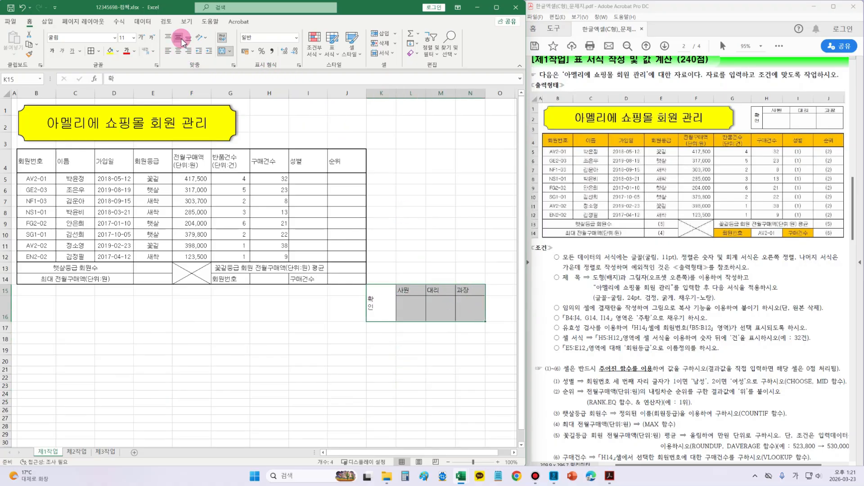
pyautogui.click(178, 52)
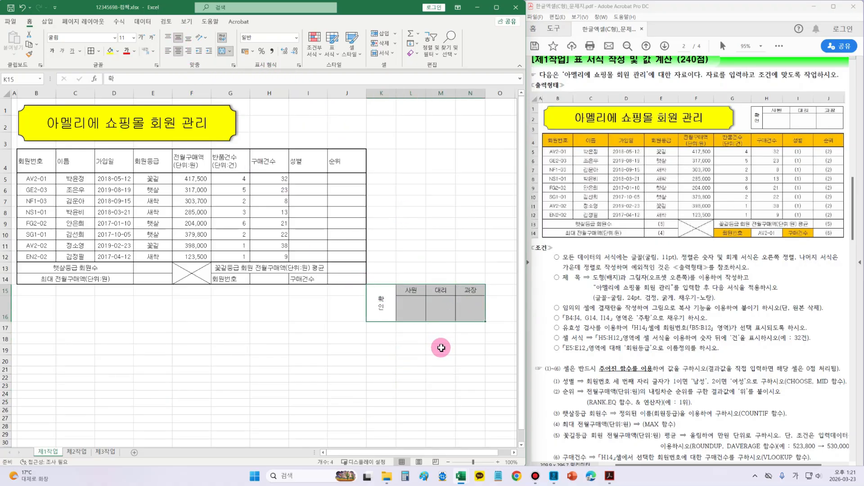
# Copy the approval box K15:N16 and paste it as a picture (그림) at cell H1
pyautogui.moveTo(390, 304); pyautogui.dragTo(474, 303)
pyautogui.rightClick(475, 303)
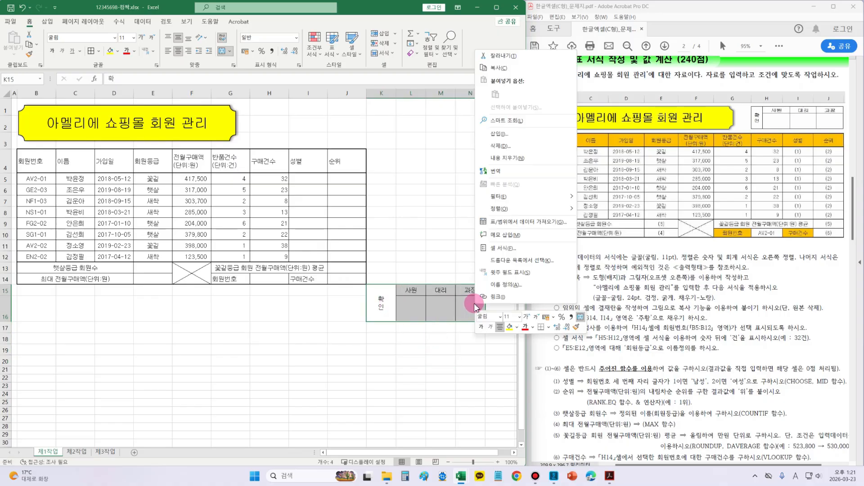
pyautogui.click(497, 70)
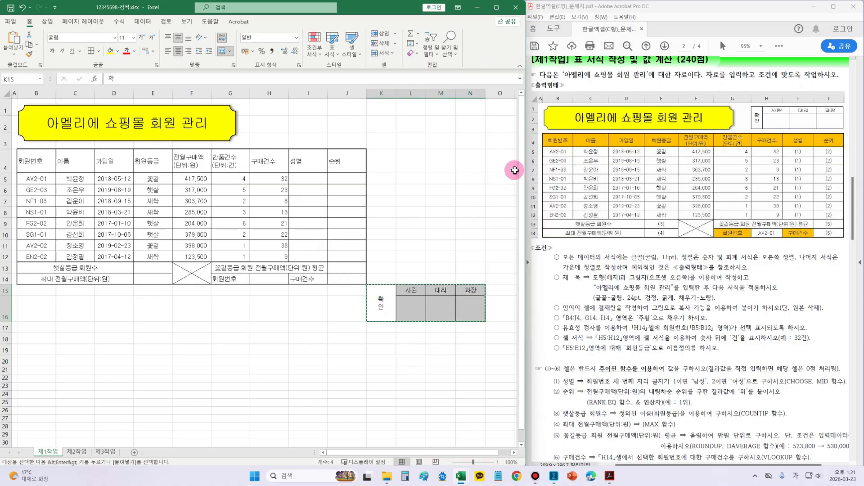
pyautogui.click(264, 107)
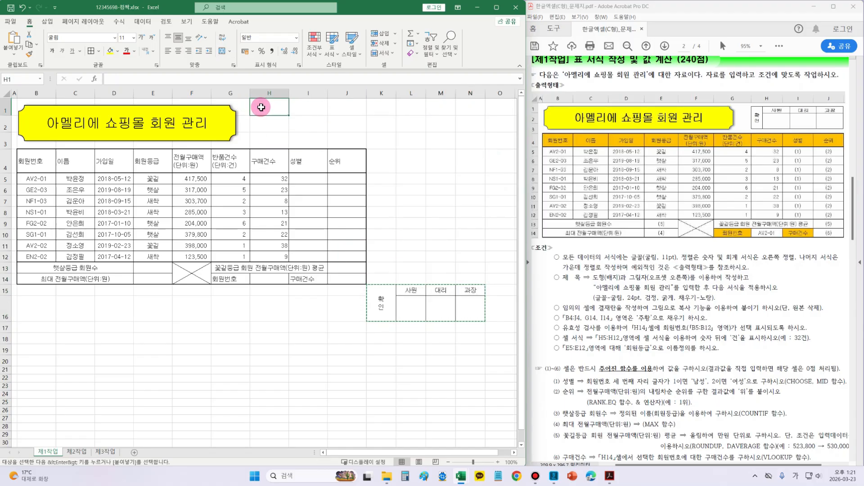
pyautogui.click(14, 55)
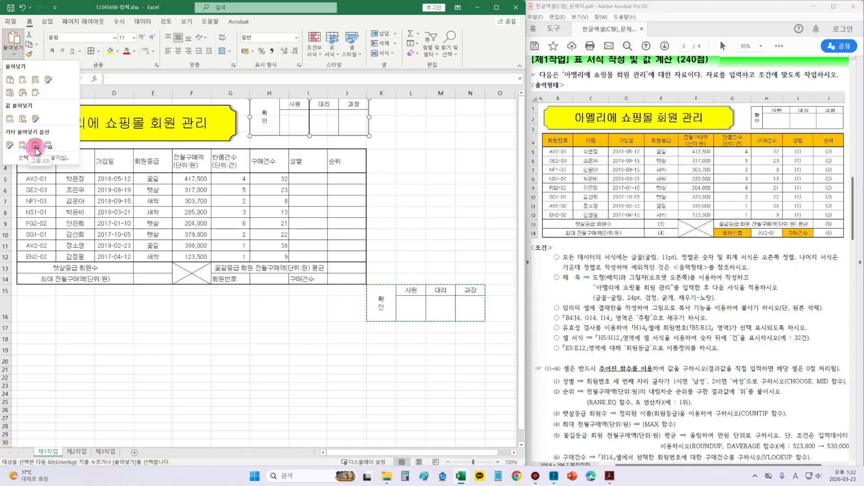
pyautogui.click(35, 147)
# Move the approval box picture beside the title shape and resize it to fit above the table's last columns
pyautogui.moveTo(293, 116)
pyautogui.mouseDown()
pyautogui.moveTo(298, 130)
pyautogui.moveTo(286, 127)
pyautogui.moveTo(303, 125)
pyautogui.moveTo(286, 129)
pyautogui.mouseUp()
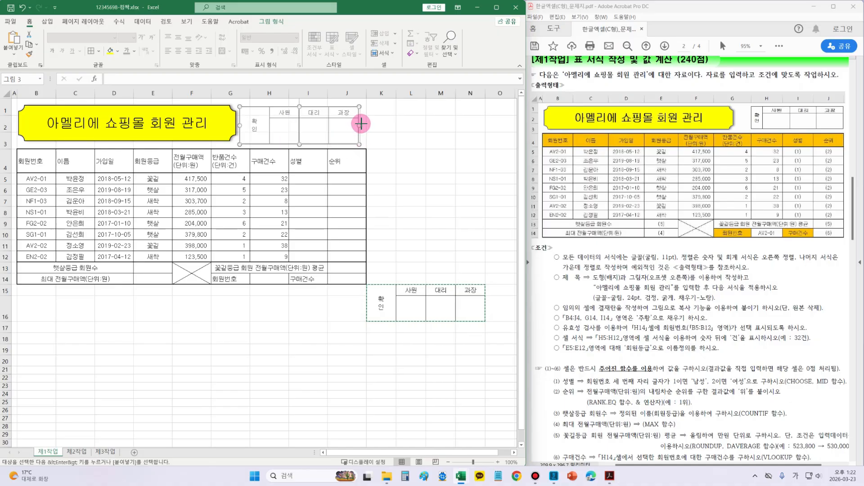
pyautogui.moveTo(362, 123); pyautogui.dragTo(365, 124)
pyautogui.moveTo(302, 106); pyautogui.dragTo(304, 106)
pyautogui.moveTo(364, 122); pyautogui.dragTo(361, 122)
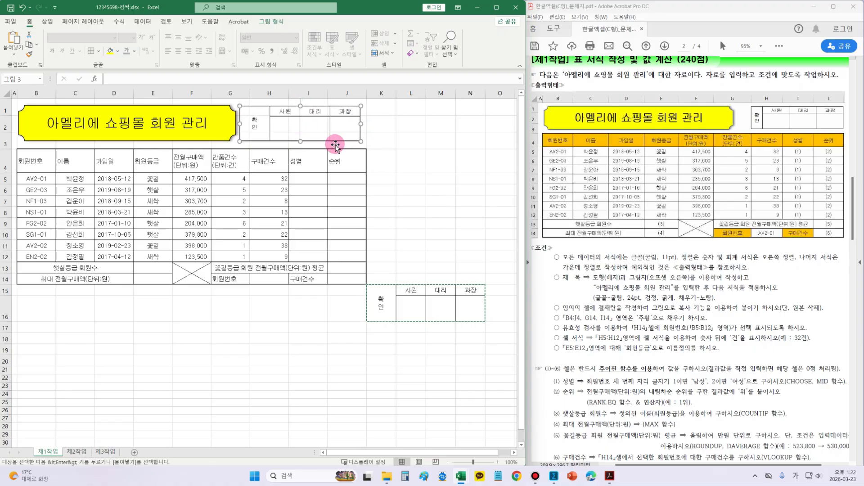
pyautogui.click(410, 160)
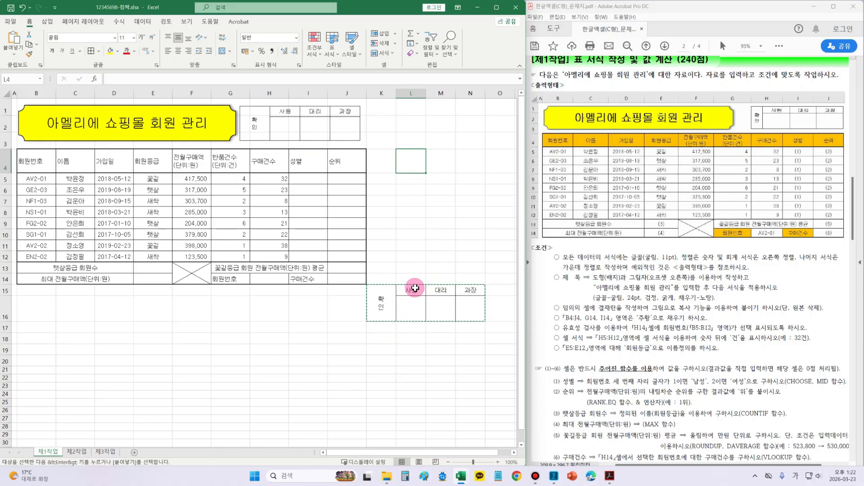
# Delete the original approval box cells K15:N16, shifting the remaining cells left
pyautogui.moveTo(388, 303); pyautogui.dragTo(469, 300)
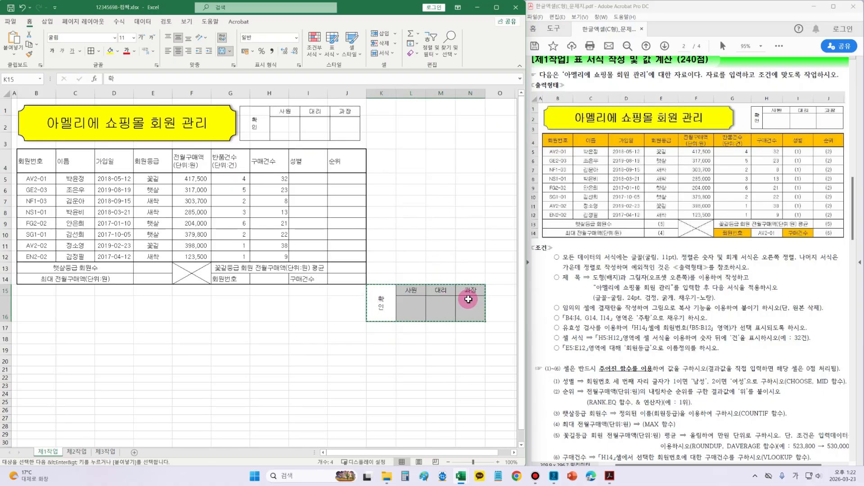
pyautogui.rightClick(469, 299)
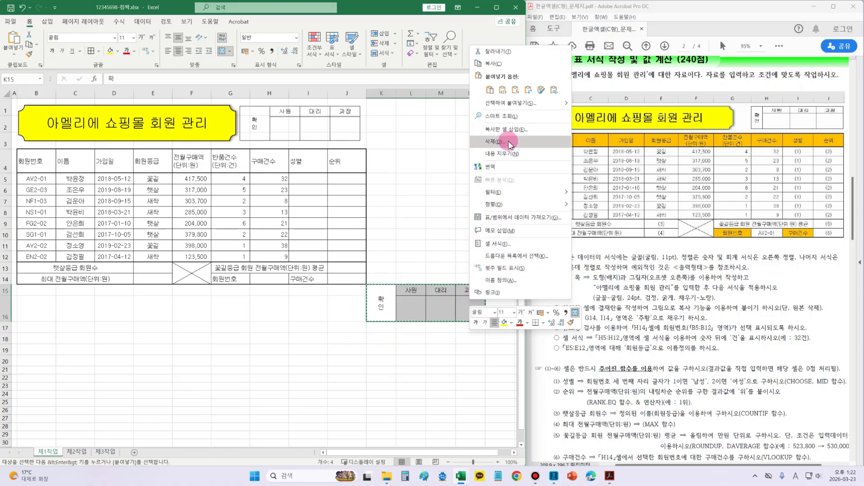
pyautogui.click(510, 143)
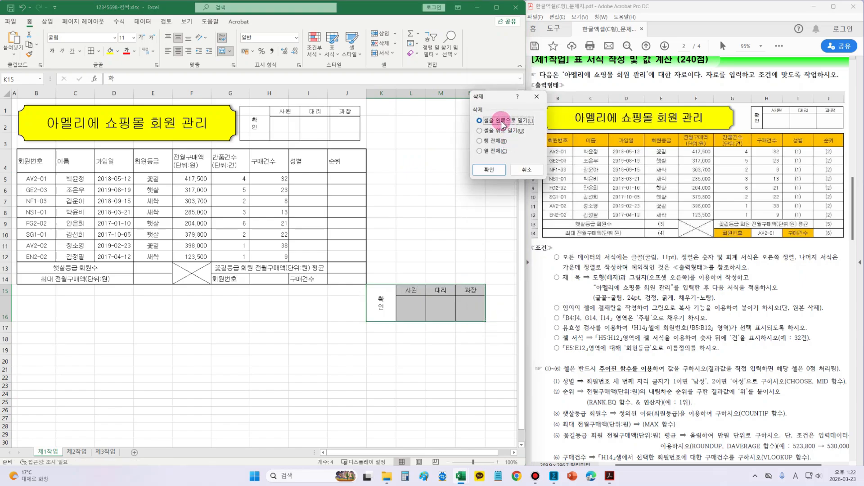
pyautogui.click(487, 174)
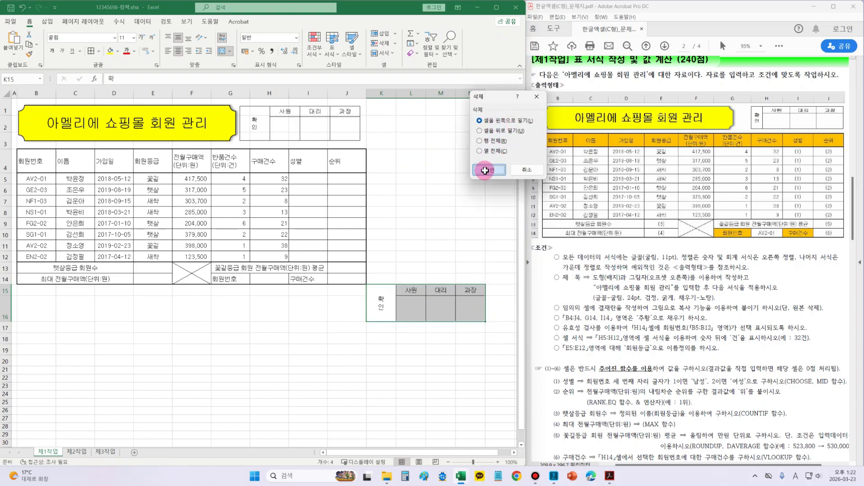
pyautogui.click(420, 387)
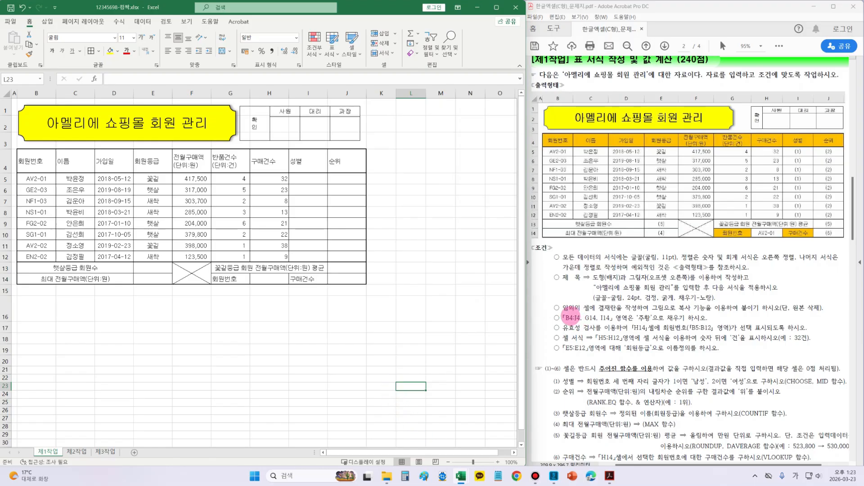
pyautogui.moveTo(553, 314); pyautogui.dragTo(720, 321)
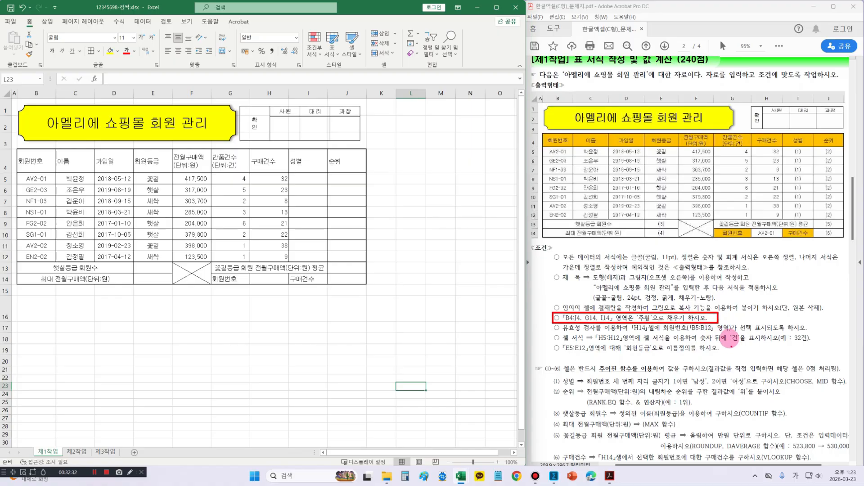
pyautogui.moveTo(542, 128); pyautogui.dragTo(855, 147)
pyautogui.moveTo(704, 229)
pyautogui.mouseDown()
pyautogui.moveTo(750, 246)
pyautogui.moveTo(771, 223)
pyautogui.moveTo(826, 261)
pyautogui.moveTo(817, 254)
pyautogui.mouseUp()
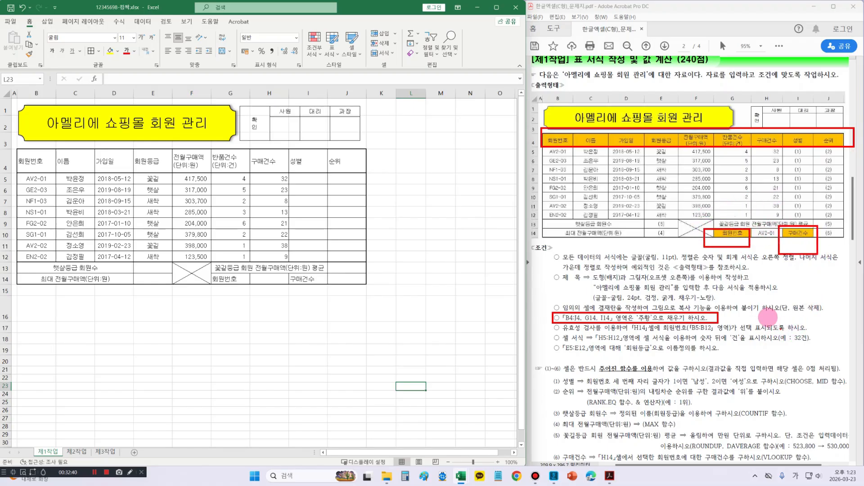
pyautogui.press('Escape')
# Fill the header row B4:J4 and the cells G14 and I14 with standard orange
pyautogui.moveTo(42, 162); pyautogui.dragTo(347, 164)
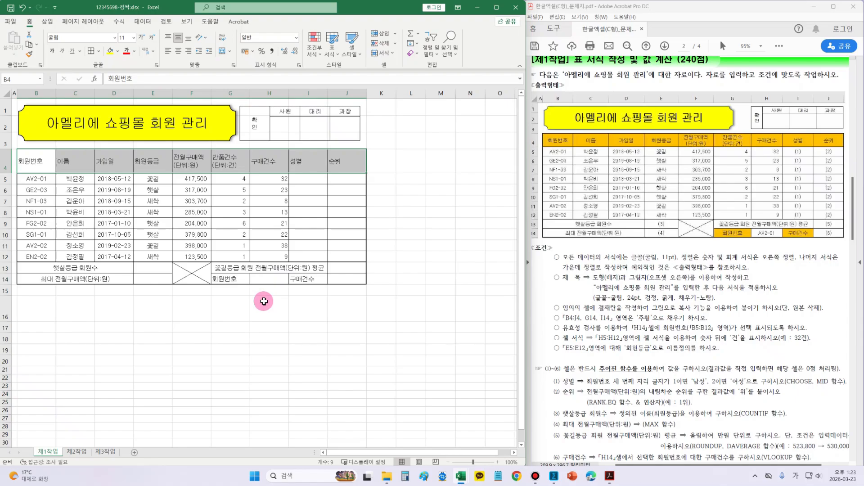
pyautogui.press('ctrl')
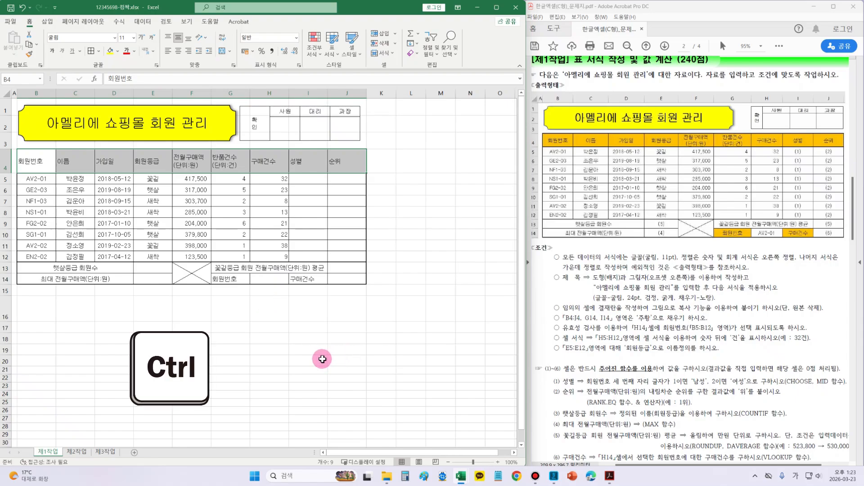
pyautogui.keyDown('ctrl'); pyautogui.click(237, 279); pyautogui.keyUp('ctrl')
pyautogui.keyDown('ctrl'); pyautogui.click(307, 279); pyautogui.keyUp('ctrl')
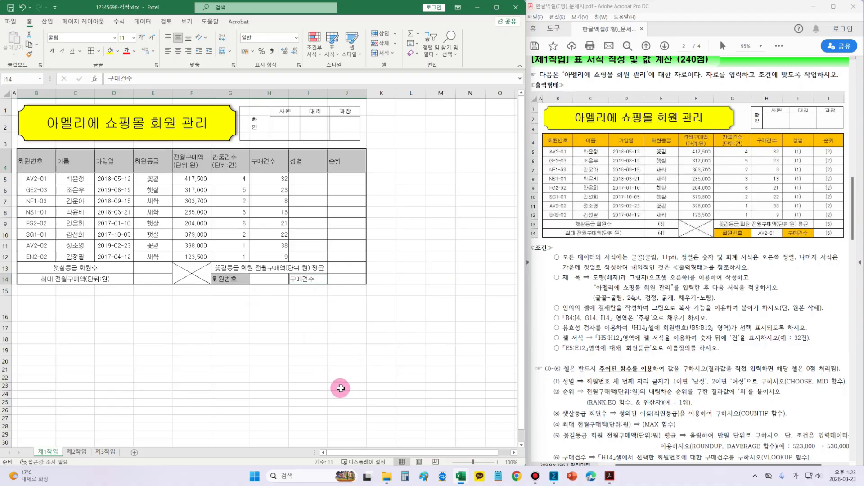
pyautogui.click(118, 51)
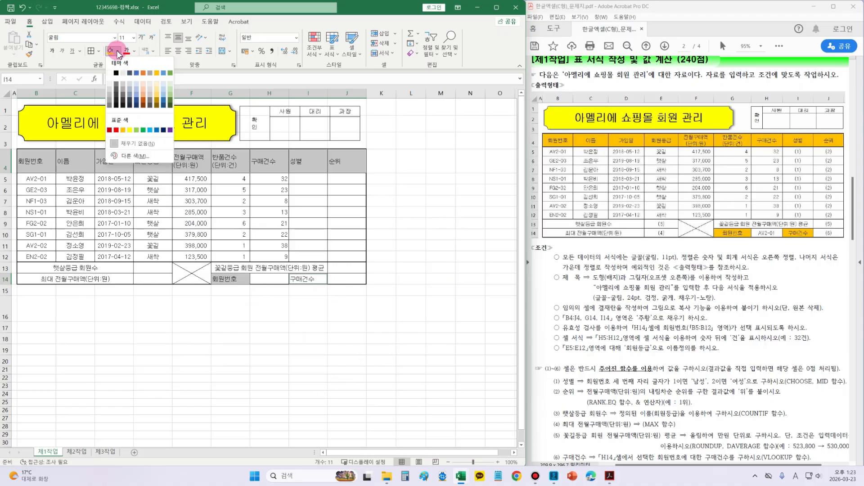
pyautogui.click(122, 130)
pyautogui.click(182, 351)
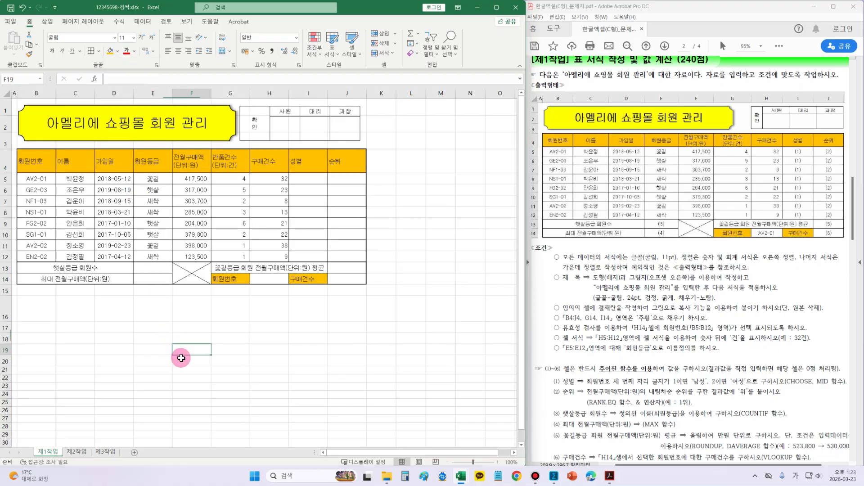
# Centre the header text in B4:J4 horizontally
pyautogui.moveTo(40, 160); pyautogui.dragTo(347, 156)
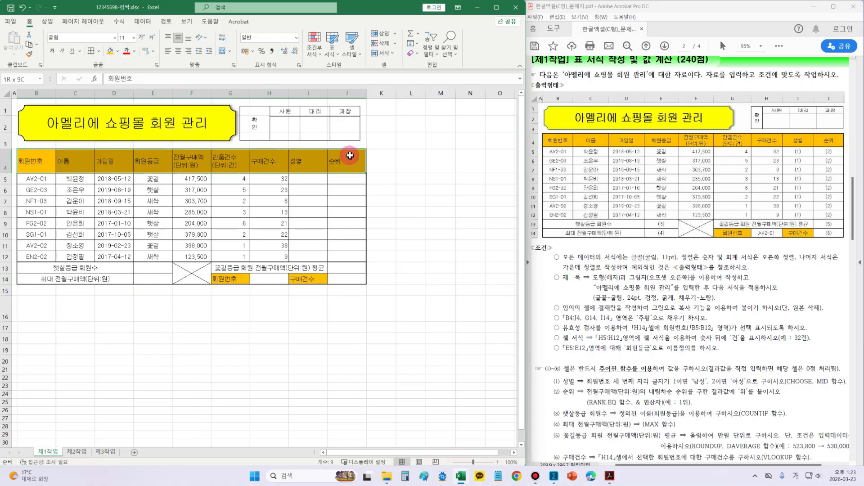
pyautogui.click(178, 51)
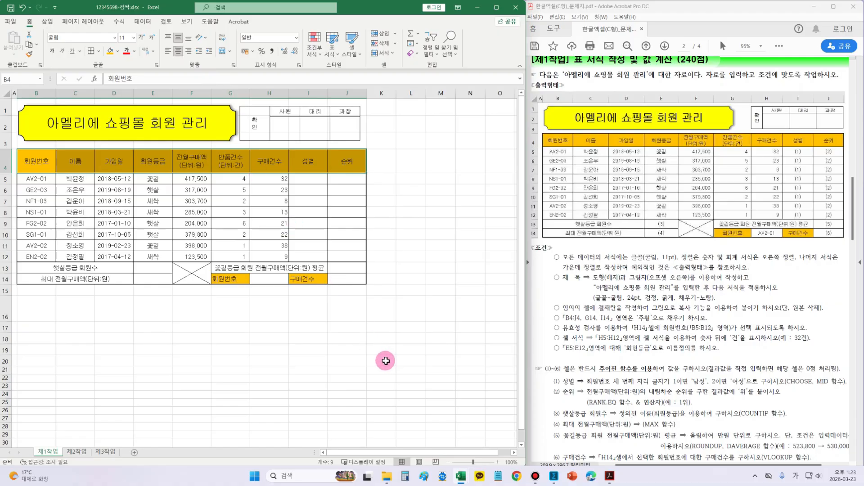
pyautogui.click(385, 359)
pyautogui.click(286, 377)
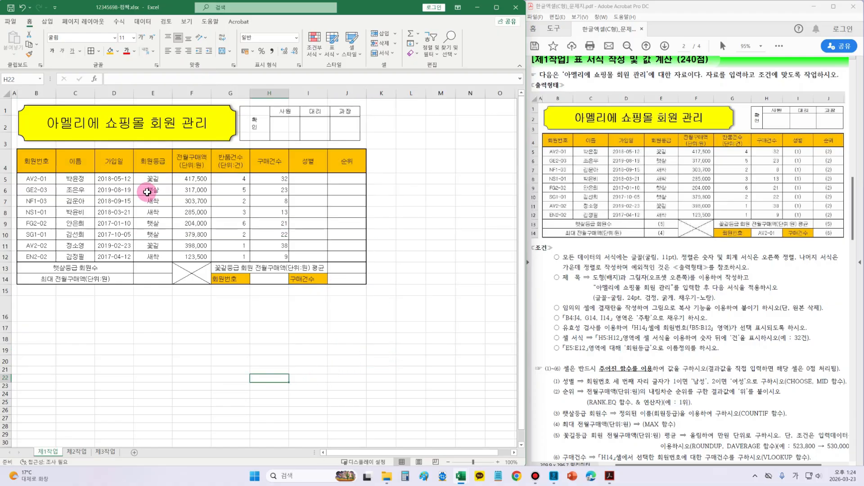
pyautogui.click(156, 362)
pyautogui.scroll(2, 189, 383)
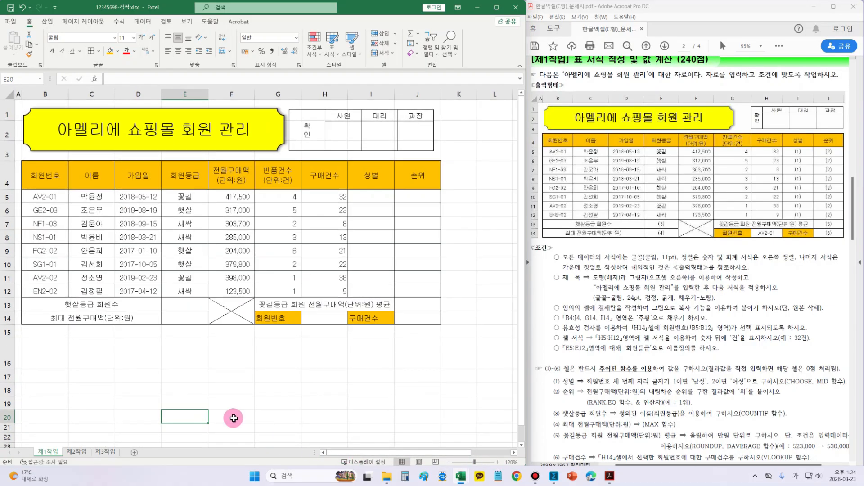
pyautogui.hotkey('ctrl', 'alt', 'd')
pyautogui.moveTo(549, 318)
pyautogui.mouseDown()
pyautogui.moveTo(642, 333)
pyautogui.moveTo(634, 342)
pyautogui.moveTo(627, 335)
pyautogui.mouseUp()
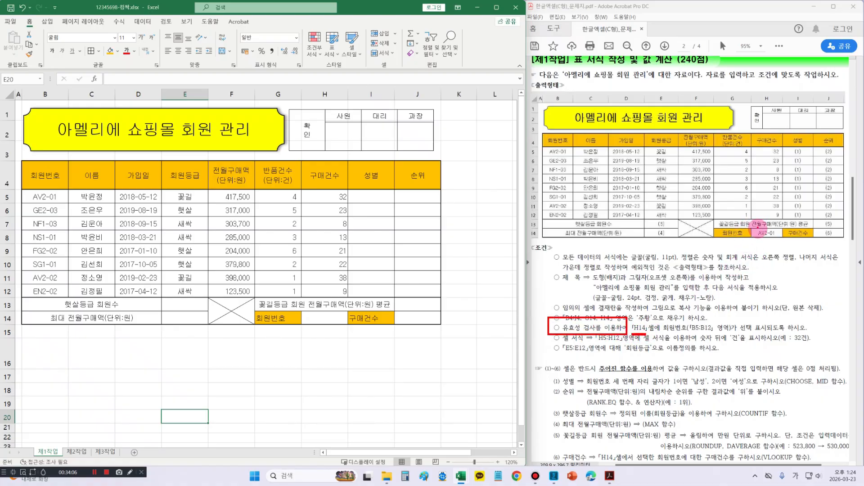
pyautogui.moveTo(750, 227); pyautogui.dragTo(782, 248)
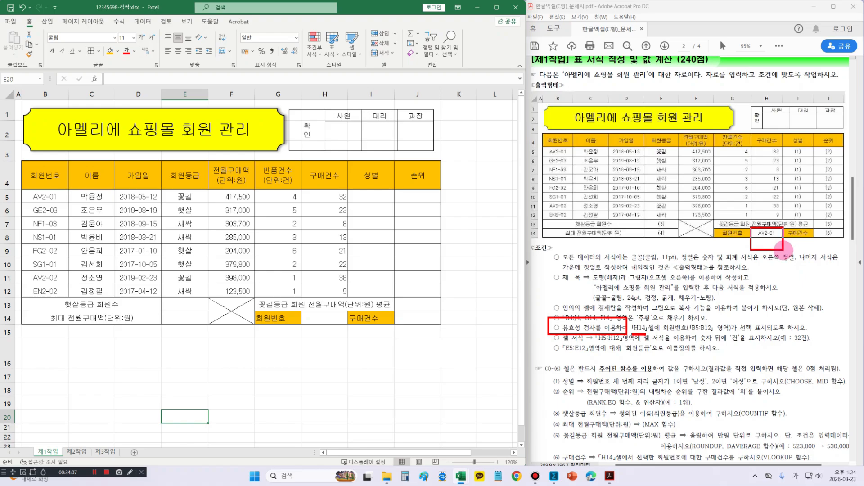
pyautogui.moveTo(699, 316)
pyautogui.mouseDown()
pyautogui.moveTo(667, 325)
pyautogui.moveTo(703, 337)
pyautogui.moveTo(710, 318)
pyautogui.moveTo(696, 316)
pyautogui.moveTo(774, 333)
pyautogui.mouseUp()
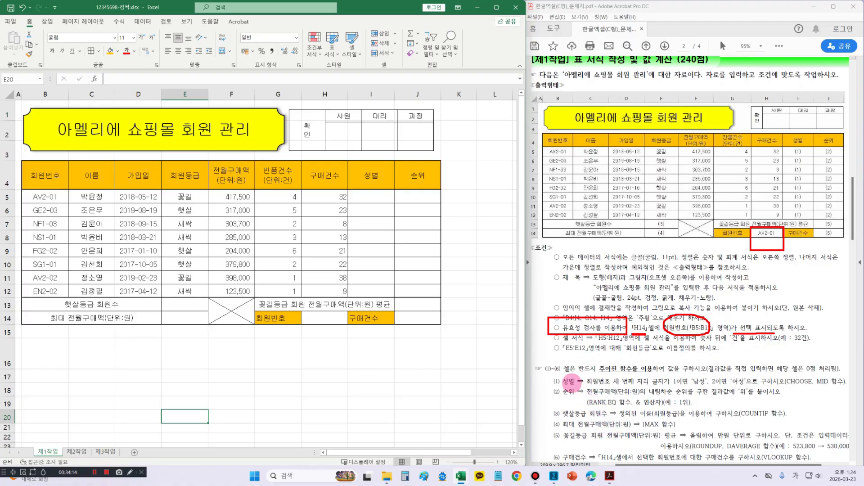
pyautogui.press('Escape')
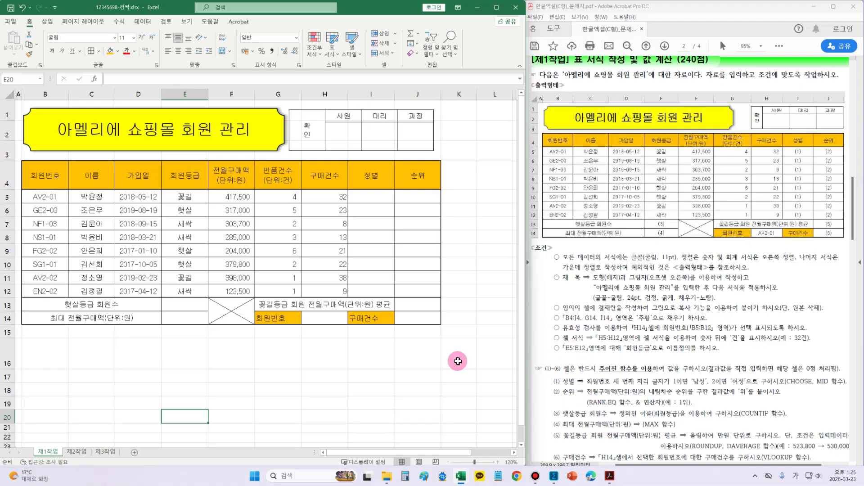
# Add list data validation to cell H14, using the member numbers in B5:B12 as the source
pyautogui.click(327, 313)
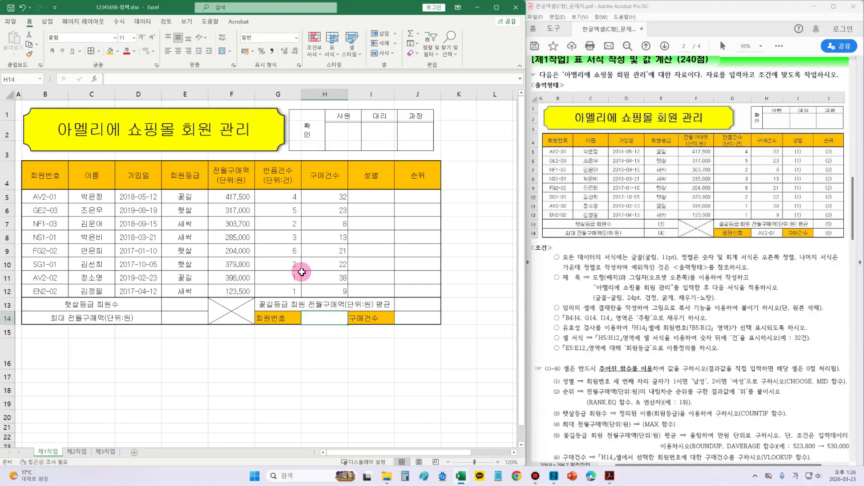
pyautogui.click(142, 21)
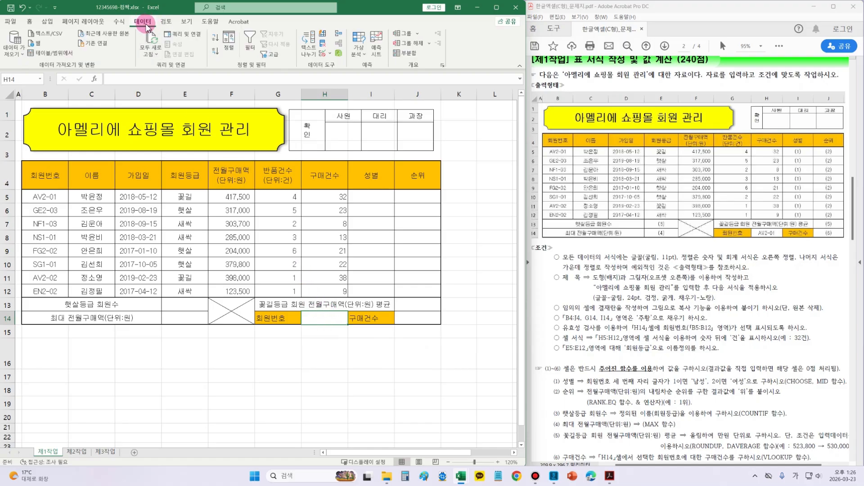
pyautogui.click(331, 55)
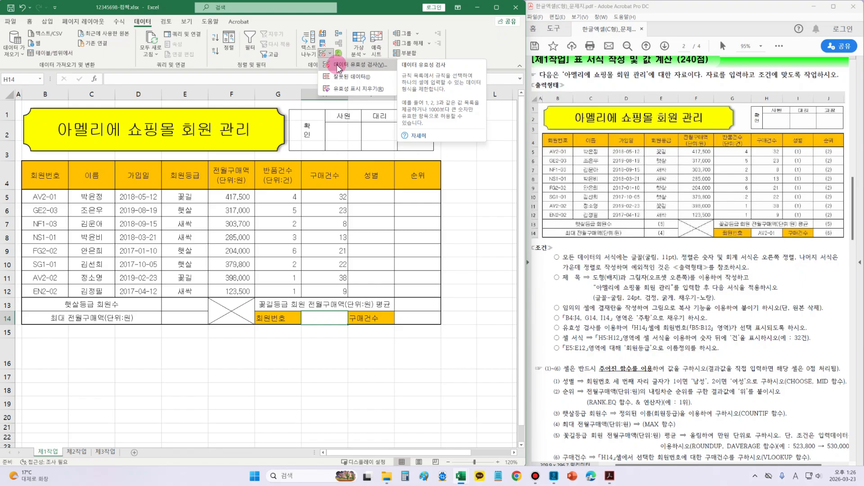
pyautogui.click(338, 65)
pyautogui.moveTo(513, 250); pyautogui.dragTo(477, 251)
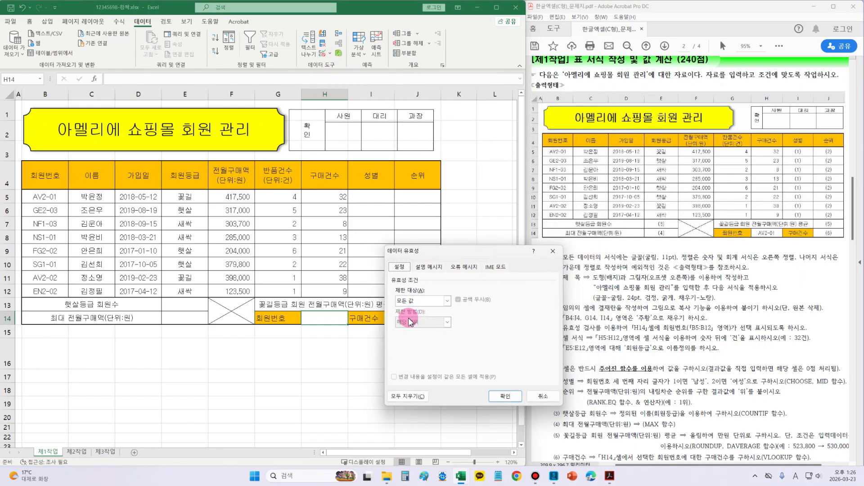
pyautogui.click(446, 301)
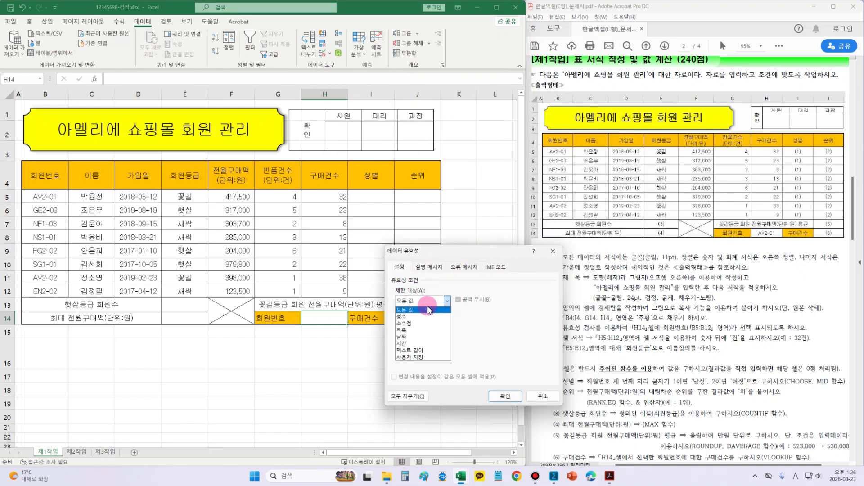
pyautogui.click(412, 332)
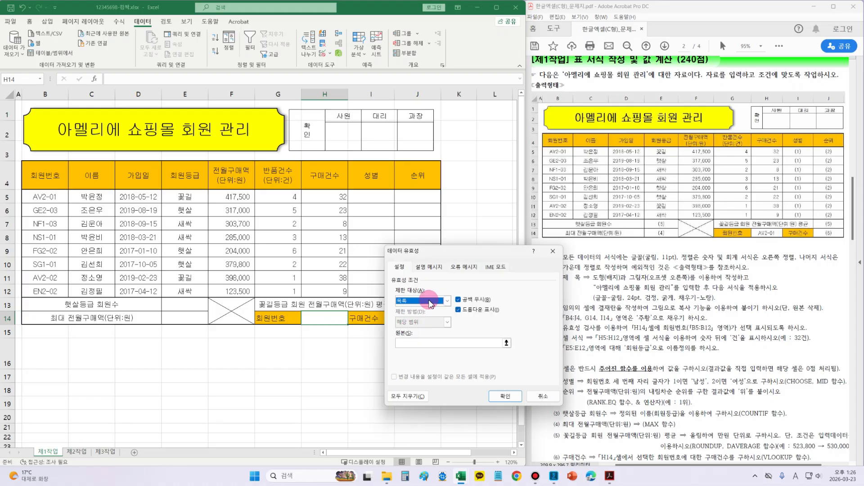
pyautogui.click(430, 345)
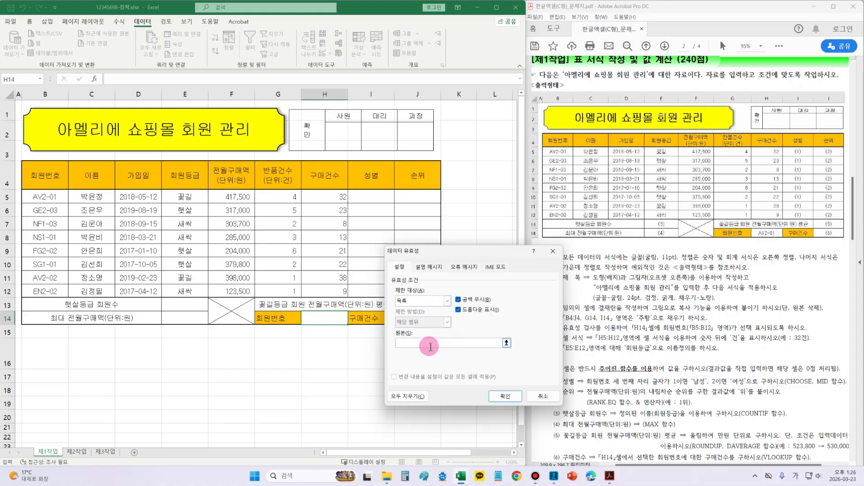
pyautogui.moveTo(42, 197); pyautogui.dragTo(48, 290)
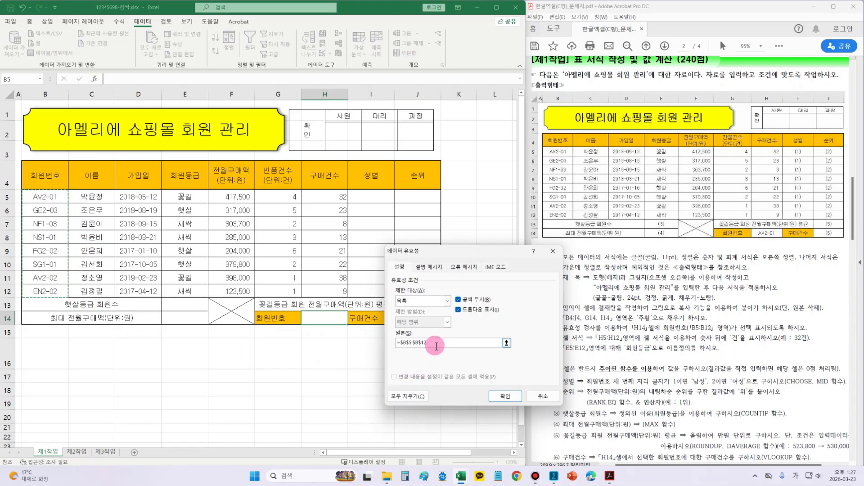
pyautogui.click(508, 397)
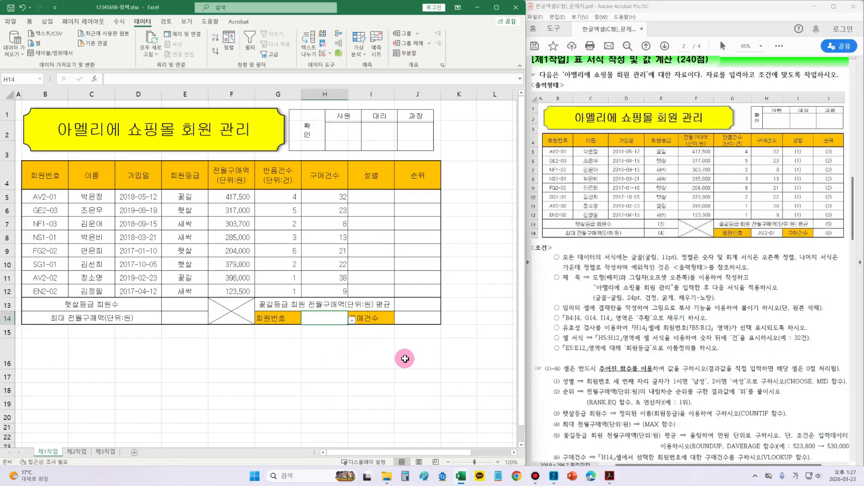
# Choose the member number AV2-01 from the validation list in cell H14
pyautogui.click(352, 320)
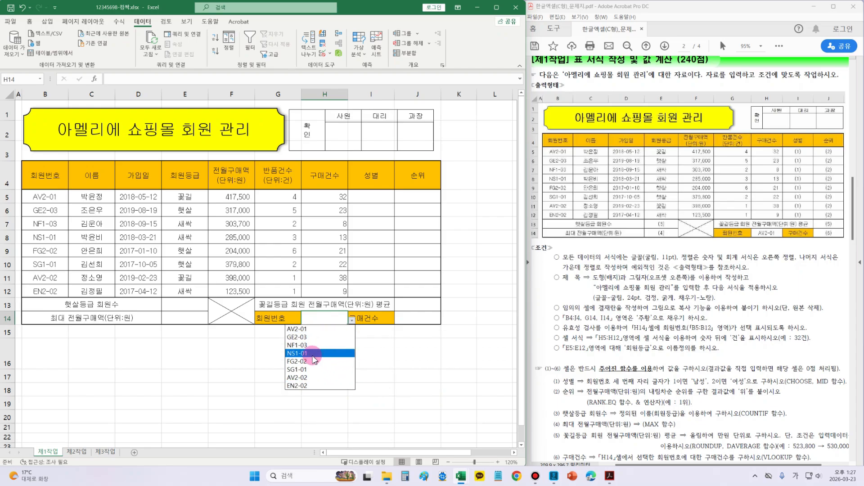
pyautogui.click(311, 331)
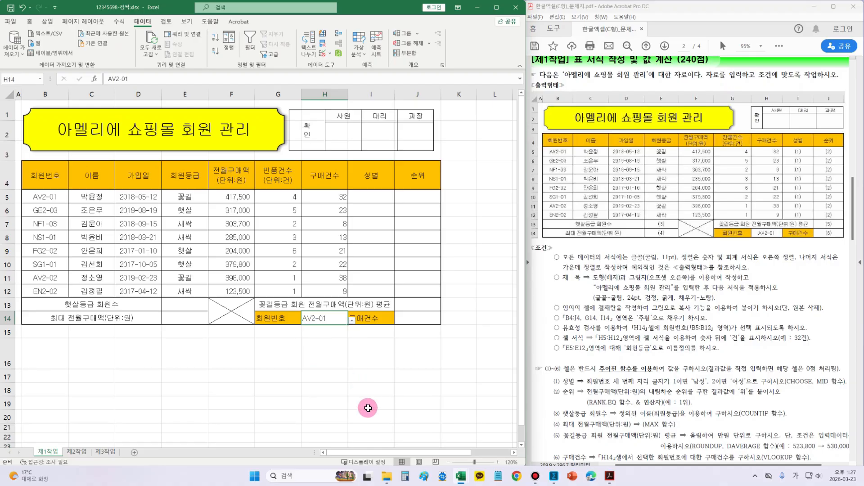
pyautogui.click(364, 402)
pyautogui.moveTo(387, 473)
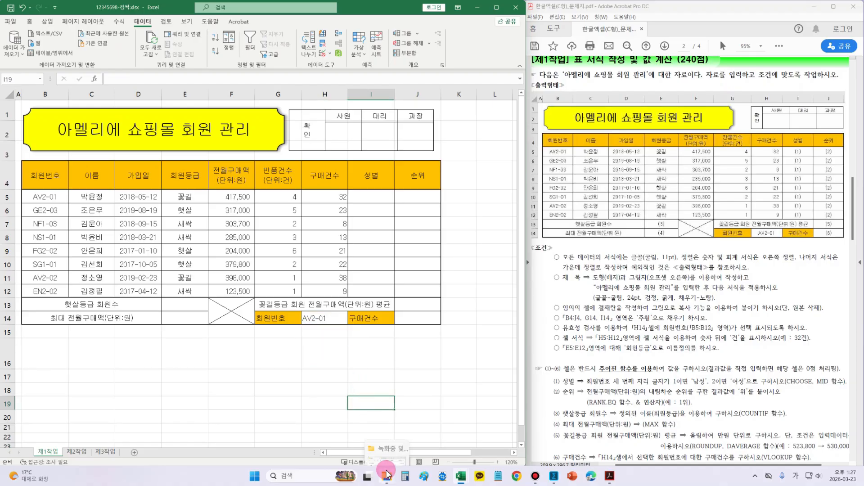
pyautogui.click(429, 359)
pyautogui.click(324, 374)
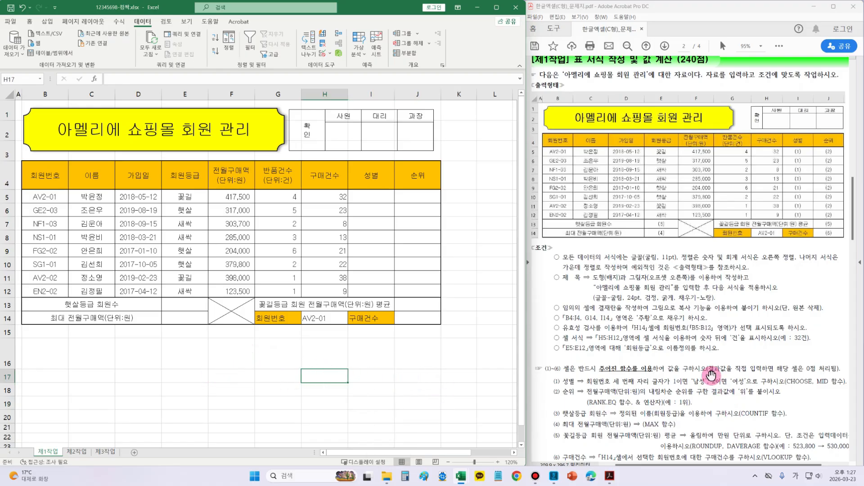
pyautogui.moveTo(554, 333); pyautogui.dragTo(809, 342)
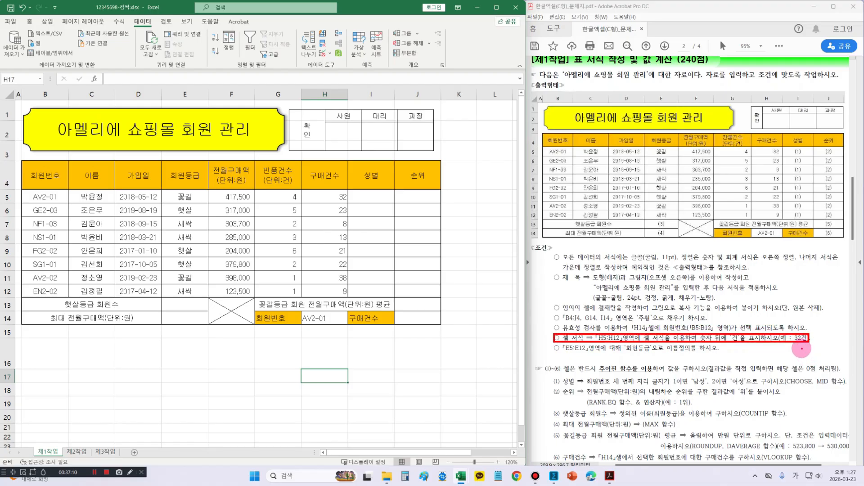
pyautogui.press('Escape')
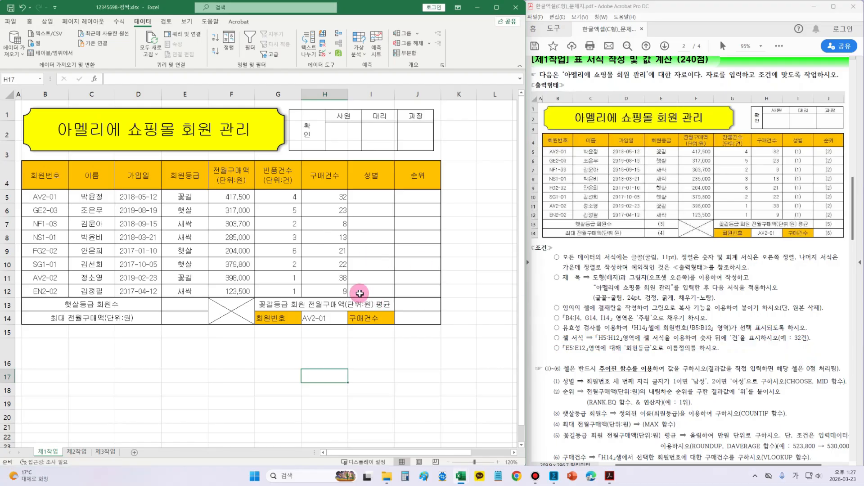
# Apply the custom number format #,##0"건" to the purchase counts in H5:H12
pyautogui.moveTo(328, 196); pyautogui.dragTo(331, 288)
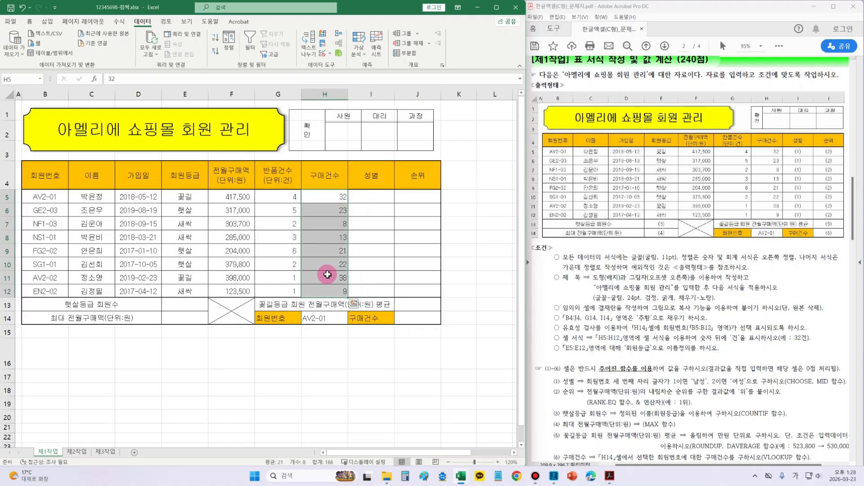
pyautogui.rightClick(331, 225)
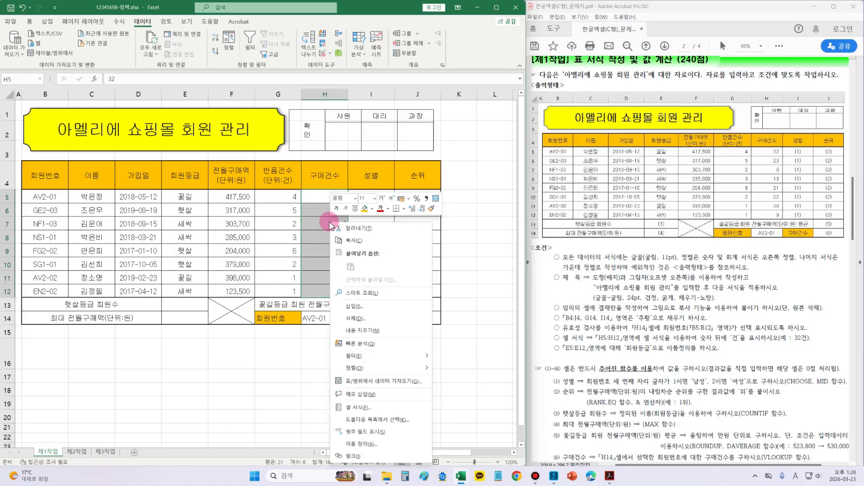
pyautogui.click(367, 409)
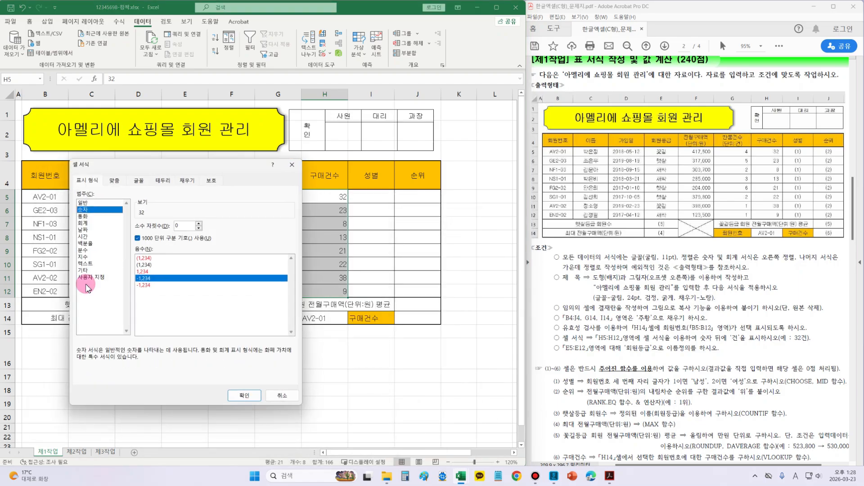
pyautogui.click(88, 277)
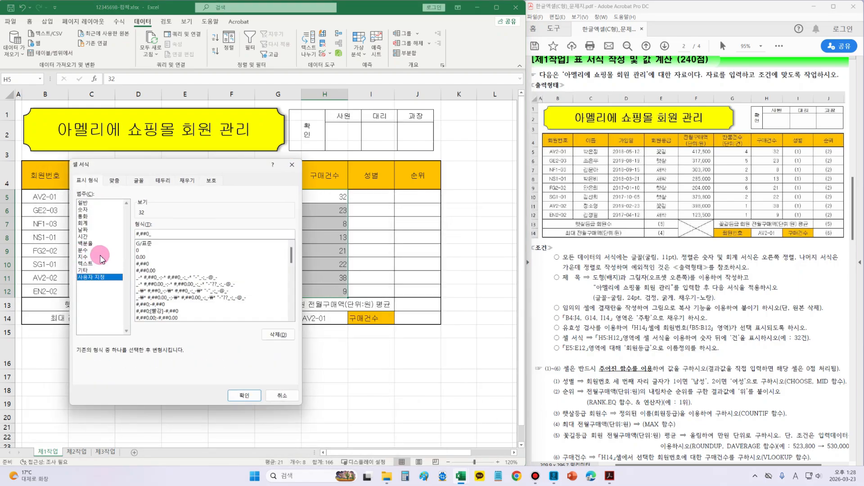
pyautogui.click(144, 265)
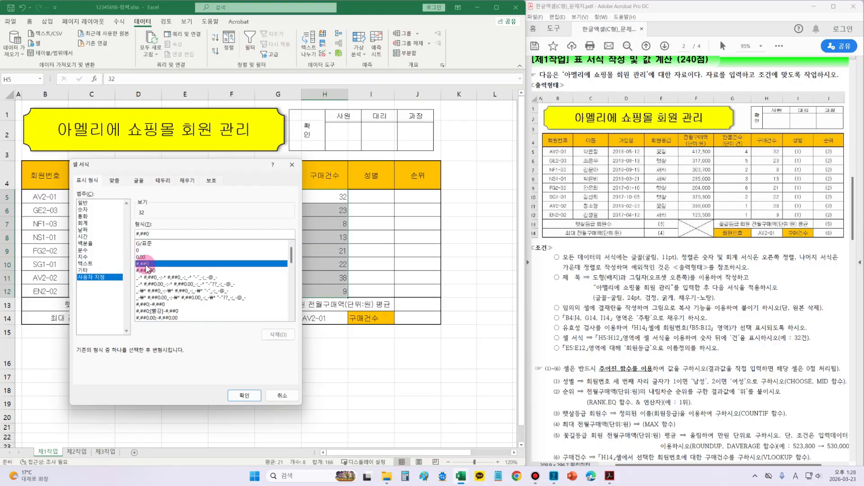
pyautogui.press('Hangul')
pyautogui.write('"건')
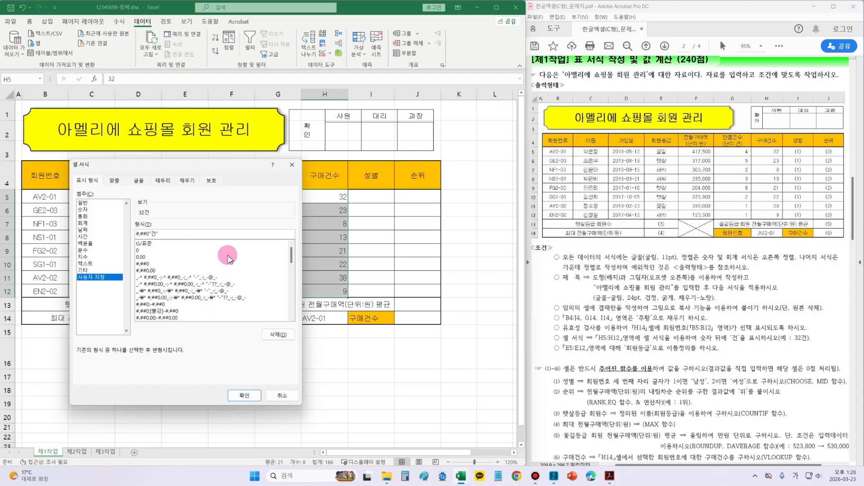
pyautogui.click(244, 395)
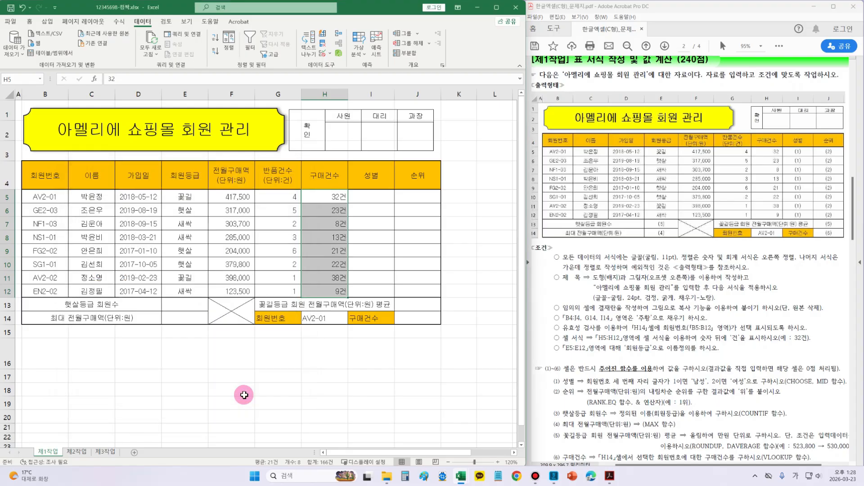
pyautogui.click(337, 352)
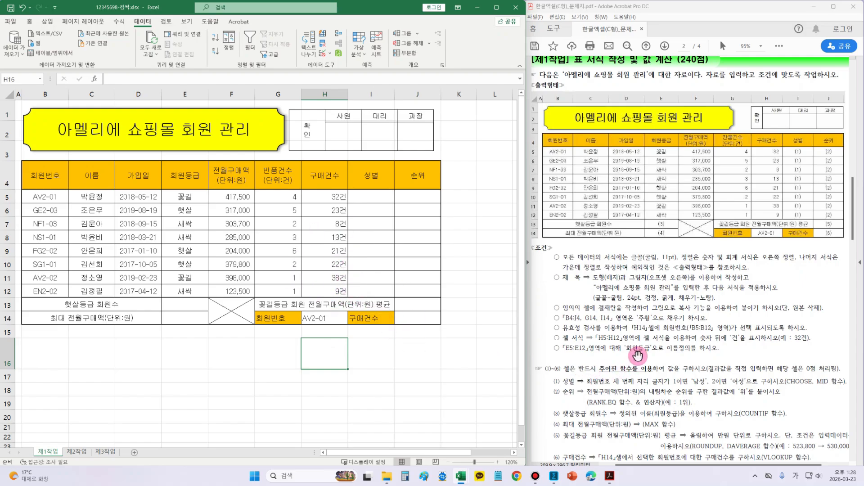
pyautogui.moveTo(538, 346); pyautogui.dragTo(609, 352)
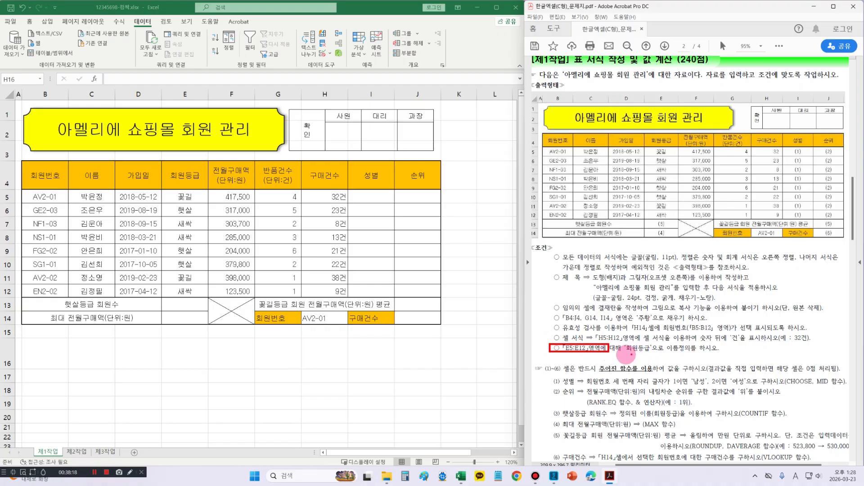
pyautogui.moveTo(665, 340); pyautogui.dragTo(694, 352)
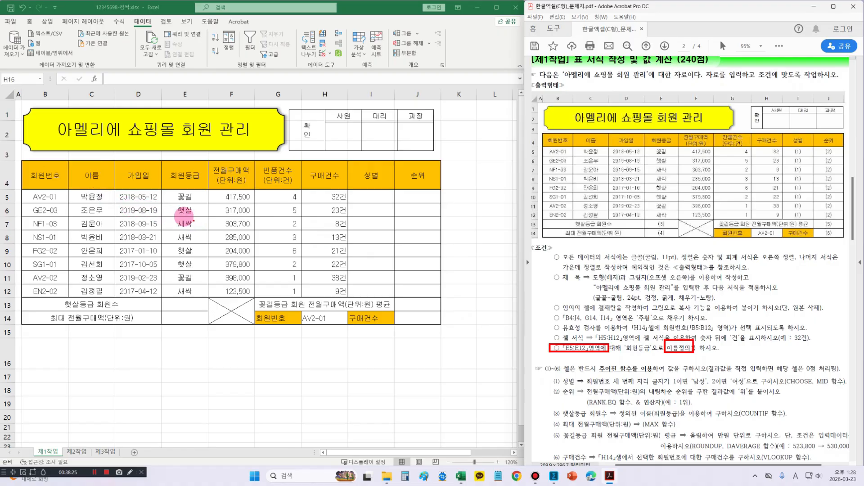
pyautogui.moveTo(159, 189)
pyautogui.mouseDown()
pyautogui.moveTo(219, 270)
pyautogui.moveTo(202, 286)
pyautogui.moveTo(207, 300)
pyautogui.mouseUp()
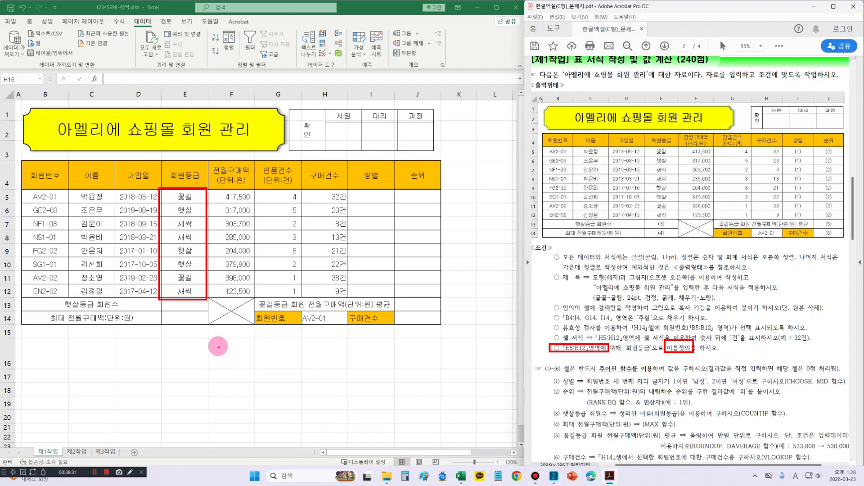
pyautogui.press('Escape')
# Define the name 회원등급 for the membership grade cells E5:E12
pyautogui.click(187, 194)
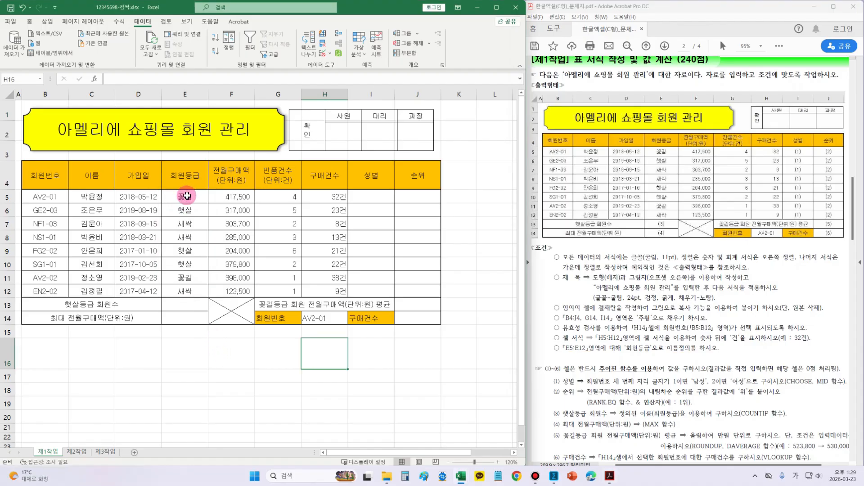
pyautogui.moveTo(190, 195); pyautogui.dragTo(193, 290)
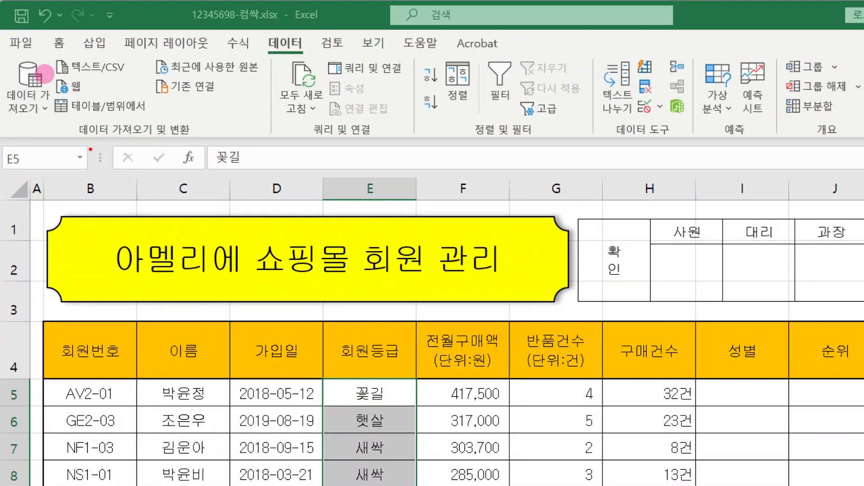
pyautogui.moveTo(86, 63)
pyautogui.mouseDown()
pyautogui.moveTo(5, 61)
pyautogui.moveTo(36, 117)
pyautogui.moveTo(103, 72)
pyautogui.mouseUp()
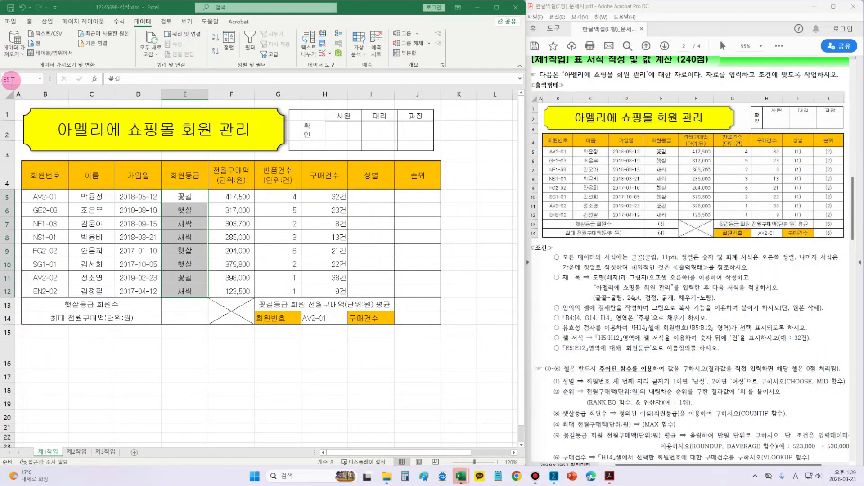
pyautogui.click(23, 160)
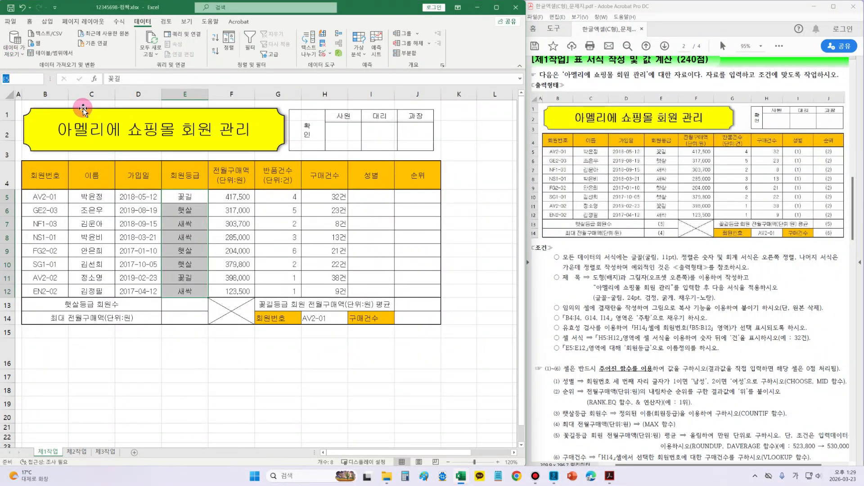
pyautogui.write('회원등급')
pyautogui.press('Return')
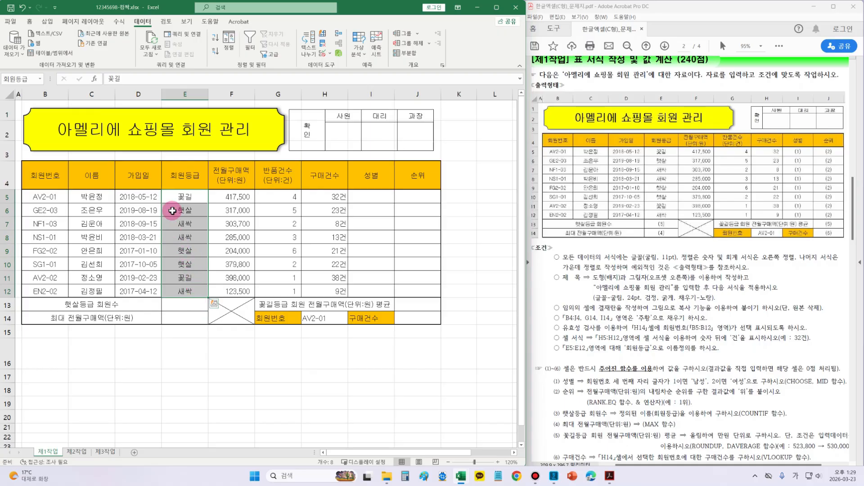
pyautogui.moveTo(160, 189); pyautogui.dragTo(206, 298)
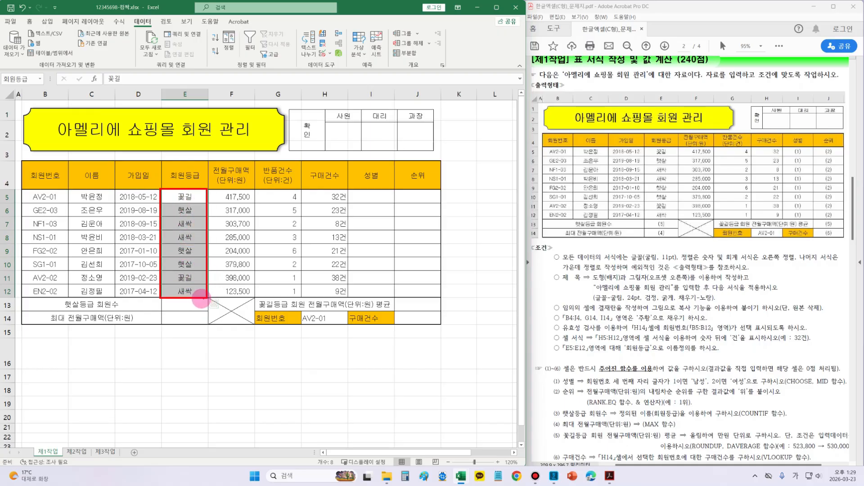
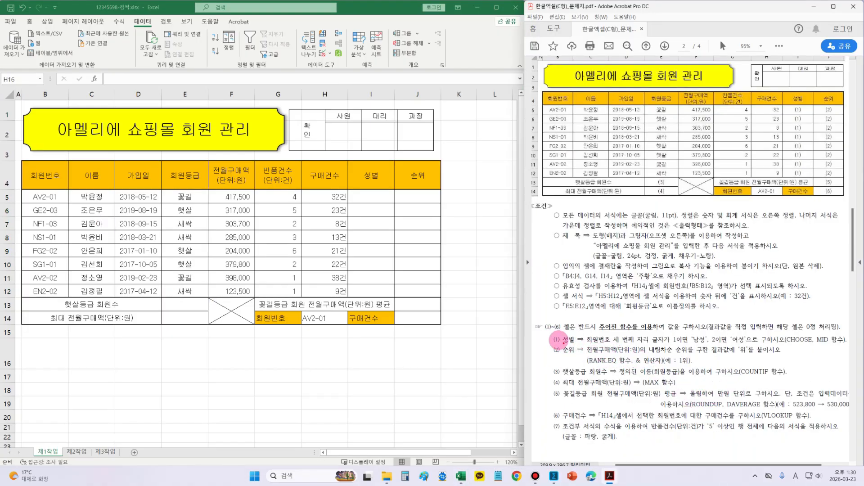
pyautogui.moveTo(541, 332)
pyautogui.mouseDown()
pyautogui.moveTo(725, 395)
pyautogui.moveTo(853, 408)
pyautogui.moveTo(858, 423)
pyautogui.mouseUp()
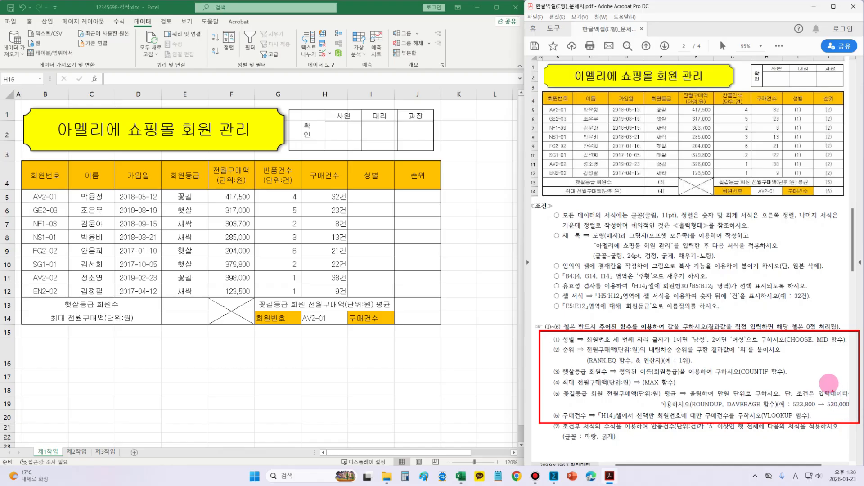
pyautogui.moveTo(811, 355); pyautogui.dragTo(841, 356)
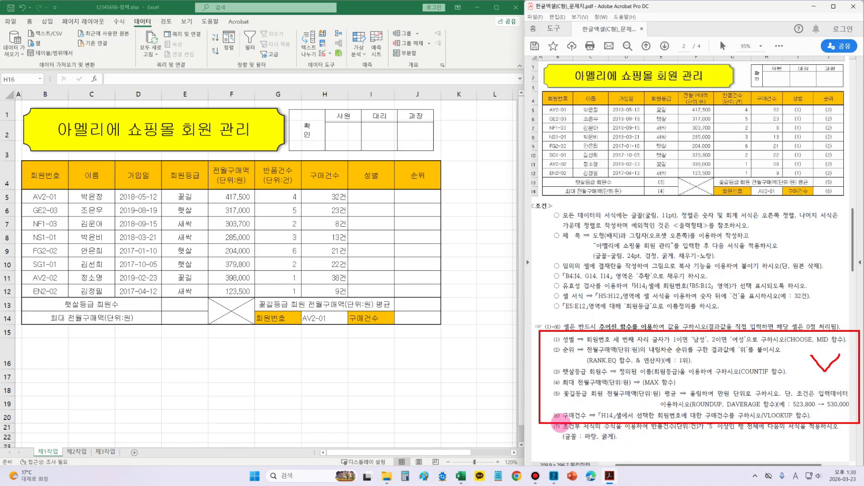
pyautogui.moveTo(554, 422)
pyautogui.mouseDown()
pyautogui.moveTo(548, 435)
pyautogui.moveTo(562, 423)
pyautogui.mouseUp()
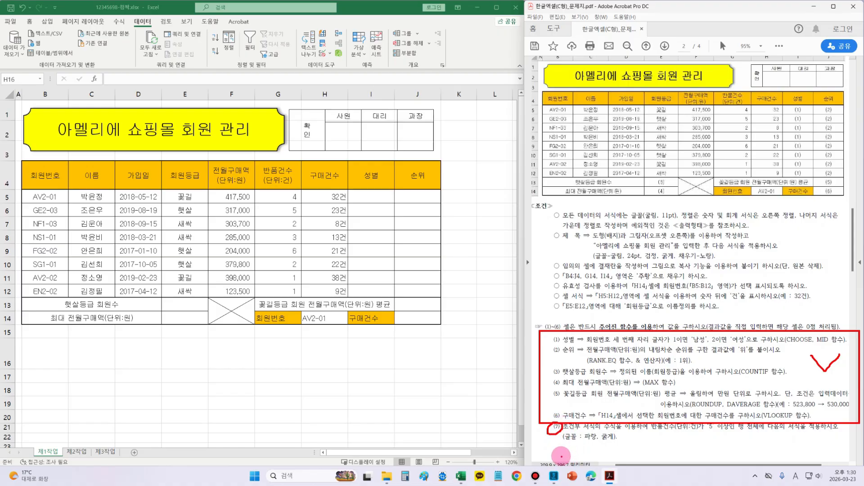
pyautogui.press('Escape')
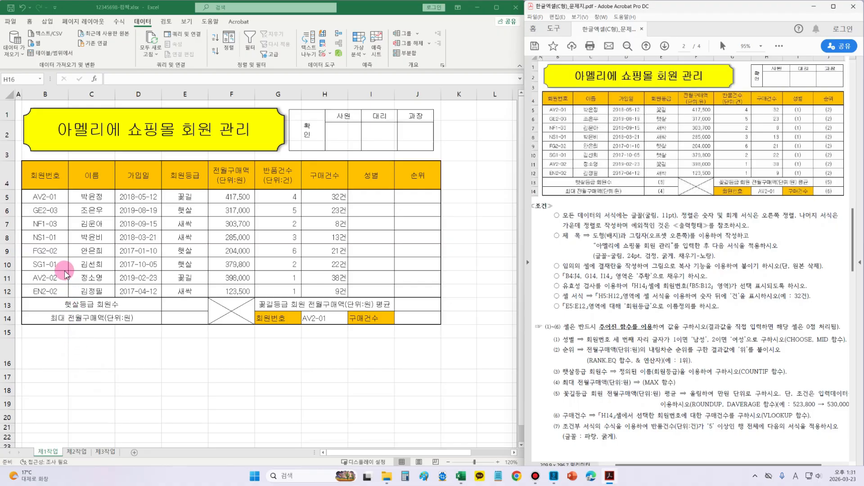
pyautogui.click(61, 224)
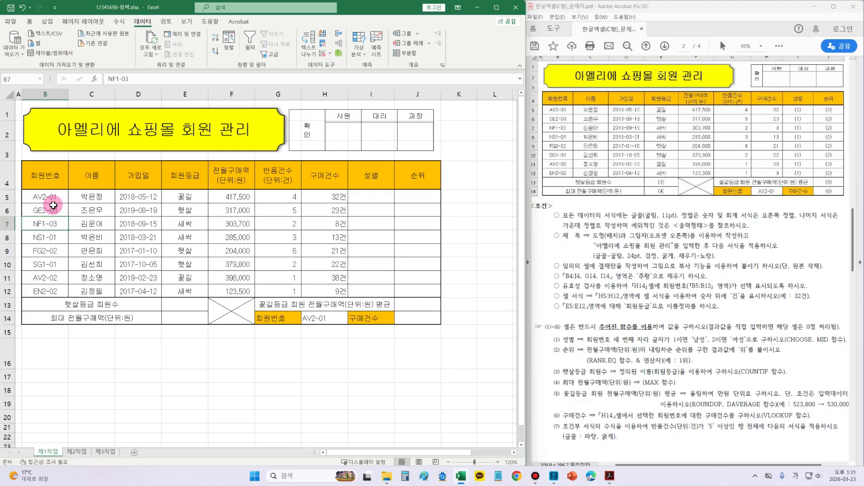
pyautogui.click(54, 208)
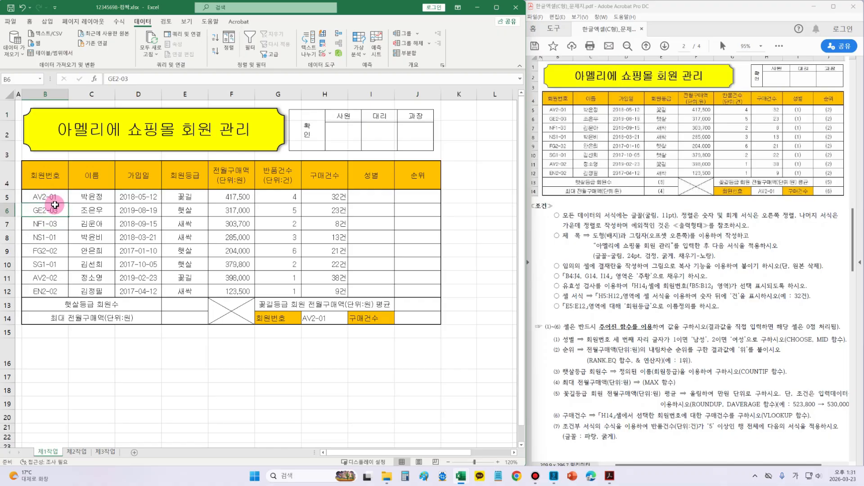
pyautogui.click(128, 253)
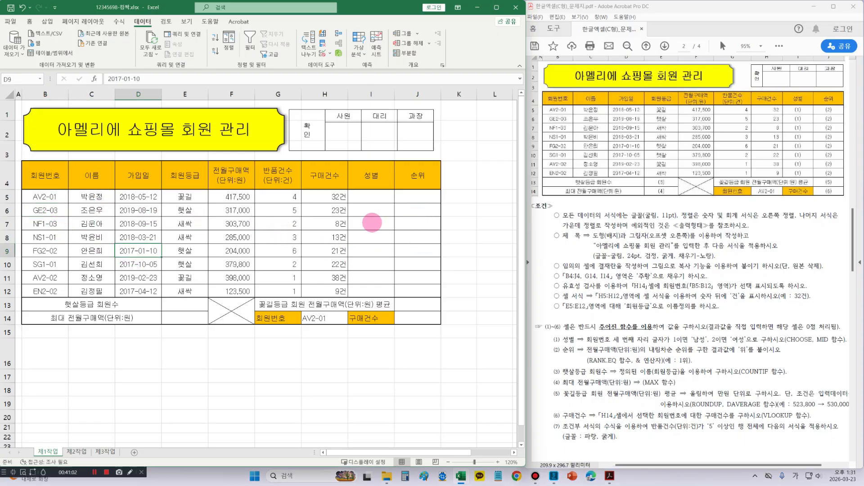
pyautogui.moveTo(346, 193)
pyautogui.mouseDown()
pyautogui.moveTo(441, 278)
pyautogui.moveTo(441, 290)
pyautogui.mouseUp()
pyautogui.moveTo(375, 224); pyautogui.dragTo(430, 218)
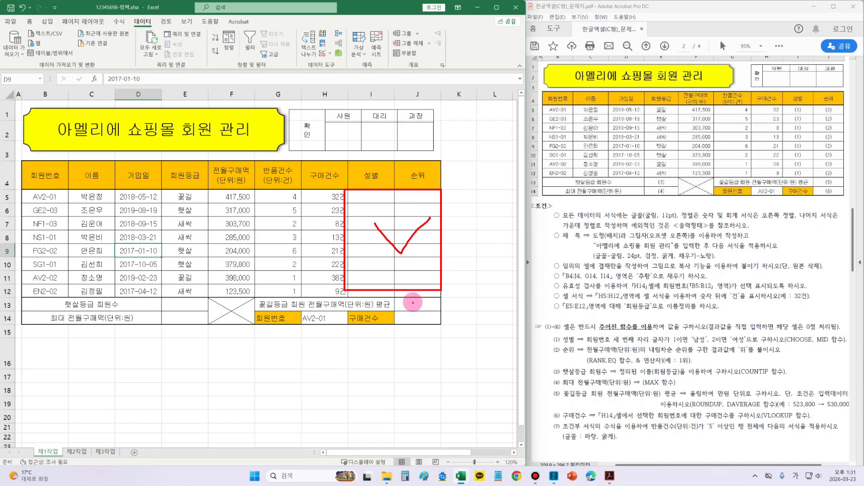
pyautogui.press('Escape')
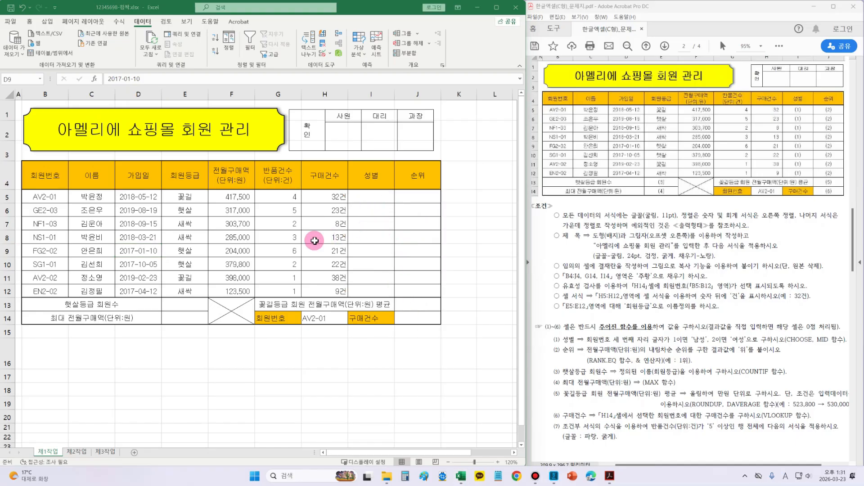
pyautogui.click(241, 249)
pyautogui.moveTo(49, 198)
pyautogui.mouseDown()
pyautogui.moveTo(426, 273)
pyautogui.moveTo(428, 292)
pyautogui.mouseUp()
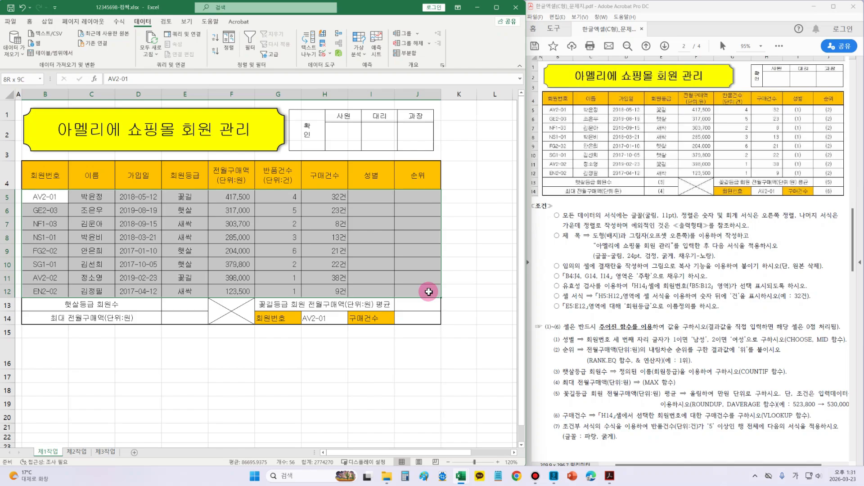
pyautogui.moveTo(428, 291); pyautogui.dragTo(429, 291)
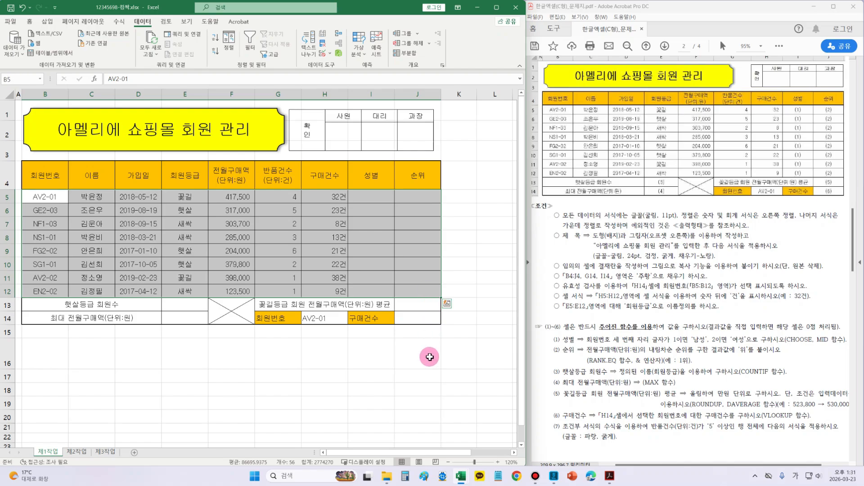
pyautogui.moveTo(434, 349)
pyautogui.mouseDown()
pyautogui.moveTo(417, 299)
pyautogui.moveTo(441, 296)
pyautogui.mouseUp()
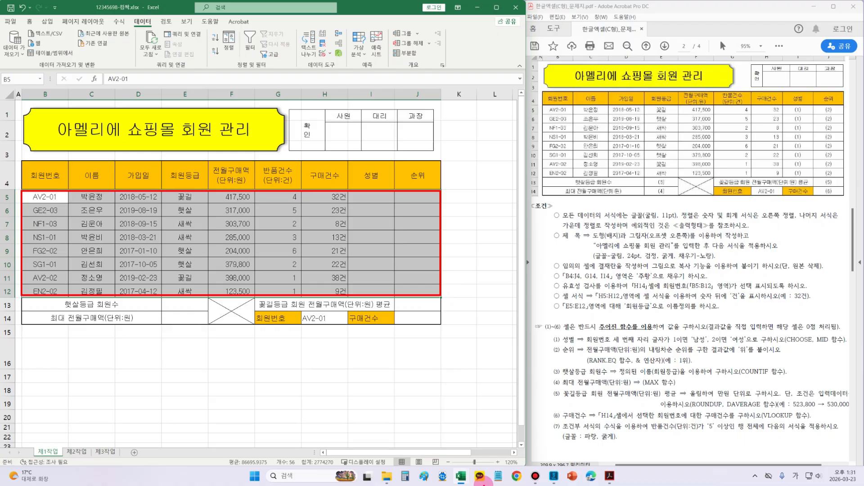
pyautogui.moveTo(490, 233)
pyautogui.mouseDown()
pyautogui.moveTo(446, 245)
pyautogui.moveTo(466, 225)
pyautogui.moveTo(471, 239)
pyautogui.mouseUp()
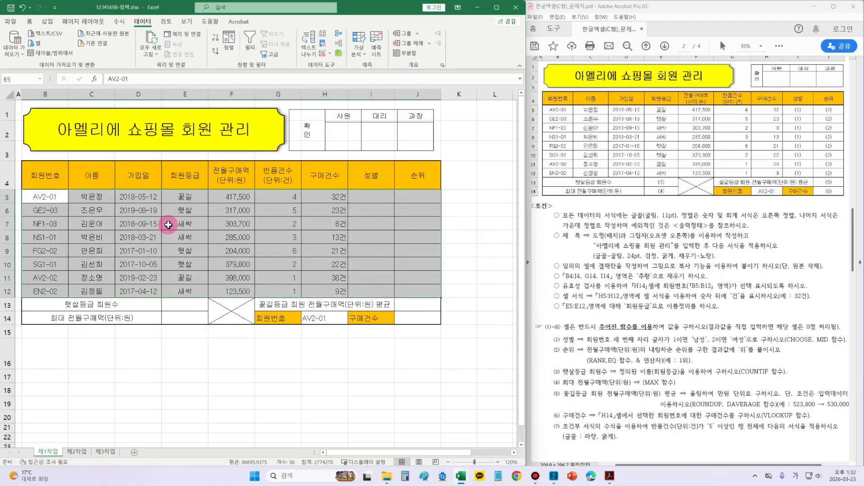
pyautogui.click(189, 228)
# Start a new formula-based conditional formatting rule for the member data range B5:J12
pyautogui.moveTo(45, 197)
pyautogui.mouseDown()
pyautogui.moveTo(431, 280)
pyautogui.moveTo(438, 291)
pyautogui.mouseUp()
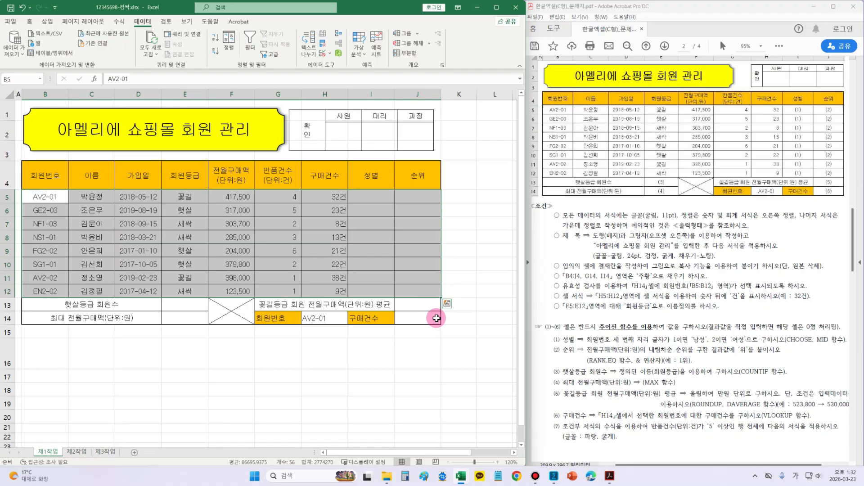
pyautogui.click(30, 22)
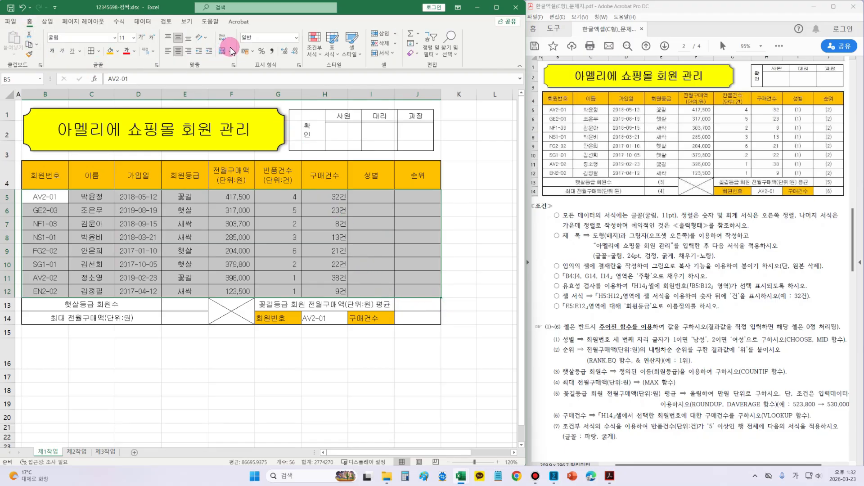
pyautogui.click(315, 58)
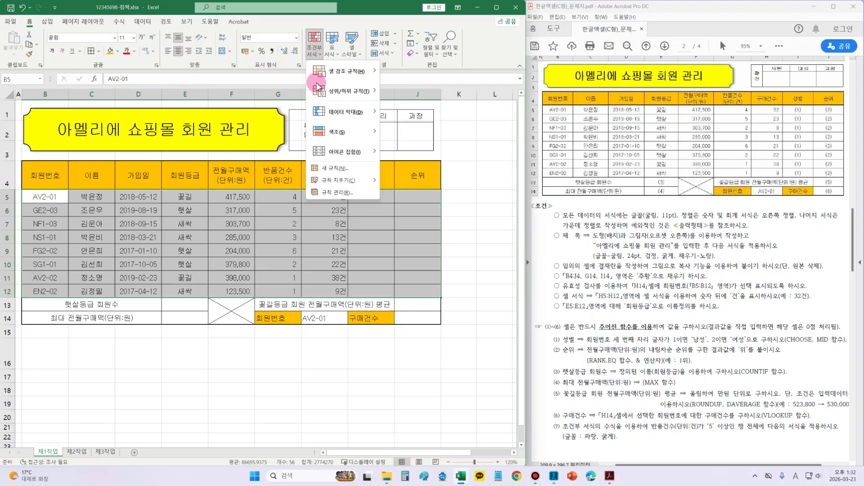
pyautogui.click(360, 172)
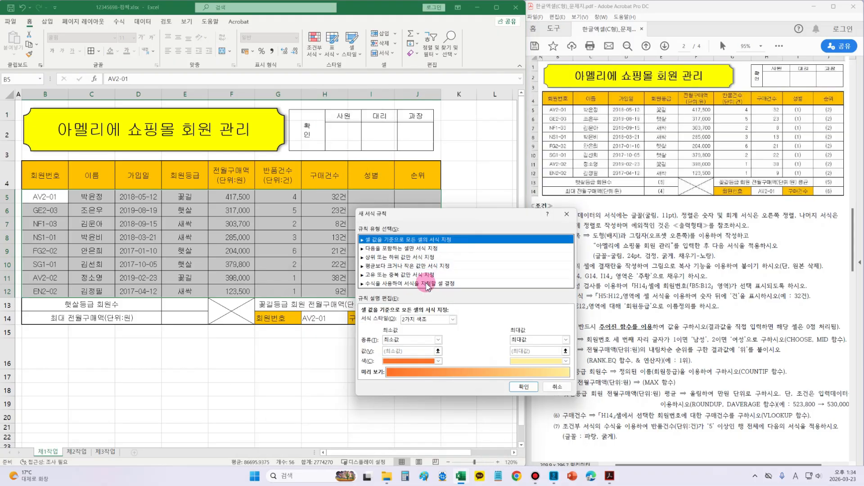
pyautogui.click(427, 284)
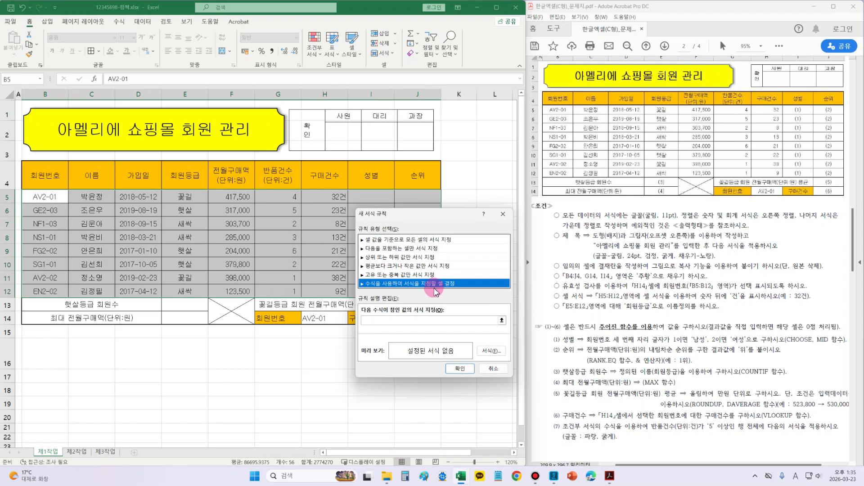
pyautogui.click(366, 320)
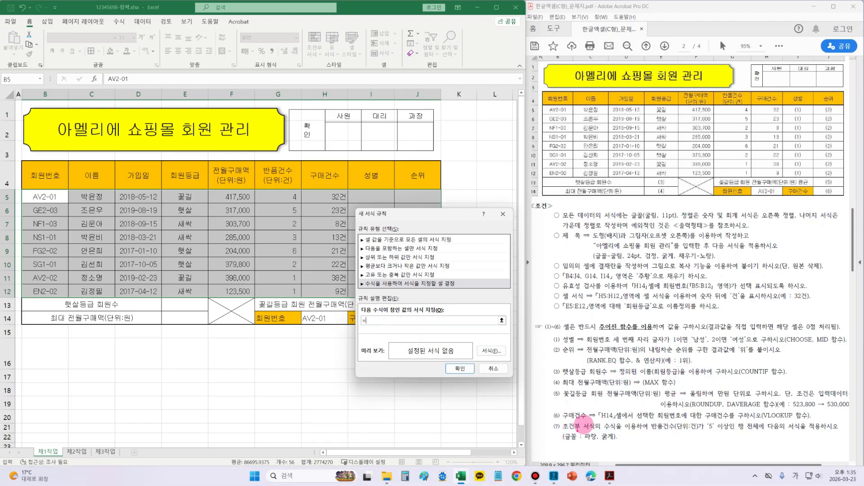
pyautogui.moveTo(648, 418)
pyautogui.mouseDown()
pyautogui.moveTo(678, 433)
pyautogui.moveTo(741, 432)
pyautogui.mouseUp()
pyautogui.moveTo(674, 434)
pyautogui.mouseDown()
pyautogui.moveTo(681, 446)
pyautogui.moveTo(689, 434)
pyautogui.mouseUp()
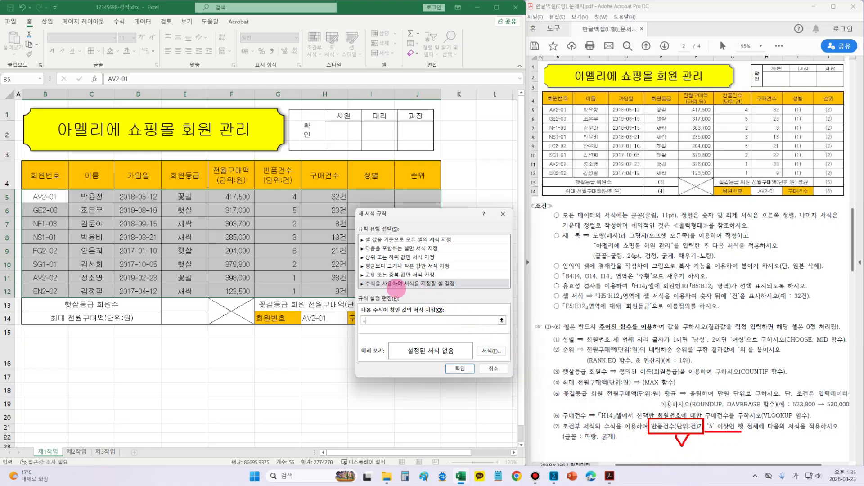
pyautogui.moveTo(250, 152)
pyautogui.mouseDown()
pyautogui.moveTo(275, 155)
pyautogui.moveTo(303, 298)
pyautogui.mouseUp()
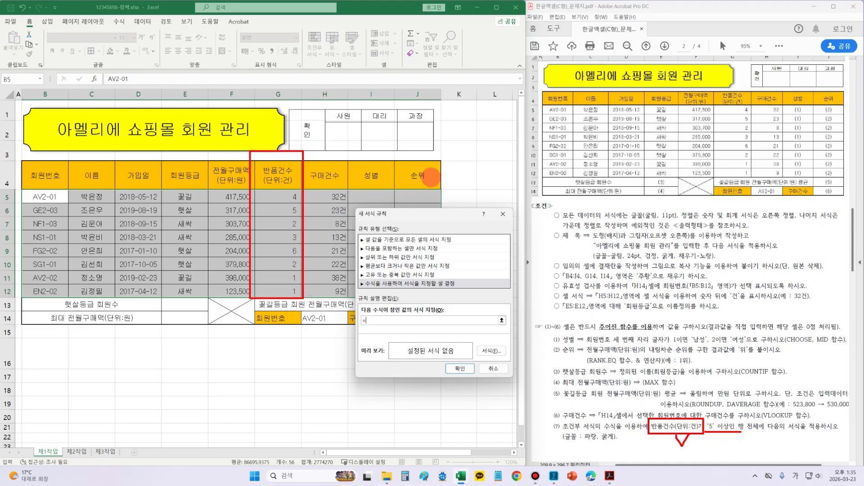
pyautogui.moveTo(183, 155); pyautogui.dragTo(235, 197)
pyautogui.moveTo(182, 175)
pyautogui.mouseDown()
pyautogui.moveTo(183, 200)
pyautogui.moveTo(194, 210)
pyautogui.moveTo(234, 216)
pyautogui.moveTo(186, 224)
pyautogui.moveTo(232, 225)
pyautogui.moveTo(212, 268)
pyautogui.moveTo(191, 275)
pyautogui.moveTo(222, 296)
pyautogui.mouseUp()
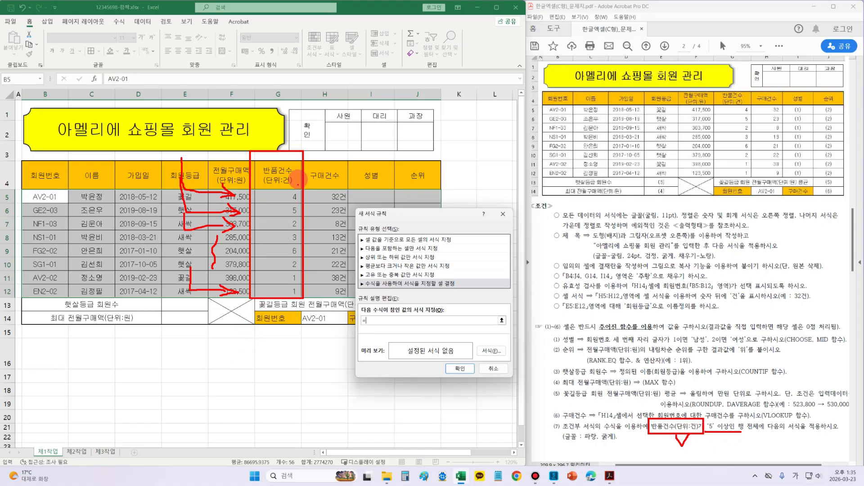
pyautogui.moveTo(296, 92)
pyautogui.mouseDown()
pyautogui.moveTo(290, 117)
pyautogui.moveTo(295, 88)
pyautogui.mouseUp()
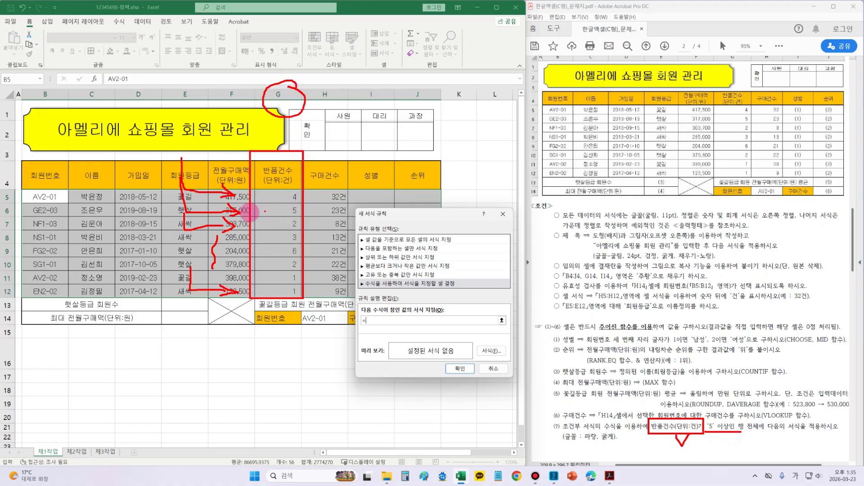
pyautogui.moveTo(14, 198)
pyautogui.mouseDown()
pyautogui.moveTo(67, 266)
pyautogui.moveTo(39, 198)
pyautogui.mouseUp()
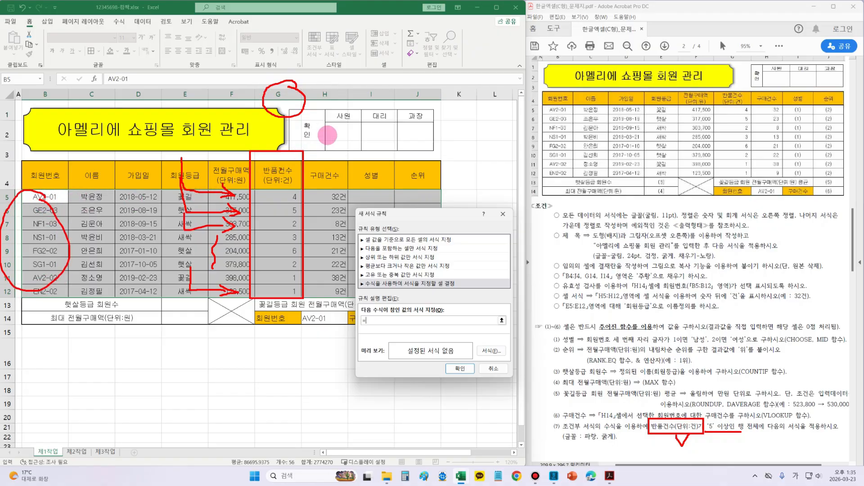
pyautogui.moveTo(264, 93)
pyautogui.mouseDown()
pyautogui.moveTo(250, 112)
pyautogui.moveTo(242, 110)
pyautogui.mouseUp()
pyautogui.moveTo(247, 78); pyautogui.dragTo(243, 113)
pyautogui.moveTo(253, 77); pyautogui.dragTo(252, 113)
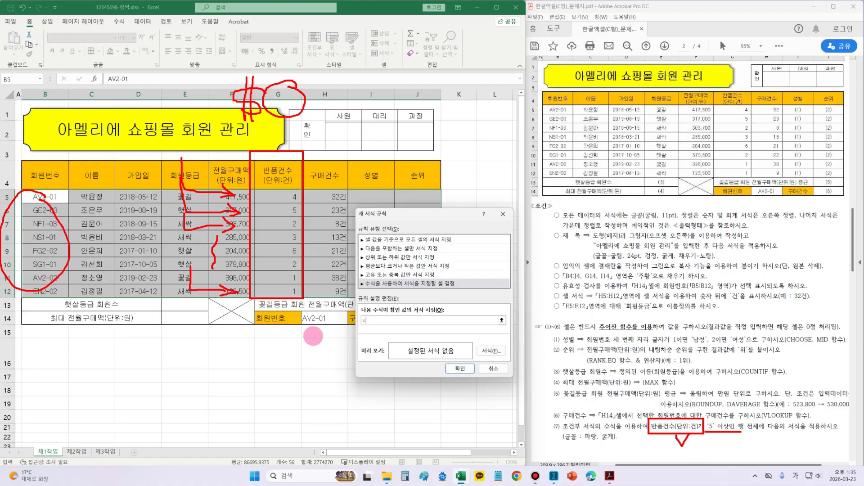
pyautogui.press('Escape')
# Set the rule formula to =$G5>=5 with a bold, standard blue font and apply the rule
pyautogui.click(290, 196)
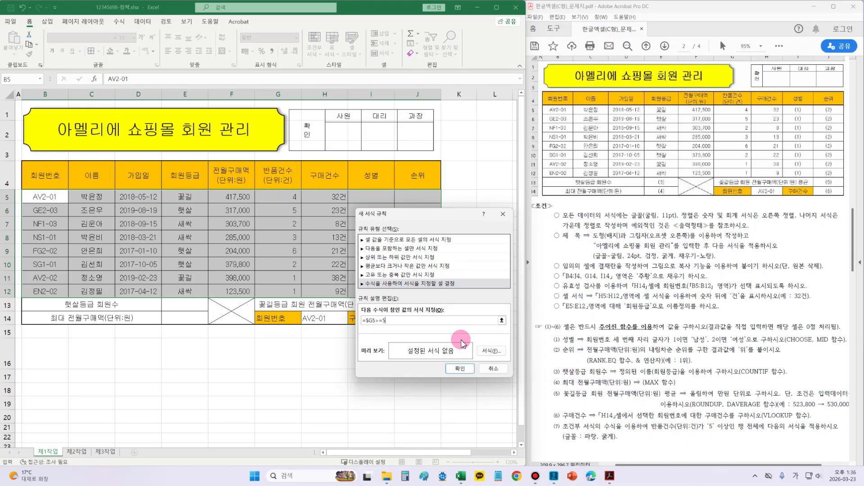
pyautogui.click(492, 354)
pyautogui.moveTo(405, 188); pyautogui.dragTo(445, 182)
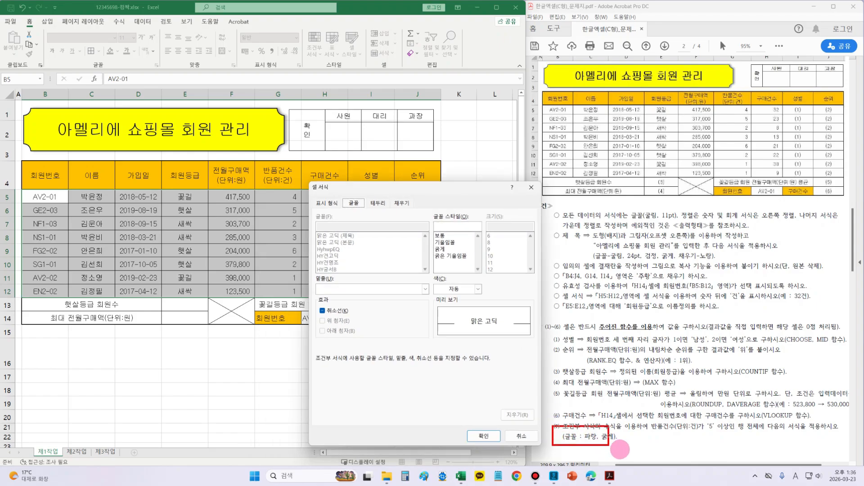
pyautogui.click(445, 249)
pyautogui.click(478, 289)
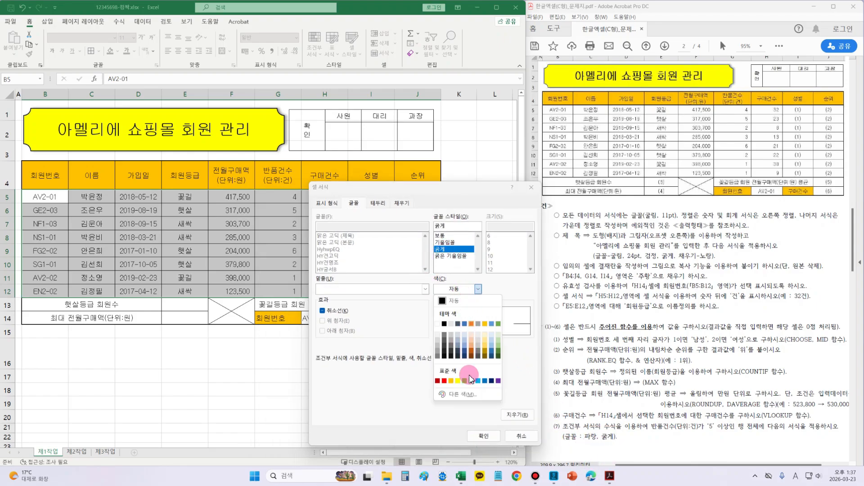
pyautogui.click(485, 380)
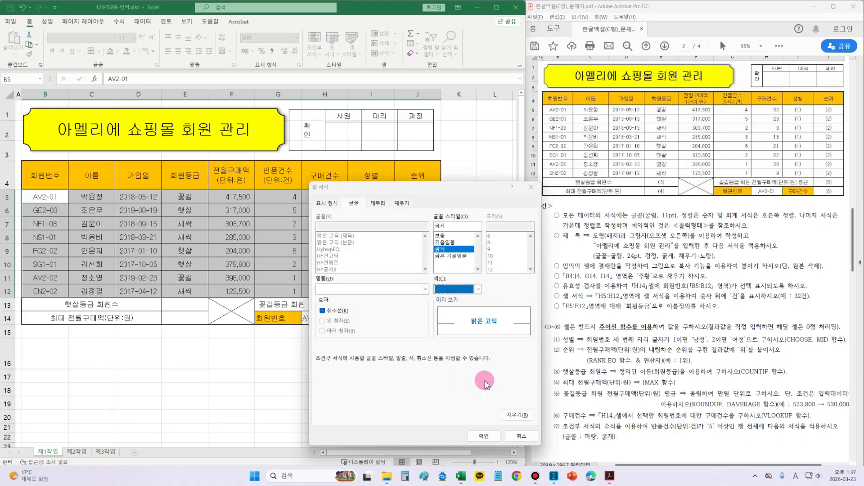
pyautogui.click(489, 437)
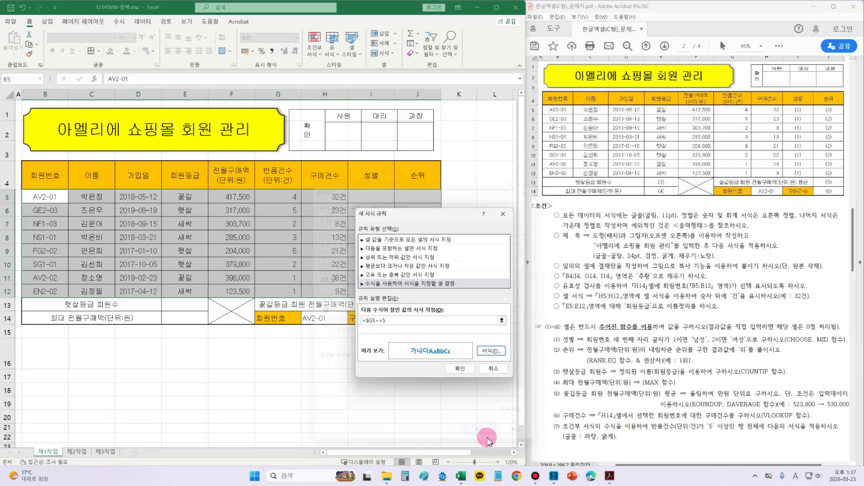
pyautogui.click(460, 368)
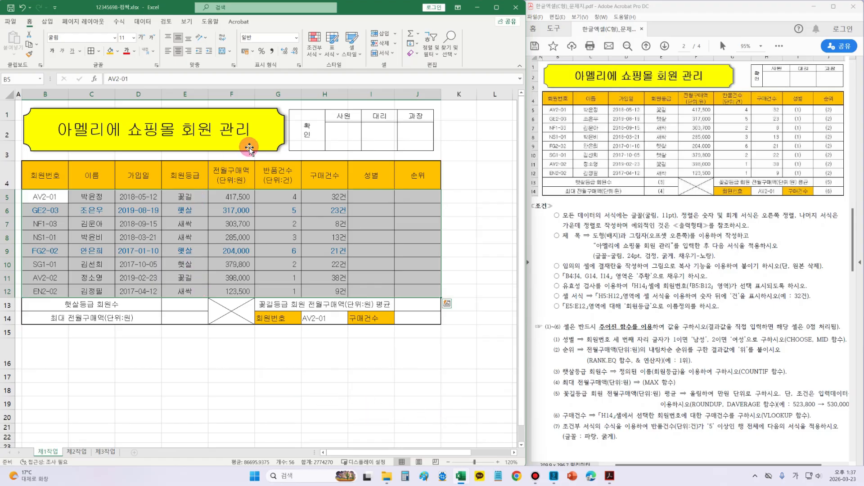
pyautogui.click(297, 379)
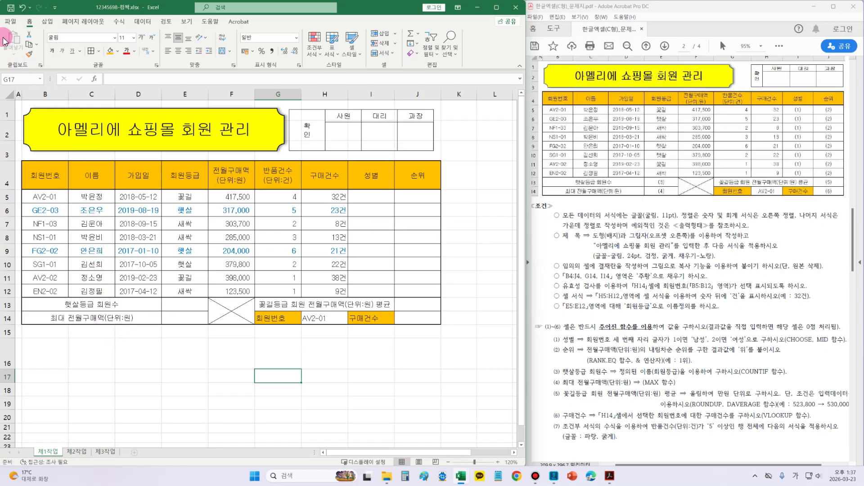
# Open the 제2작업 sheet and examine the exam instructions for its filter and formatting task
pyautogui.click(81, 453)
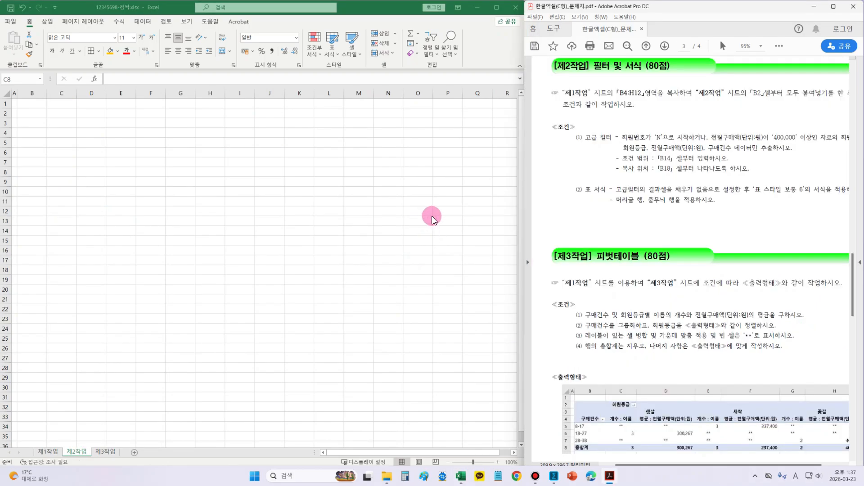
pyautogui.moveTo(532, 54); pyautogui.dragTo(696, 77)
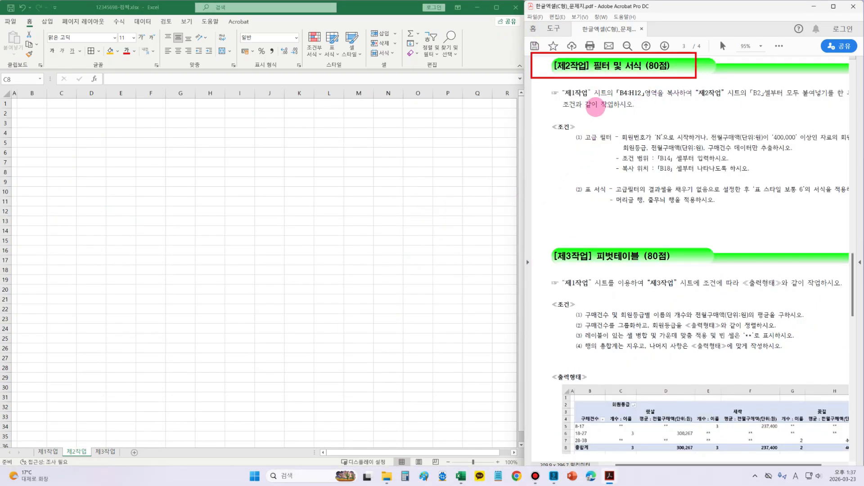
pyautogui.moveTo(552, 100); pyautogui.dragTo(649, 106)
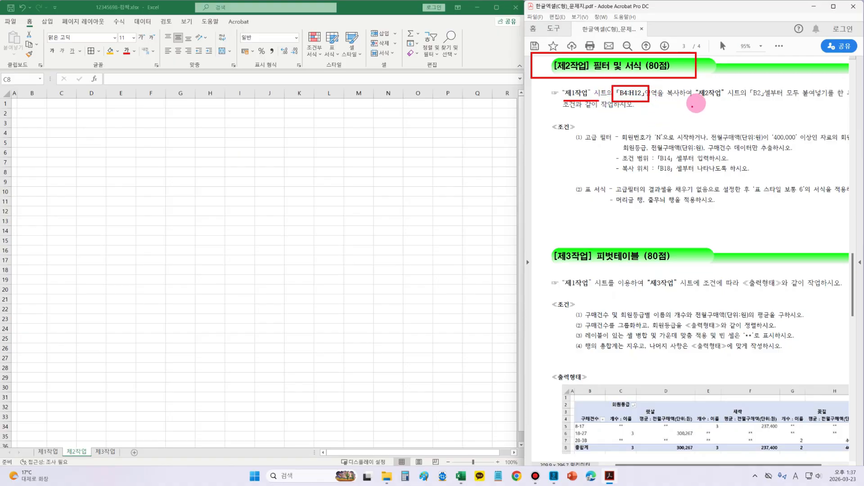
pyautogui.moveTo(692, 100)
pyautogui.mouseDown()
pyautogui.moveTo(761, 100)
pyautogui.moveTo(745, 96)
pyautogui.moveTo(757, 83)
pyautogui.moveTo(761, 101)
pyautogui.mouseUp()
pyautogui.moveTo(56, 107)
pyautogui.mouseDown()
pyautogui.moveTo(29, 107)
pyautogui.moveTo(45, 120)
pyautogui.moveTo(49, 110)
pyautogui.mouseUp()
pyautogui.press('Escape')
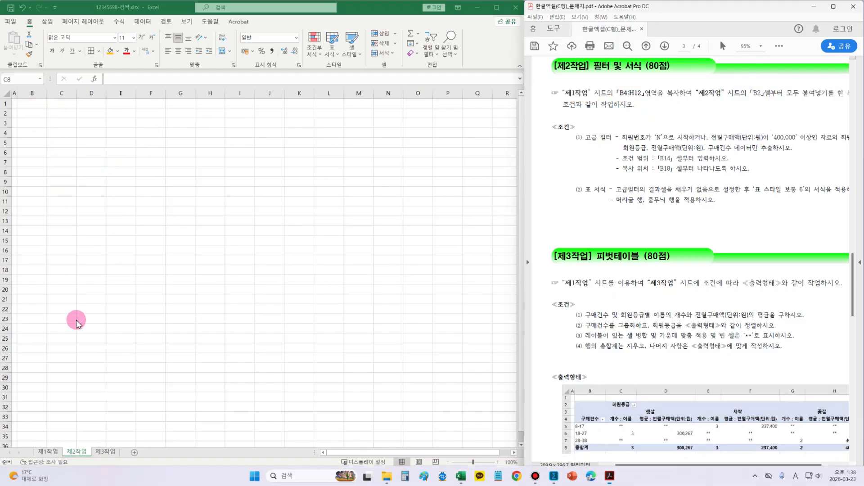
# Copy B4:H12 from the 제1작업 sheet and paste it at B2 of 제2작업, keeping the source column widths
pyautogui.click(49, 452)
pyautogui.moveTo(45, 177); pyautogui.dragTo(341, 291)
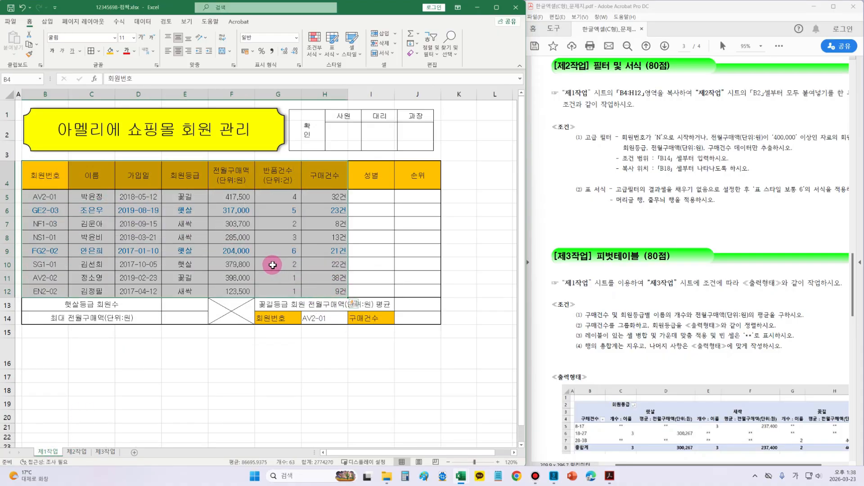
pyautogui.hotkey('ctrl', 'c')
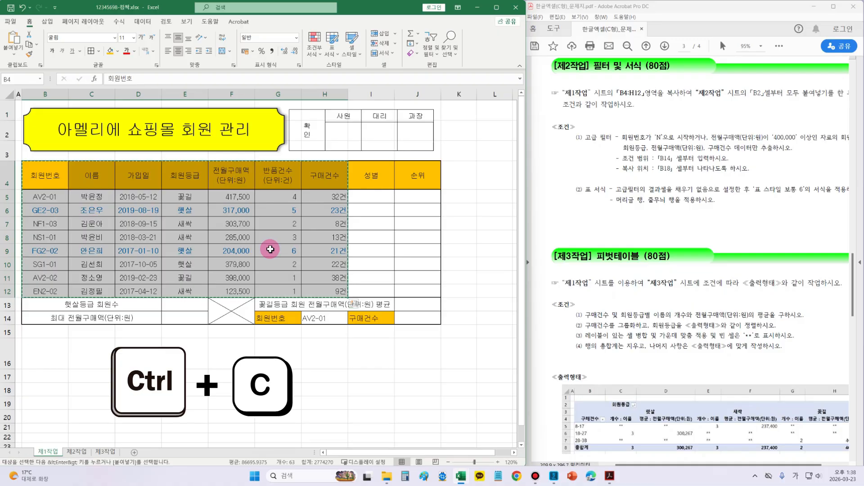
pyautogui.click(77, 452)
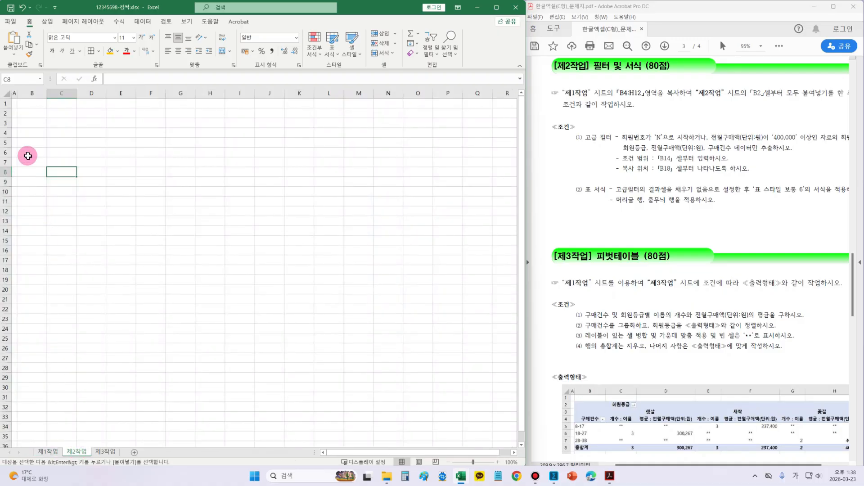
pyautogui.click(32, 113)
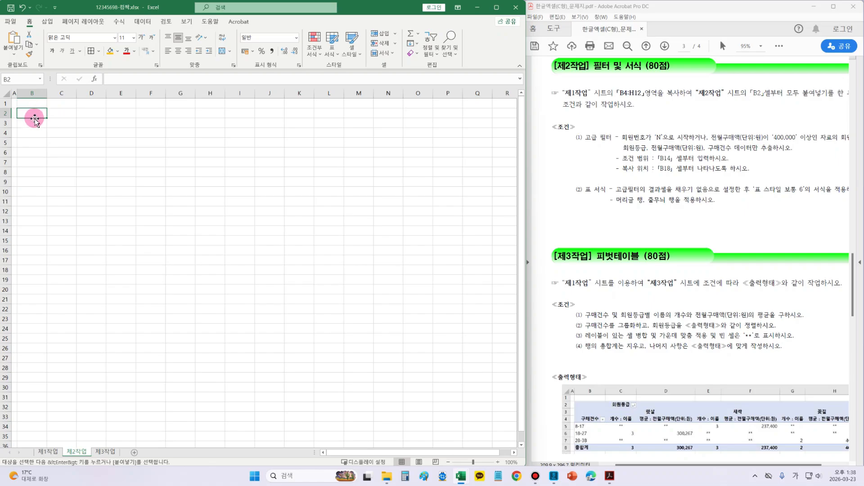
pyautogui.click(15, 56)
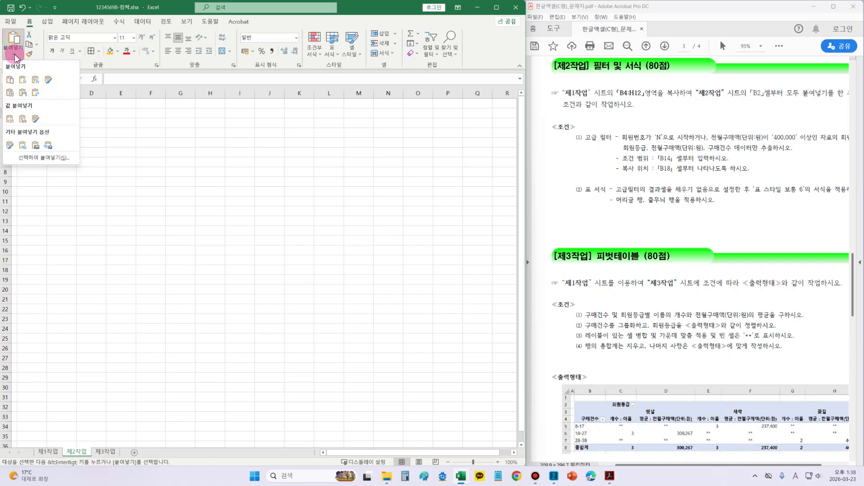
pyautogui.click(25, 94)
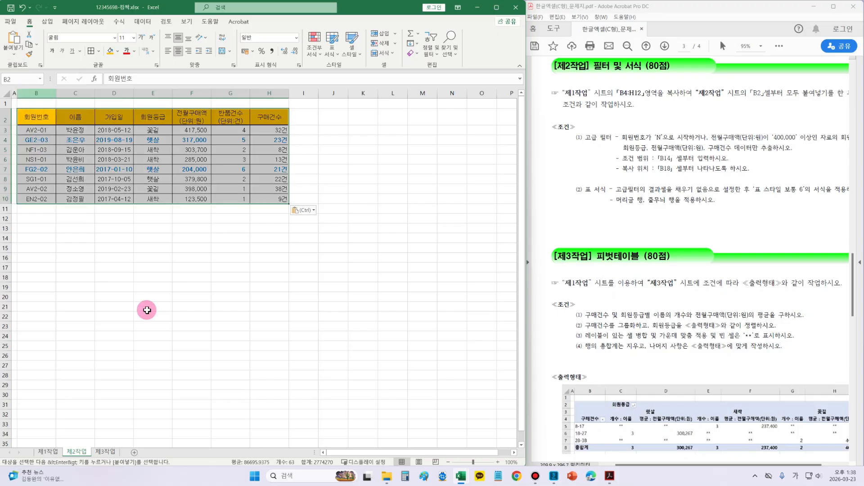
pyautogui.click(155, 316)
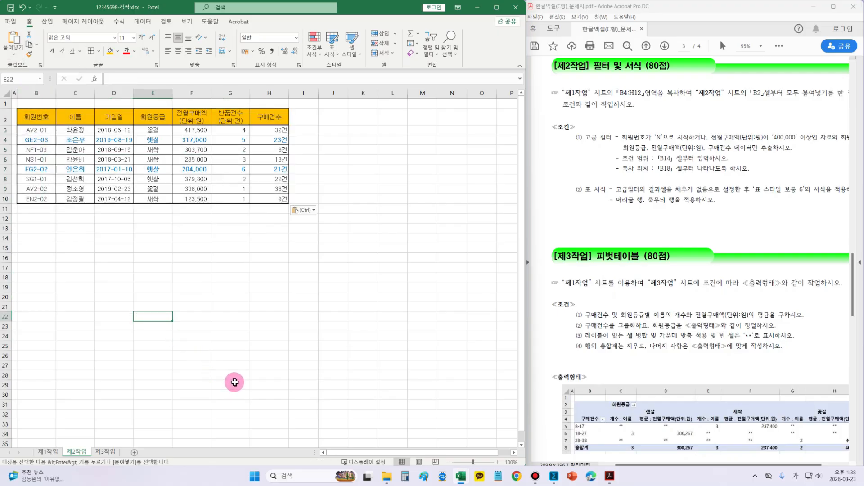
# Copy the 회원번호 and 전월구매액(단위:원) headers to B14:C14 as the advanced filter's criteria headings
pyautogui.moveTo(599, 161); pyautogui.dragTo(567, 160)
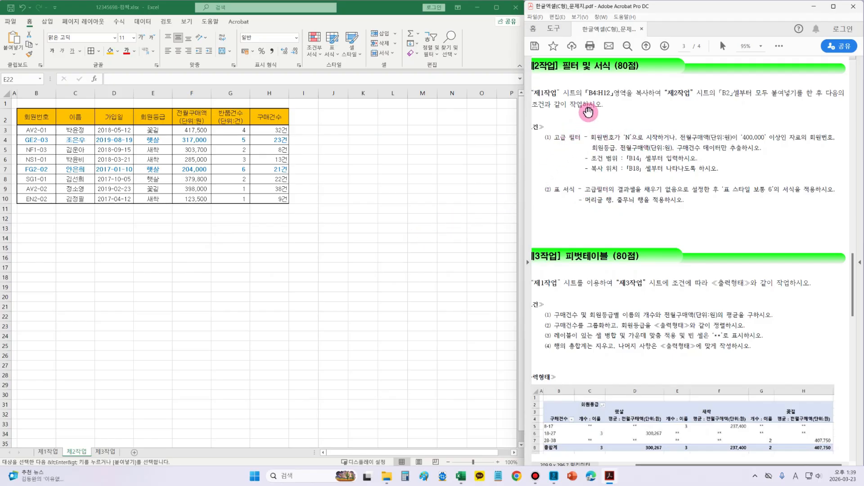
pyautogui.moveTo(576, 126); pyautogui.dragTo(615, 144)
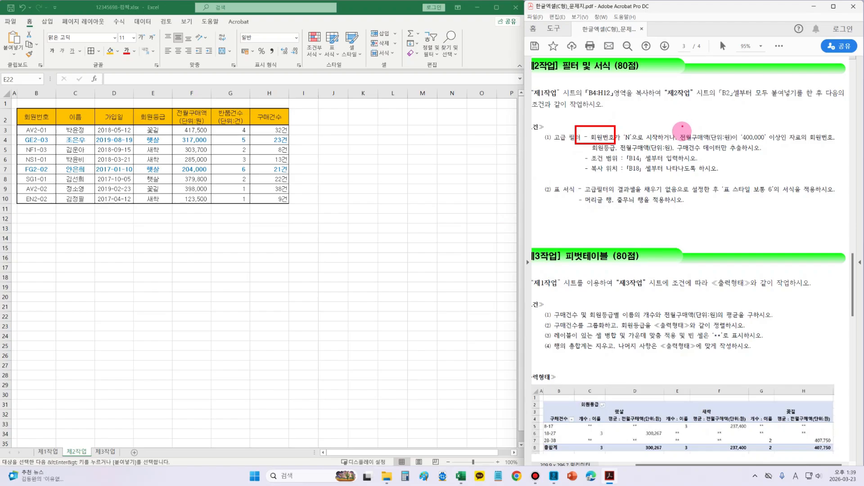
pyautogui.moveTo(676, 122); pyautogui.dragTo(713, 144)
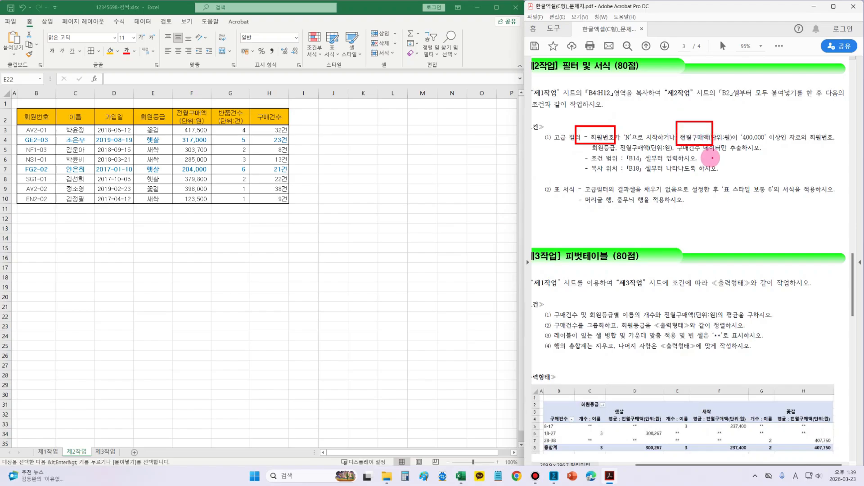
pyautogui.moveTo(626, 143); pyautogui.dragTo(655, 142)
pyautogui.moveTo(742, 143); pyautogui.dragTo(799, 144)
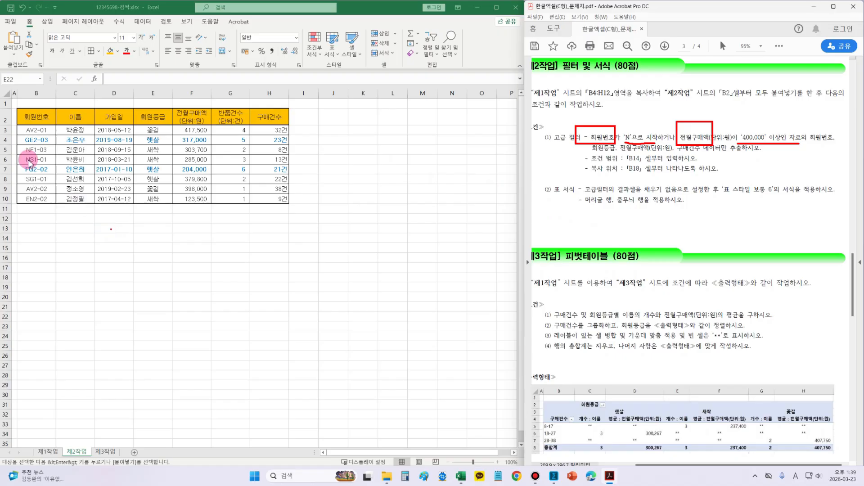
pyautogui.click(39, 116)
pyautogui.hotkey('ctrl', 'v')
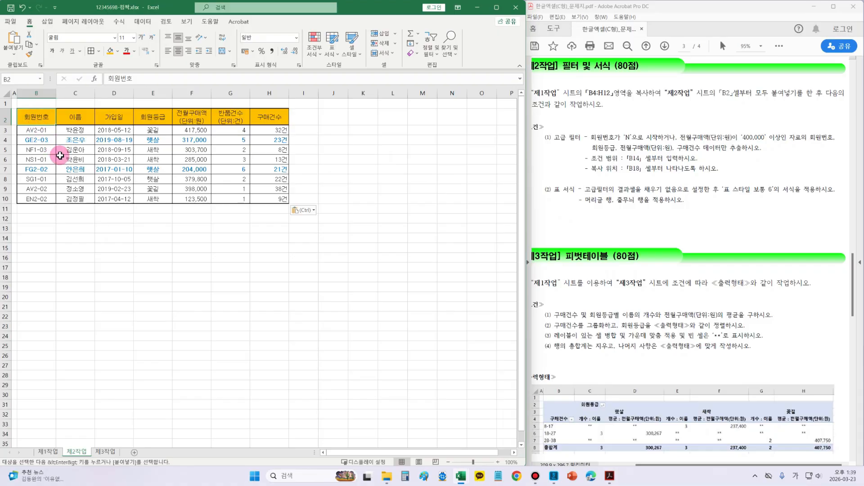
pyautogui.keyDown('ctrl'); pyautogui.click(198, 118); pyautogui.keyUp('ctrl')
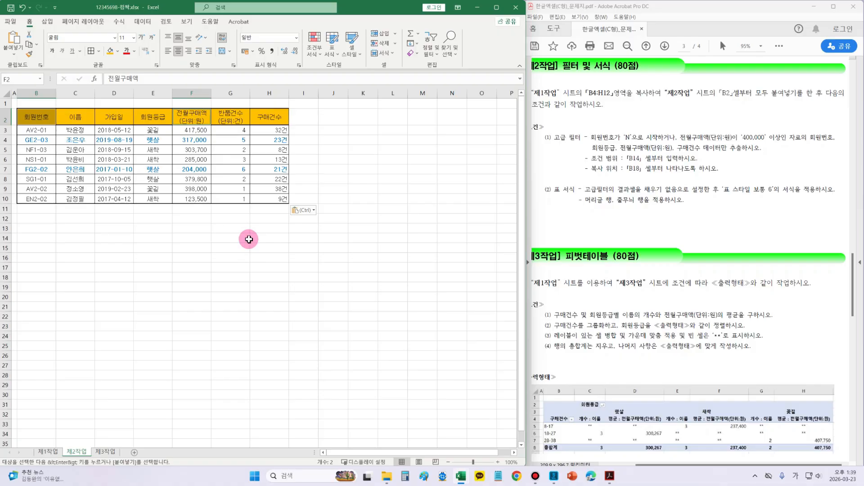
pyautogui.hotkey('ctrl', 'c')
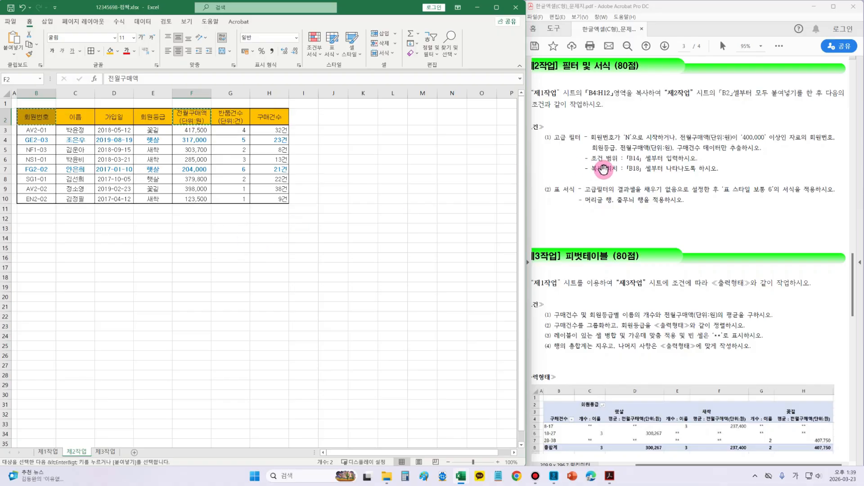
pyautogui.moveTo(615, 152); pyautogui.dragTo(646, 164)
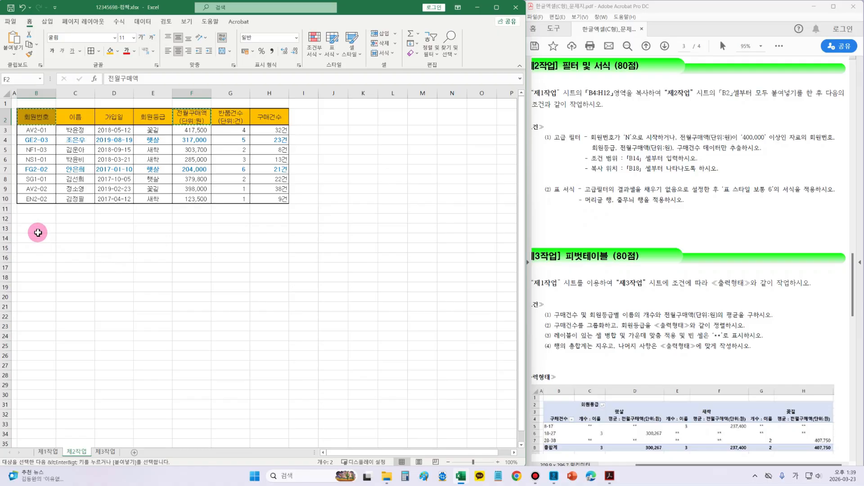
pyautogui.click(43, 239)
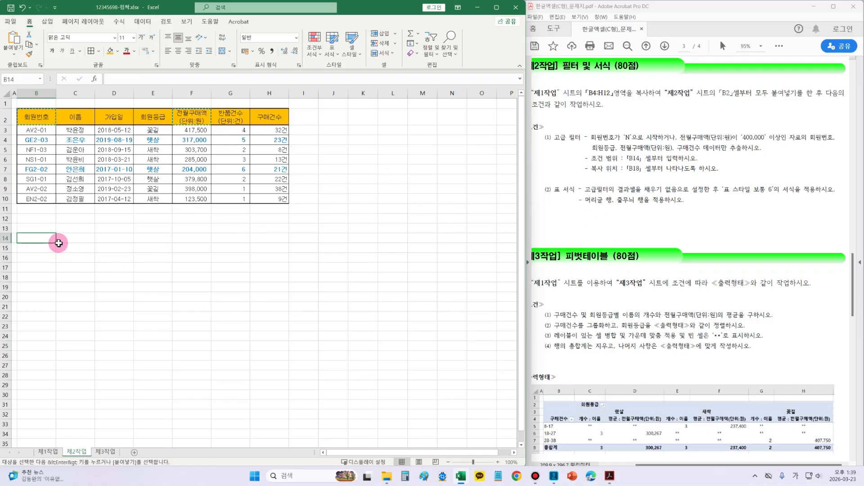
pyautogui.hotkey('ctrl', 'v')
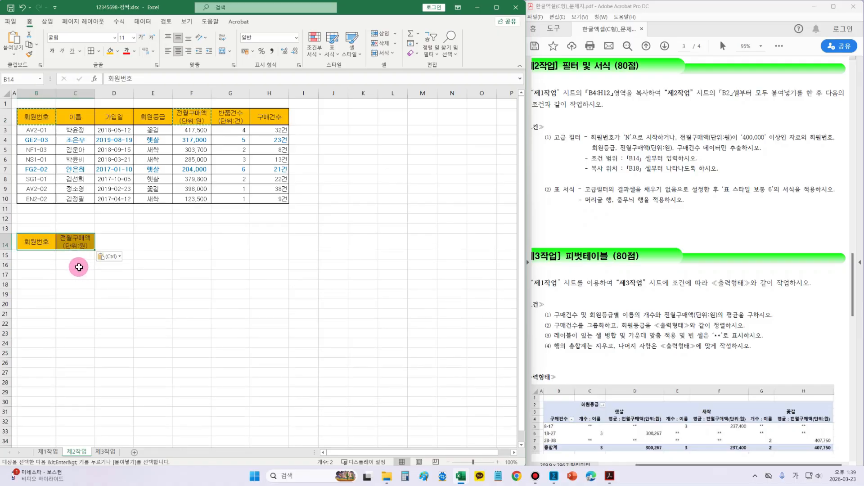
pyautogui.click(138, 272)
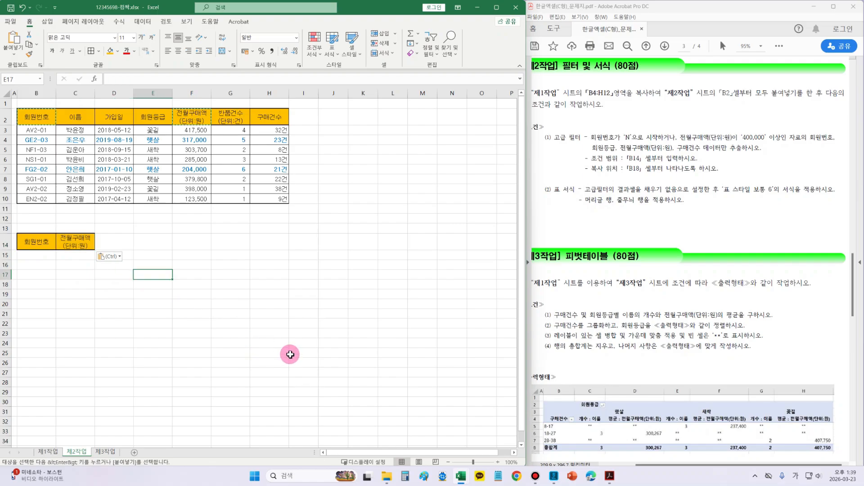
# Review a reference picture on AND and OR advanced filter criteria, and delete it from the sheet
pyautogui.click(315, 291)
pyautogui.click(204, 298)
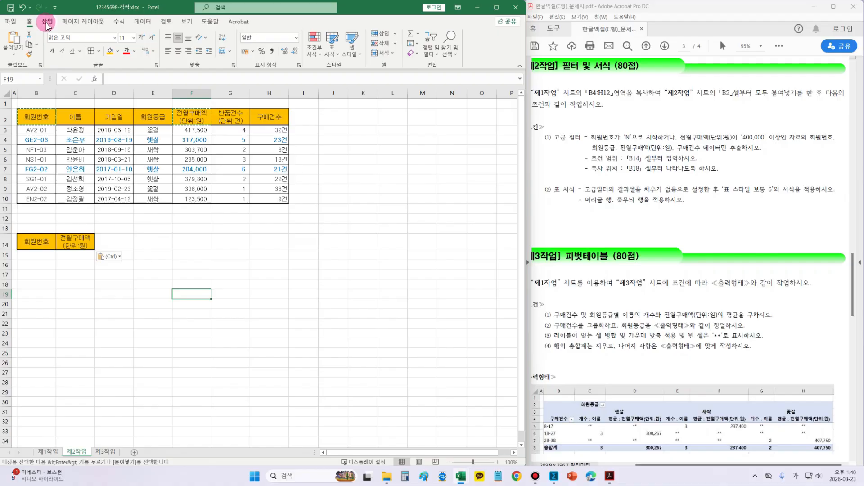
pyautogui.click(46, 23)
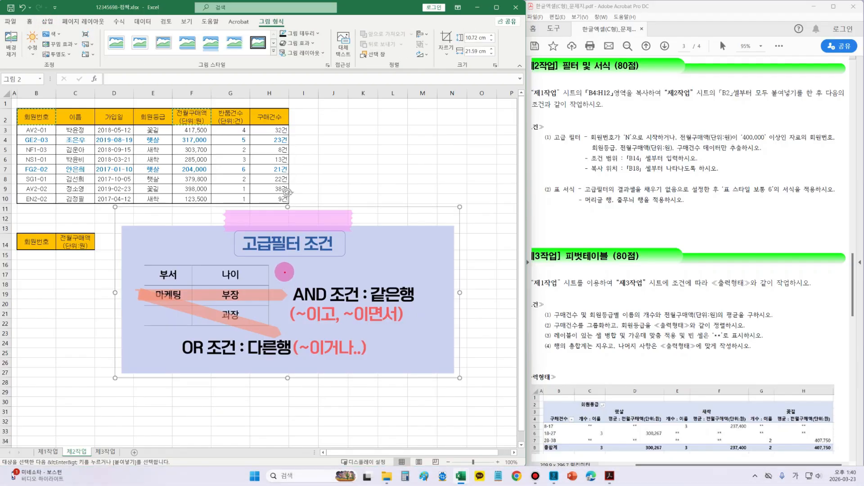
pyautogui.moveTo(285, 272); pyautogui.dragTo(327, 303)
pyautogui.moveTo(163, 333)
pyautogui.mouseDown()
pyautogui.moveTo(198, 360)
pyautogui.moveTo(219, 348)
pyautogui.mouseUp()
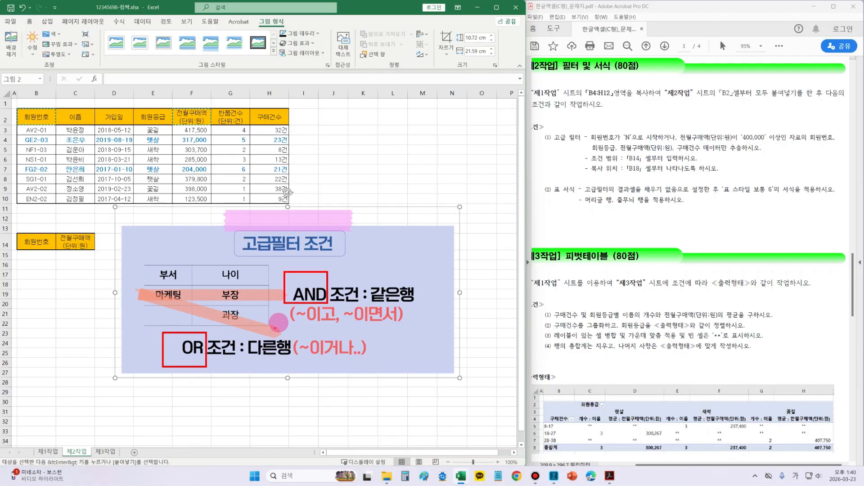
pyautogui.moveTo(296, 327); pyautogui.dragTo(403, 329)
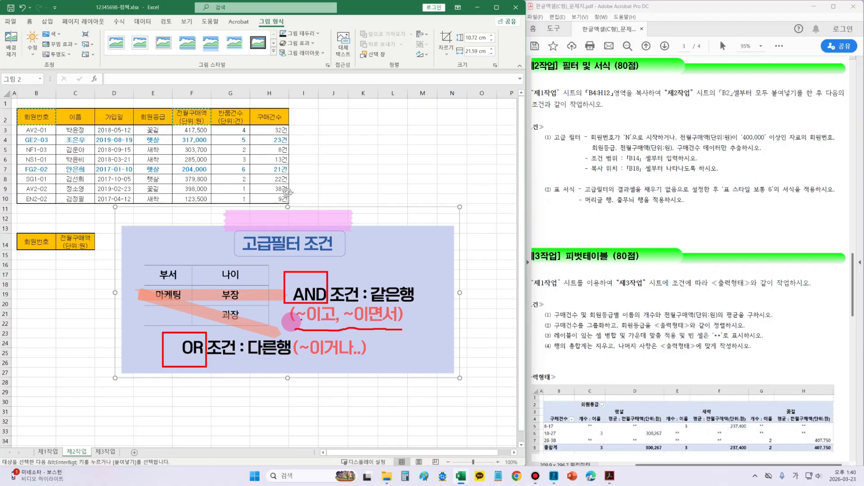
pyautogui.moveTo(310, 347); pyautogui.dragTo(369, 358)
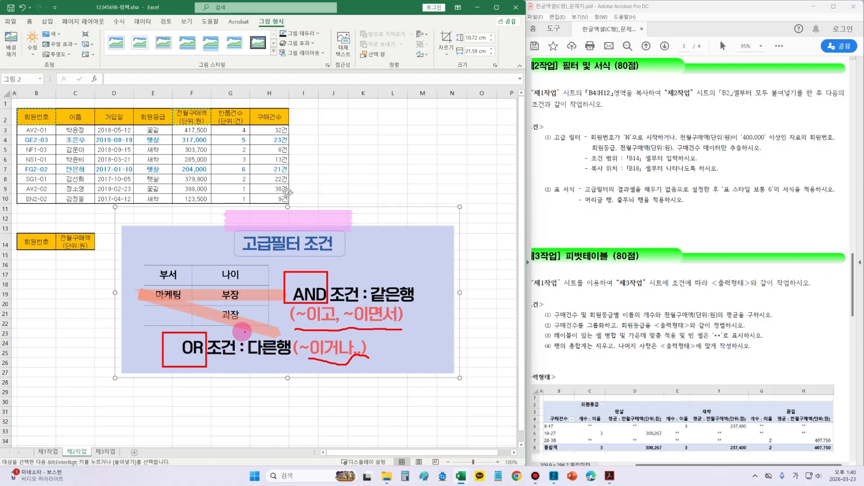
pyautogui.moveTo(129, 282); pyautogui.dragTo(276, 303)
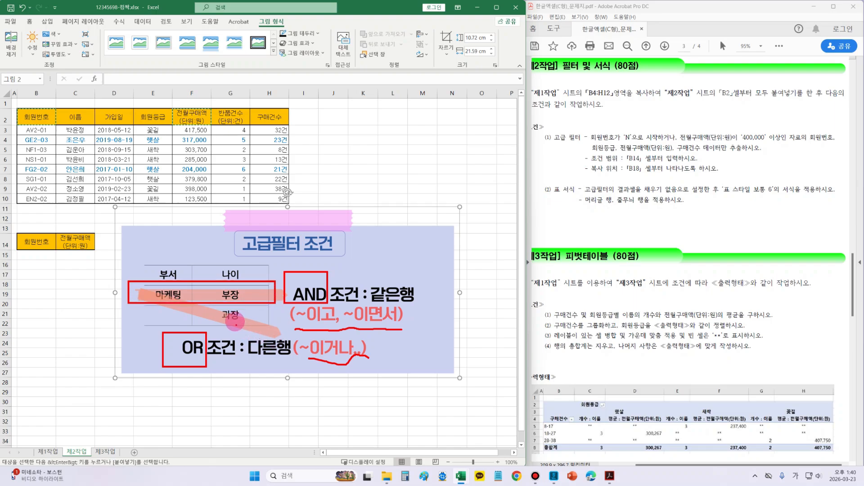
pyautogui.moveTo(273, 321)
pyautogui.mouseDown()
pyautogui.moveTo(169, 275)
pyautogui.moveTo(170, 324)
pyautogui.moveTo(272, 334)
pyautogui.moveTo(276, 320)
pyautogui.mouseUp()
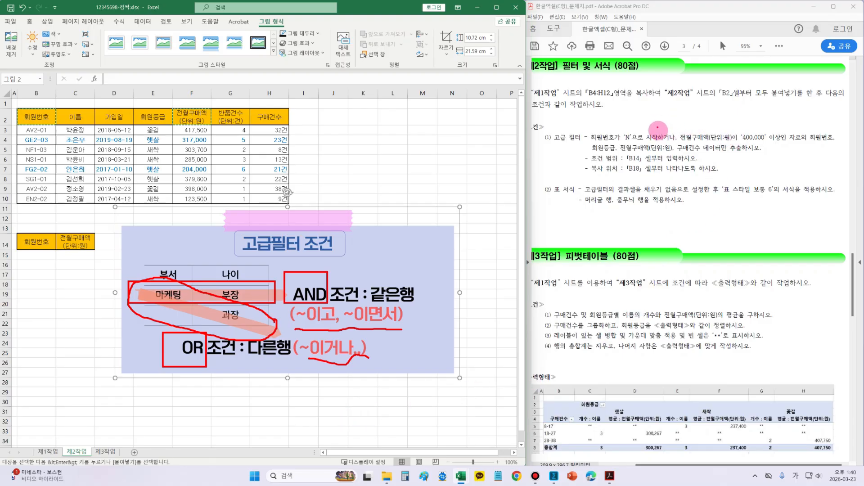
pyautogui.moveTo(646, 125); pyautogui.dragTo(677, 142)
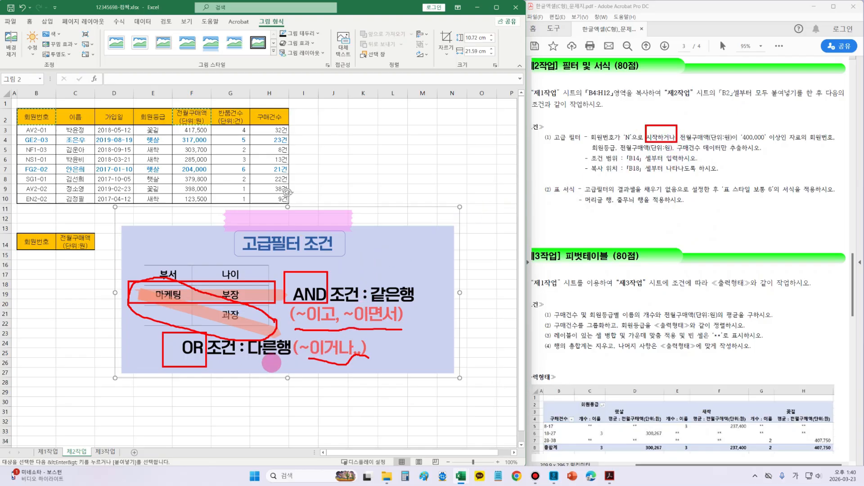
pyautogui.moveTo(142, 341)
pyautogui.mouseDown()
pyautogui.moveTo(160, 356)
pyautogui.moveTo(175, 329)
pyautogui.mouseUp()
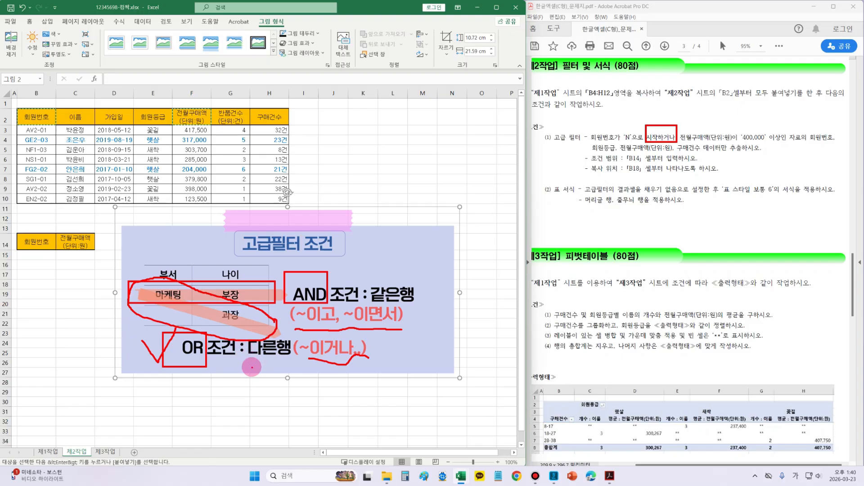
pyautogui.press('Escape')
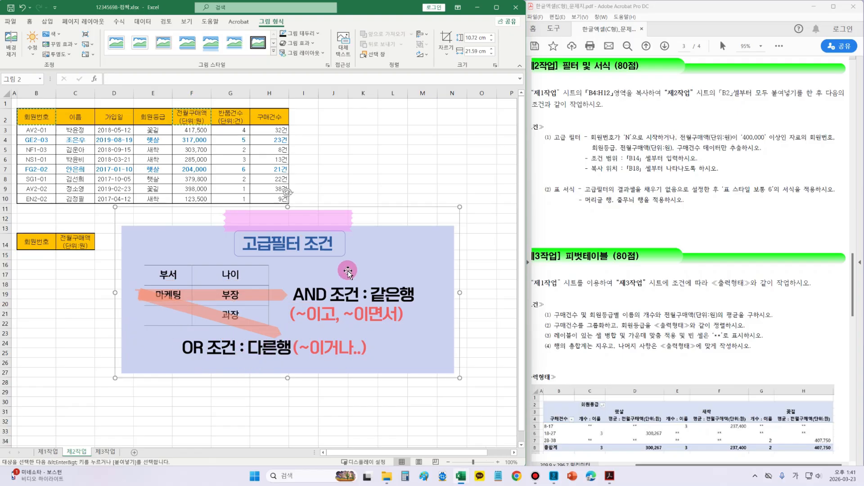
pyautogui.press('Delete')
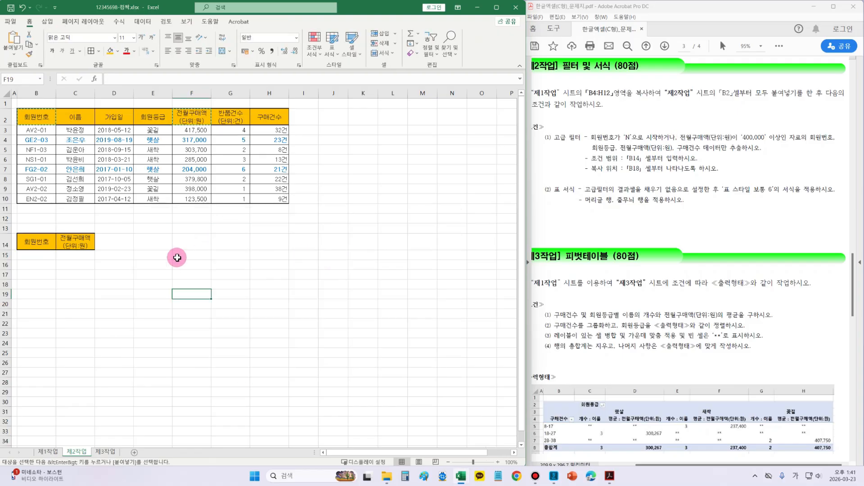
# Enter the OR criteria N* in B15 under 회원번호 and >=400000 in C16 under 전월구매액
pyautogui.click(45, 255)
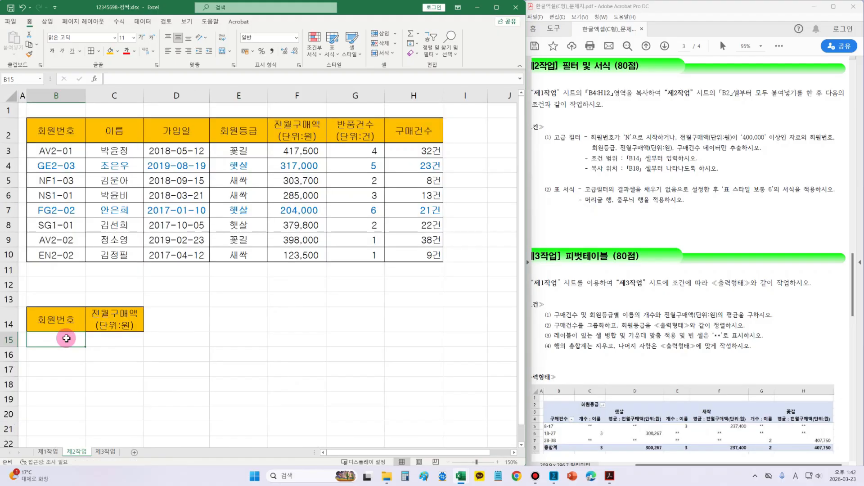
pyautogui.write('N')
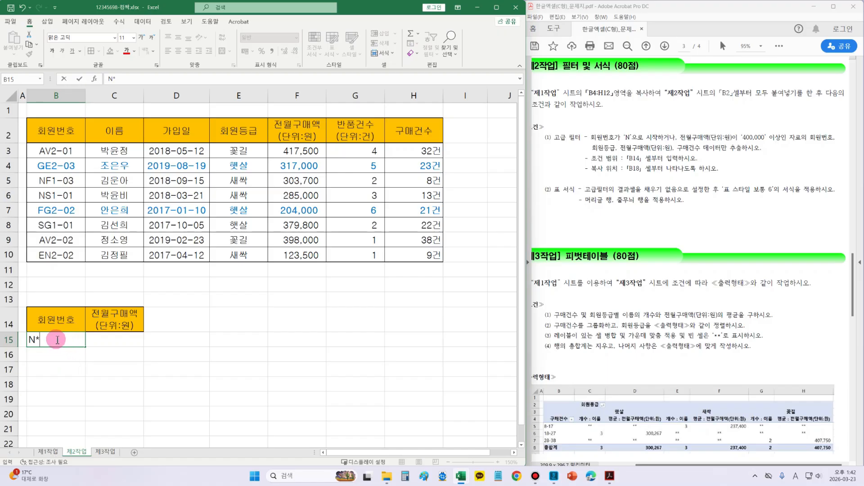
pyautogui.write('*')
pyautogui.click(104, 353)
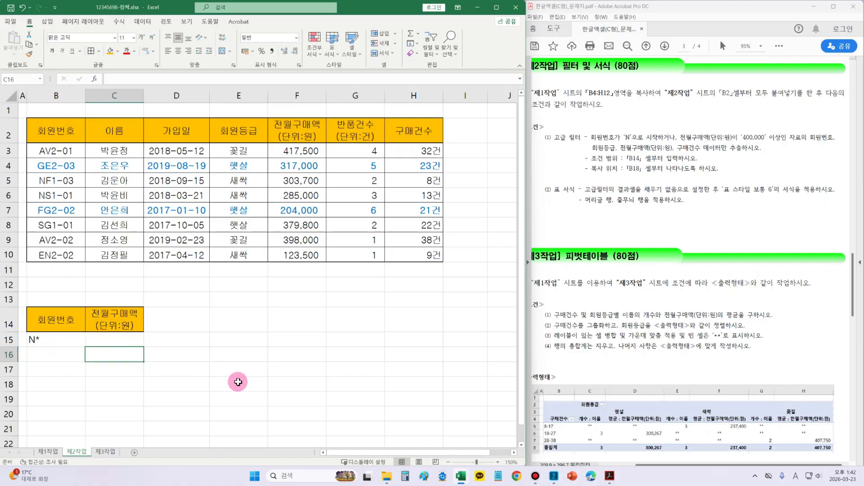
pyautogui.write('>=40000')
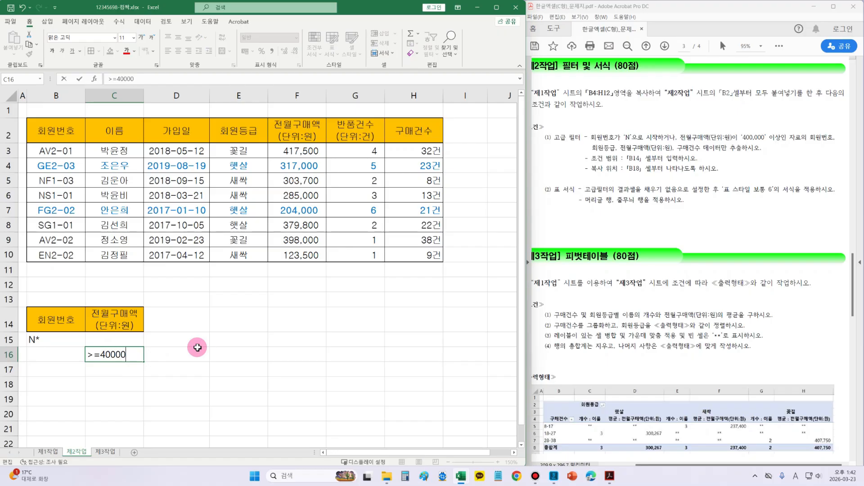
pyautogui.write('0')
pyautogui.click(197, 348)
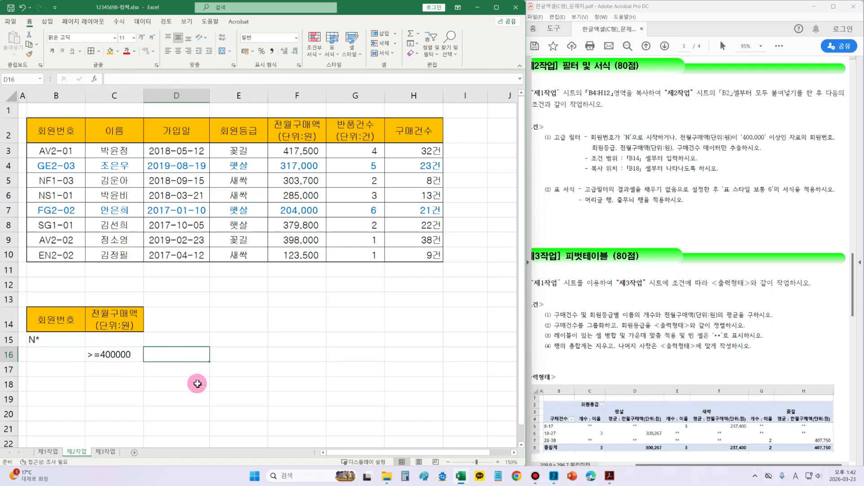
pyautogui.click(45, 340)
pyautogui.moveTo(45, 339); pyautogui.dragTo(114, 354)
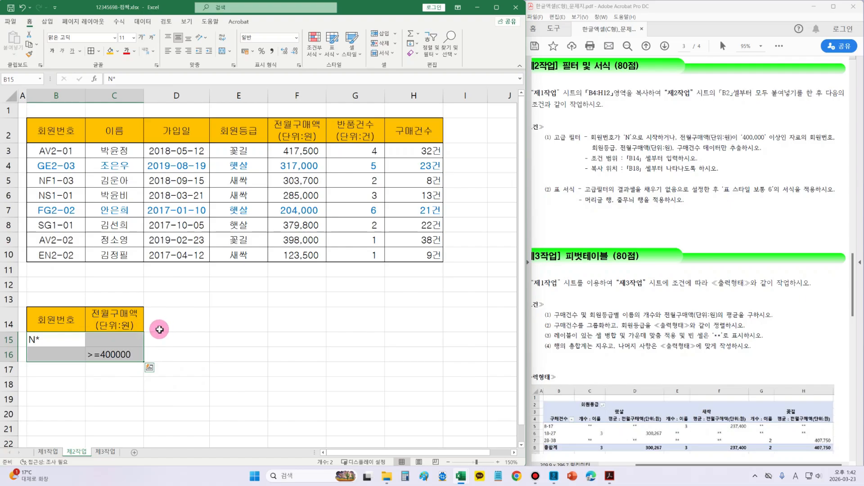
# Start an advanced filter on 제2작업 that copies results to another location, with B2:H10 as the list range
pyautogui.click(224, 325)
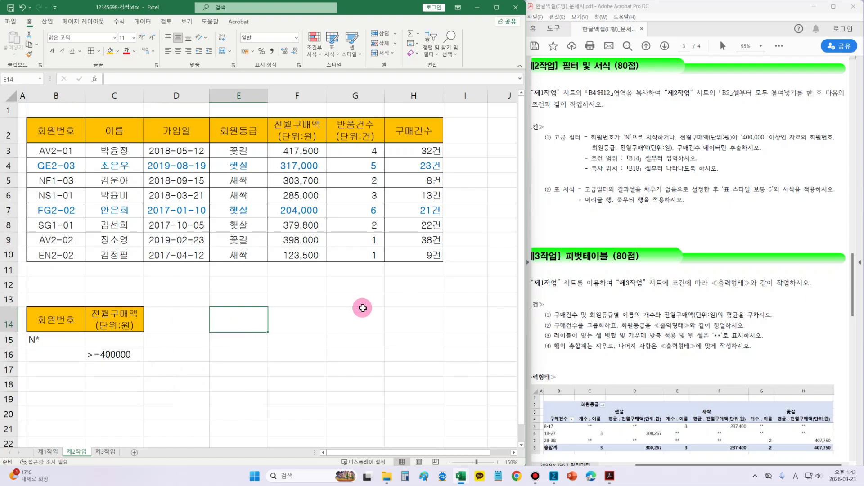
pyautogui.moveTo(618, 161); pyautogui.dragTo(657, 174)
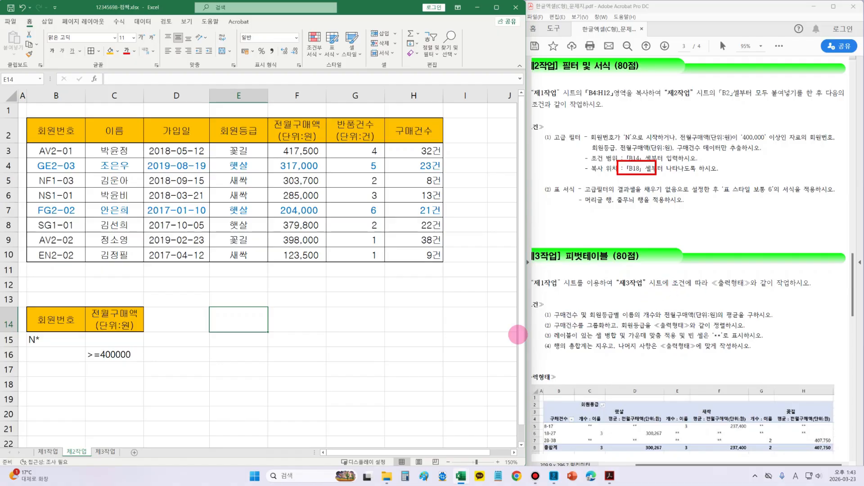
pyautogui.click(61, 386)
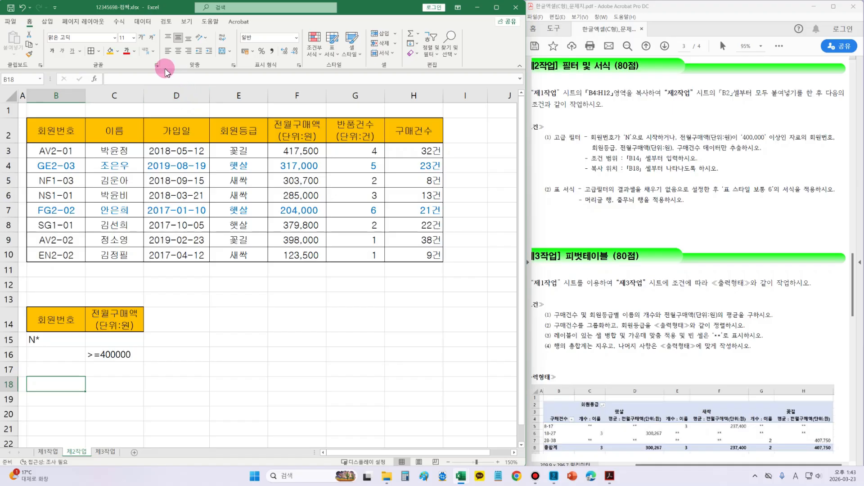
pyautogui.click(136, 24)
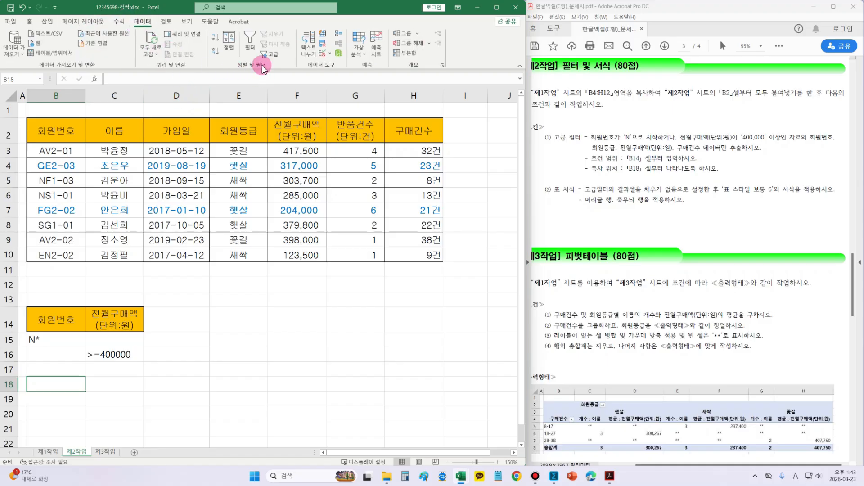
pyautogui.click(271, 56)
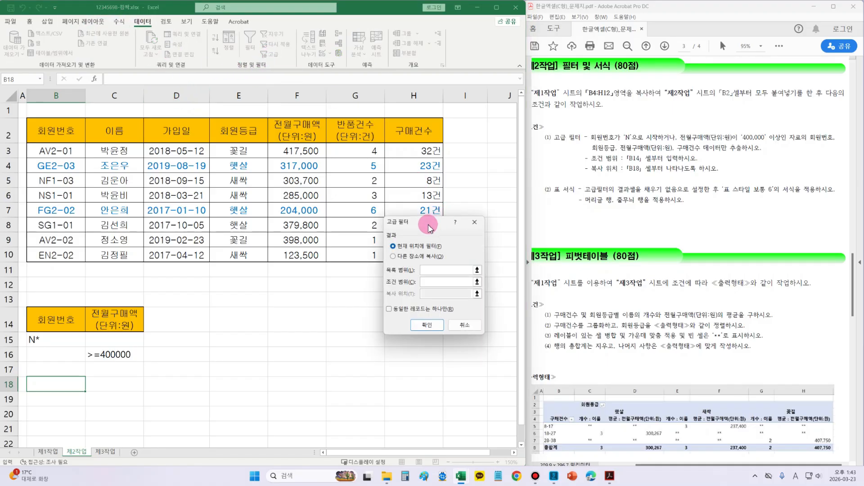
pyautogui.moveTo(442, 218); pyautogui.dragTo(259, 279)
pyautogui.click(238, 314)
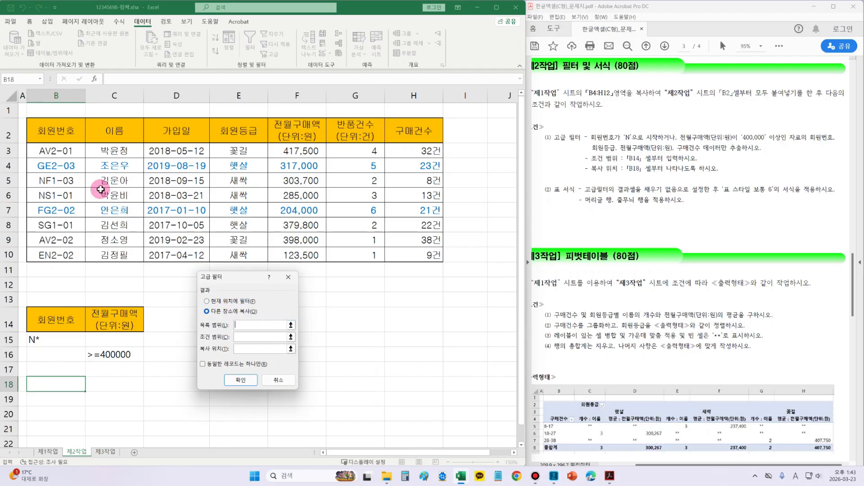
pyautogui.moveTo(39, 135); pyautogui.dragTo(427, 257)
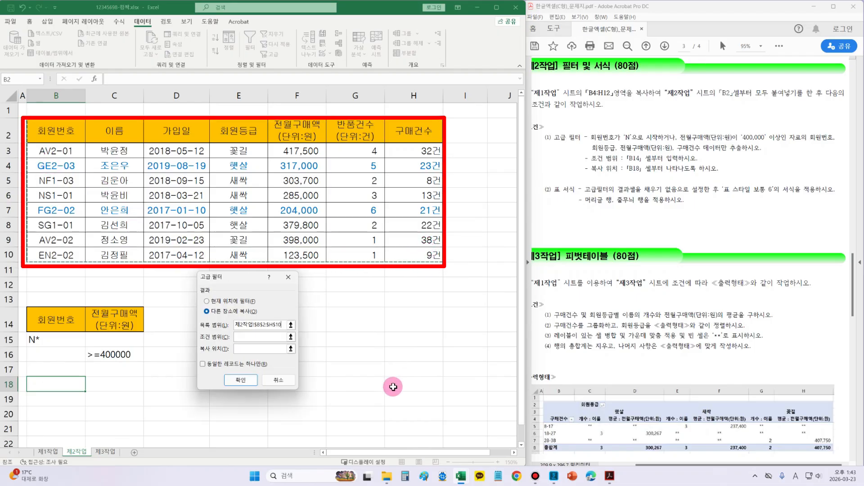
# Set the advanced filter's criteria range to B14:C16 and copy destination to B18, and run the filter
pyautogui.click(253, 336)
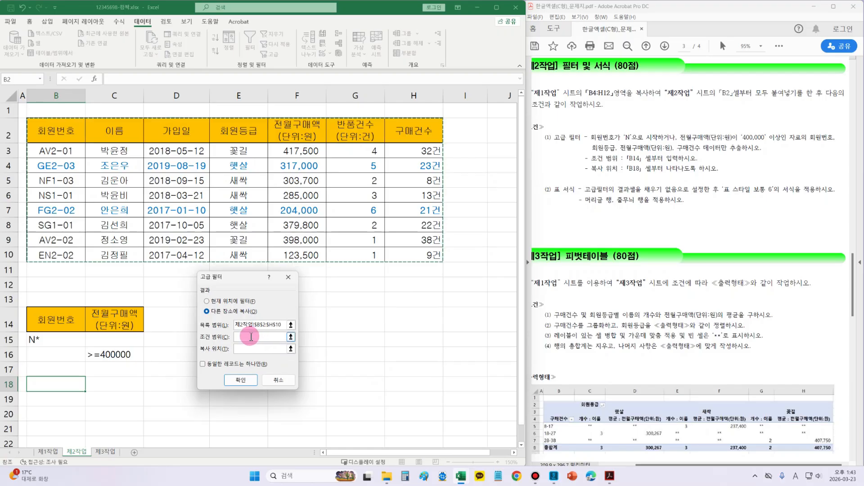
pyautogui.moveTo(52, 318); pyautogui.dragTo(119, 357)
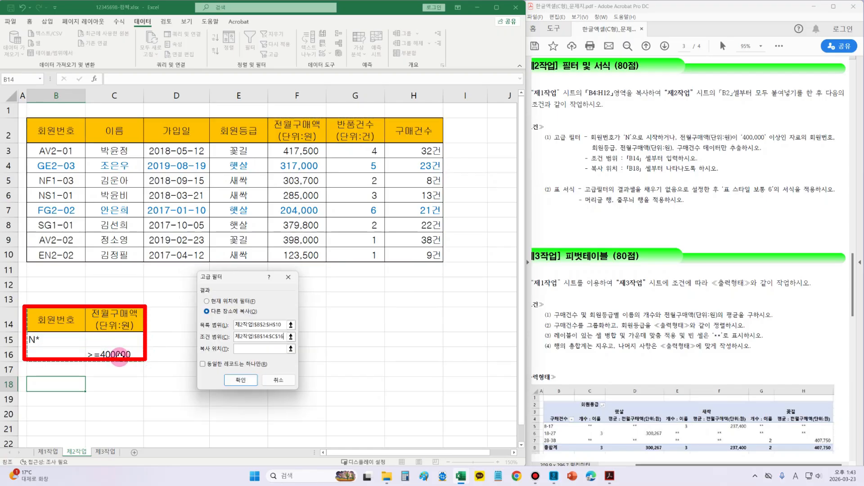
pyautogui.click(250, 350)
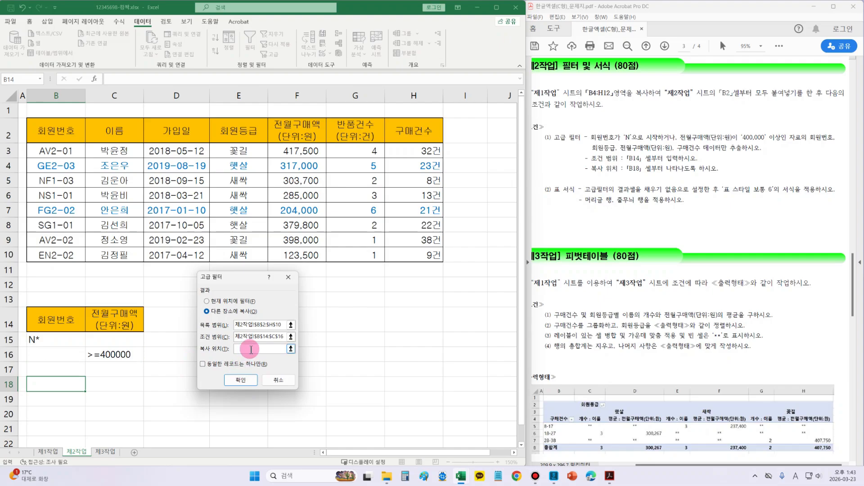
pyautogui.click(57, 386)
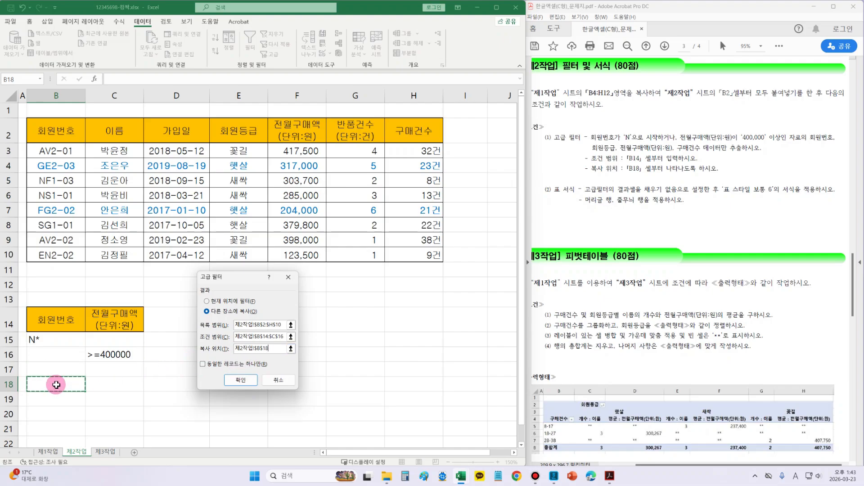
pyautogui.click(243, 381)
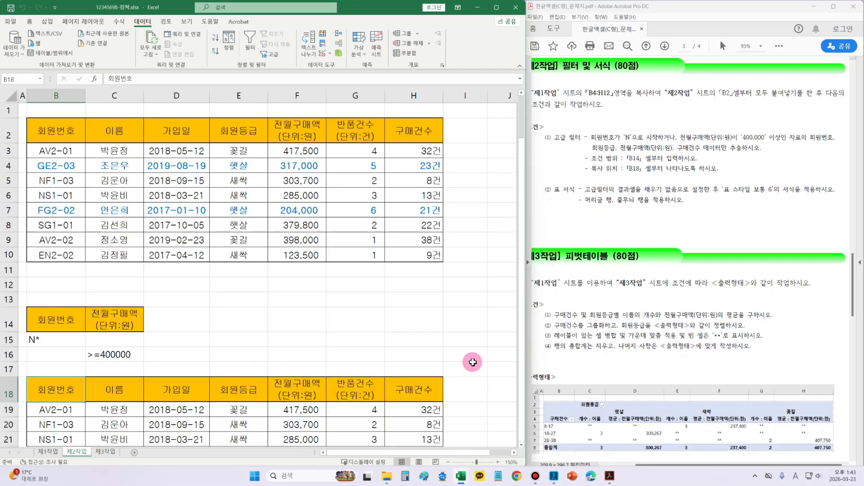
# Remove the fill colour from the whole advanced filter result, B18:H21
pyautogui.scroll(-4, 471, 361)
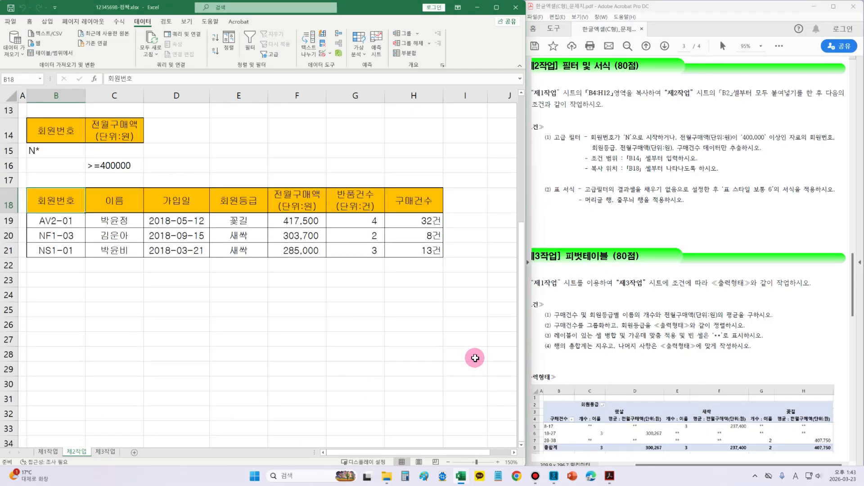
pyautogui.moveTo(519, 276); pyautogui.dragTo(529, 212)
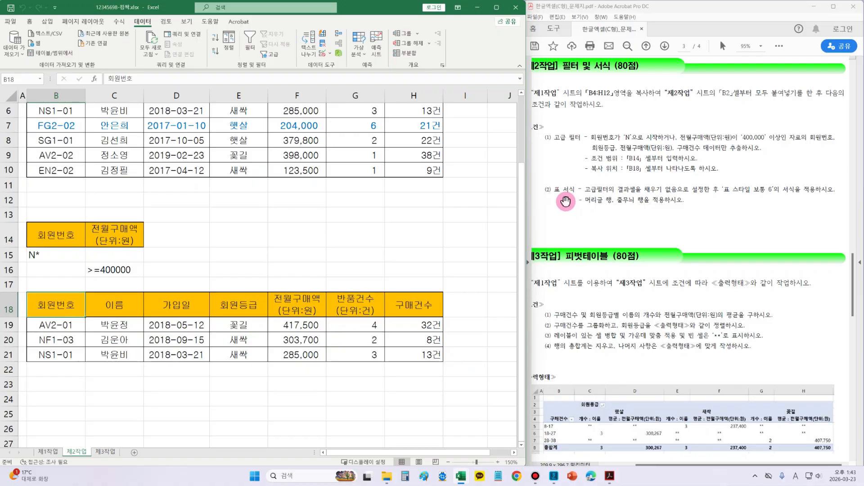
pyautogui.moveTo(543, 179); pyautogui.dragTo(839, 218)
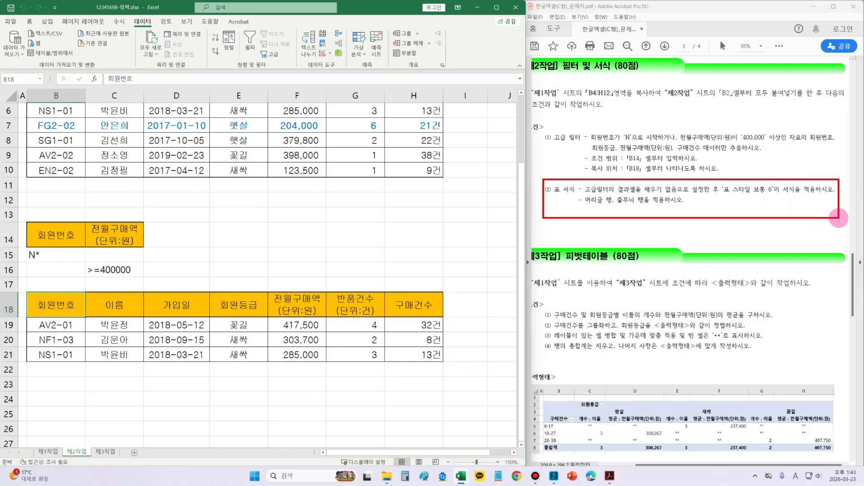
pyautogui.moveTo(557, 190); pyautogui.dragTo(565, 192)
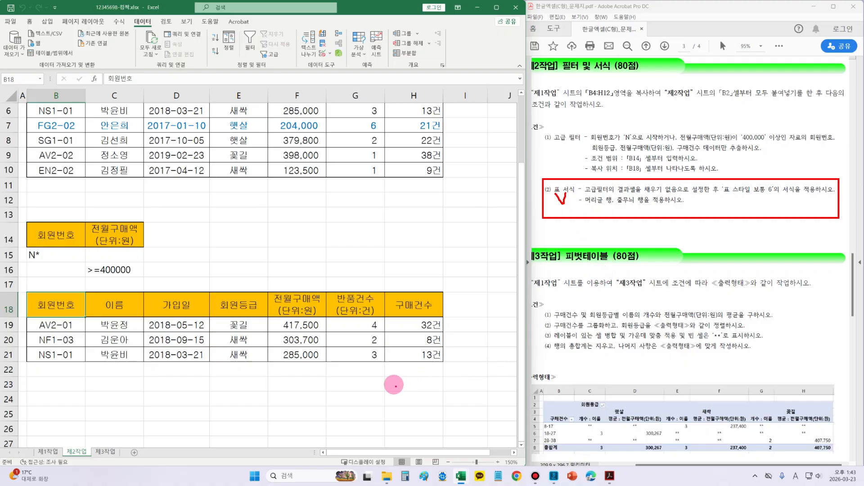
pyautogui.hotkey('ctrl', 'a')
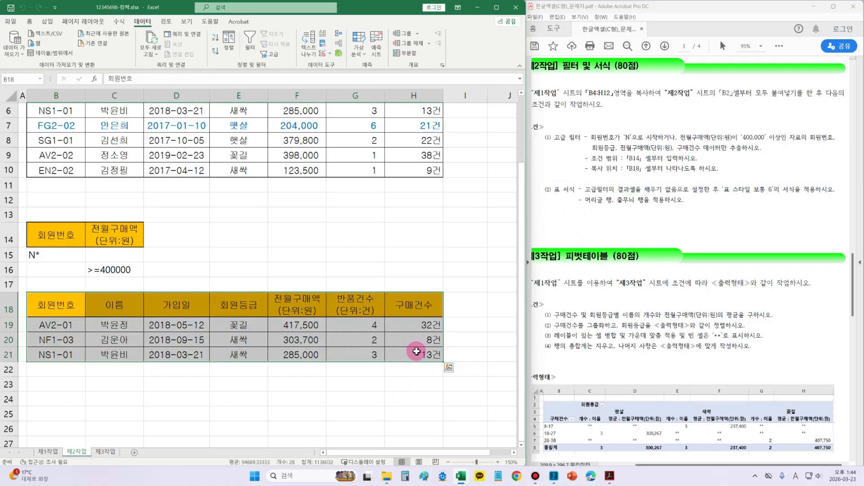
pyautogui.click(29, 21)
pyautogui.click(117, 51)
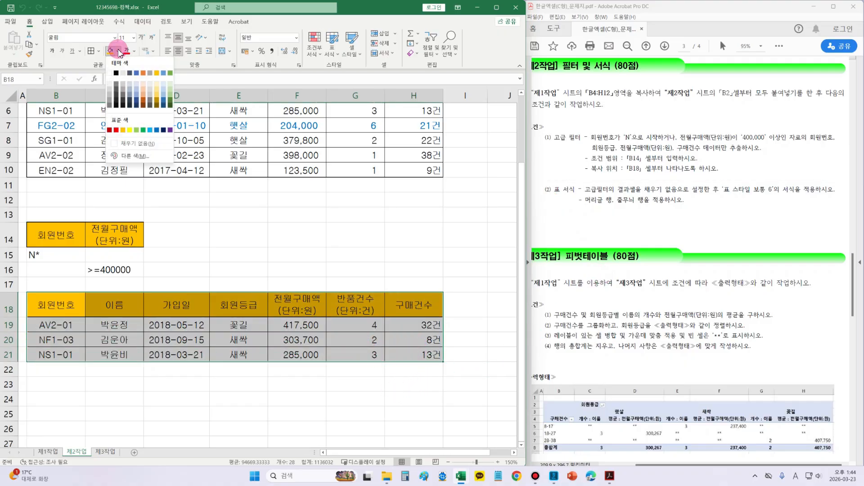
pyautogui.click(146, 144)
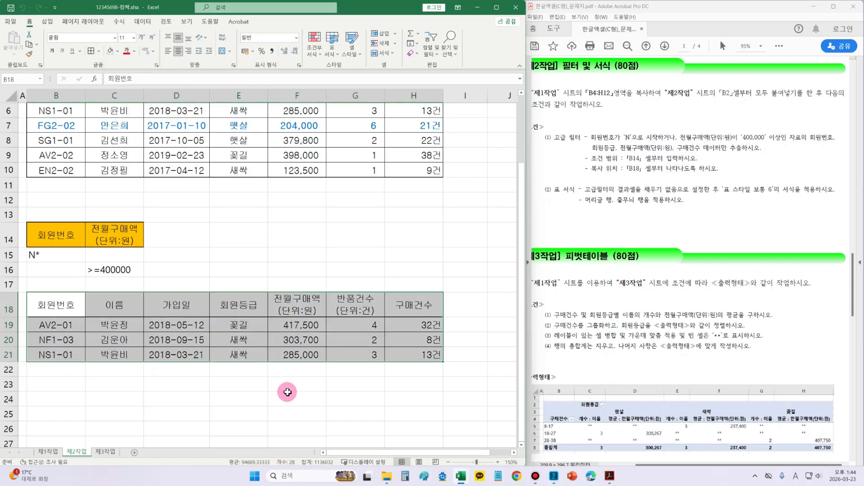
# Format B18:H21 as a table with headers, using the blue 표 스타일 보통 6 style
pyautogui.moveTo(708, 181); pyautogui.dragTo(814, 202)
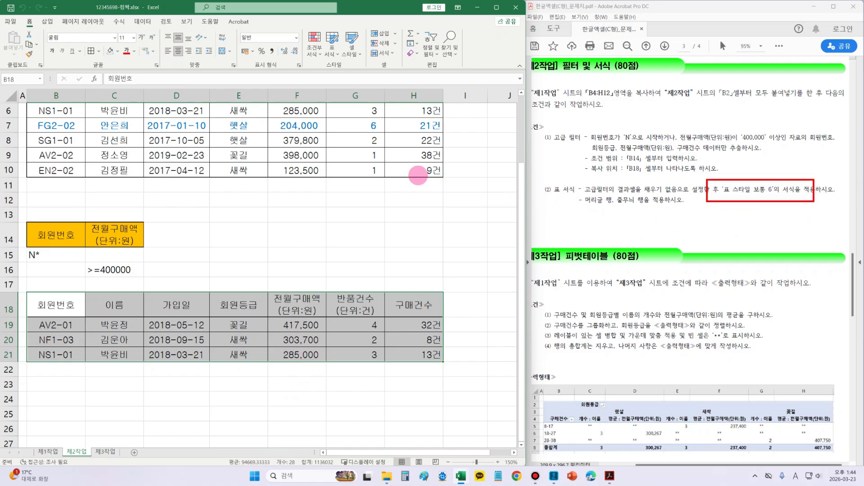
pyautogui.click(332, 48)
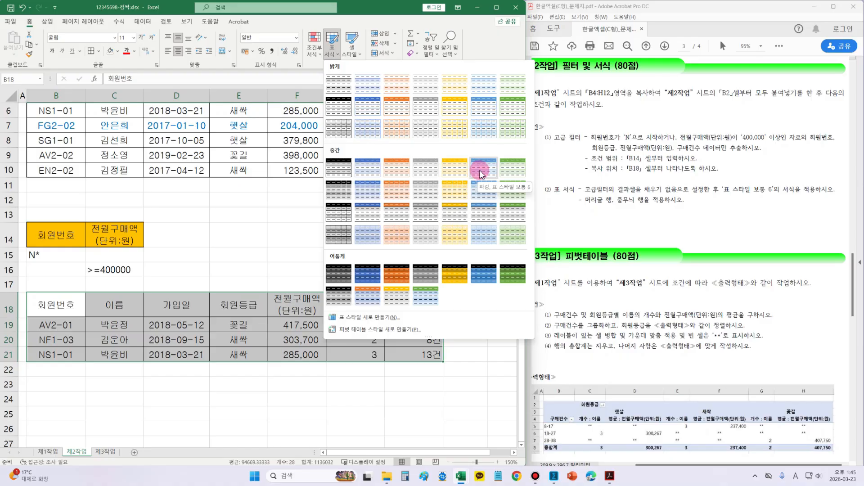
pyautogui.click(481, 173)
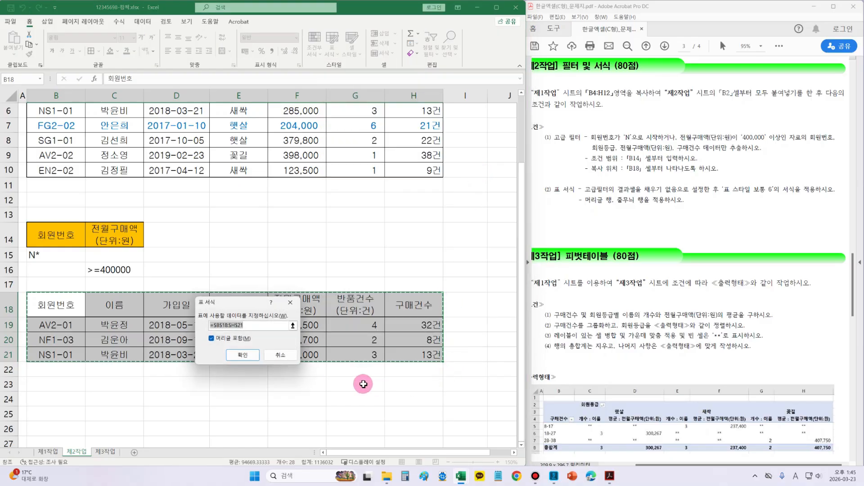
pyautogui.click(236, 353)
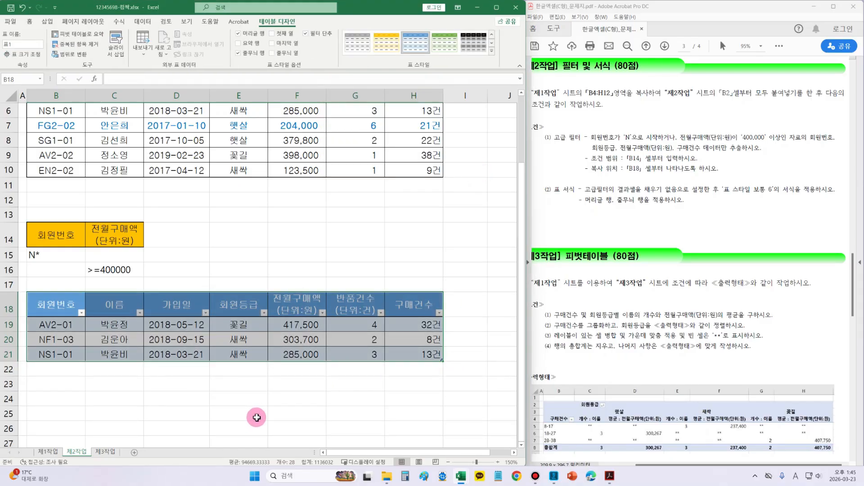
# Check the new table's 머리글 행 and 줄무늬 행 options against the exam sheet, and save the workbook
pyautogui.moveTo(575, 193); pyautogui.dragTo(686, 209)
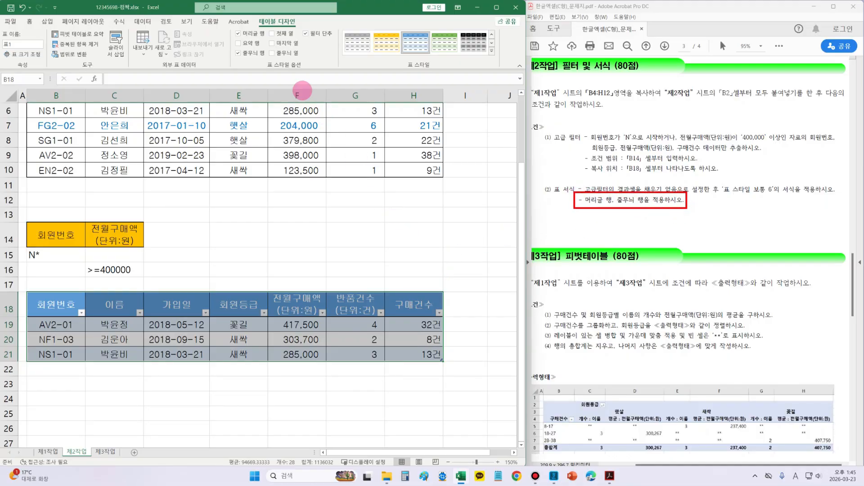
pyautogui.moveTo(227, 26)
pyautogui.mouseDown()
pyautogui.moveTo(270, 58)
pyautogui.moveTo(255, 64)
pyautogui.mouseUp()
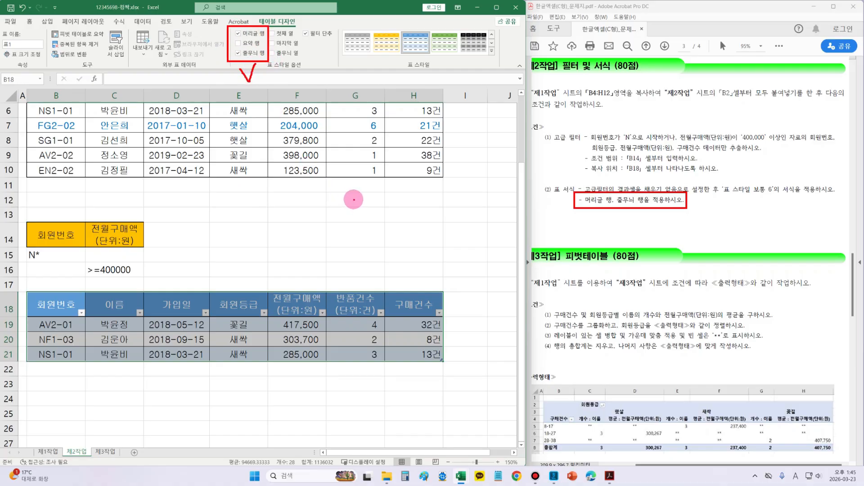
pyautogui.click(458, 267)
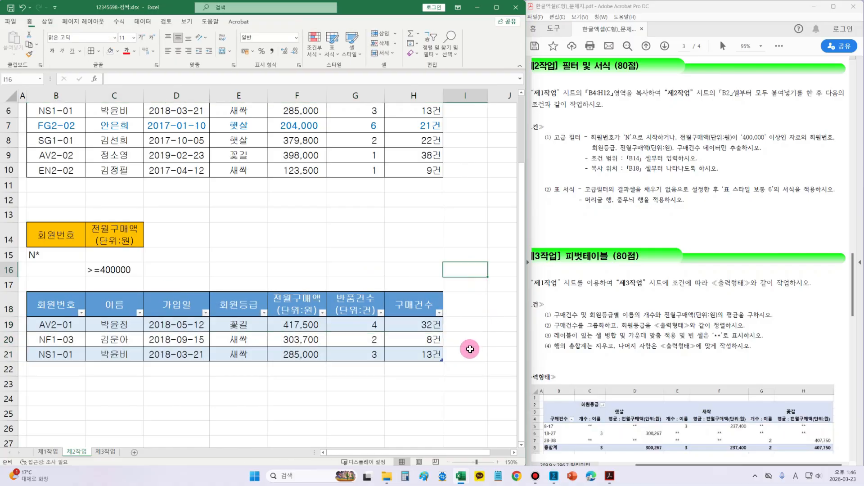
pyautogui.moveTo(521, 351); pyautogui.dragTo(515, 286)
pyautogui.click(12, 8)
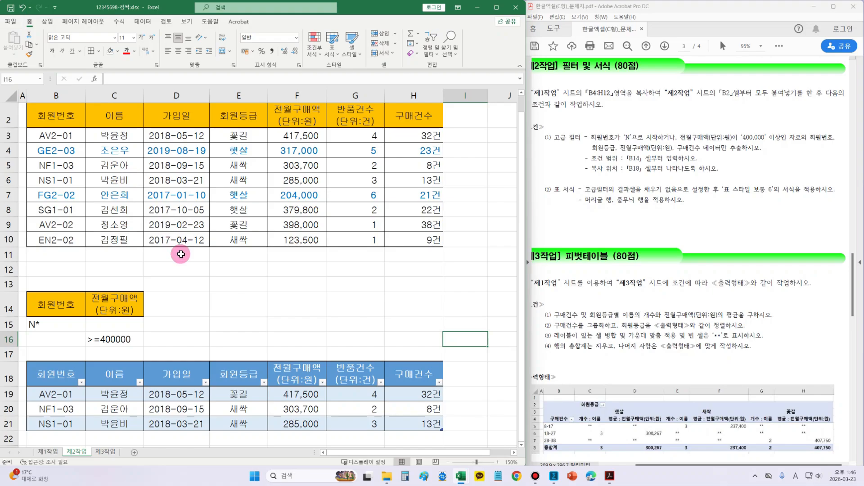
# Switch to the 제3작업 sheet and review the exam sheet's pivot table instructions and required output
pyautogui.click(106, 452)
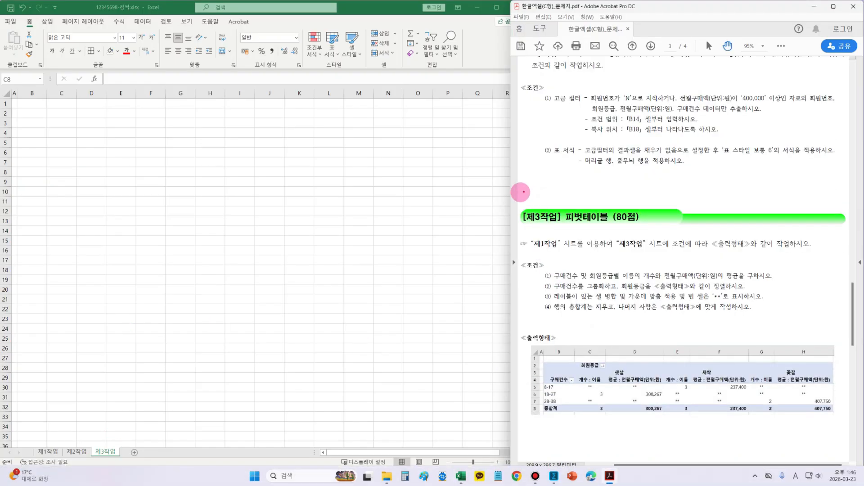
pyautogui.moveTo(521, 194)
pyautogui.mouseDown()
pyautogui.moveTo(647, 239)
pyautogui.moveTo(655, 232)
pyautogui.mouseUp()
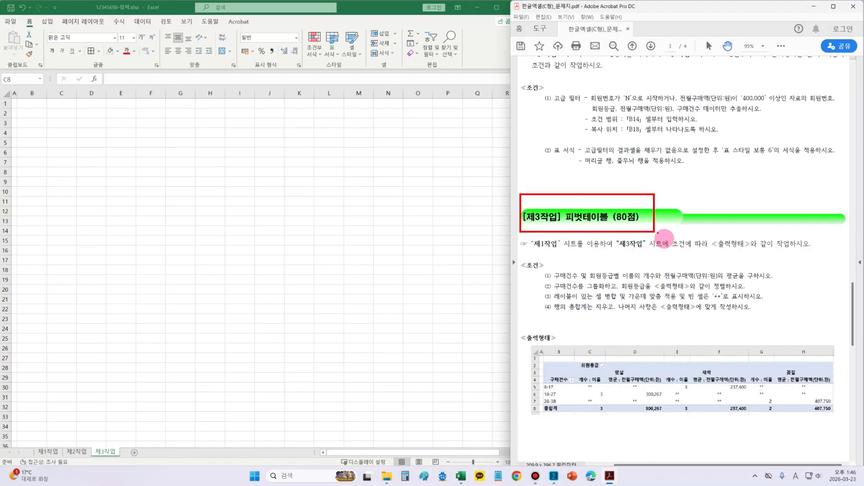
pyautogui.moveTo(529, 253); pyautogui.dragTo(563, 254)
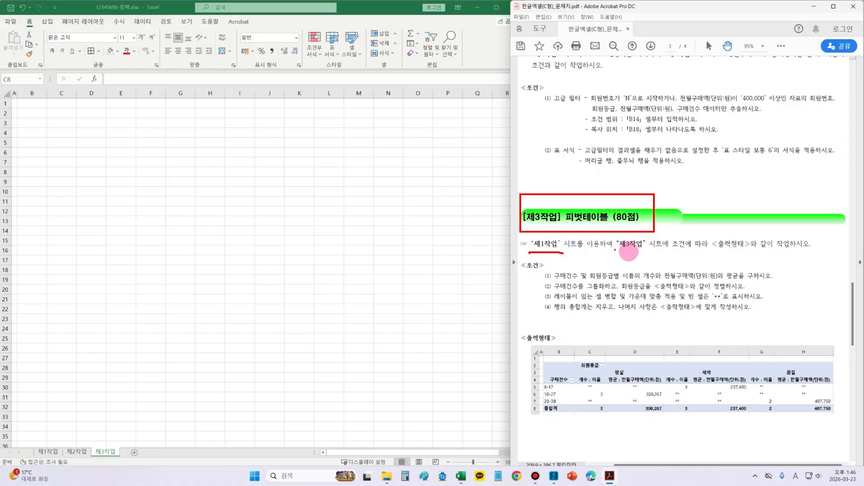
pyautogui.moveTo(615, 250); pyautogui.dragTo(663, 251)
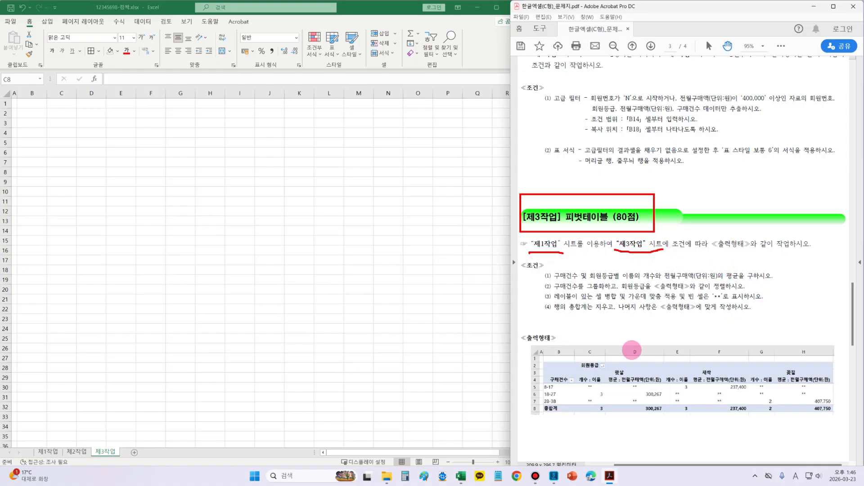
pyautogui.moveTo(578, 322)
pyautogui.mouseDown()
pyautogui.moveTo(528, 336)
pyautogui.moveTo(577, 332)
pyautogui.mouseUp()
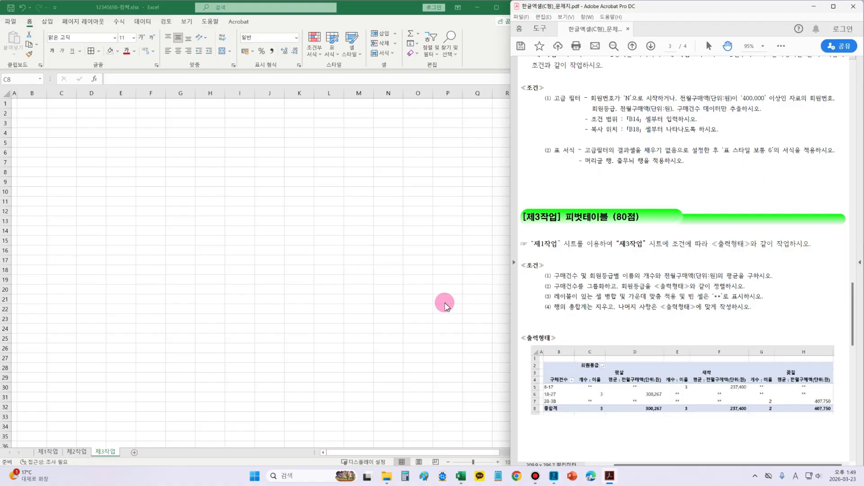
# Start creating a pivot table from the range B4:H12 on the 제1작업 sheet
pyautogui.click(47, 451)
pyautogui.click(47, 451)
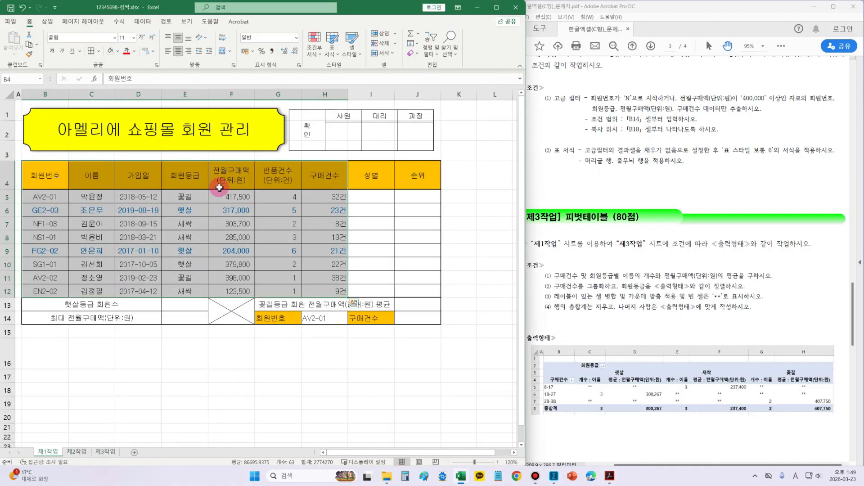
pyautogui.moveTo(50, 178); pyautogui.dragTo(316, 292)
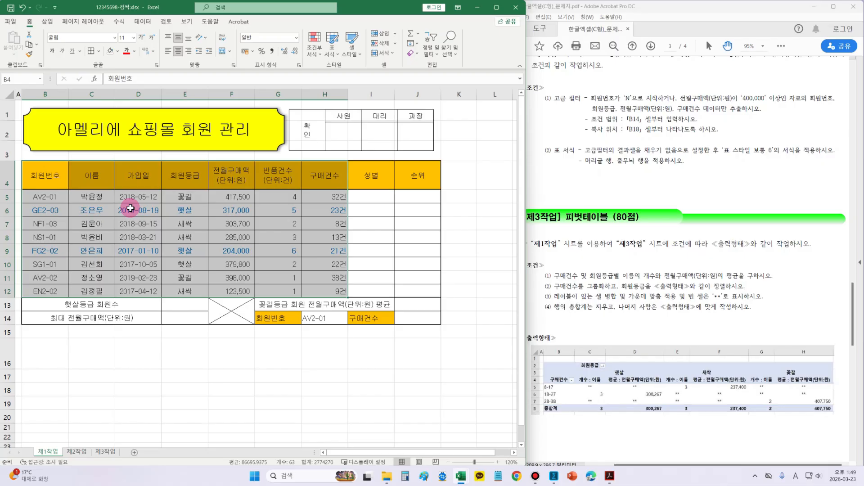
pyautogui.click(48, 22)
pyautogui.click(12, 50)
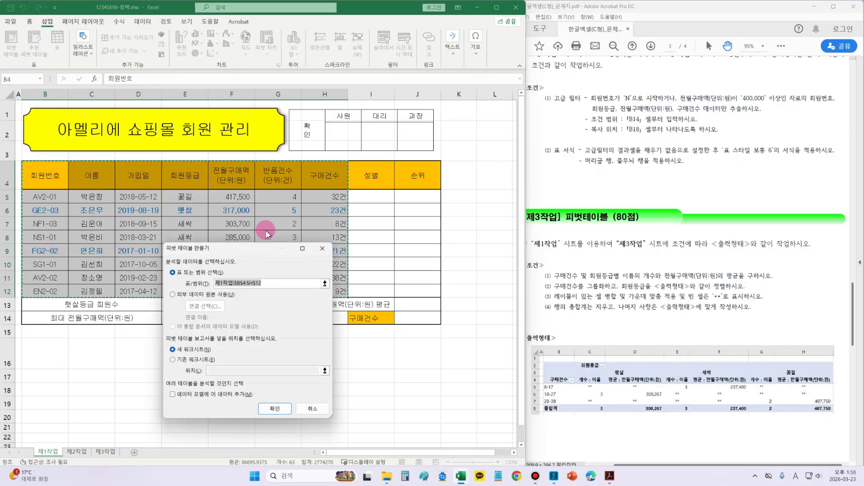
pyautogui.moveTo(238, 255); pyautogui.dragTo(270, 200)
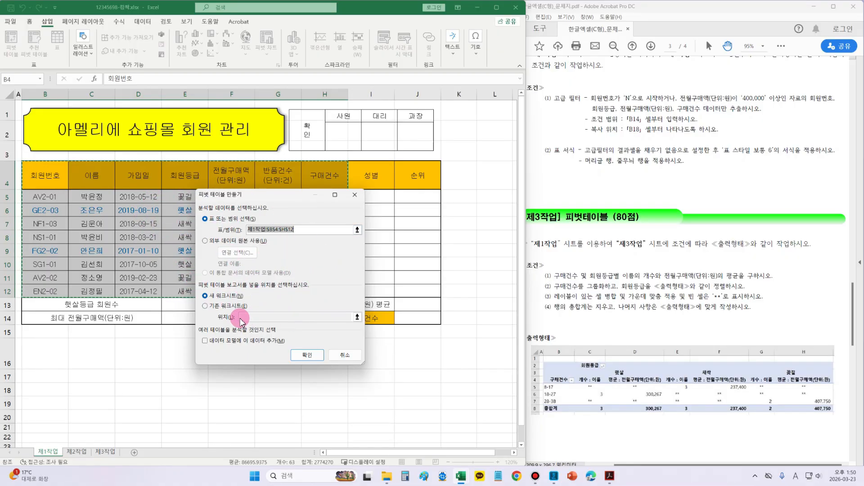
# Create a pivot table from 제1작업!$B$4:$H$12 in the existing worksheet at 제3작업!$B$2
pyautogui.click(220, 309)
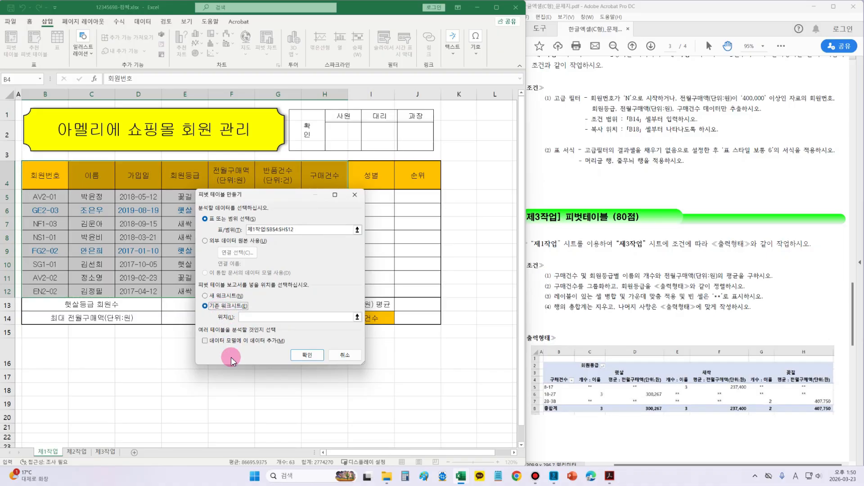
pyautogui.click(225, 296)
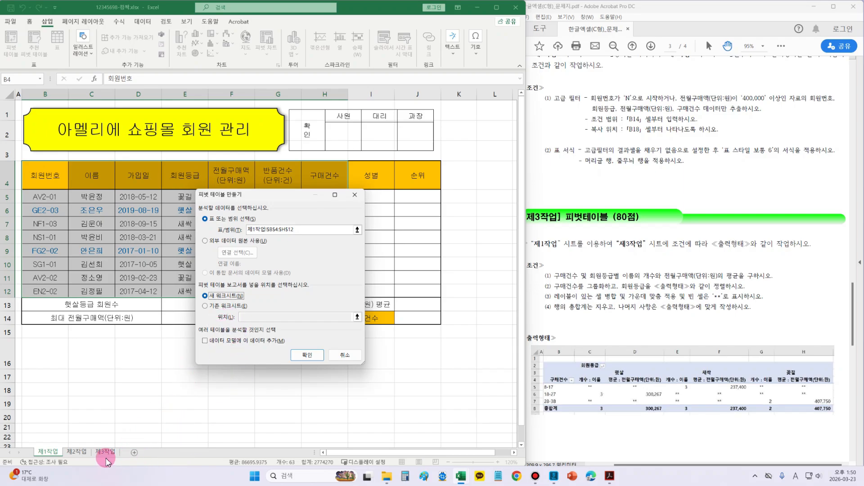
pyautogui.click(219, 307)
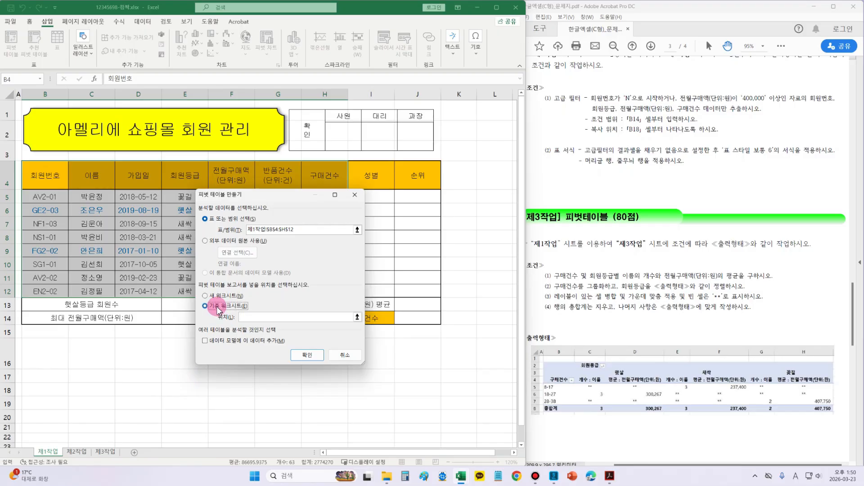
pyautogui.click(265, 317)
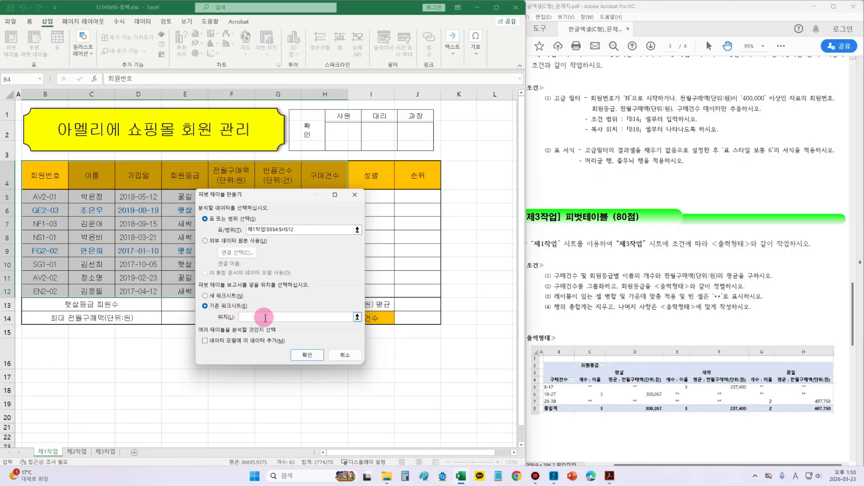
pyautogui.click(106, 452)
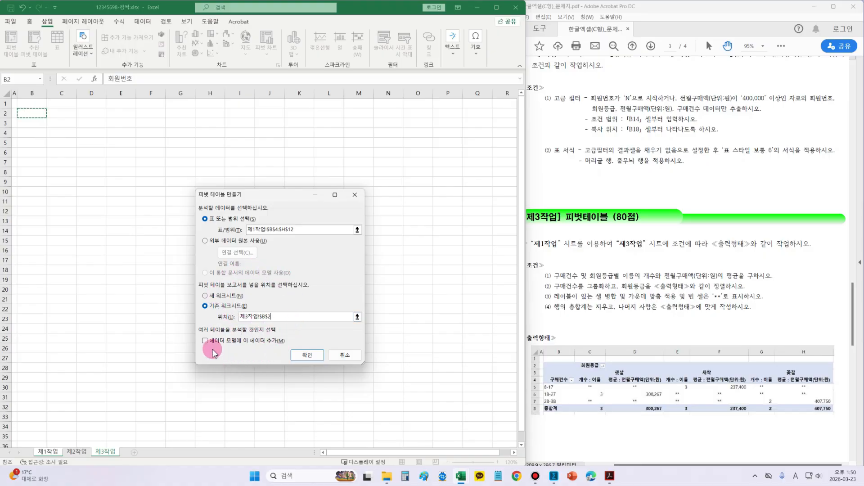
pyautogui.click(309, 361)
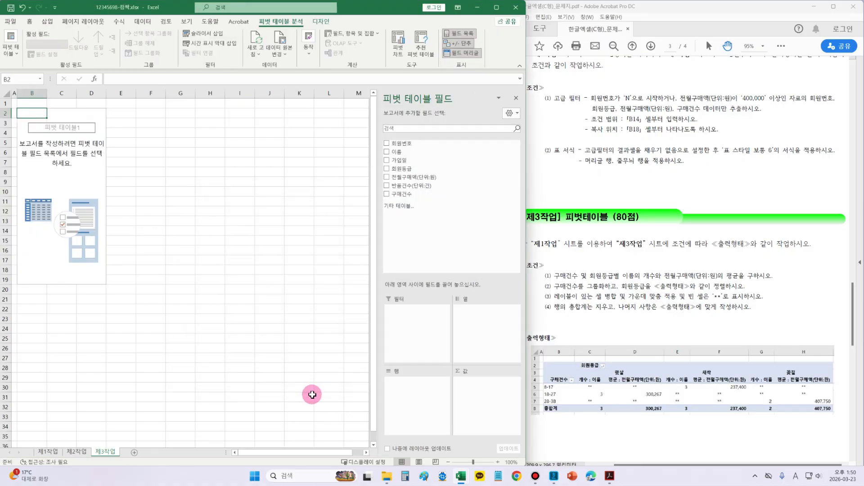
pyautogui.hotkey('ctrl', '2')
pyautogui.moveTo(525, 344)
pyautogui.mouseDown()
pyautogui.moveTo(810, 408)
pyautogui.moveTo(837, 422)
pyautogui.mouseUp()
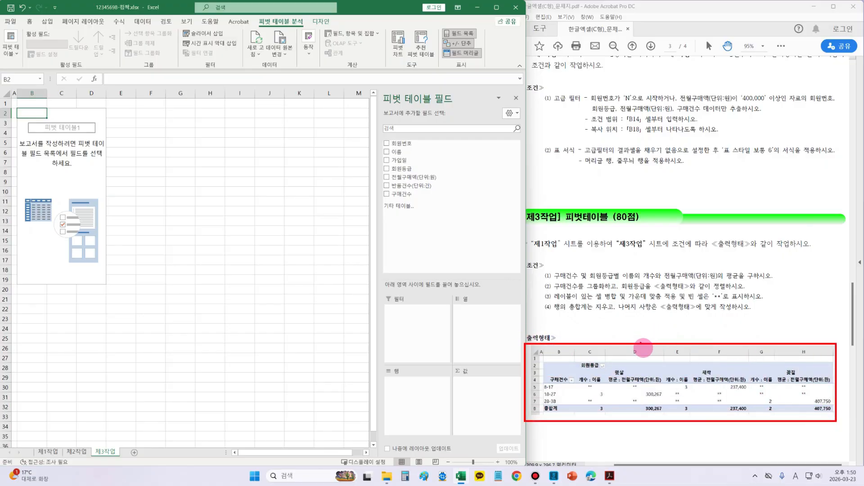
pyautogui.moveTo(645, 348)
pyautogui.mouseDown()
pyautogui.moveTo(411, 142)
pyautogui.moveTo(186, 181)
pyautogui.mouseUp()
pyautogui.moveTo(199, 145); pyautogui.dragTo(234, 203)
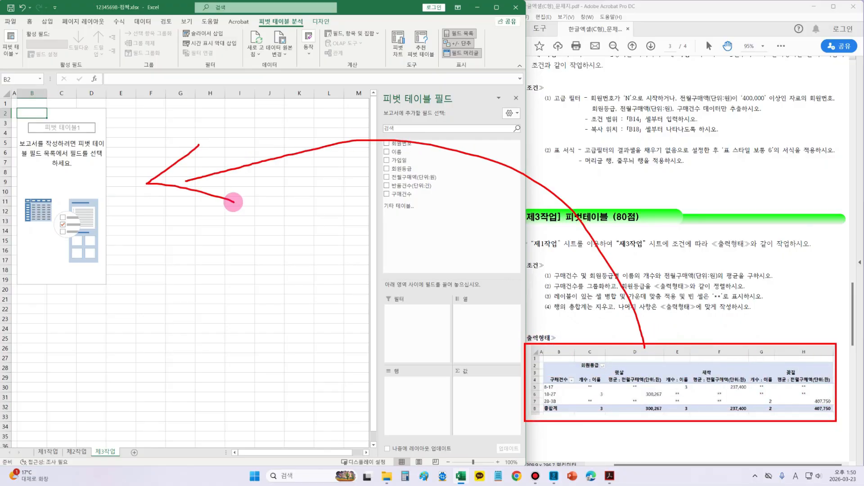
pyautogui.press('Escape')
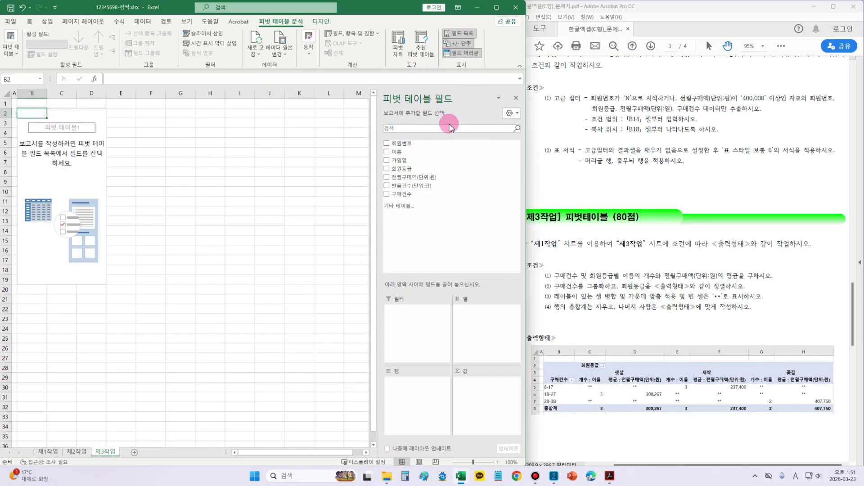
pyautogui.click(210, 152)
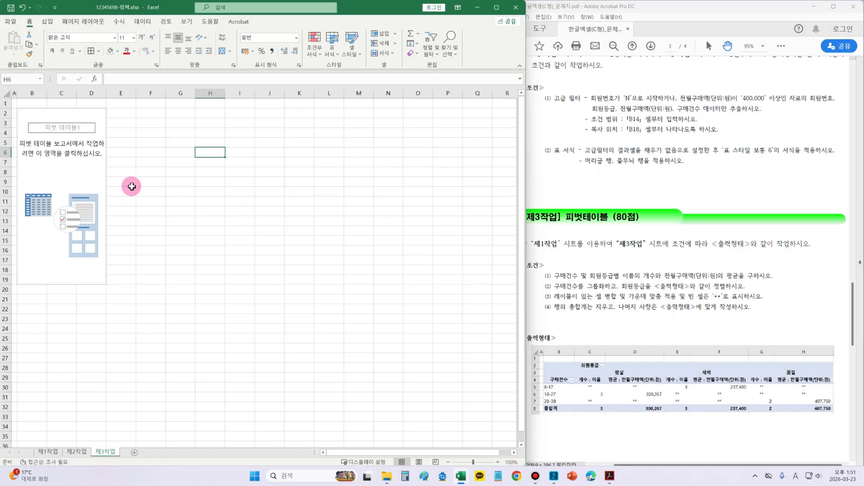
pyautogui.click(40, 171)
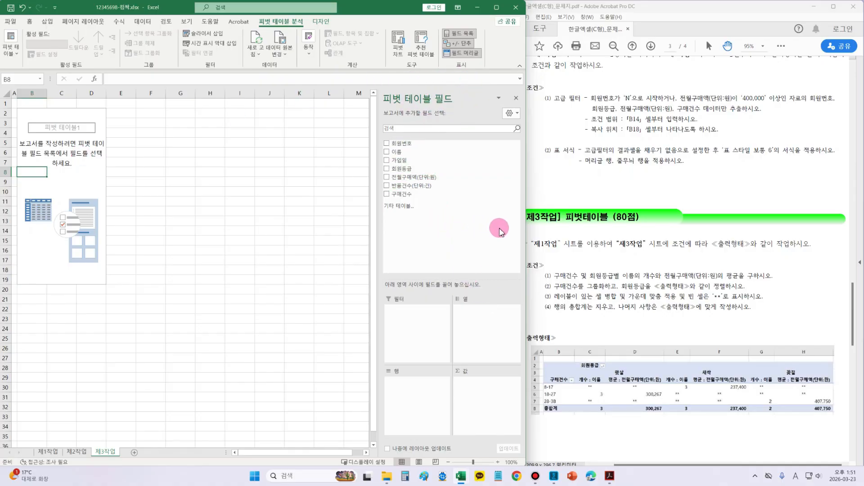
pyautogui.click(657, 322)
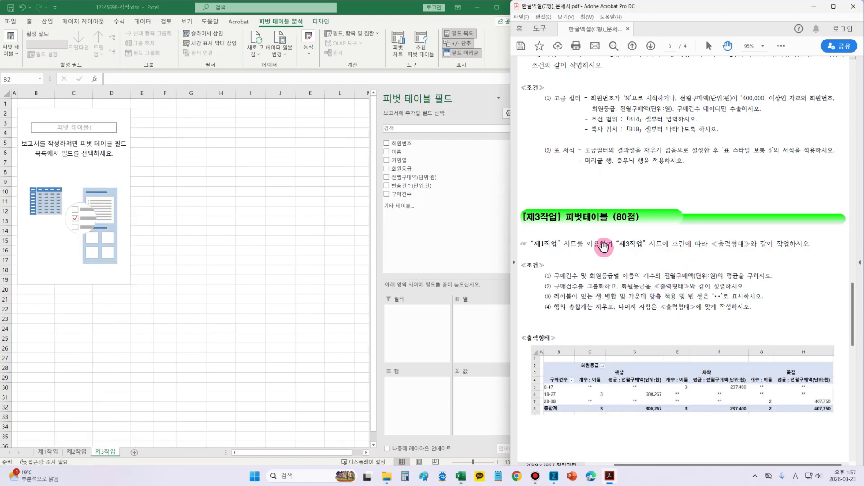
# Examine the [제3작업] conditions in the exam PDF for which fields belong in the pivot table's rows, columns and values
pyautogui.moveTo(516, 197)
pyautogui.mouseDown()
pyautogui.moveTo(570, 223)
pyautogui.moveTo(666, 229)
pyautogui.mouseUp()
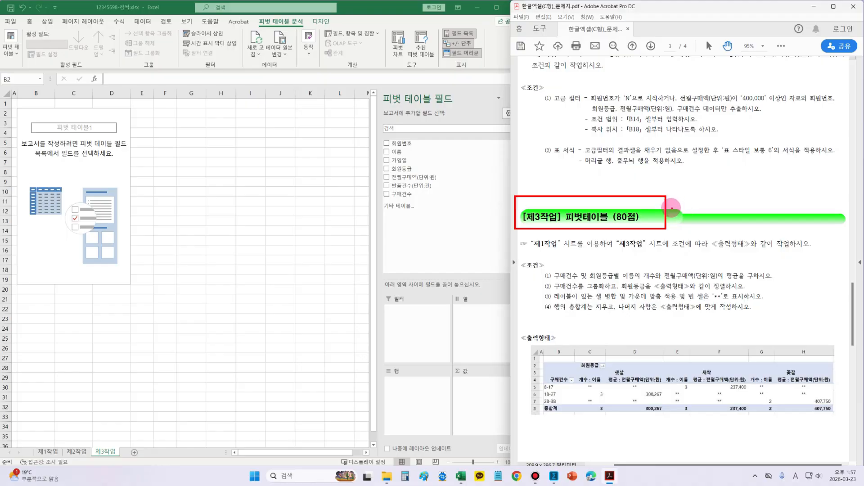
pyautogui.moveTo(671, 208)
pyautogui.mouseDown()
pyautogui.moveTo(683, 217)
pyautogui.moveTo(697, 198)
pyautogui.mouseUp()
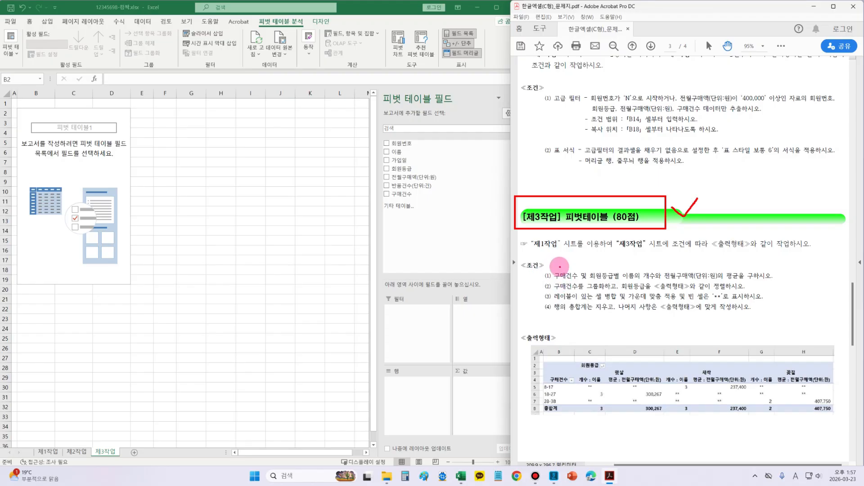
pyautogui.moveTo(550, 265); pyautogui.dragTo(569, 275)
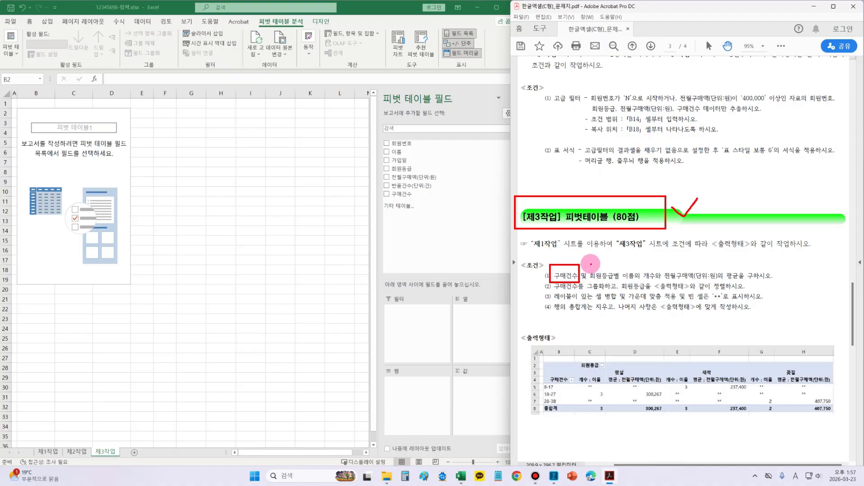
pyautogui.moveTo(588, 265); pyautogui.dragTo(615, 283)
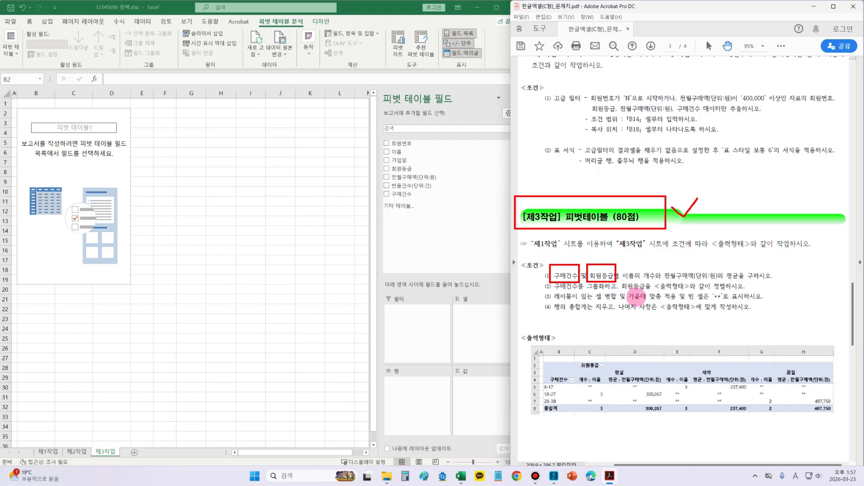
pyautogui.moveTo(620, 262)
pyautogui.mouseDown()
pyautogui.moveTo(674, 281)
pyautogui.moveTo(741, 283)
pyautogui.mouseUp()
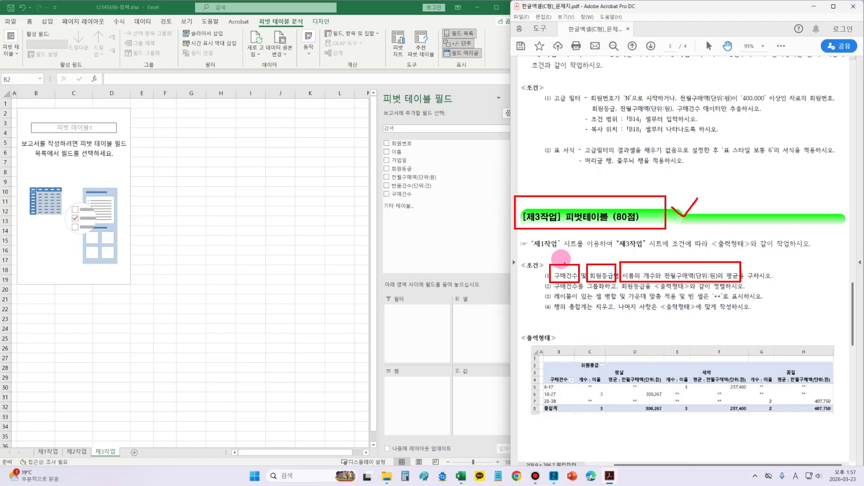
pyautogui.moveTo(563, 251); pyautogui.dragTo(563, 264)
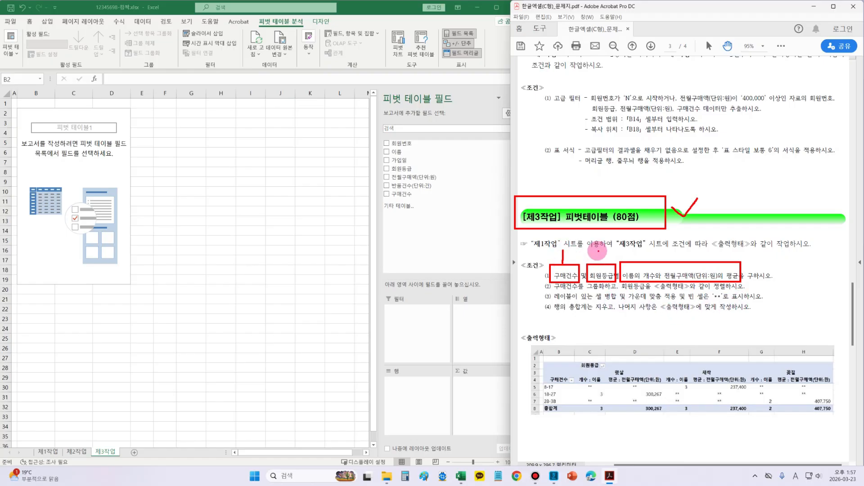
pyautogui.moveTo(606, 258); pyautogui.dragTo(658, 257)
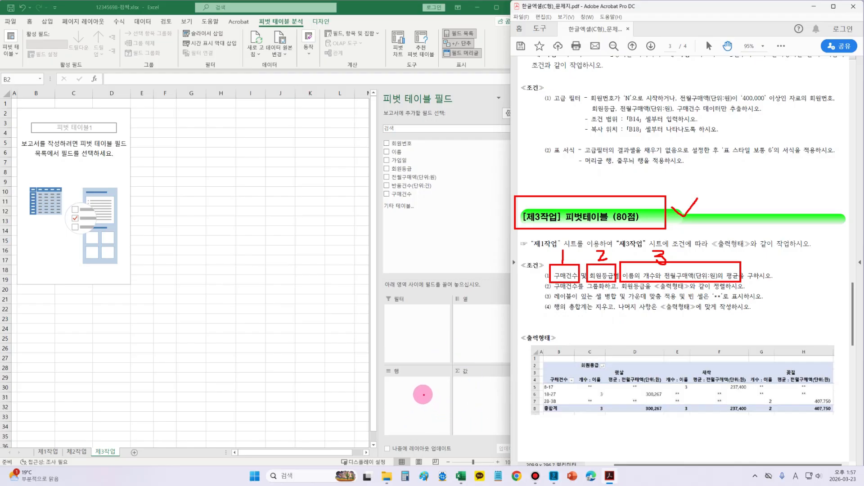
pyautogui.moveTo(402, 389); pyautogui.dragTo(402, 408)
pyautogui.moveTo(468, 323)
pyautogui.mouseDown()
pyautogui.moveTo(483, 325)
pyautogui.moveTo(461, 338)
pyautogui.moveTo(488, 341)
pyautogui.mouseUp()
pyautogui.moveTo(468, 392)
pyautogui.mouseDown()
pyautogui.moveTo(486, 392)
pyautogui.moveTo(492, 409)
pyautogui.moveTo(463, 408)
pyautogui.mouseUp()
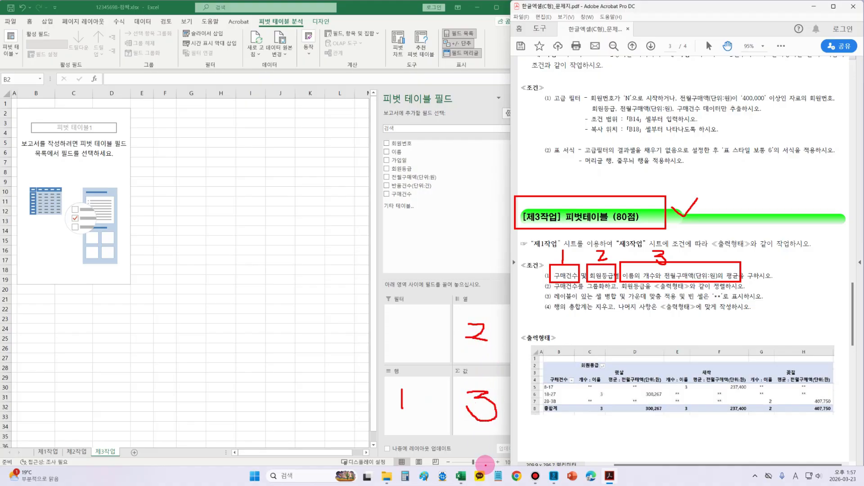
pyautogui.moveTo(558, 265)
pyautogui.mouseDown()
pyautogui.moveTo(505, 256)
pyautogui.moveTo(408, 370)
pyautogui.moveTo(425, 354)
pyautogui.mouseUp()
pyautogui.moveTo(595, 282)
pyautogui.mouseDown()
pyautogui.moveTo(511, 311)
pyautogui.moveTo(508, 303)
pyautogui.moveTo(493, 317)
pyautogui.moveTo(506, 331)
pyautogui.mouseUp()
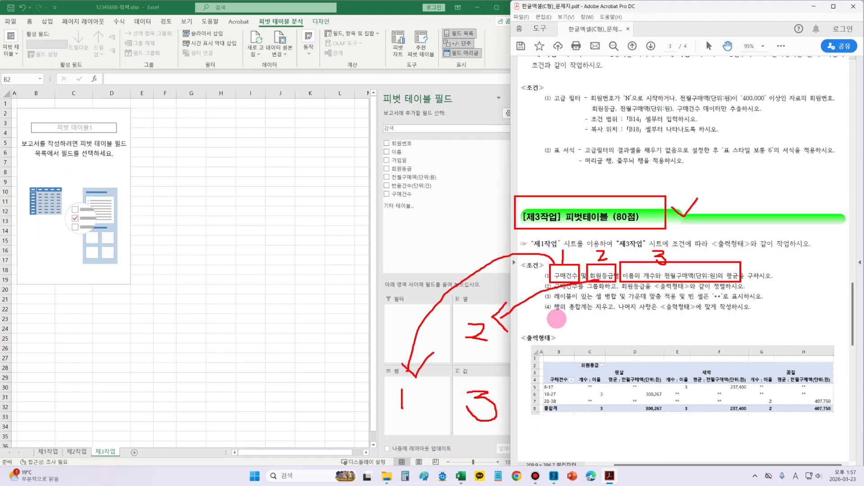
pyautogui.moveTo(649, 276)
pyautogui.mouseDown()
pyautogui.moveTo(588, 337)
pyautogui.moveTo(495, 394)
pyautogui.moveTo(521, 410)
pyautogui.mouseUp()
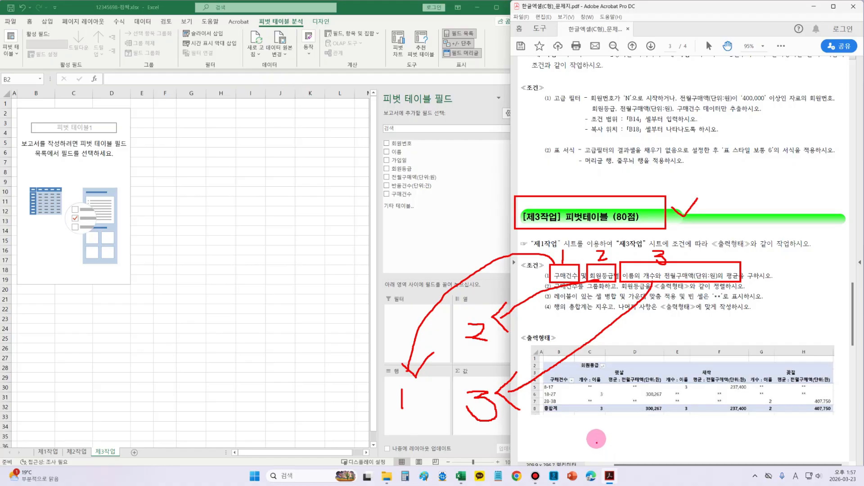
pyautogui.press('Escape')
# Place 구매건수 in the pivot table's rows, 회원등급 in the columns, and 이름 and 전월구매액(단위:원) in the values
pyautogui.click(408, 196)
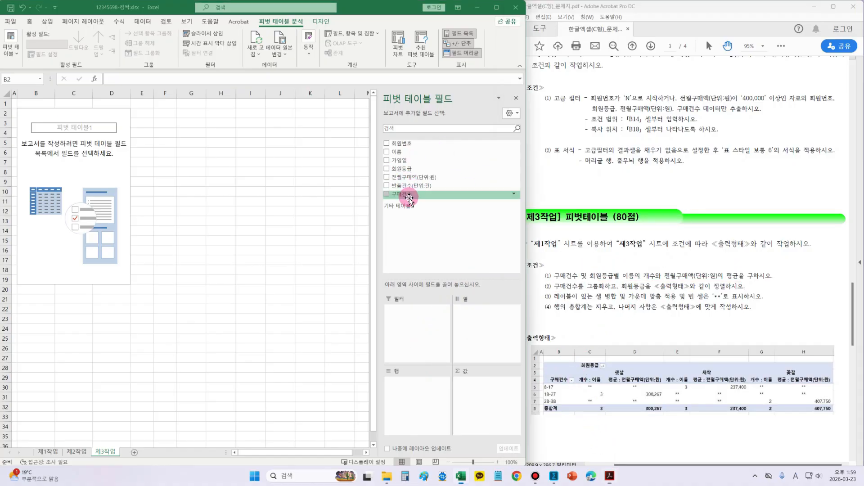
pyautogui.click(391, 197)
pyautogui.moveTo(392, 198); pyautogui.dragTo(405, 386)
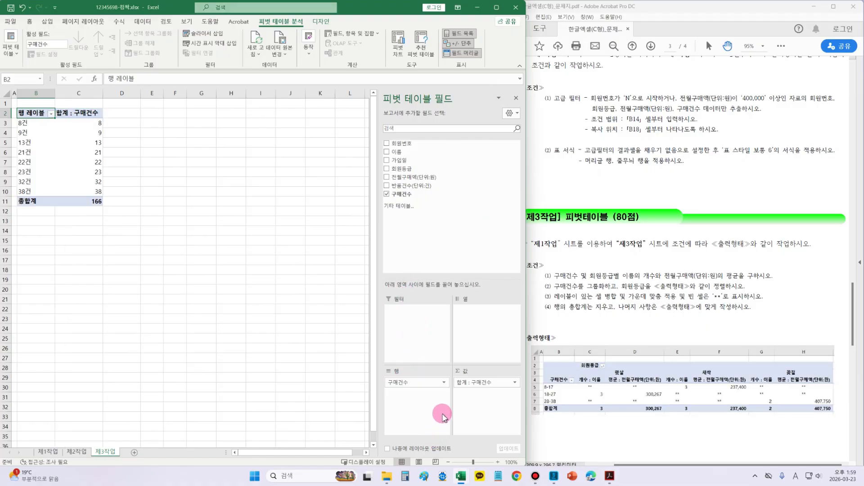
pyautogui.moveTo(416, 171); pyautogui.dragTo(482, 313)
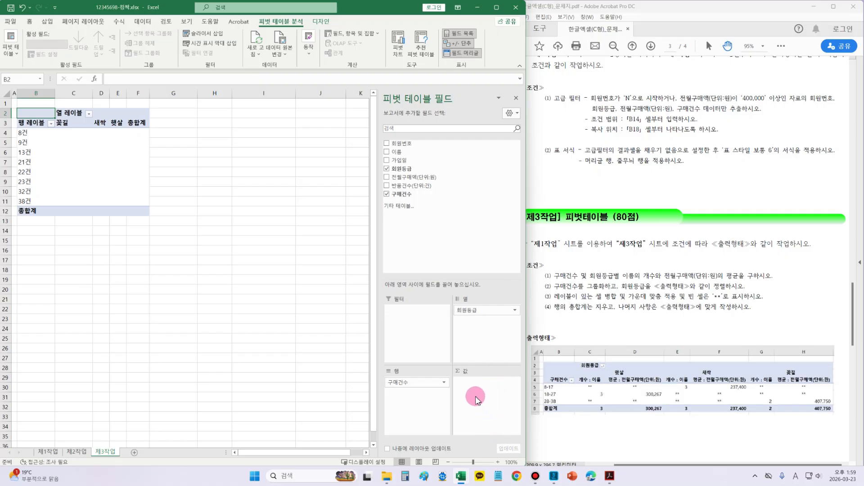
pyautogui.moveTo(402, 152); pyautogui.dragTo(468, 410)
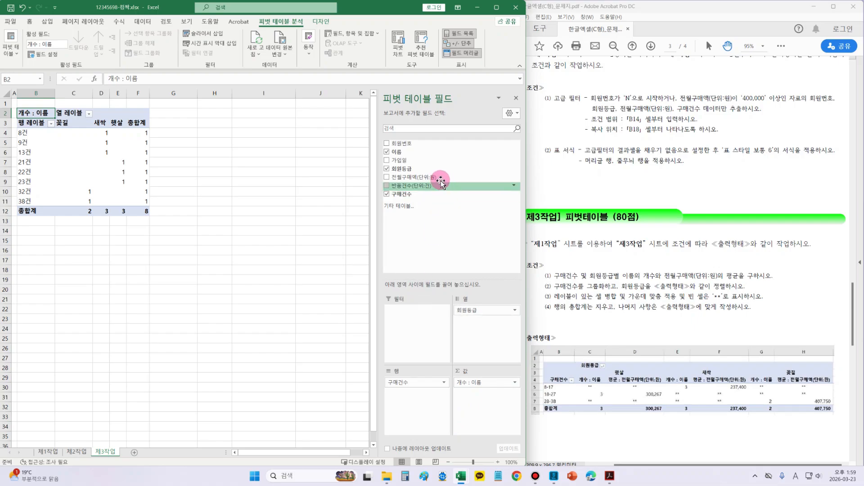
pyautogui.moveTo(412, 176); pyautogui.dragTo(493, 388)
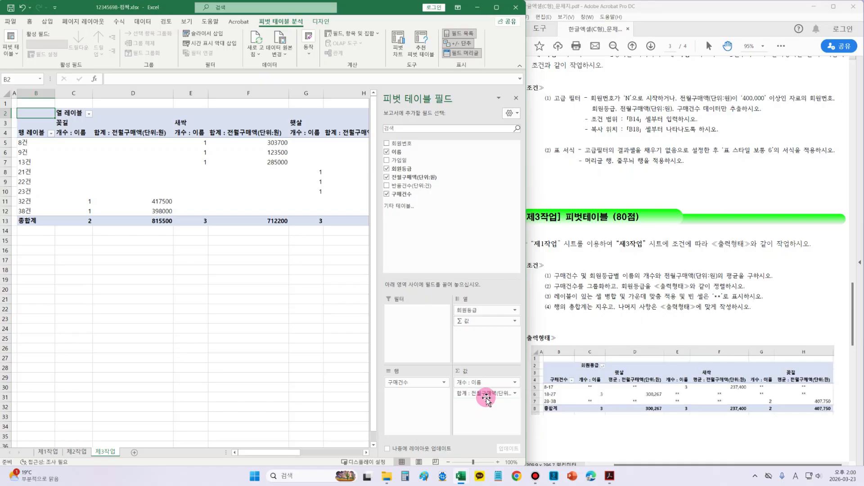
# Summarize the 전월구매액(단위:원) value field by average (평균) and close the pivot field list
pyautogui.click(515, 394)
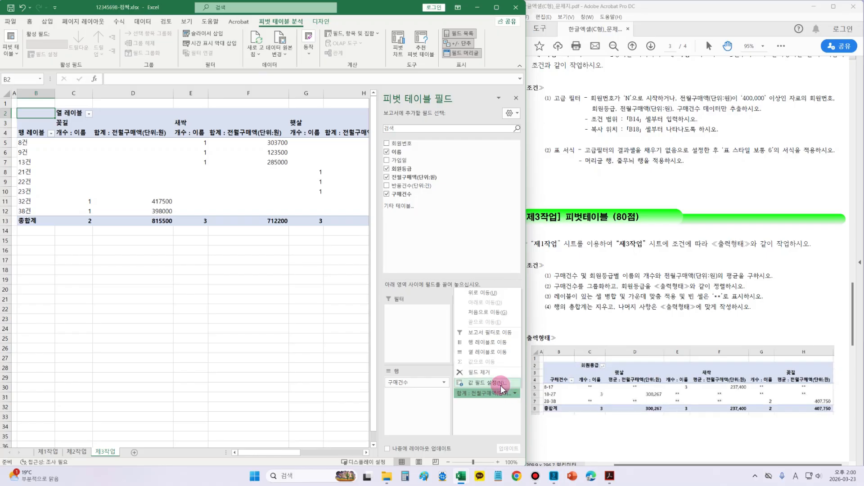
pyautogui.click(495, 384)
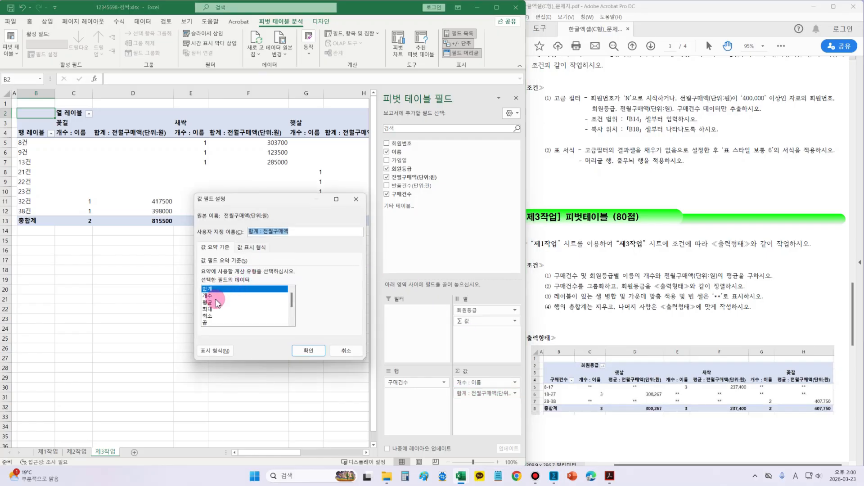
pyautogui.click(208, 303)
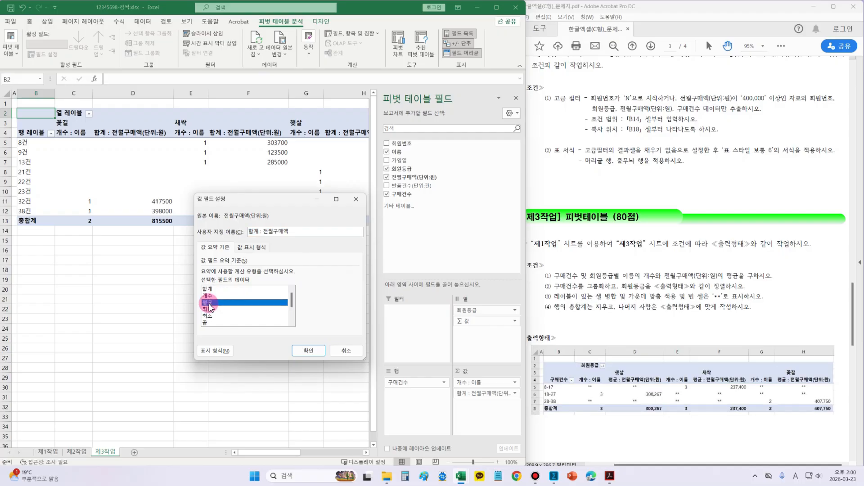
pyautogui.click(303, 350)
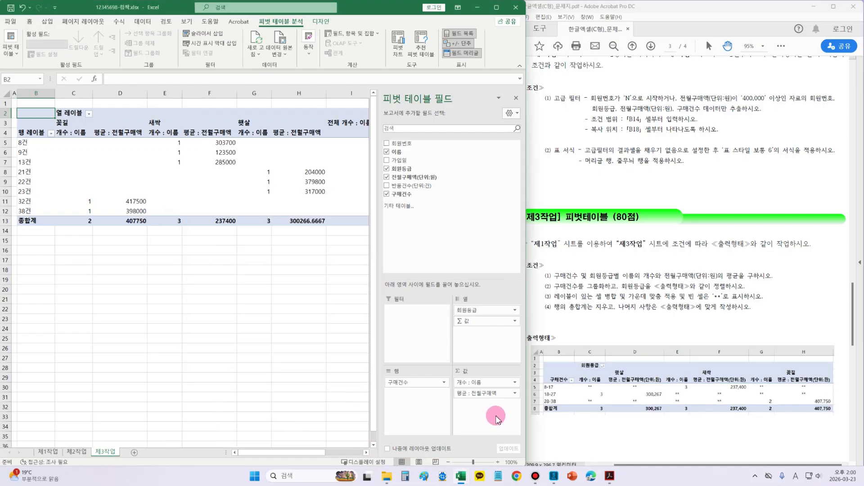
pyautogui.click(516, 98)
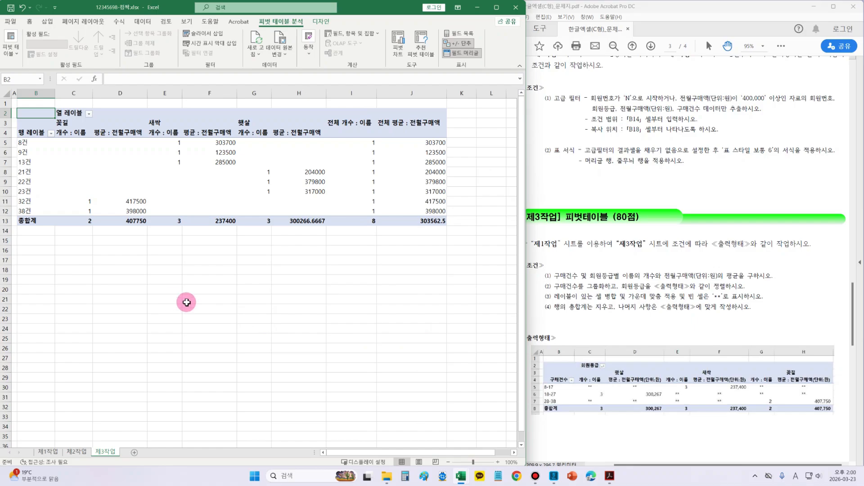
# Rename the pivot table's row label header in B4 to 구매건수, as in the exam's output form
pyautogui.moveTo(860, 343); pyautogui.dragTo(861, 303)
pyautogui.click(30, 132)
pyautogui.click(35, 134)
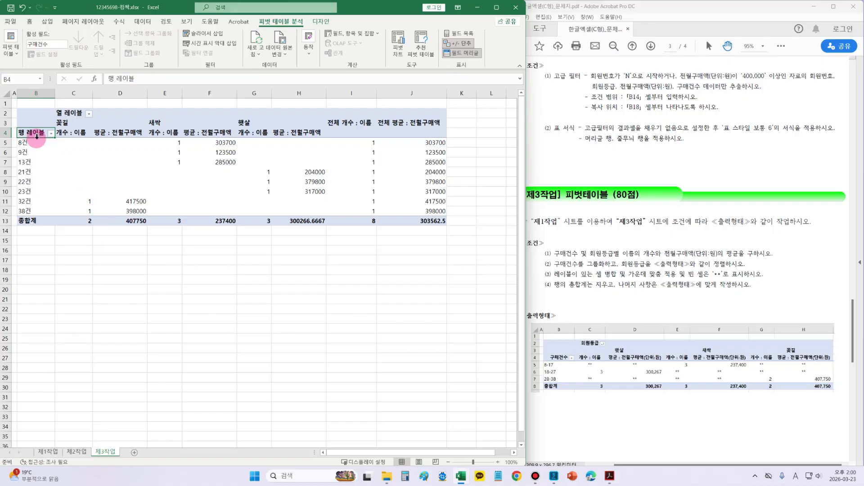
pyautogui.moveTo(540, 340); pyautogui.dragTo(575, 363)
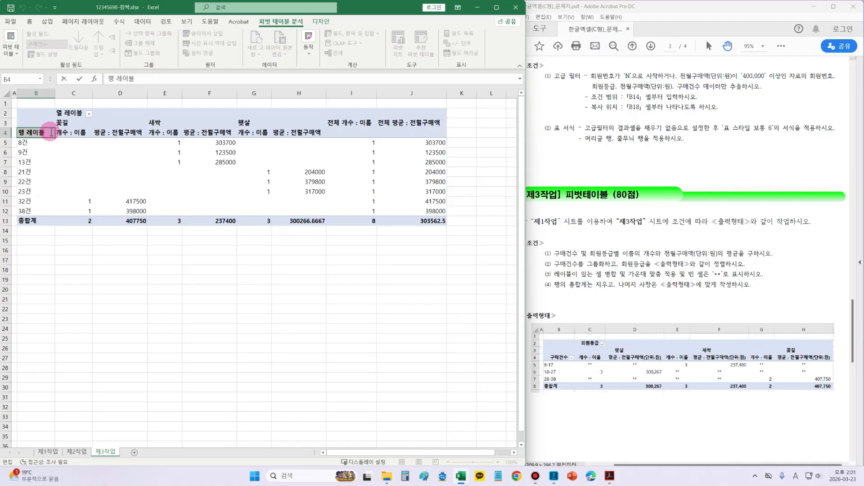
pyautogui.write('ㄱ')
pyautogui.write('매건수')
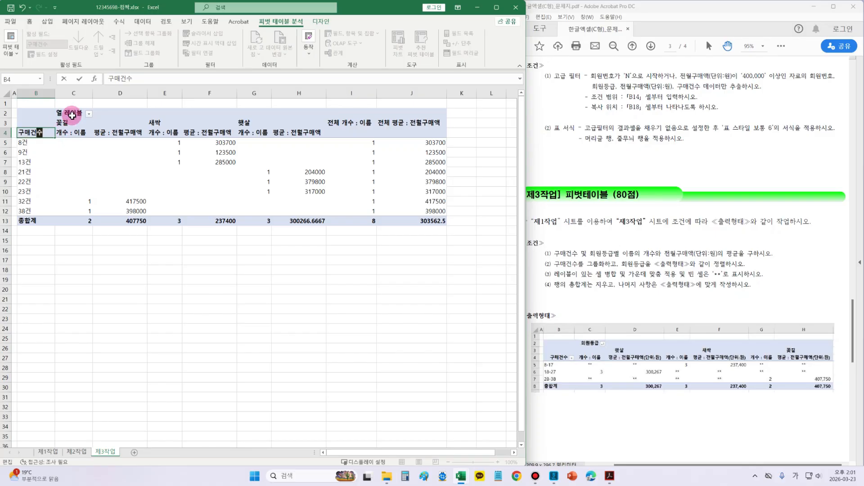
# Rename the pivot table's column label header in C2 to 회원등급
pyautogui.click(75, 114)
pyautogui.moveTo(80, 113); pyautogui.dragTo(34, 102)
pyautogui.write('회')
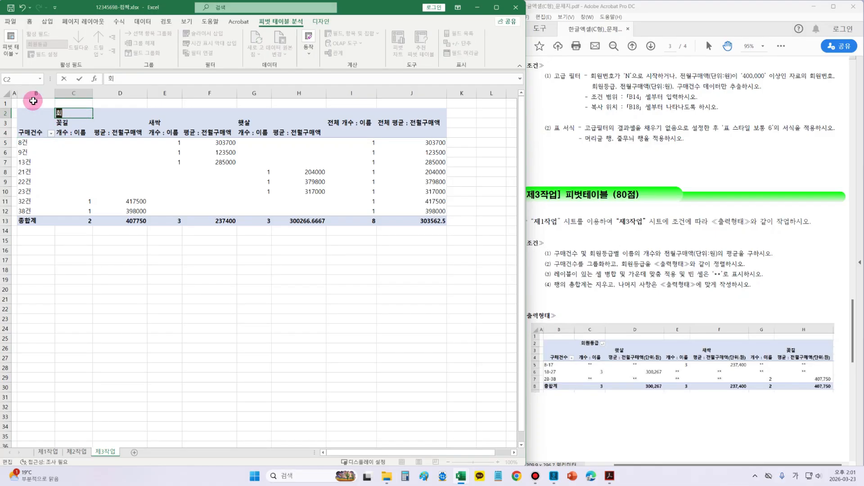
pyautogui.write('원등급')
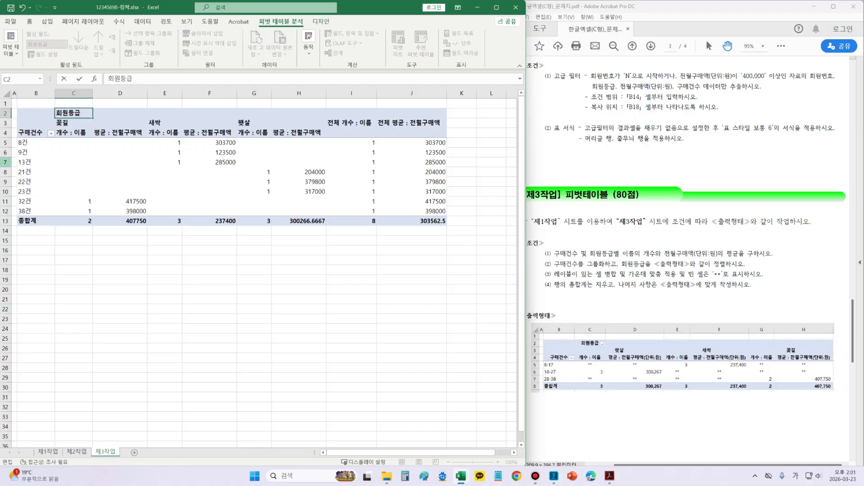
pyautogui.click(118, 241)
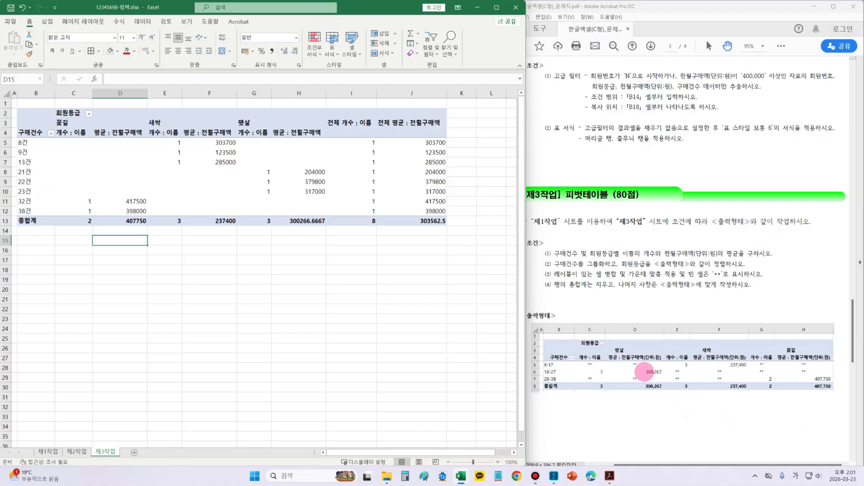
# Sort the 회원등급 column field in descending text order to match the output form
pyautogui.moveTo(609, 345); pyautogui.dragTo(808, 356)
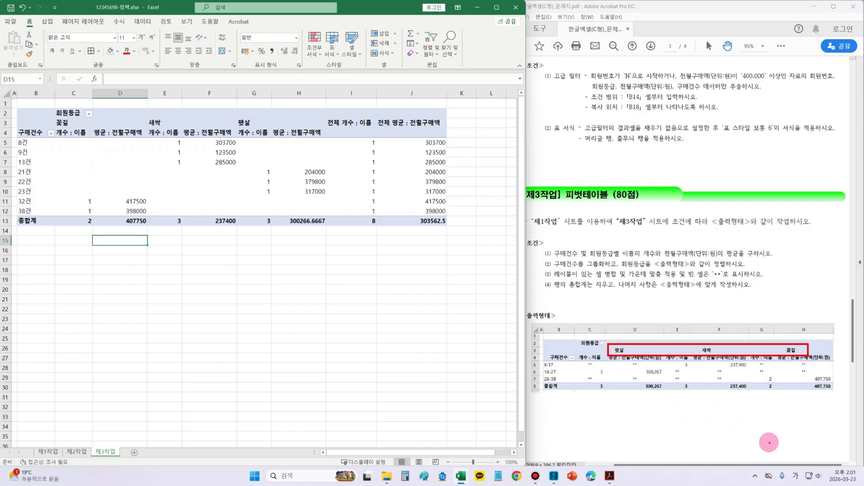
pyautogui.moveTo(660, 426)
pyautogui.mouseDown()
pyautogui.moveTo(671, 436)
pyautogui.moveTo(729, 422)
pyautogui.moveTo(720, 430)
pyautogui.mouseUp()
pyautogui.moveTo(768, 407); pyautogui.dragTo(798, 423)
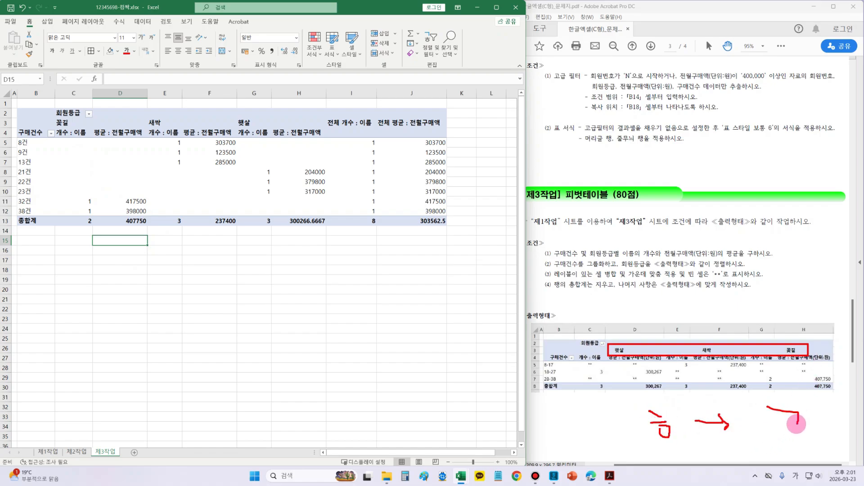
pyautogui.press('Escape')
pyautogui.click(89, 114)
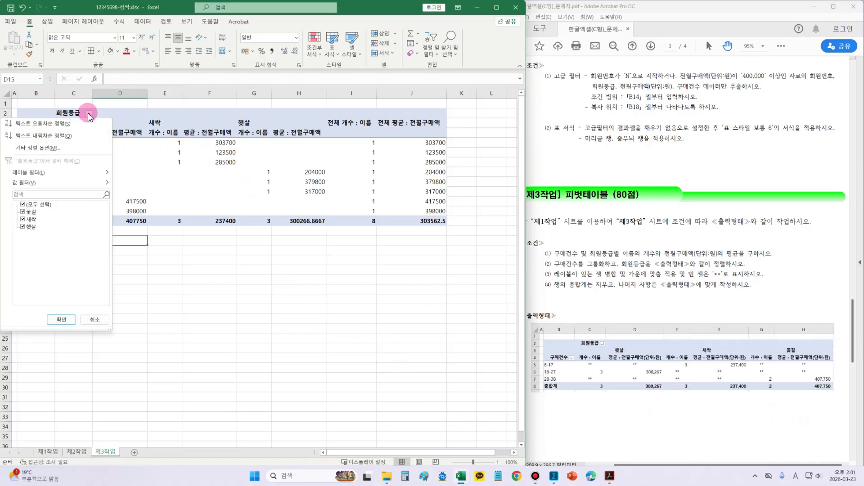
pyautogui.click(58, 137)
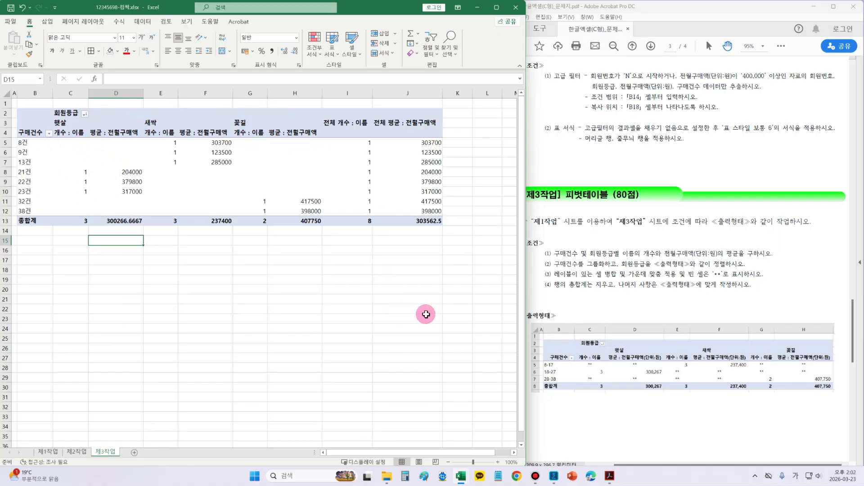
# Group the 구매건수 row field starting at 8 and ending at 38, in intervals of 10
pyautogui.click(552, 272)
pyautogui.moveTo(542, 262); pyautogui.dragTo(749, 273)
pyautogui.click(26, 166)
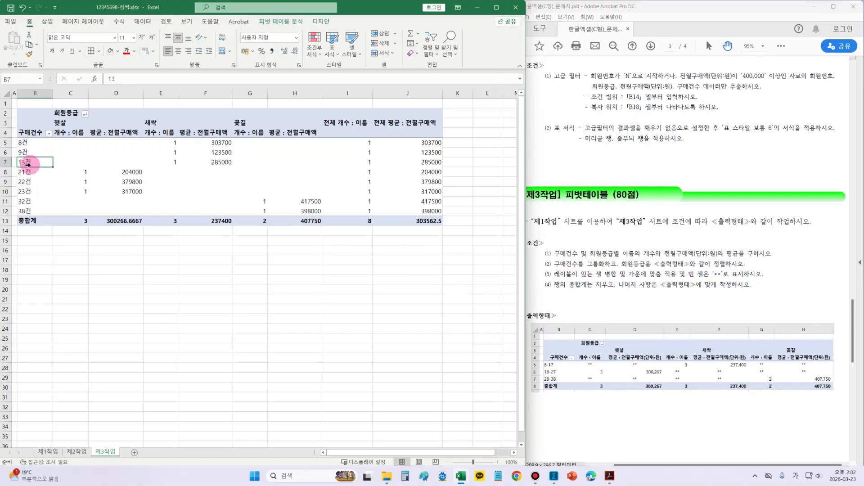
pyautogui.rightClick(32, 164)
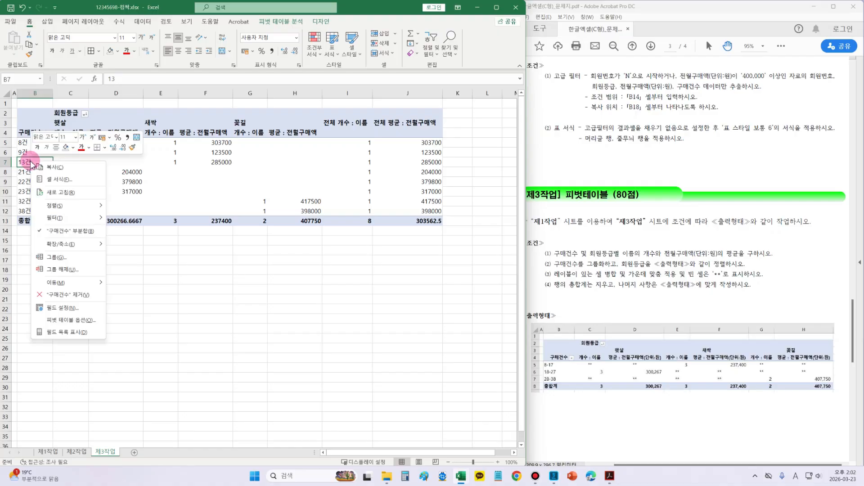
pyautogui.click(52, 258)
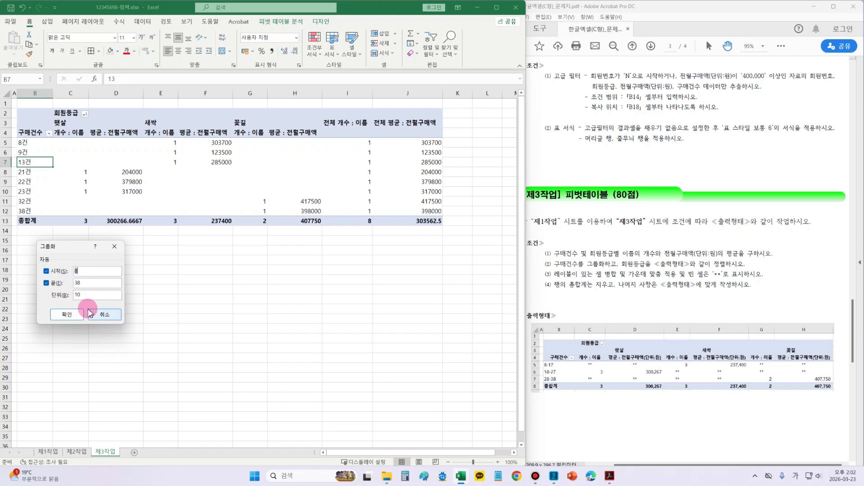
pyautogui.moveTo(535, 347)
pyautogui.mouseDown()
pyautogui.moveTo(573, 406)
pyautogui.moveTo(569, 375)
pyautogui.mouseUp()
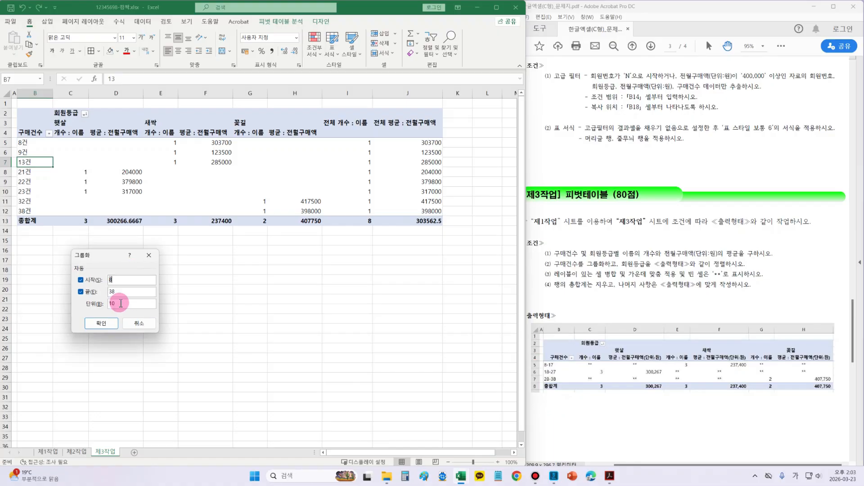
pyautogui.click(107, 323)
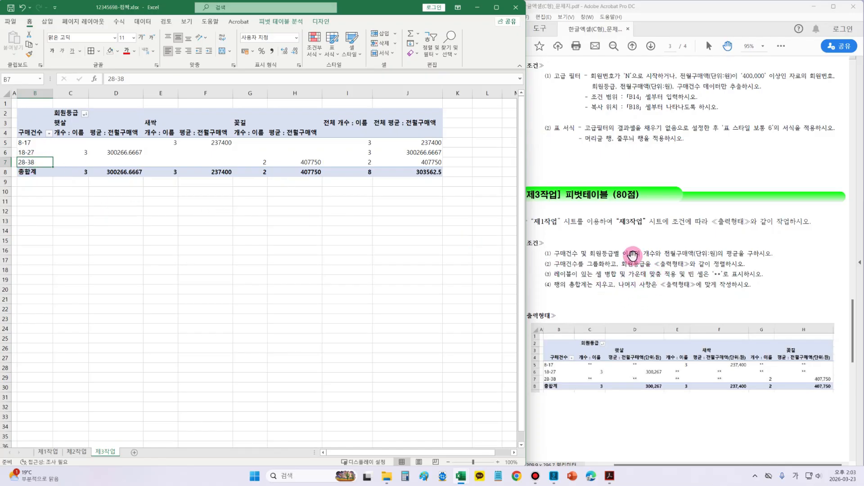
pyautogui.moveTo(620, 255); pyautogui.dragTo(745, 269)
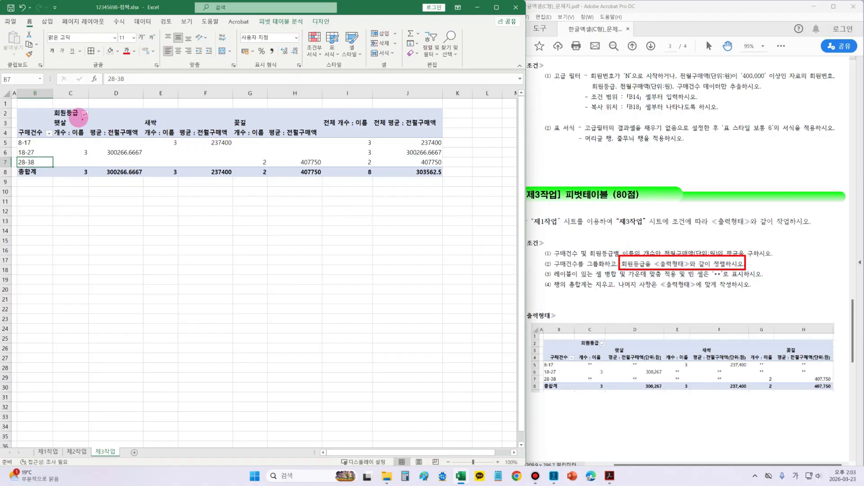
pyautogui.moveTo(76, 105); pyautogui.dragTo(98, 102)
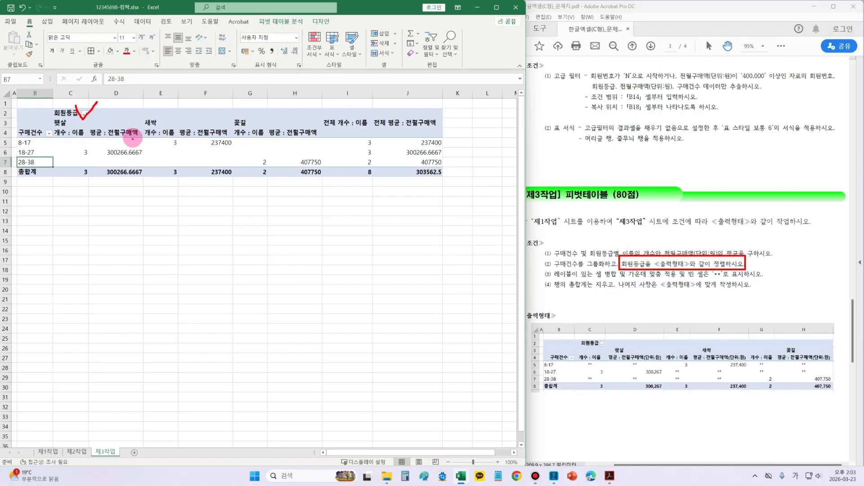
pyautogui.press('Escape')
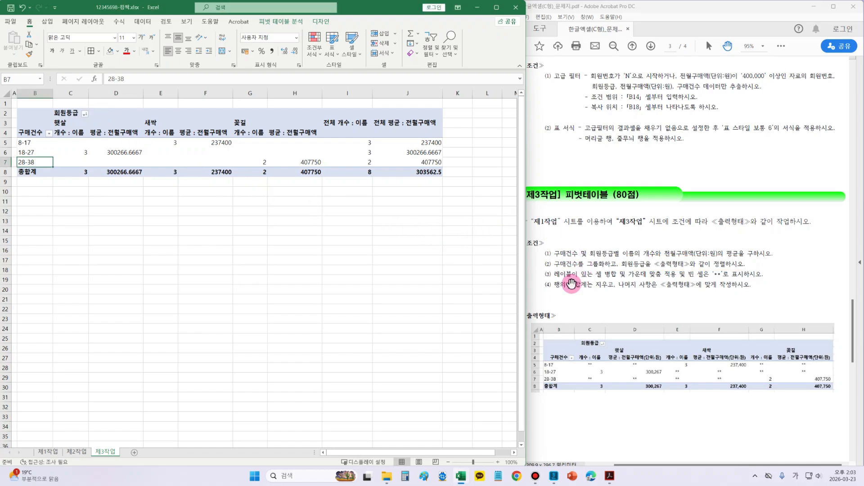
# In the PivotTable options, merge and center cells with labels and set empty cells to show **
pyautogui.moveTo(539, 270); pyautogui.dragTo(761, 280)
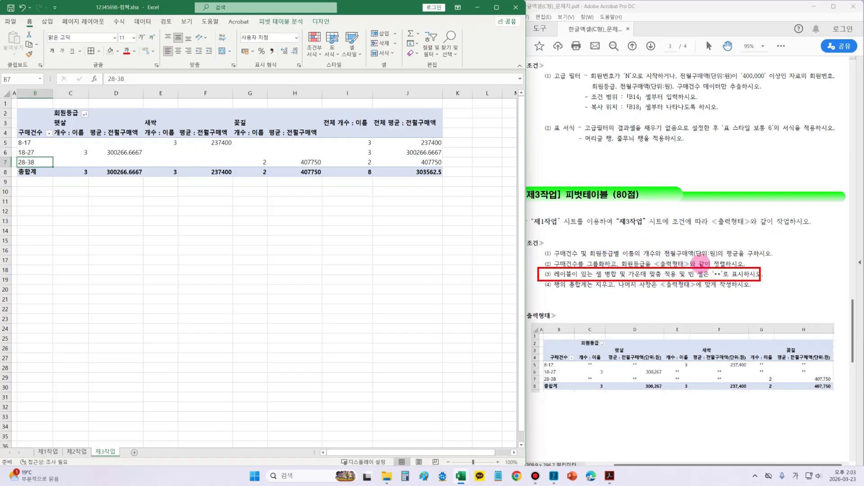
pyautogui.moveTo(702, 265); pyautogui.dragTo(703, 286)
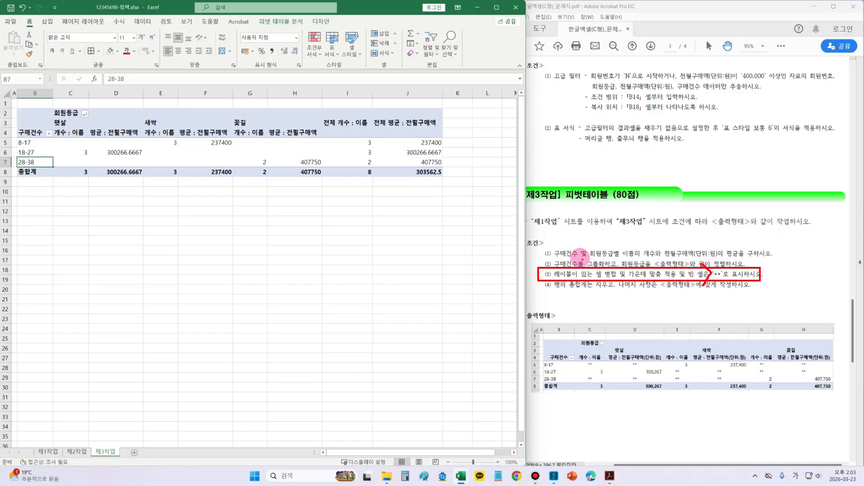
pyautogui.moveTo(558, 261); pyautogui.dragTo(542, 276)
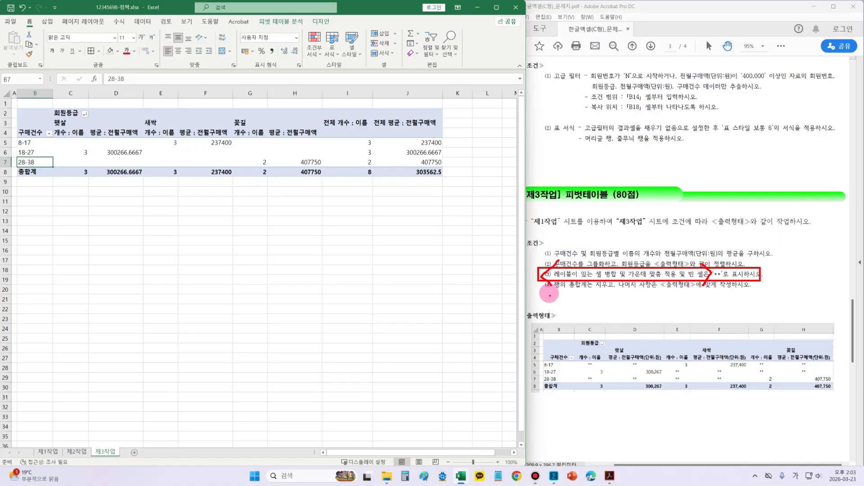
pyautogui.click(196, 150)
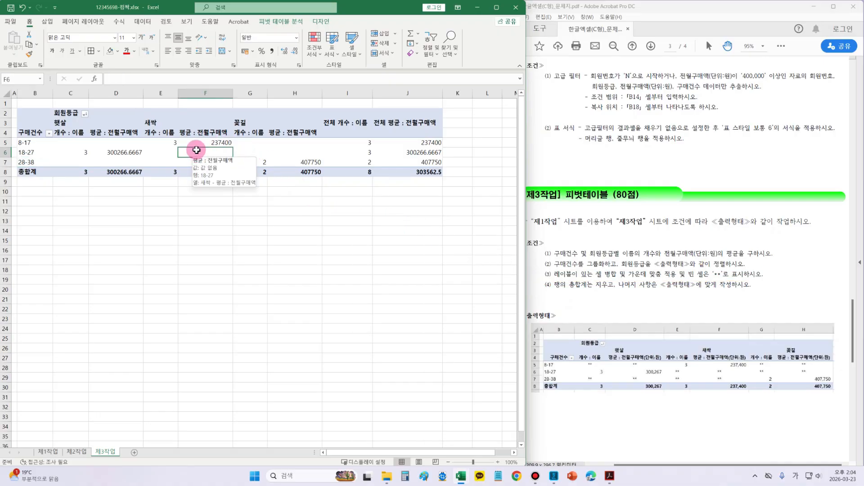
pyautogui.rightClick(199, 152)
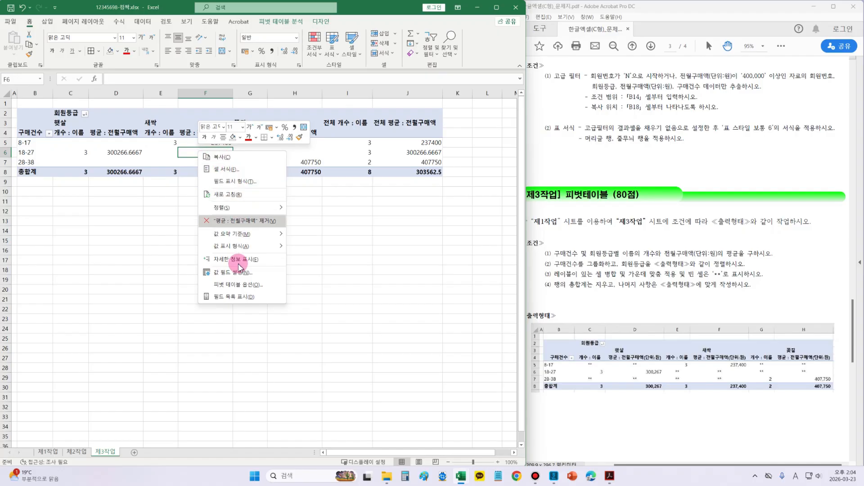
pyautogui.click(249, 290)
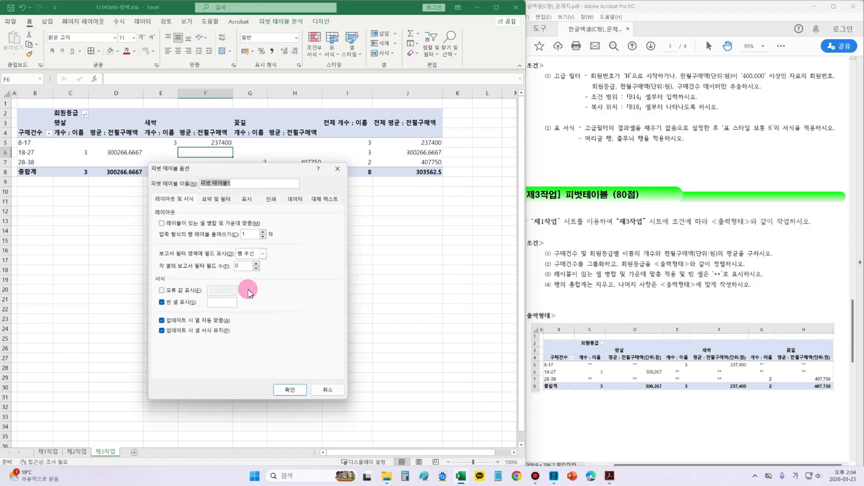
pyautogui.moveTo(164, 214); pyautogui.dragTo(272, 229)
pyautogui.press('Escape')
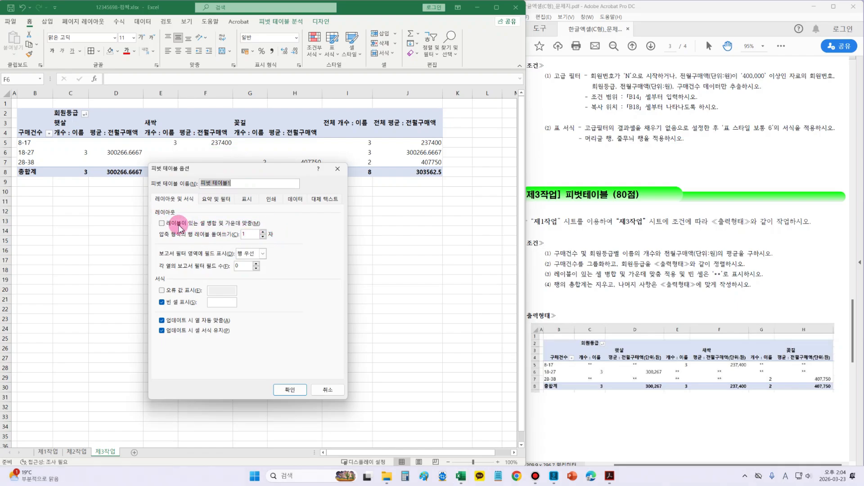
pyautogui.click(161, 223)
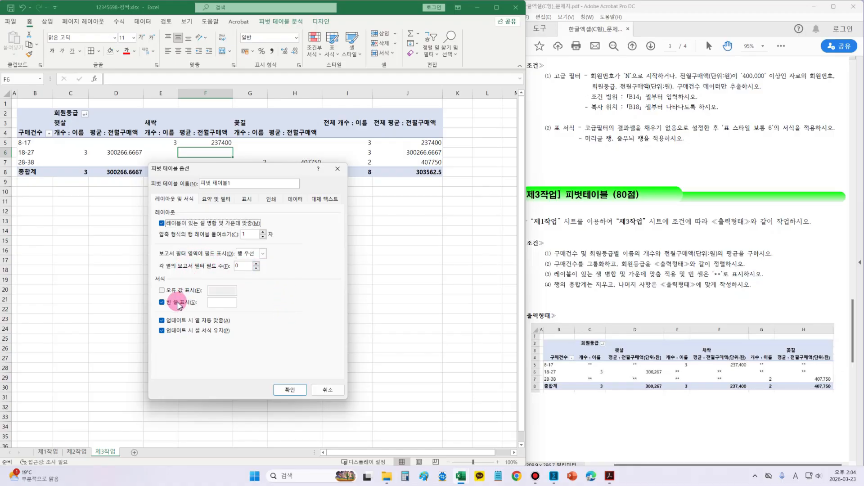
pyautogui.click(225, 303)
pyautogui.write('*')
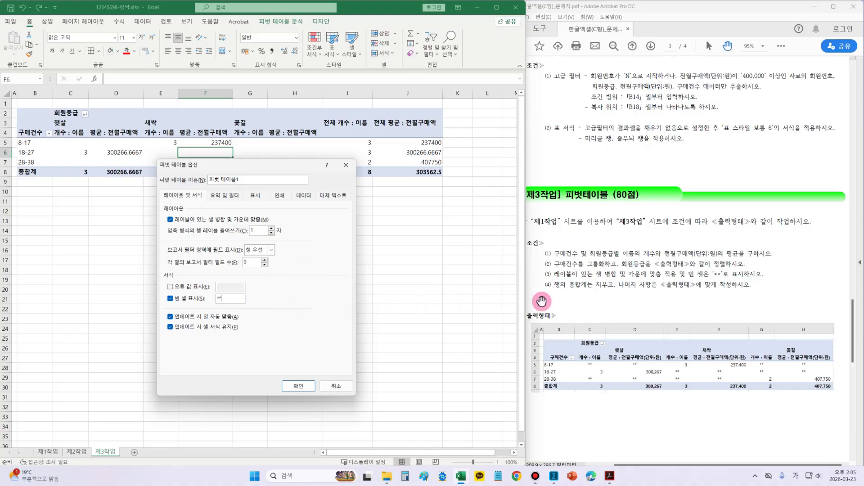
# Turn off the row grand totals (행 총합계 표시) and apply the PivotTable options
pyautogui.moveTo(531, 281)
pyautogui.mouseDown()
pyautogui.moveTo(597, 293)
pyautogui.moveTo(758, 292)
pyautogui.mouseUp()
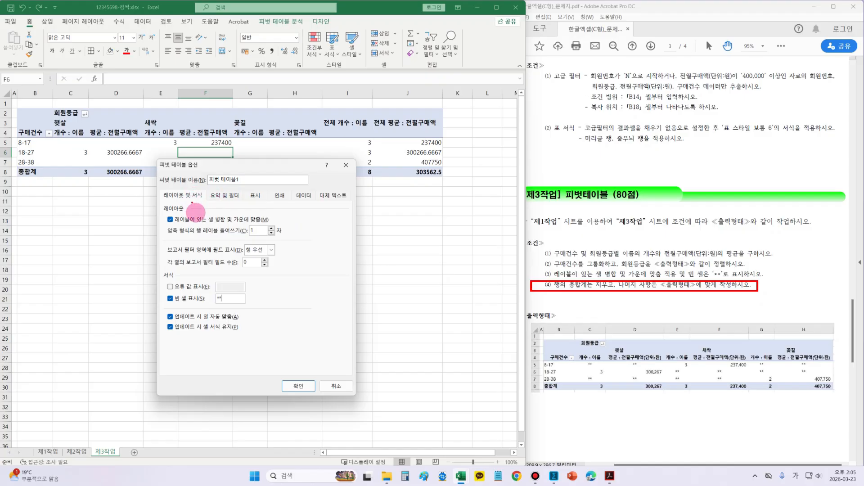
pyautogui.click(224, 196)
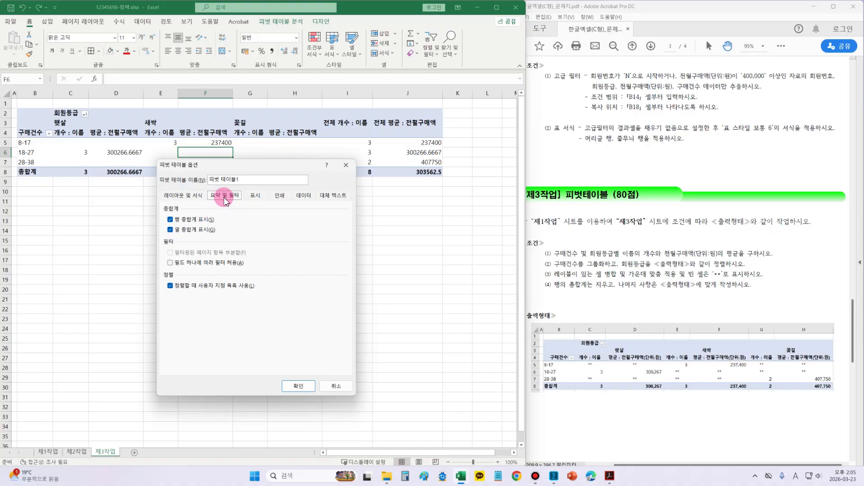
pyautogui.click(170, 220)
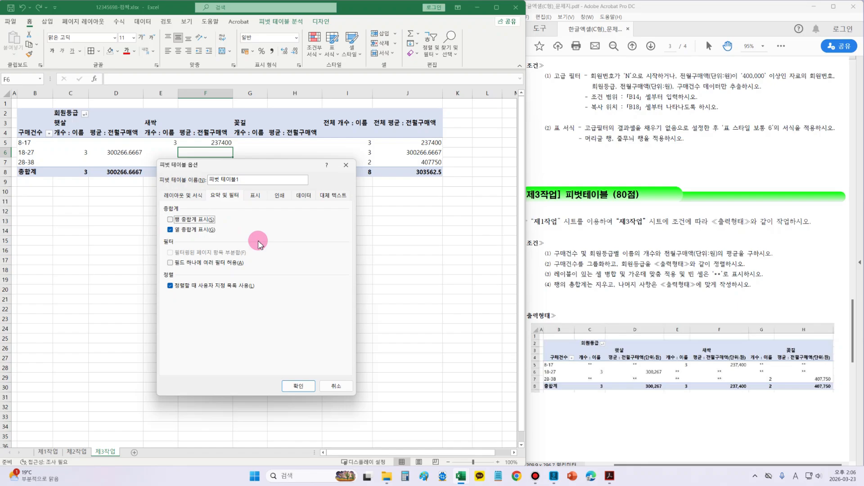
pyautogui.click(298, 386)
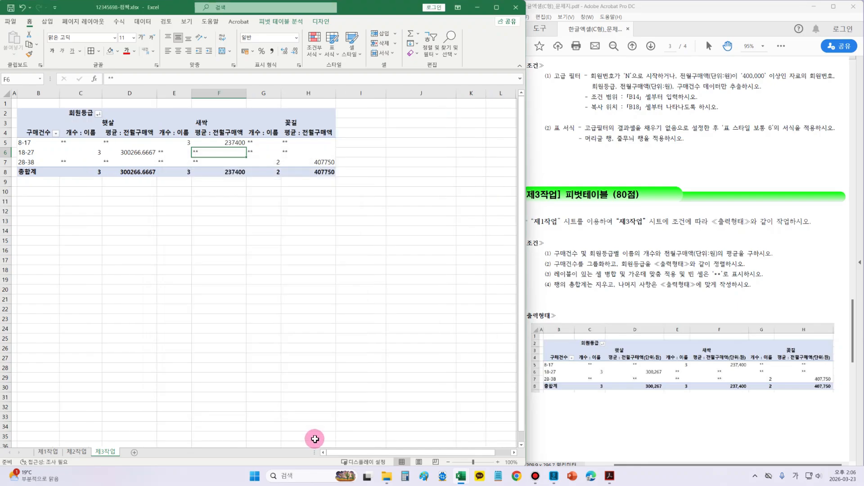
# Compare the pivot table's count and average columns with the 제3작업 output form in the exam sheet
pyautogui.moveTo(617, 278)
pyautogui.mouseDown()
pyautogui.moveTo(694, 300)
pyautogui.moveTo(760, 298)
pyautogui.mouseUp()
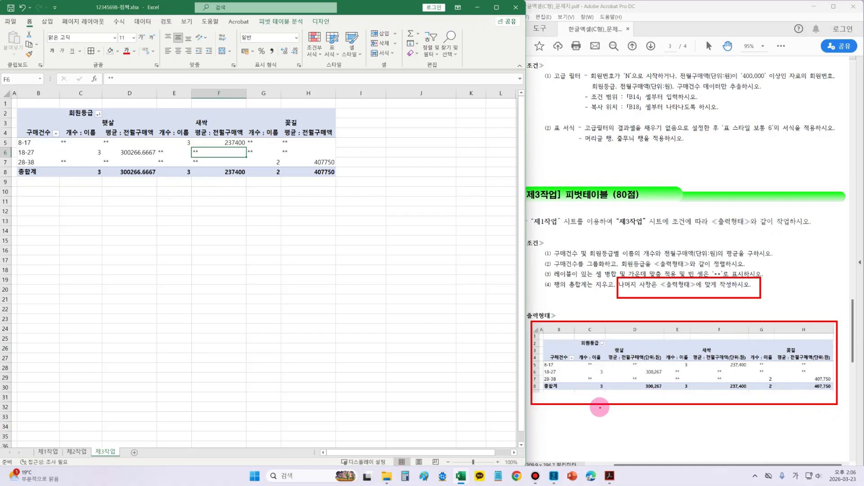
pyautogui.press('Escape')
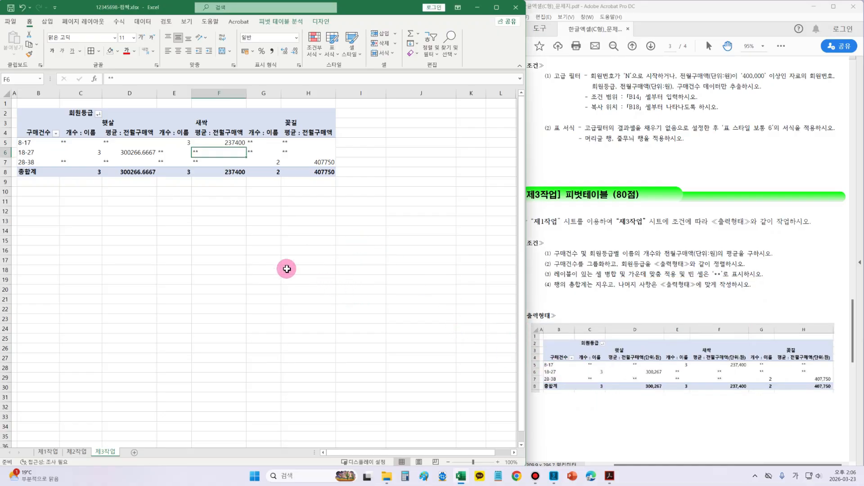
pyautogui.moveTo(84, 121); pyautogui.dragTo(106, 189)
pyautogui.moveTo(586, 344); pyautogui.dragTo(608, 402)
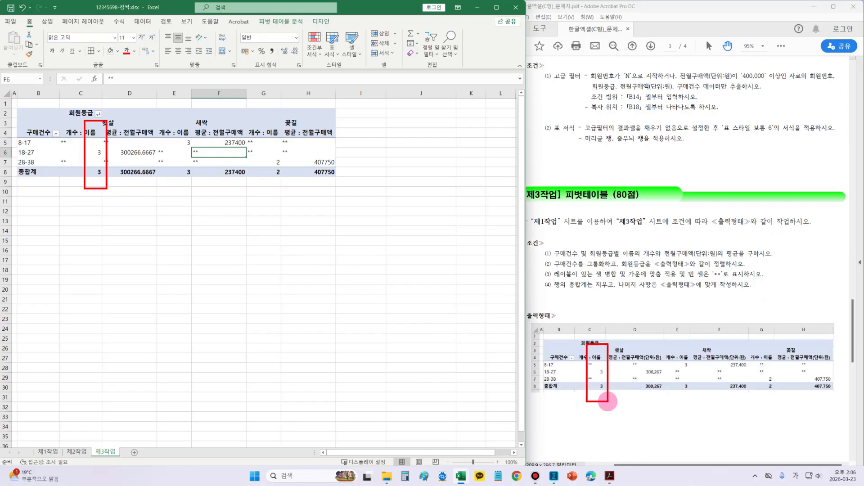
pyautogui.moveTo(123, 122)
pyautogui.mouseDown()
pyautogui.moveTo(139, 187)
pyautogui.moveTo(162, 197)
pyautogui.mouseUp()
pyautogui.moveTo(637, 344); pyautogui.dragTo(664, 400)
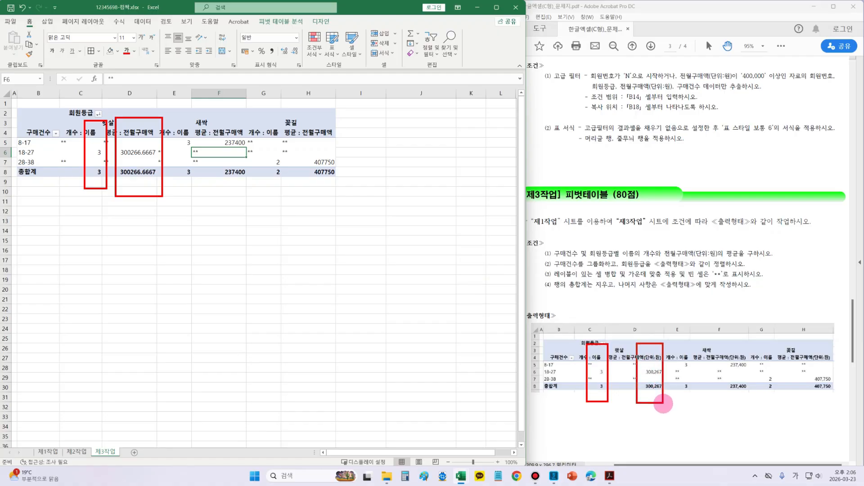
pyautogui.press('Escape')
pyautogui.click(213, 215)
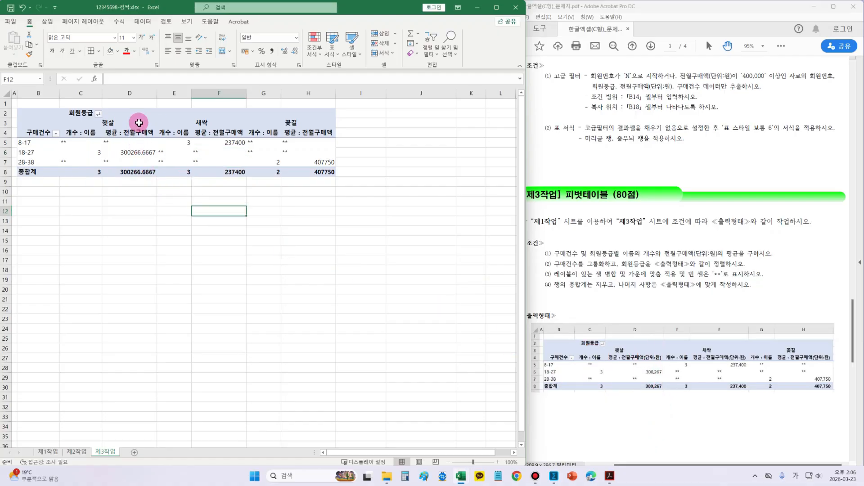
# Format the average cells in D5:D7, F5:F7 and H5:H7 as numbers with 0 decimal places and apply the comma style
pyautogui.click(139, 153)
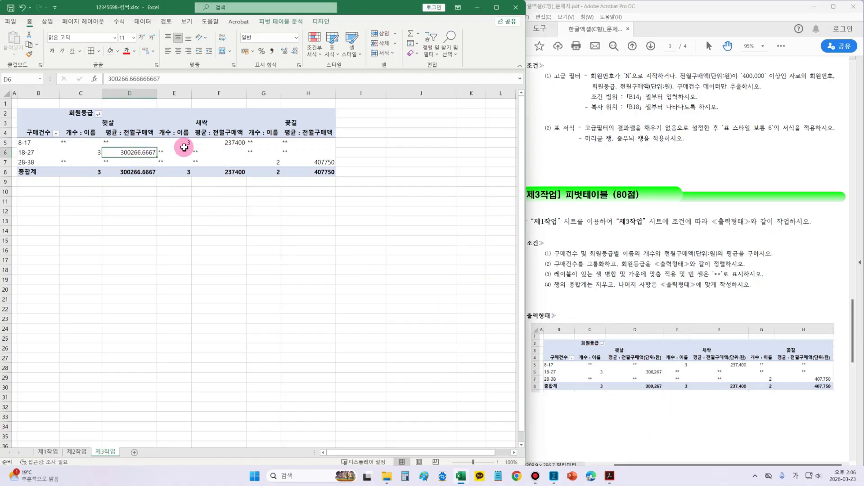
pyautogui.moveTo(141, 143); pyautogui.dragTo(140, 162)
pyautogui.keyDown('ctrl'); pyautogui.moveTo(232, 142); pyautogui.dragTo(233, 160); pyautogui.keyUp('ctrl')
pyautogui.keyDown('ctrl'); pyautogui.moveTo(299, 144); pyautogui.dragTo(318, 162); pyautogui.keyUp('ctrl')
pyautogui.rightClick(208, 150)
pyautogui.click(255, 170)
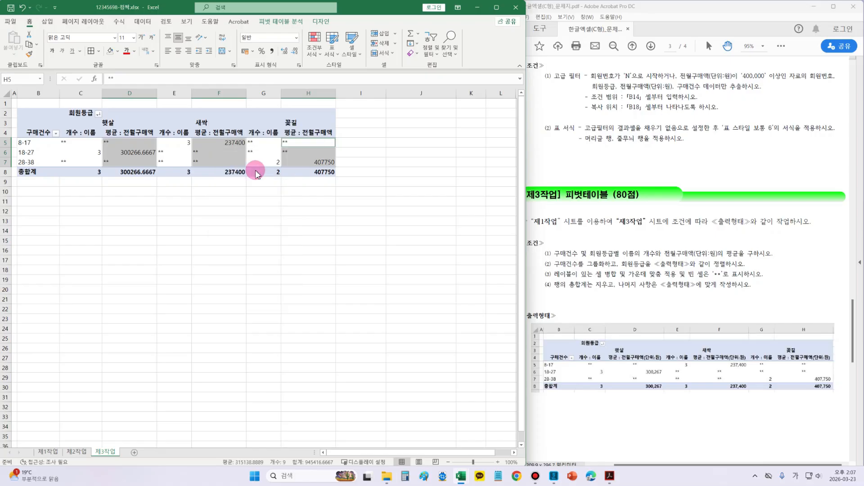
pyautogui.click(153, 92)
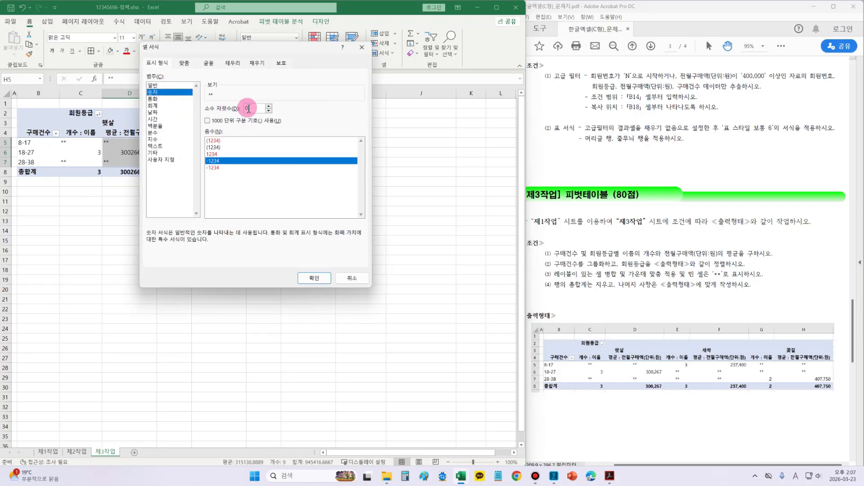
pyautogui.click(316, 282)
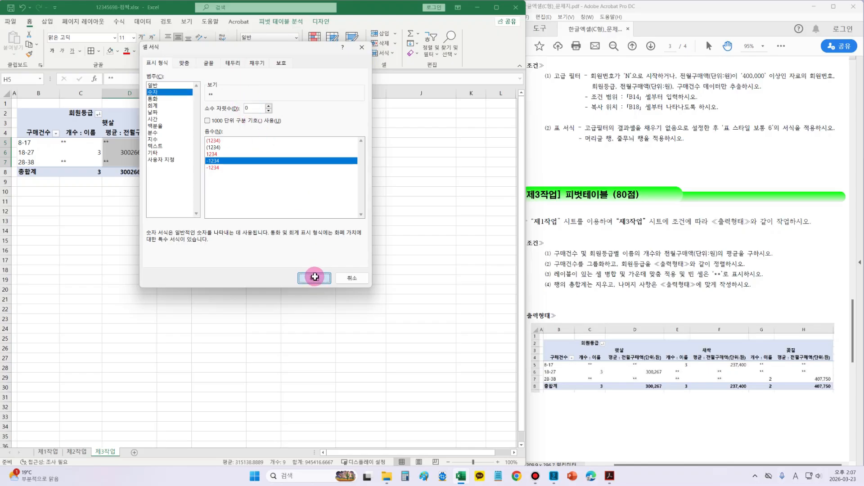
pyautogui.click(315, 277)
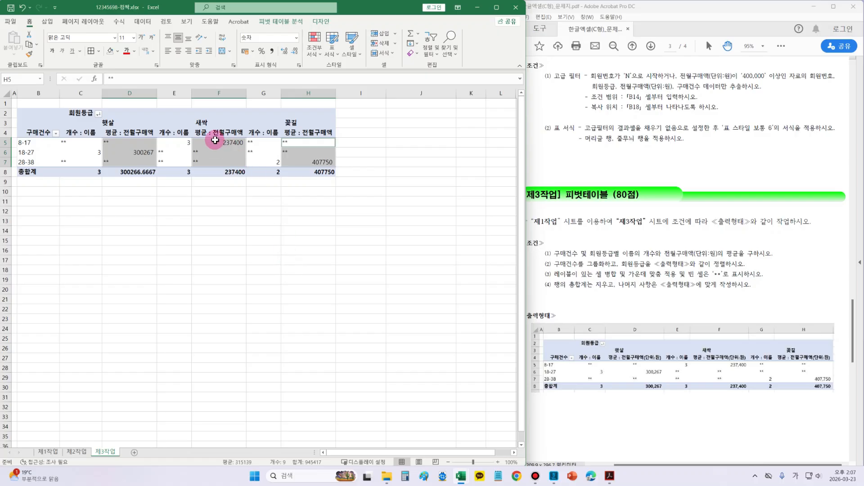
pyautogui.click(271, 53)
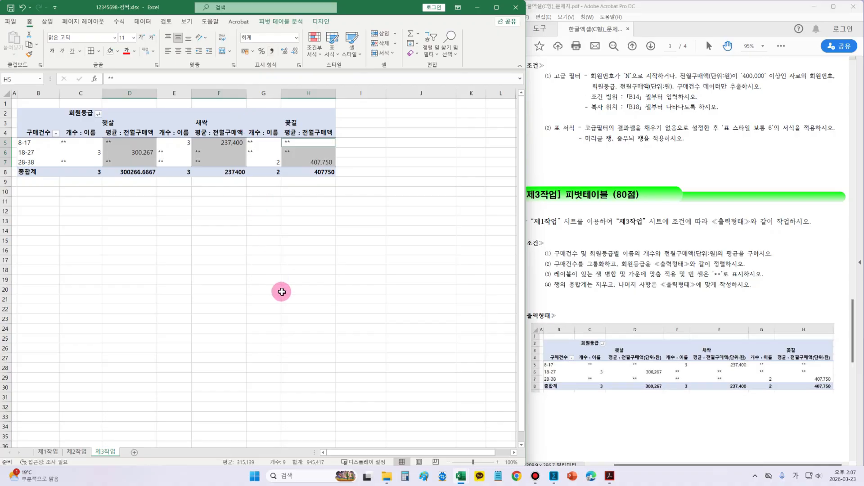
pyautogui.click(285, 292)
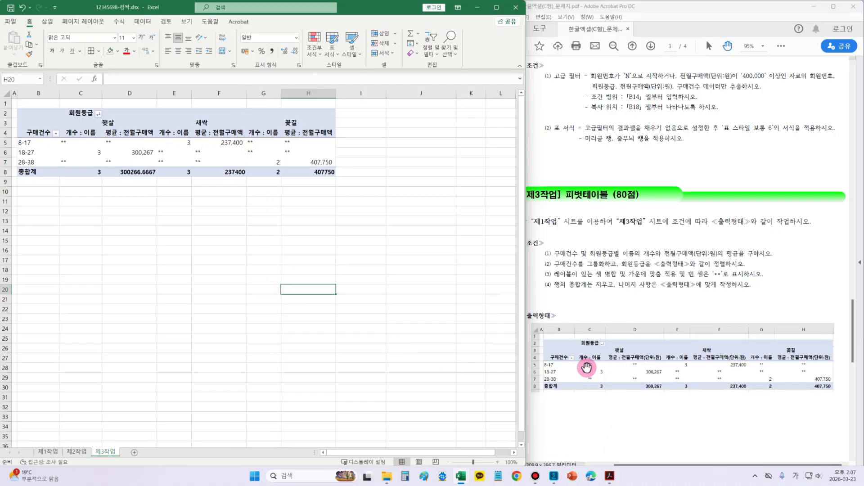
# Center all the ** placeholder cells in the pivot table's body, C5:H7, to match the output form
pyautogui.moveTo(580, 362); pyautogui.dragTo(594, 392)
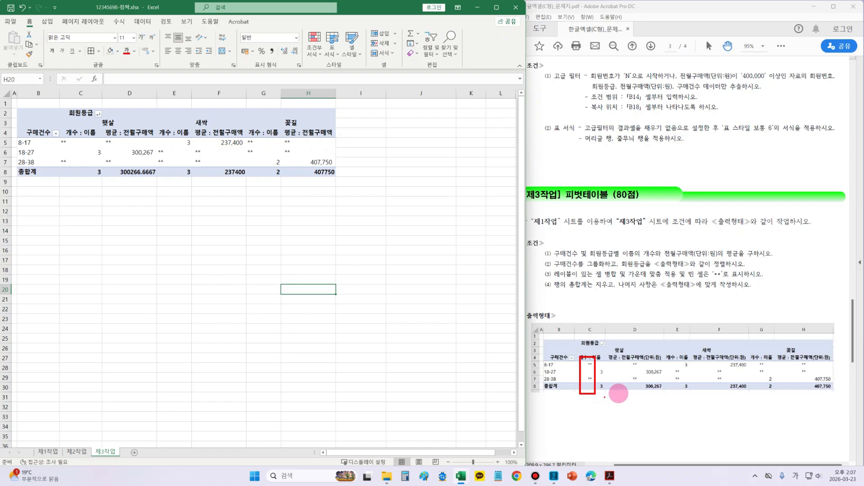
pyautogui.moveTo(630, 360); pyautogui.dragTo(636, 389)
pyautogui.moveTo(711, 354); pyautogui.dragTo(727, 387)
pyautogui.moveTo(808, 381); pyautogui.dragTo(810, 387)
pyautogui.moveTo(58, 118)
pyautogui.mouseDown()
pyautogui.moveTo(64, 170)
pyautogui.moveTo(94, 198)
pyautogui.mouseUp()
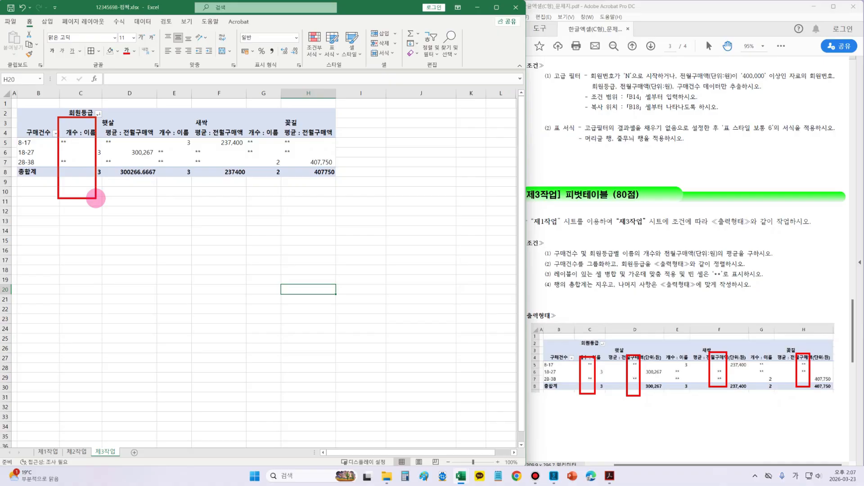
pyautogui.click(78, 143)
pyautogui.keyDown('ctrl'); pyautogui.click(81, 168); pyautogui.keyUp('ctrl')
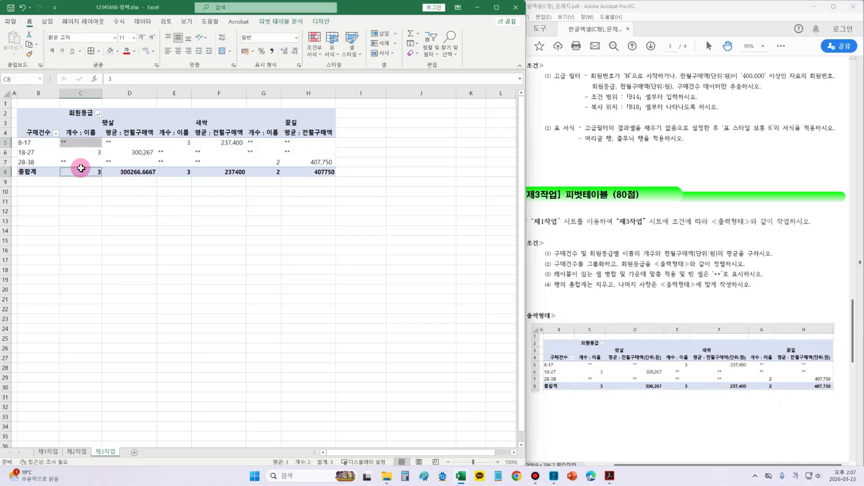
pyautogui.click(84, 159)
pyautogui.keyDown('ctrl'); pyautogui.click(83, 141); pyautogui.keyUp('ctrl')
pyautogui.keyDown('ctrl'); pyautogui.click(117, 144); pyautogui.keyUp('ctrl')
pyautogui.keyDown('ctrl'); pyautogui.click(119, 162); pyautogui.keyUp('ctrl')
pyautogui.keyDown('ctrl'); pyautogui.click(155, 161); pyautogui.keyUp('ctrl')
pyautogui.keyDown('ctrl'); pyautogui.click(163, 155); pyautogui.keyUp('ctrl')
pyautogui.keyDown('ctrl'); pyautogui.click(162, 164); pyautogui.keyUp('ctrl')
pyautogui.keyDown('ctrl'); pyautogui.click(137, 164); pyautogui.keyUp('ctrl')
pyautogui.keyDown('ctrl'); pyautogui.click(198, 151); pyautogui.keyUp('ctrl')
pyautogui.keyDown('ctrl'); pyautogui.click(196, 161); pyautogui.keyUp('ctrl')
pyautogui.moveTo(257, 141); pyautogui.dragTo(293, 150)
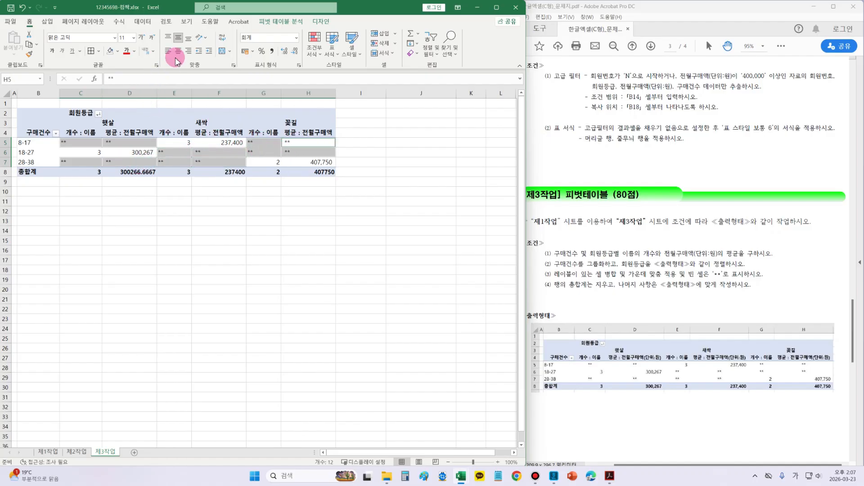
pyautogui.click(250, 276)
pyautogui.click(347, 299)
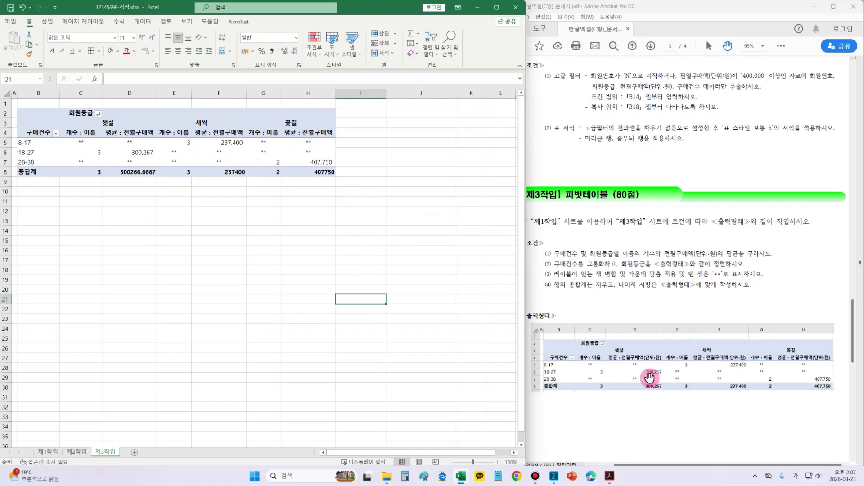
# Rename the average value field in the pivot table as 평균 : 전월구매액(단위:원)
pyautogui.moveTo(608, 352); pyautogui.dragTo(663, 367)
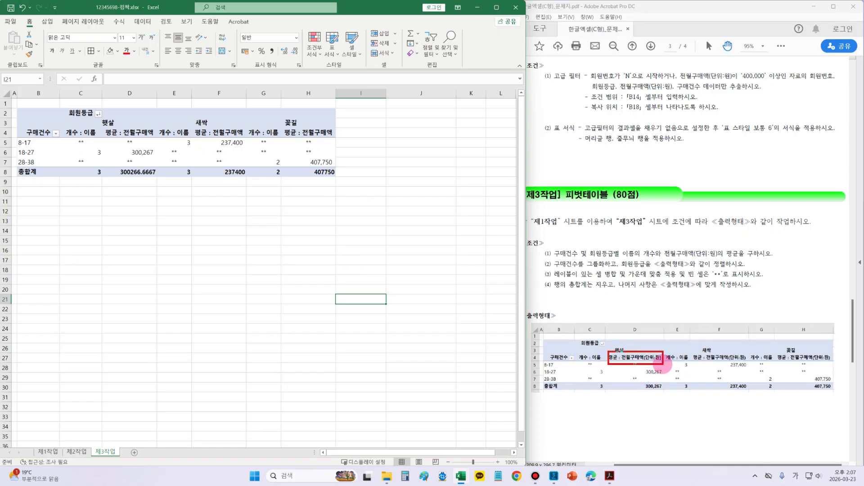
pyautogui.press('Escape')
pyautogui.click(148, 133)
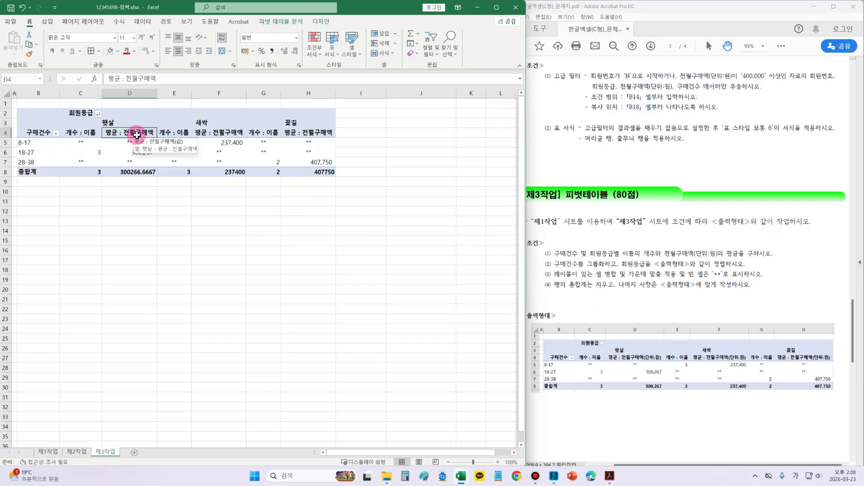
pyautogui.doubleClick(137, 133)
pyautogui.moveTo(283, 203); pyautogui.dragTo(246, 193)
pyautogui.click(257, 222)
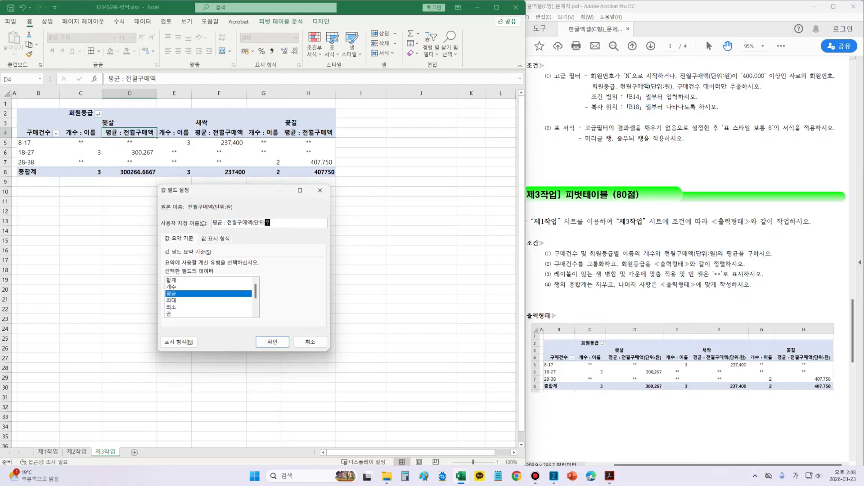
pyautogui.click(272, 341)
pyautogui.click(313, 309)
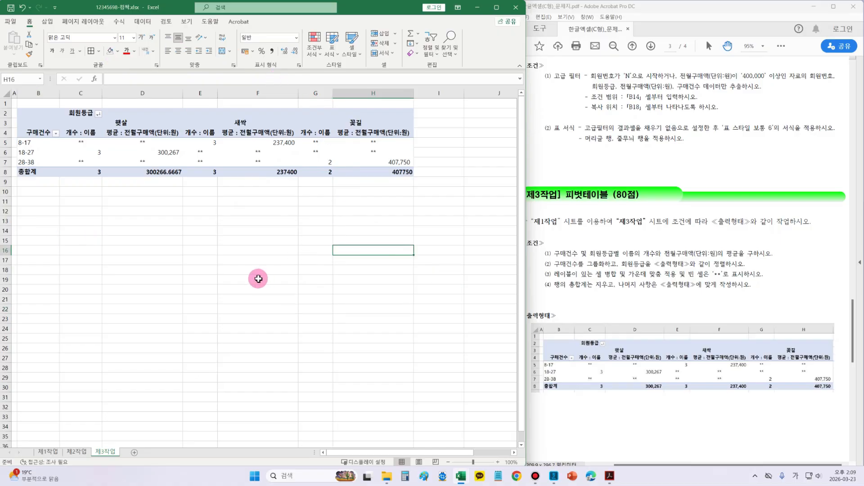
# Save the workbook containing the 제3작업 pivot table
pyautogui.click(237, 306)
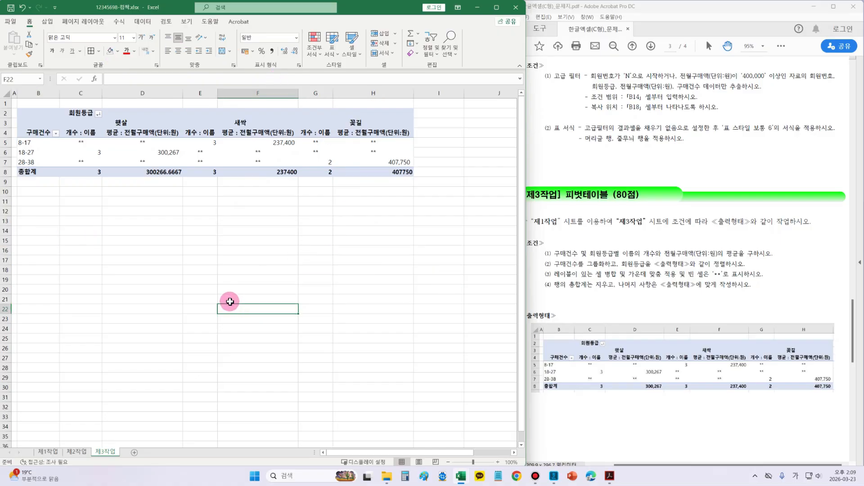
pyautogui.click(191, 259)
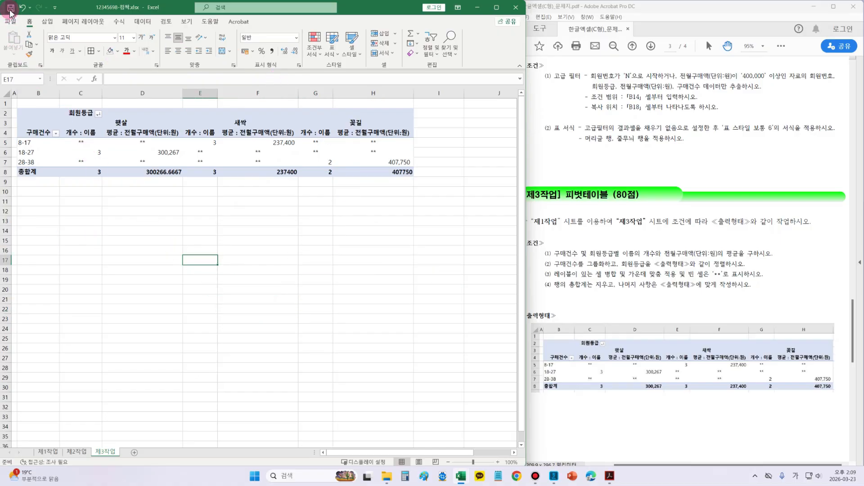
pyautogui.click(110, 326)
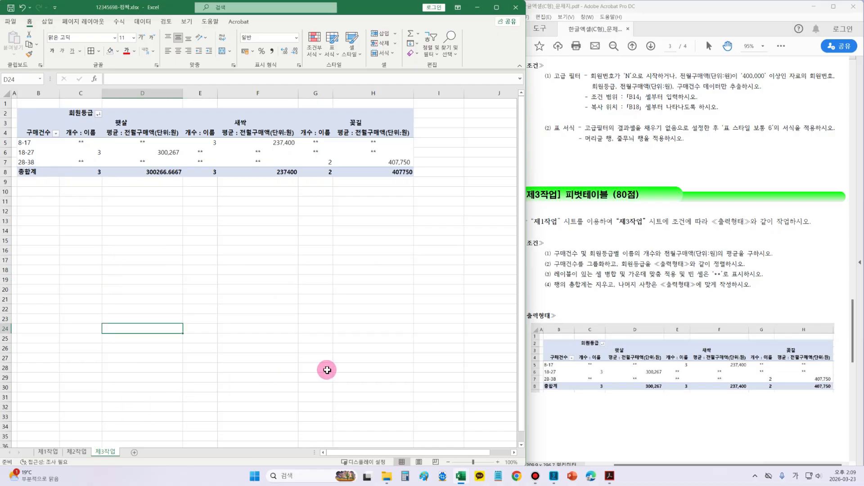
# Examine the 제4작업 chart conditions and output form in the exam PDF, and open the 제1작업 sheet to compare its data
pyautogui.click(764, 372)
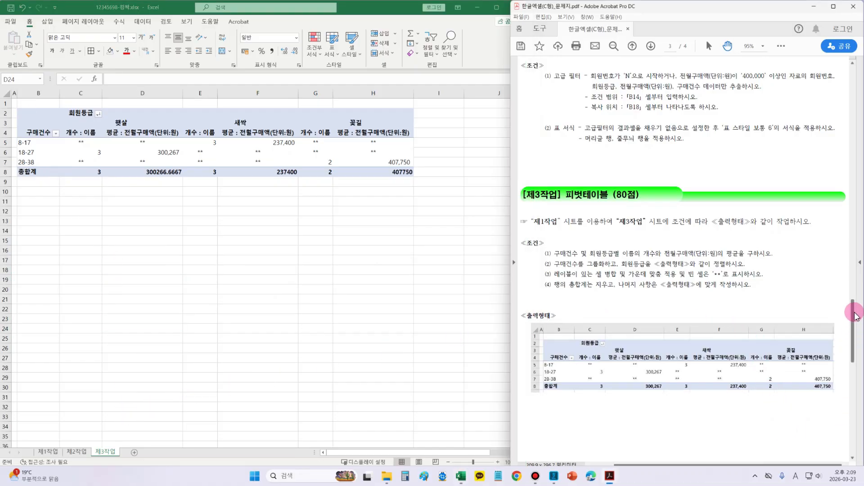
pyautogui.moveTo(853, 310); pyautogui.dragTo(860, 351)
pyautogui.click(268, 284)
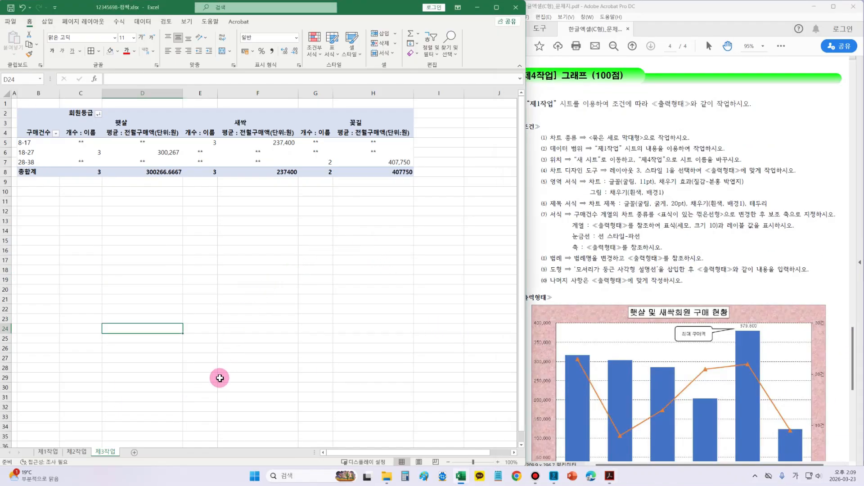
pyautogui.click(265, 339)
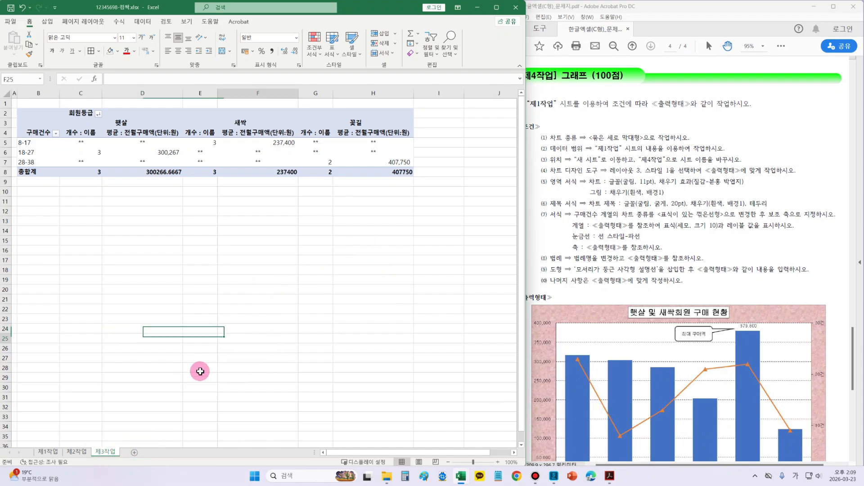
pyautogui.click(43, 452)
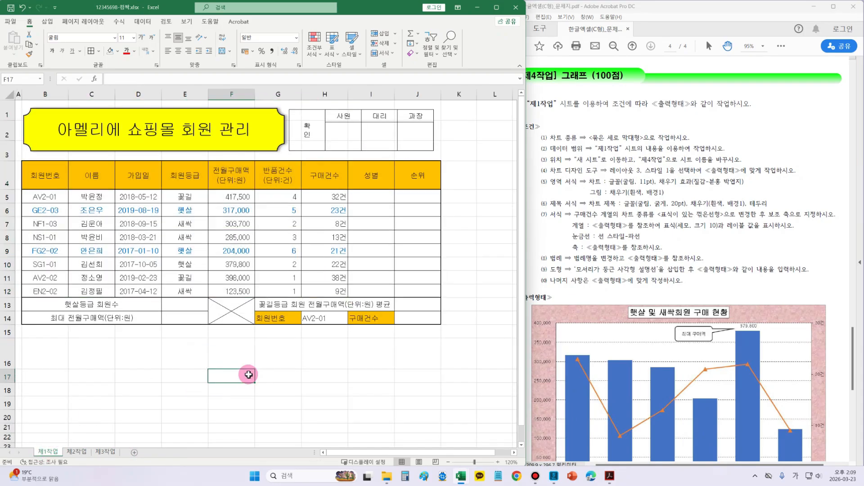
pyautogui.moveTo(852, 331); pyautogui.dragTo(858, 376)
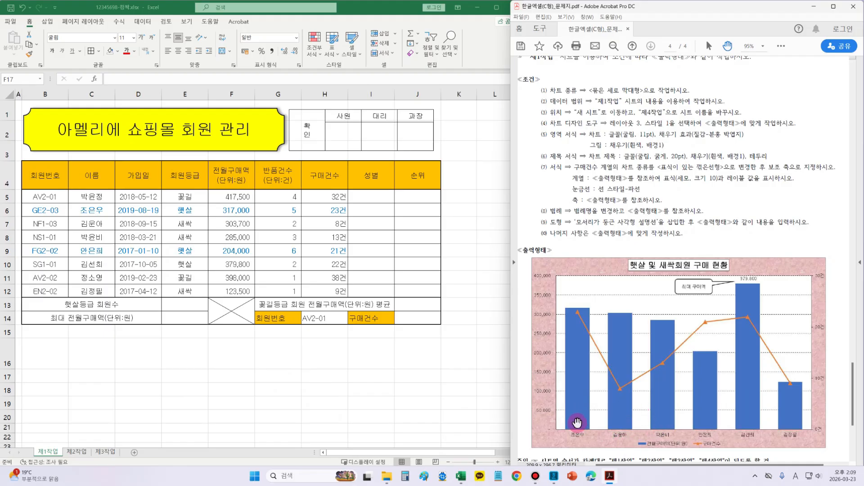
pyautogui.moveTo(562, 426); pyautogui.dragTo(819, 437)
pyautogui.moveTo(629, 437)
pyautogui.mouseDown()
pyautogui.moveTo(734, 463)
pyautogui.moveTo(726, 463)
pyautogui.mouseUp()
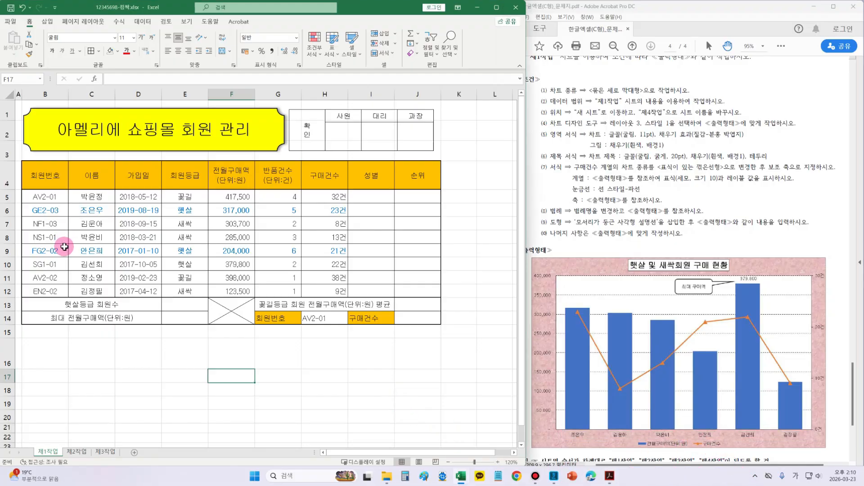
# Select the ranges C4:C12, F4:F12 and H4:H12 on the 제1작업 sheet as chart data and start inserting a chart
pyautogui.moveTo(92, 177); pyautogui.dragTo(95, 291)
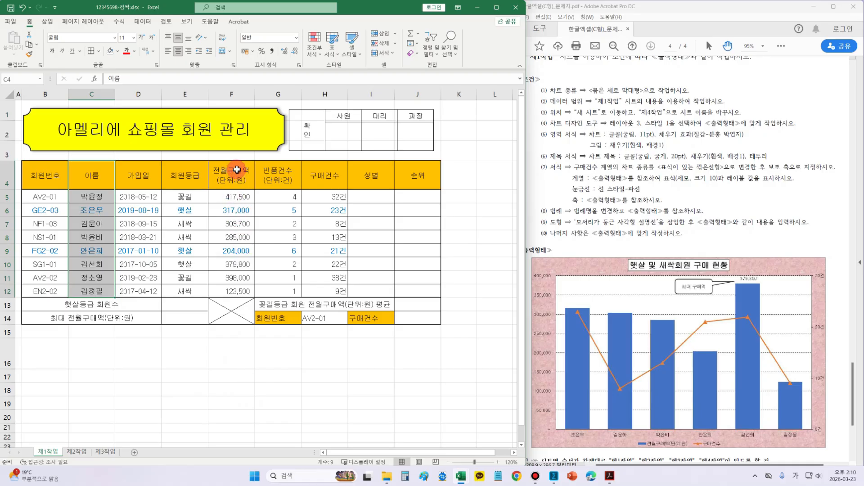
pyautogui.moveTo(238, 174); pyautogui.dragTo(246, 293)
pyautogui.moveTo(330, 177); pyautogui.dragTo(338, 293)
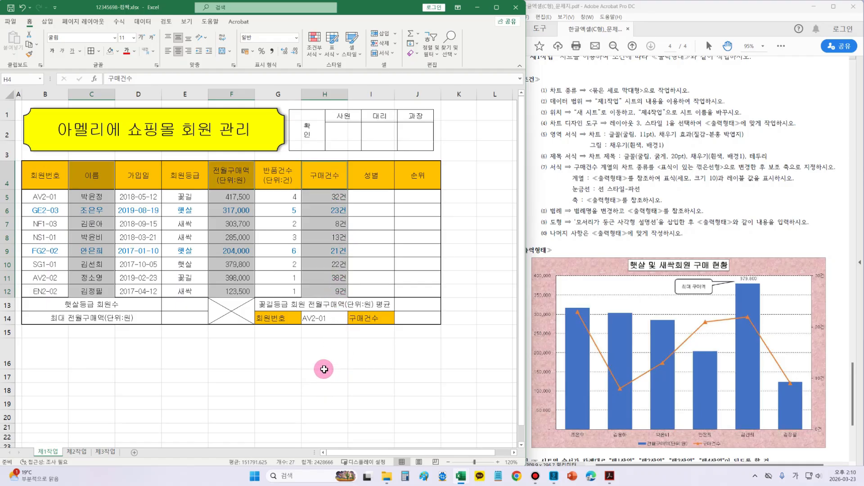
pyautogui.click(49, 22)
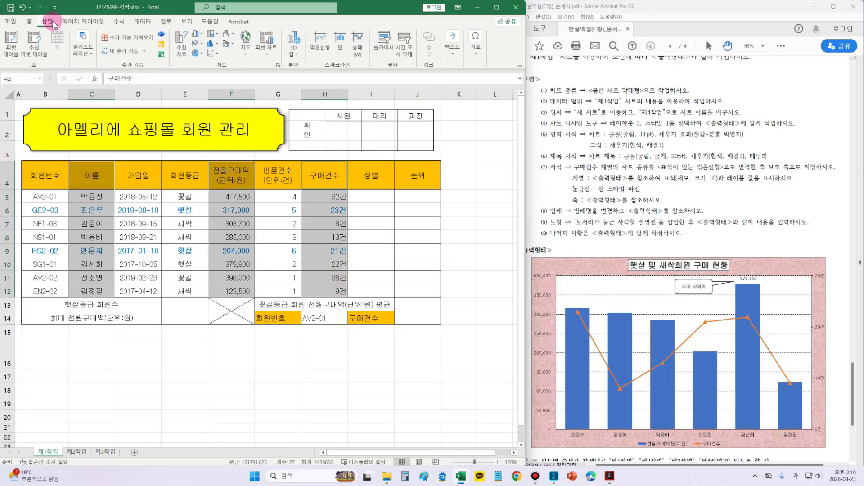
pyautogui.click(182, 56)
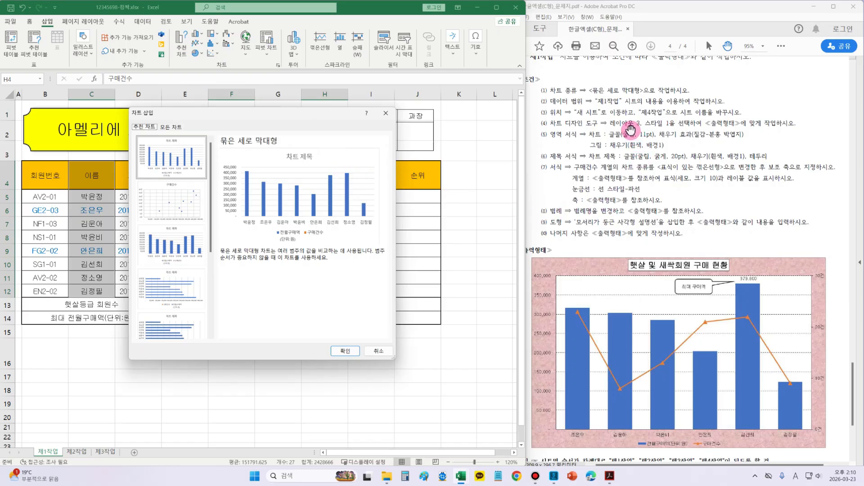
# Examine conditions (1) and (7) in the exam PDF for the required chart type and the 구매건수 series format
pyautogui.moveTo(578, 76)
pyautogui.mouseDown()
pyautogui.moveTo(608, 94)
pyautogui.moveTo(649, 100)
pyautogui.moveTo(669, 66)
pyautogui.mouseUp()
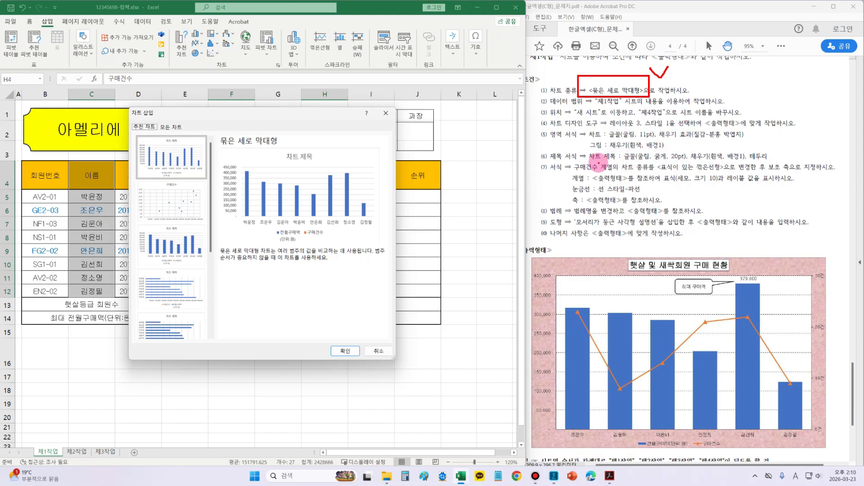
pyautogui.moveTo(536, 161); pyautogui.dragTo(843, 210)
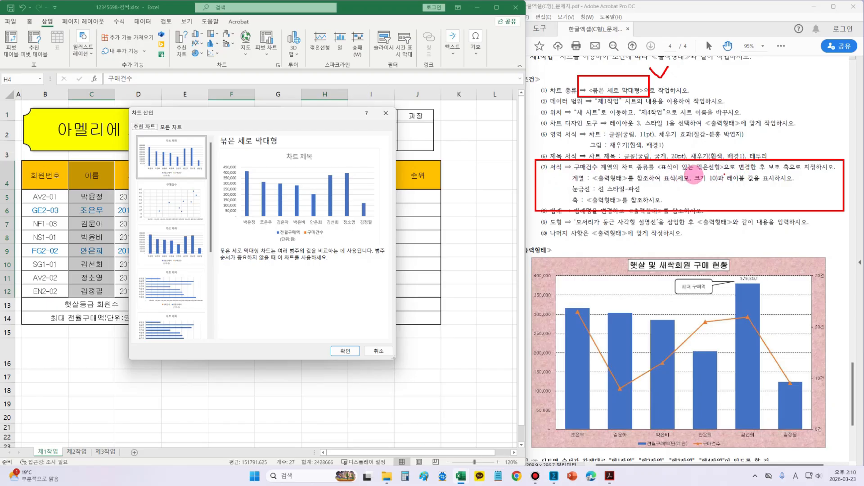
pyautogui.moveTo(656, 173); pyautogui.dragTo(720, 175)
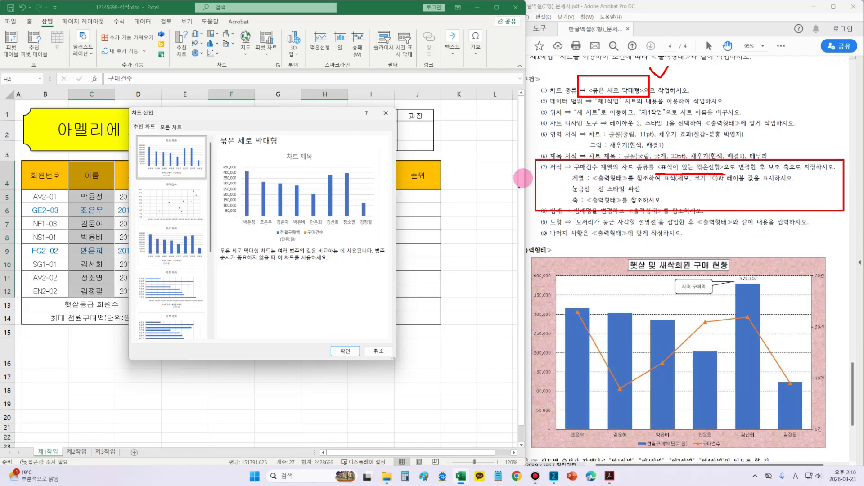
pyautogui.moveTo(541, 170); pyautogui.dragTo(565, 162)
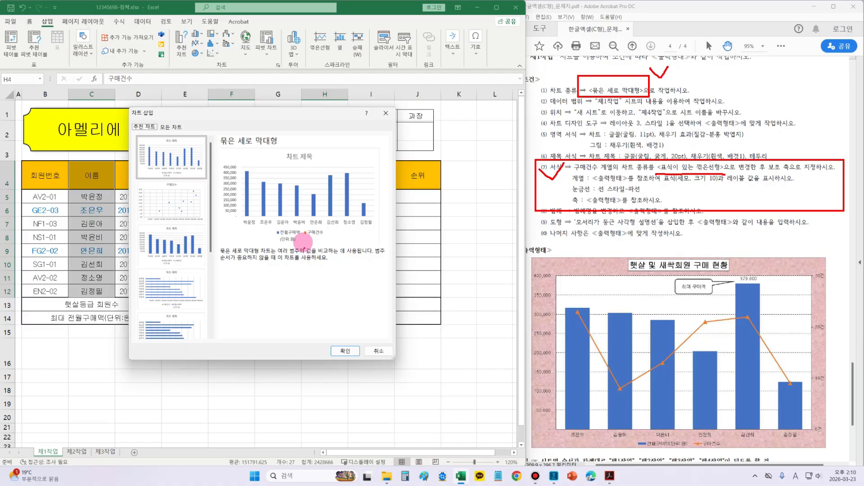
pyautogui.press('Escape')
pyautogui.scroll(-3, 178, 142)
# Insert a combo chart with 전월구매액 as 묶은 세로 막대형 and 구매건수 as 표식이 있는 꺾은선형 on the secondary axis
pyautogui.click(171, 127)
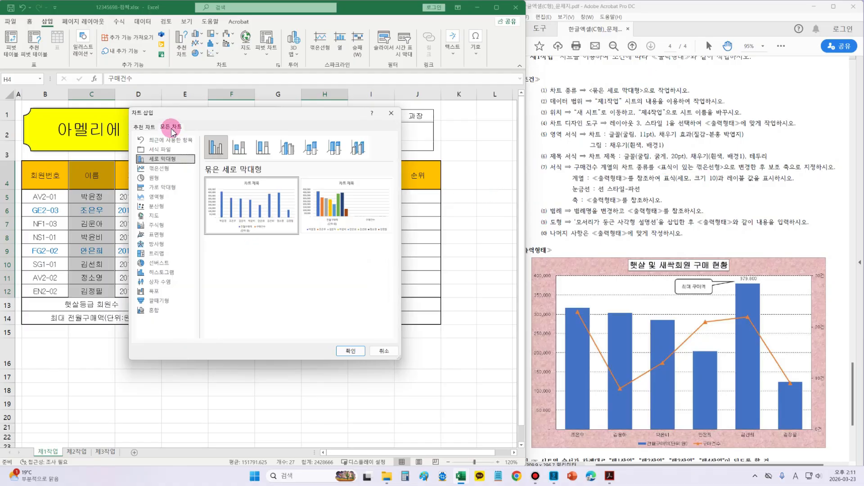
pyautogui.click(153, 313)
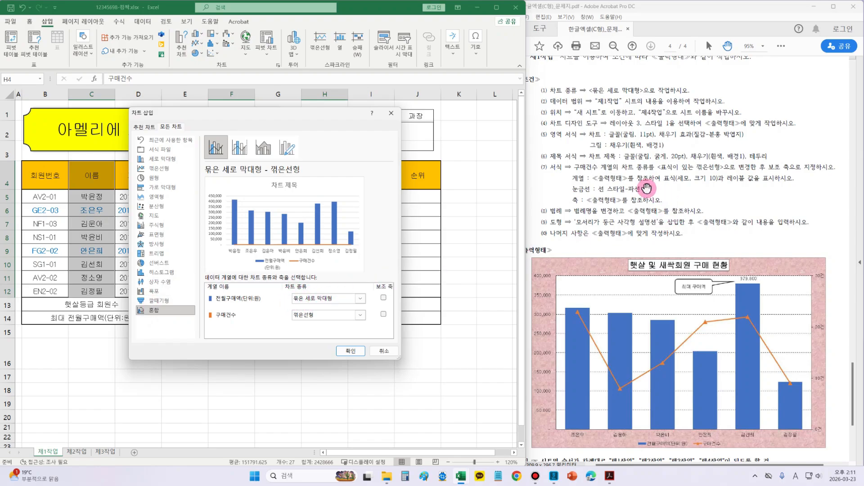
pyautogui.moveTo(573, 159)
pyautogui.mouseDown()
pyautogui.moveTo(603, 174)
pyautogui.moveTo(735, 169)
pyautogui.mouseUp()
pyautogui.press('Escape')
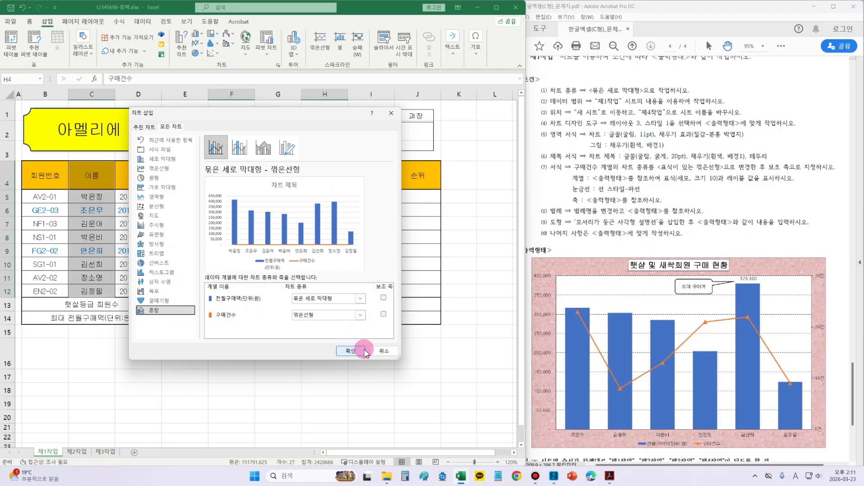
pyautogui.click(361, 317)
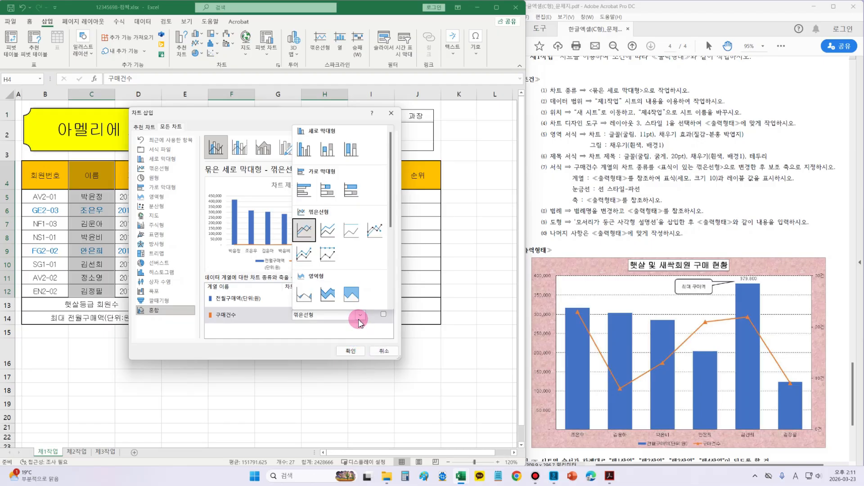
pyautogui.click(376, 231)
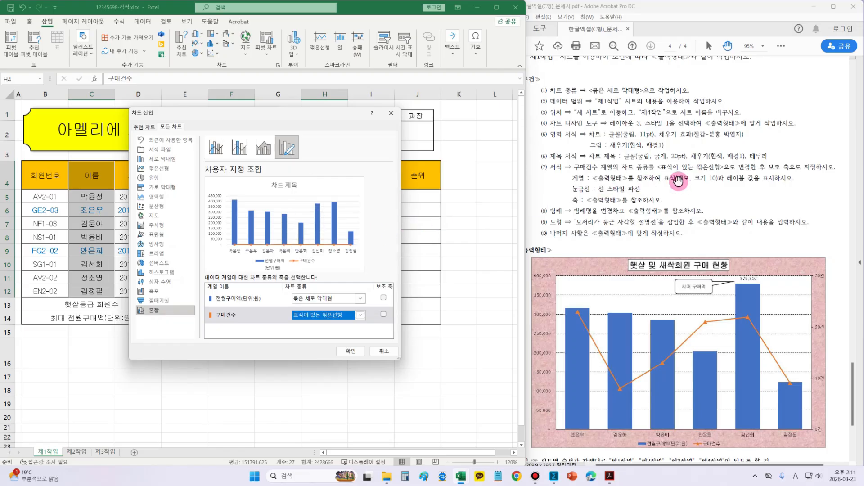
pyautogui.moveTo(765, 160); pyautogui.dragTo(825, 175)
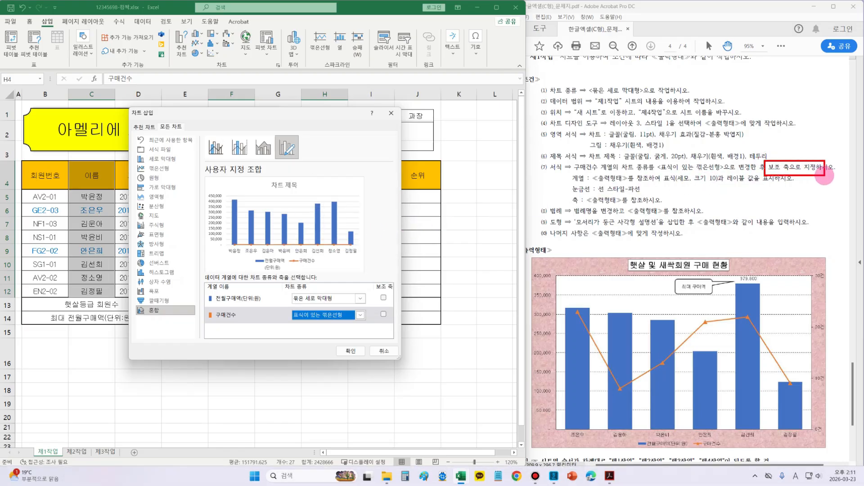
pyautogui.click(383, 315)
pyautogui.click(354, 352)
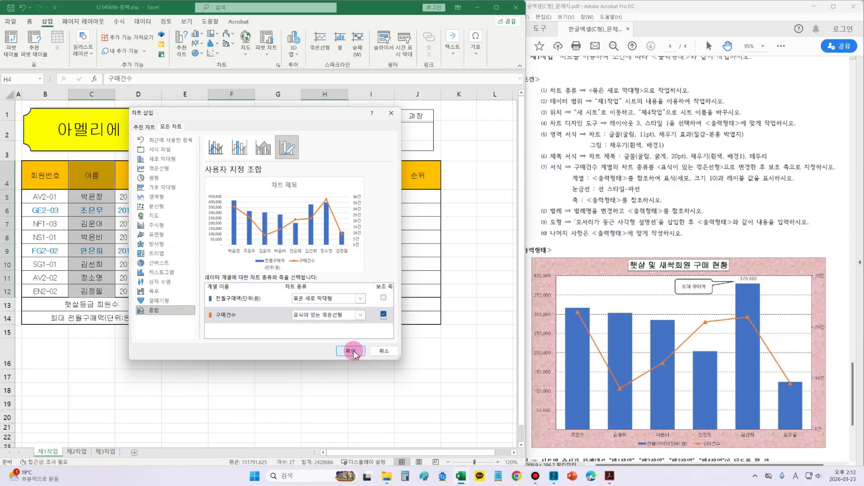
pyautogui.click(354, 352)
# Move the chart to a new sheet named 제4작업 and place that sheet after 제3작업
pyautogui.moveTo(328, 220); pyautogui.dragTo(349, 215)
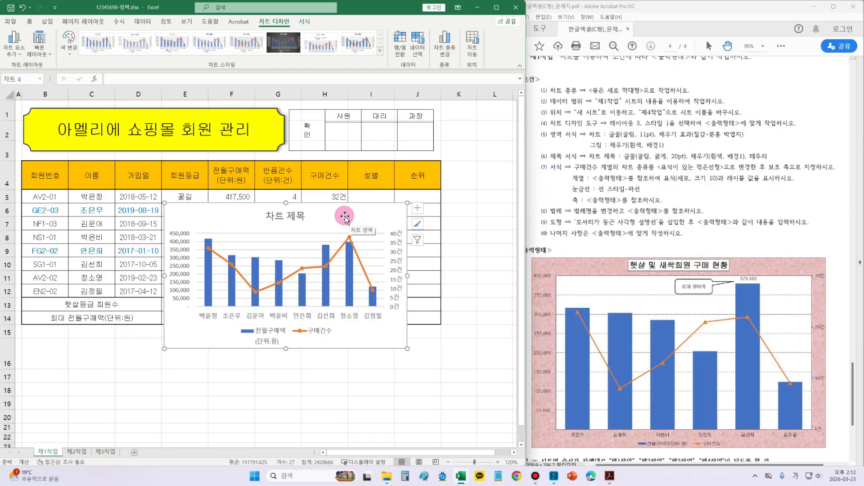
pyautogui.moveTo(347, 215); pyautogui.dragTo(354, 232)
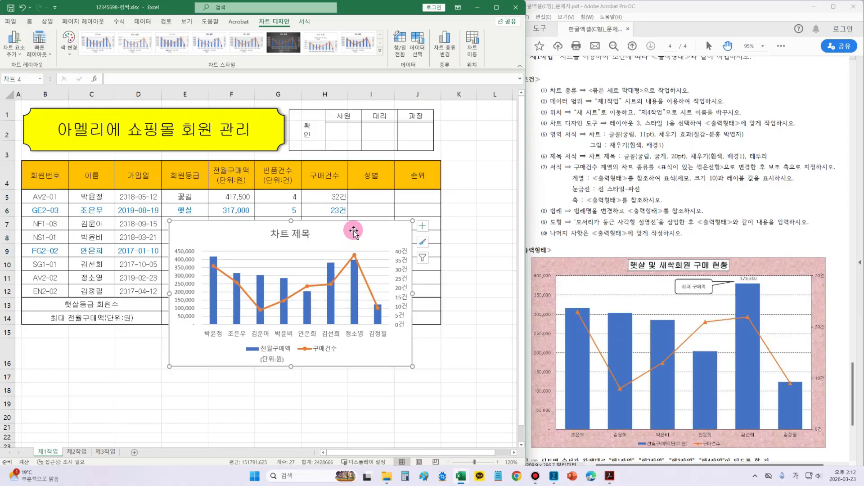
pyautogui.rightClick(353, 231)
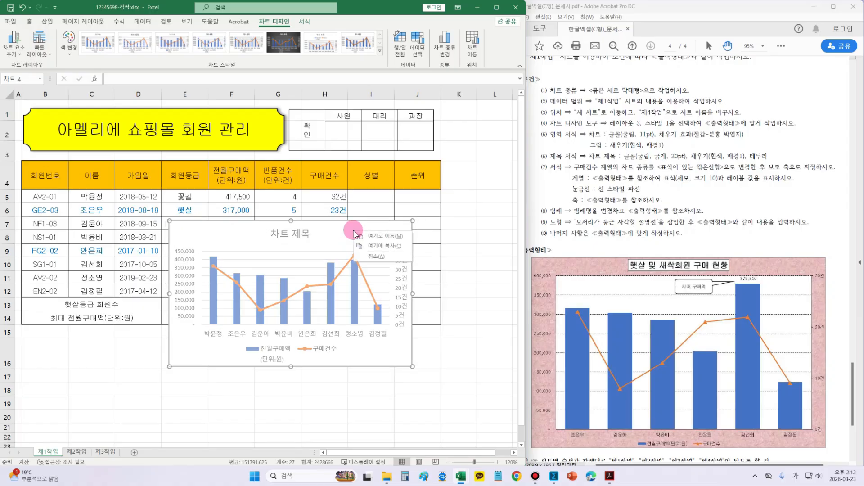
pyautogui.rightClick(331, 237)
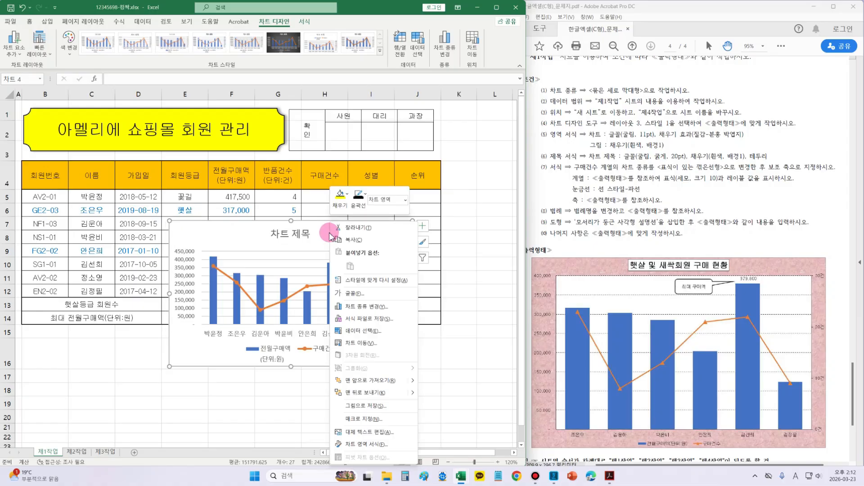
pyautogui.click(395, 344)
pyautogui.click(346, 329)
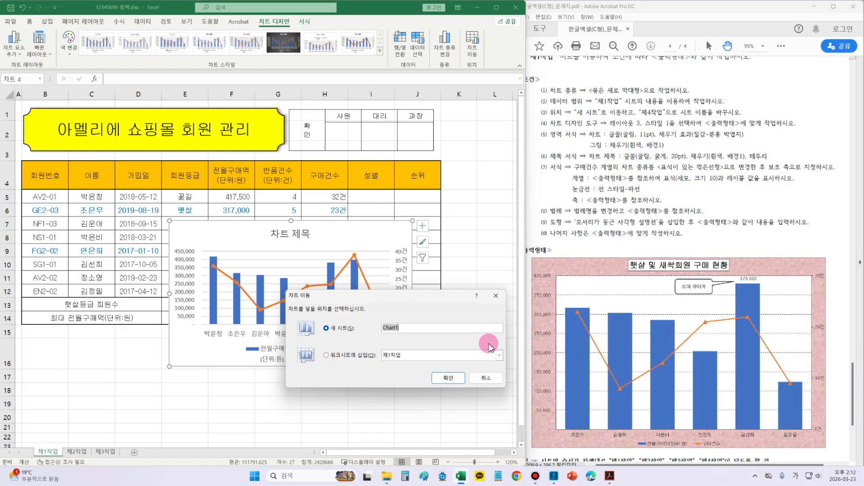
pyautogui.write('제4작업')
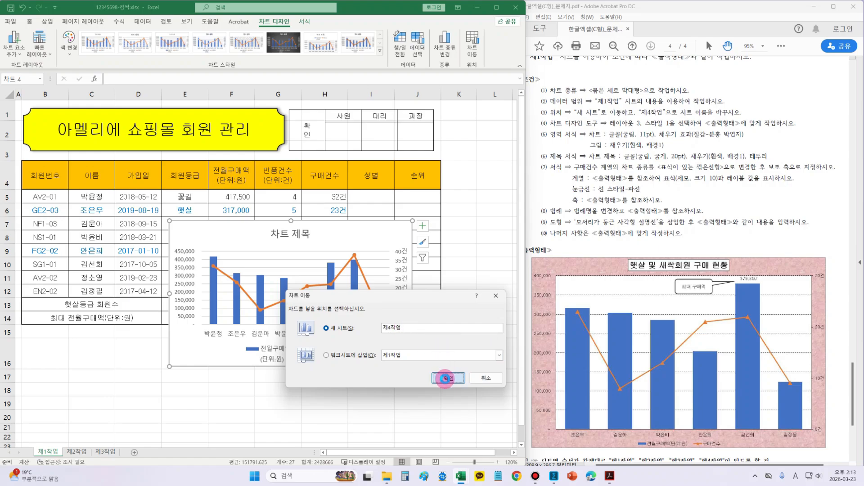
pyautogui.click(444, 378)
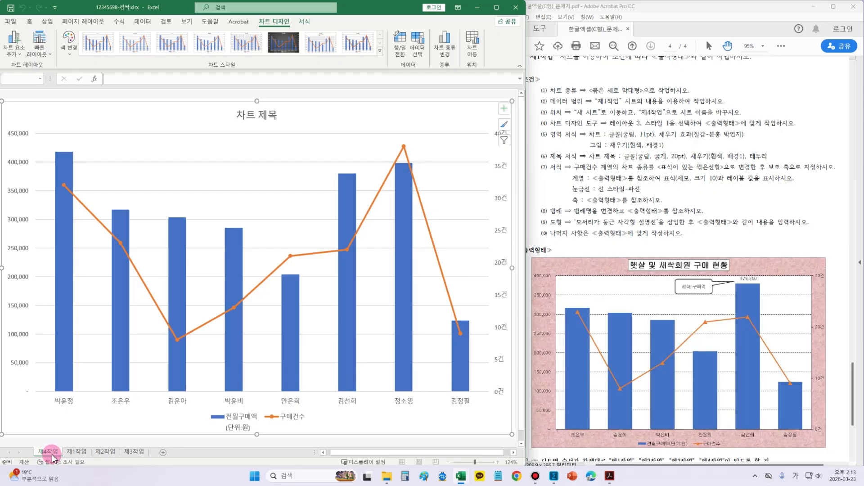
pyautogui.moveTo(52, 451); pyautogui.dragTo(151, 451)
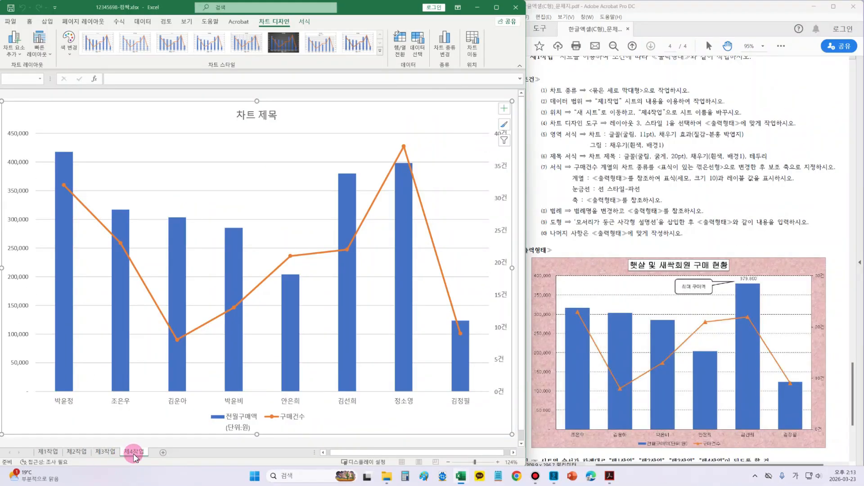
# Check the exam PDF's conditions through (4) for the chart's location, layout and style, and find the matching layout and style options
pyautogui.click(709, 192)
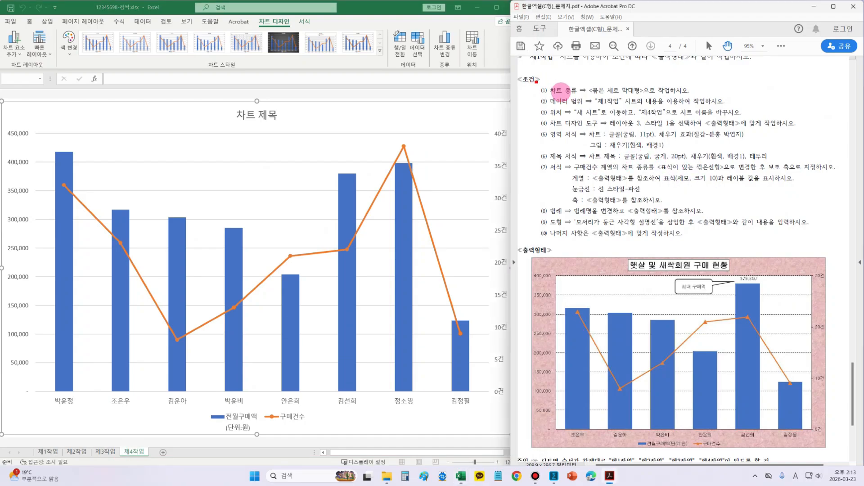
pyautogui.moveTo(689, 91); pyautogui.dragTo(754, 116)
pyautogui.moveTo(524, 120); pyautogui.dragTo(539, 118)
pyautogui.press('Escape')
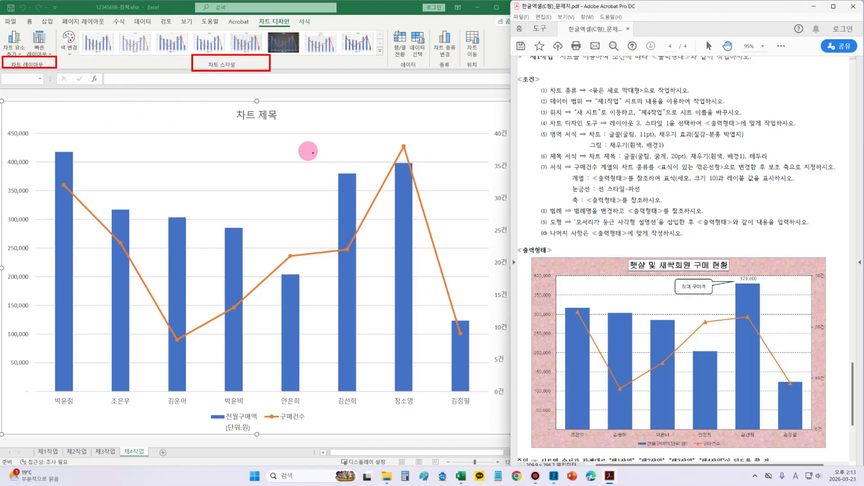
pyautogui.moveTo(36, 74)
pyautogui.mouseDown()
pyautogui.moveTo(53, 89)
pyautogui.moveTo(38, 92)
pyautogui.mouseUp()
pyautogui.moveTo(233, 75); pyautogui.dragTo(231, 86)
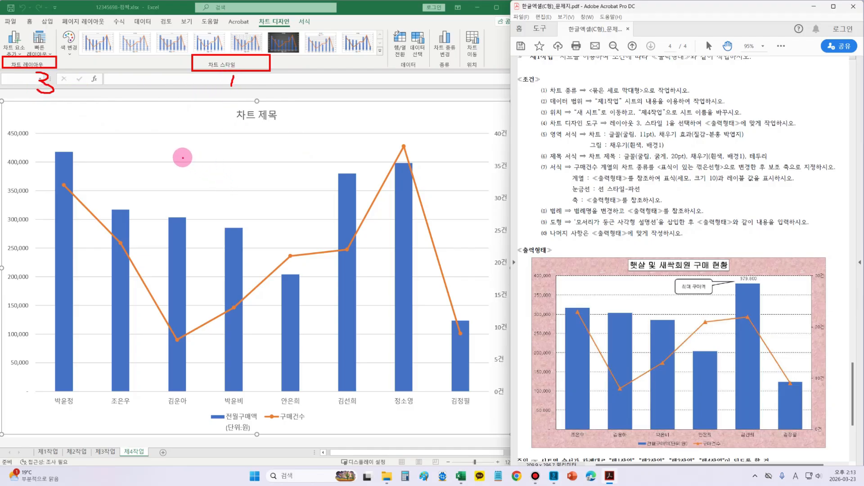
pyautogui.press('Escape')
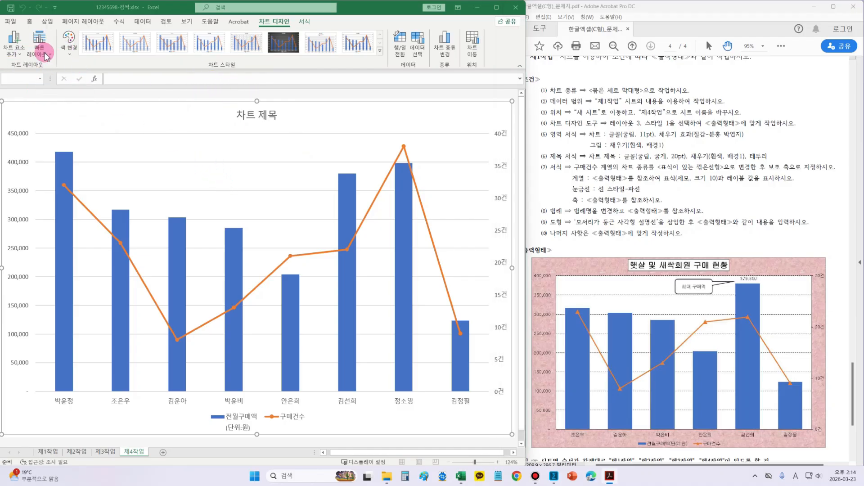
# Apply quick layout 레이아웃 3 and chart style 스타일 1 to the 제4작업 chart
pyautogui.click(40, 43)
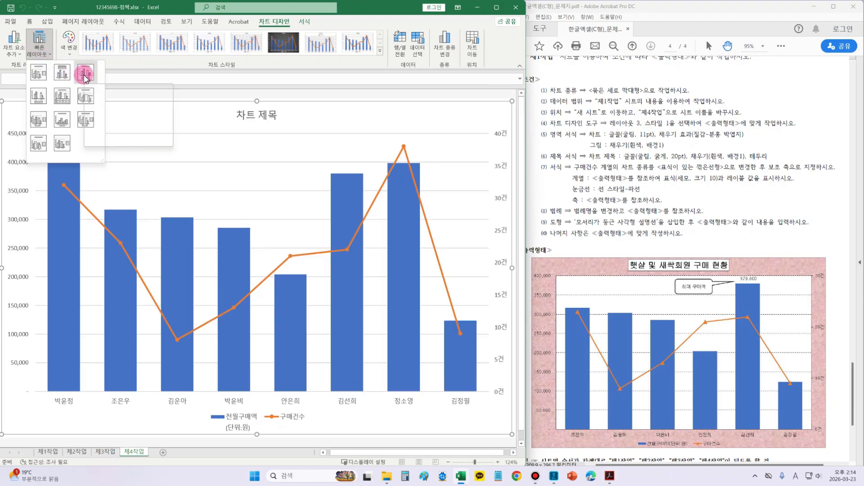
pyautogui.click(84, 76)
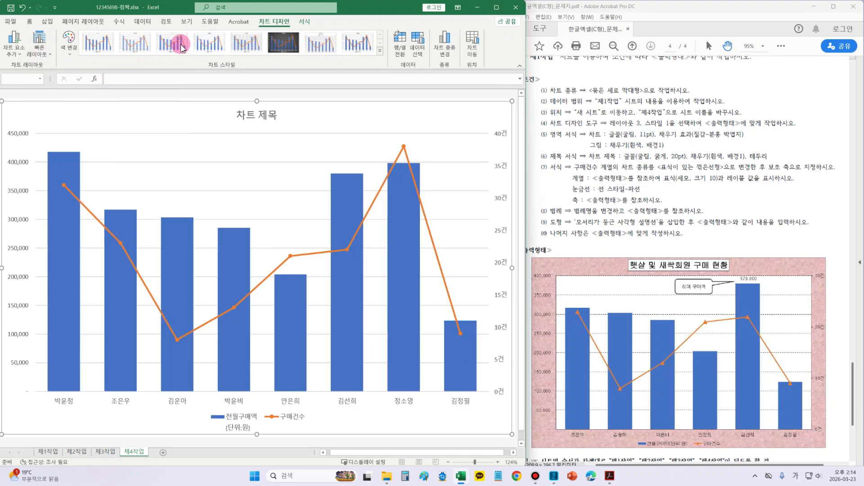
pyautogui.click(105, 50)
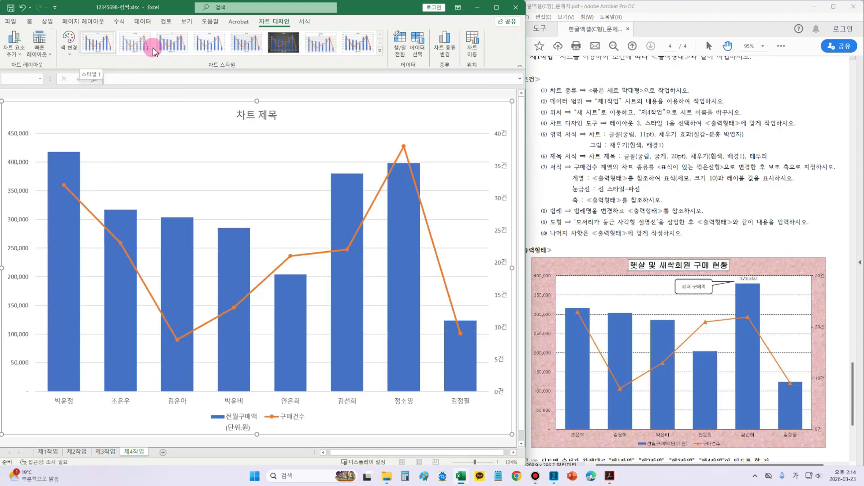
pyautogui.click(379, 51)
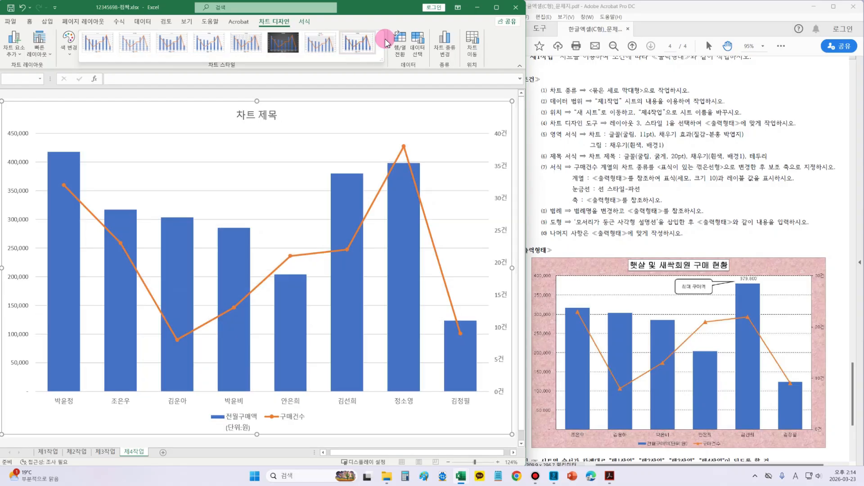
pyautogui.click(96, 46)
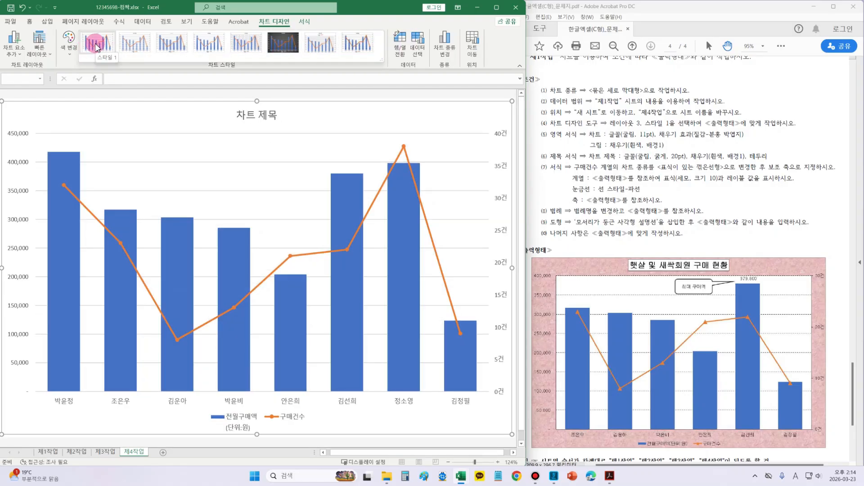
pyautogui.click(123, 150)
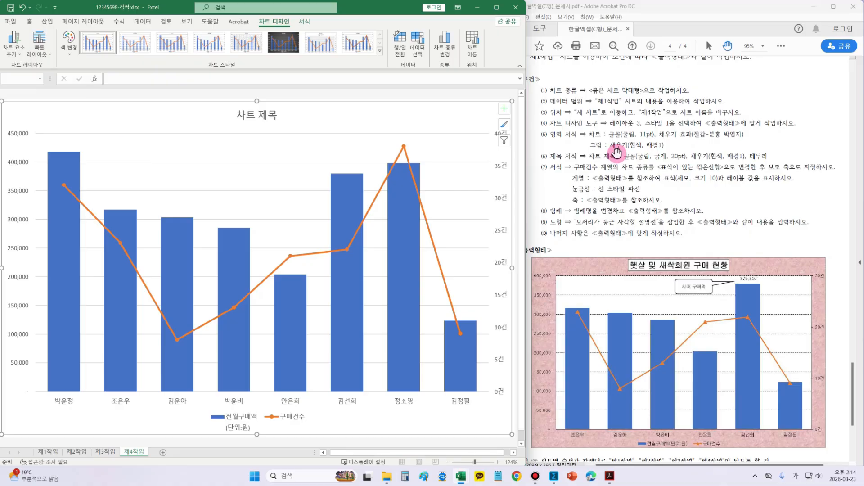
# Set the font of the whole chart area to 굴림, 11 pt, as condition (5) requires
pyautogui.moveTo(541, 126)
pyautogui.mouseDown()
pyautogui.moveTo(664, 149)
pyautogui.moveTo(763, 151)
pyautogui.mouseUp()
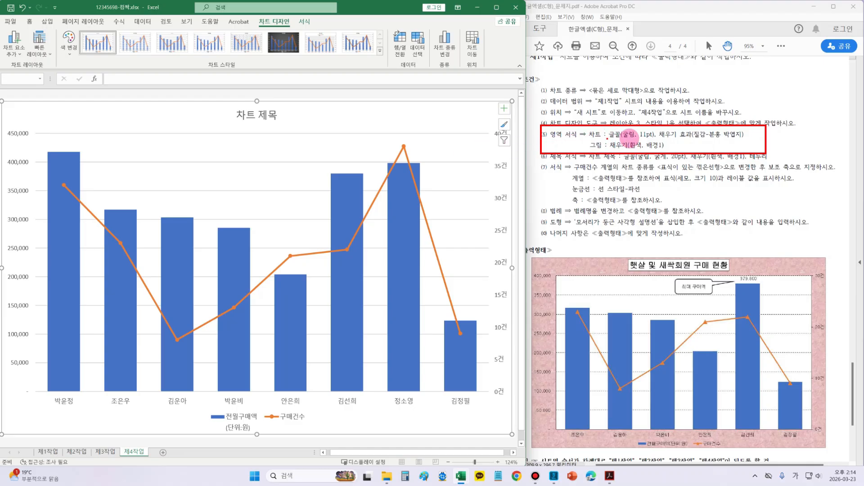
pyautogui.press('Escape')
pyautogui.moveTo(340, 128); pyautogui.dragTo(341, 129)
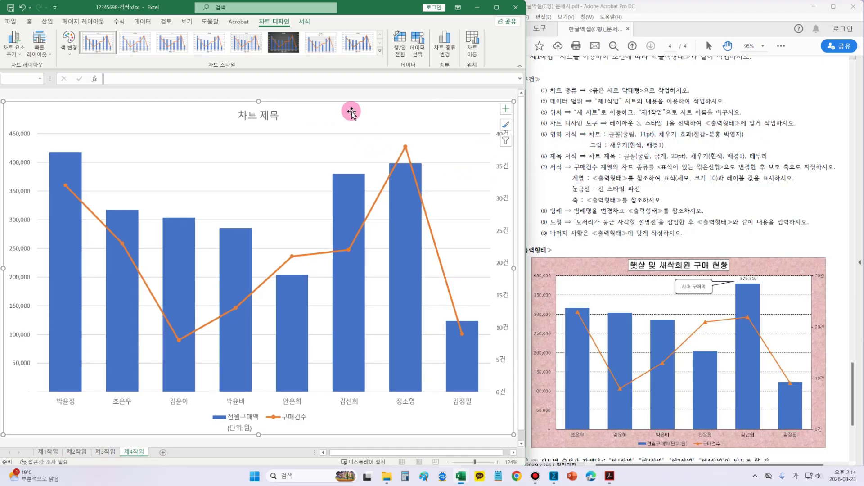
pyautogui.click(26, 23)
pyautogui.click(115, 38)
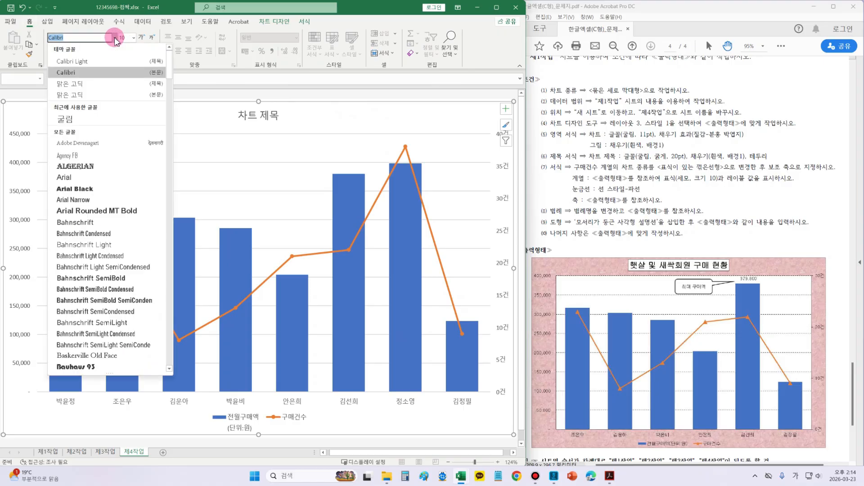
pyautogui.click(78, 120)
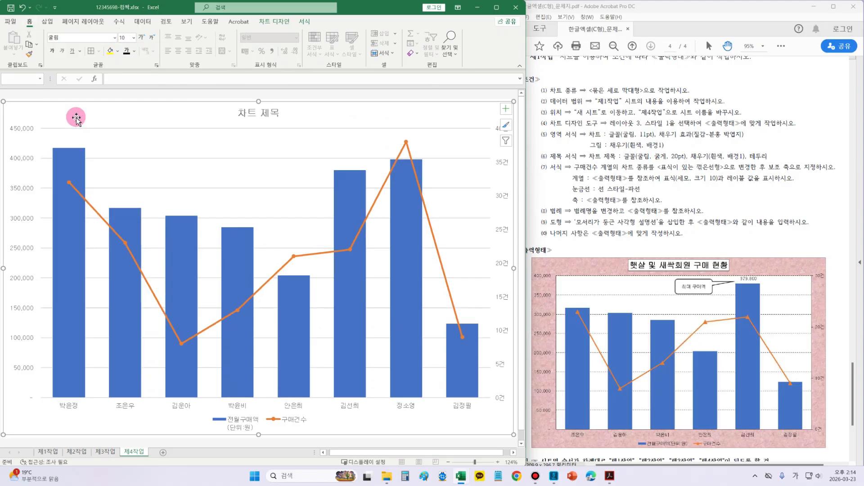
pyautogui.click(133, 38)
pyautogui.click(125, 88)
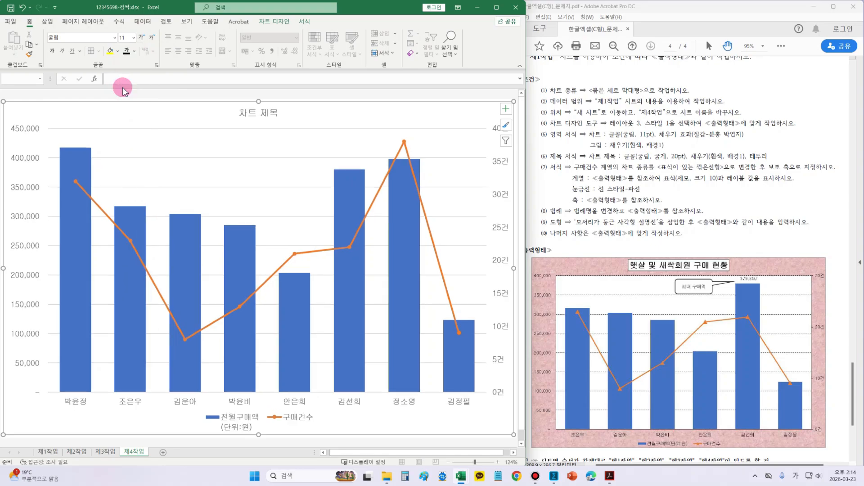
# Fill the chart area with the 분홍 박엽지 texture
pyautogui.click(306, 22)
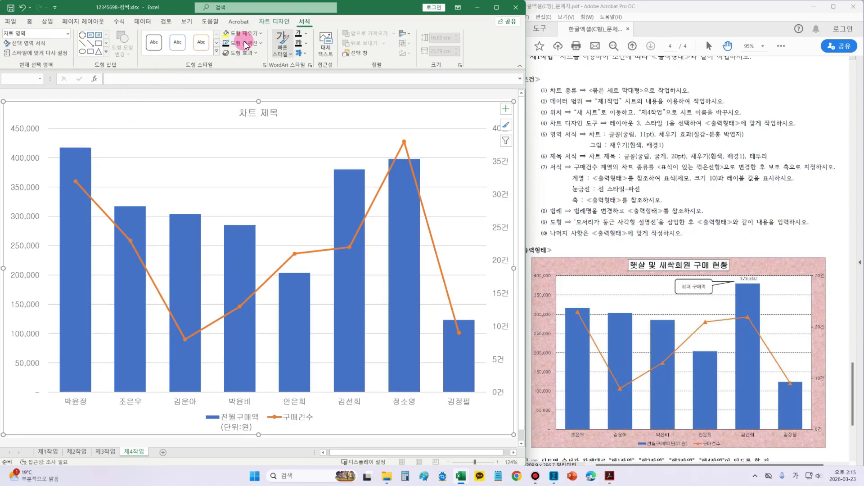
pyautogui.click(260, 35)
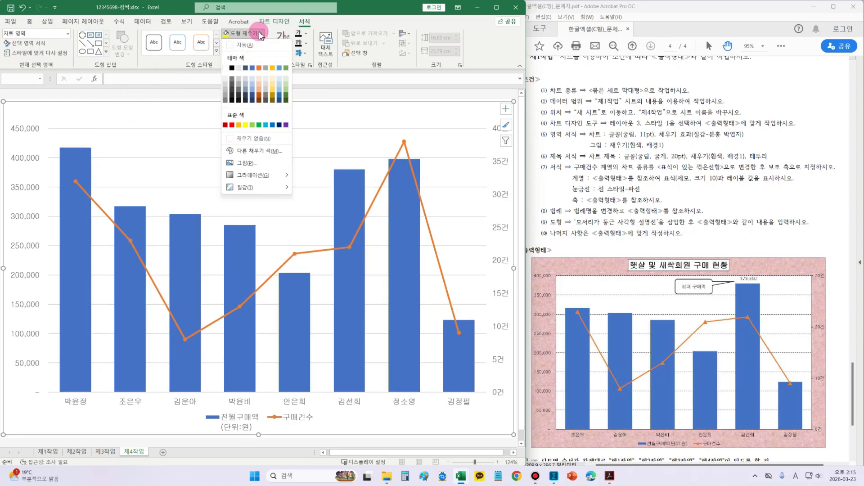
pyautogui.click(276, 188)
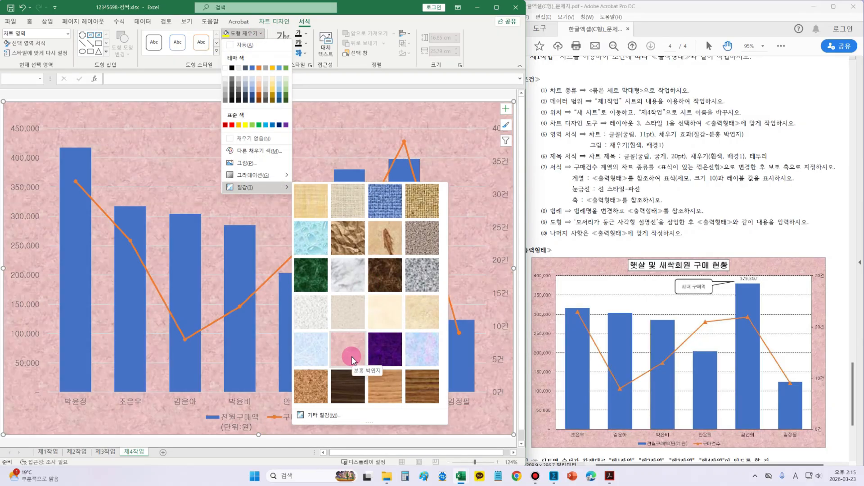
pyautogui.click(354, 360)
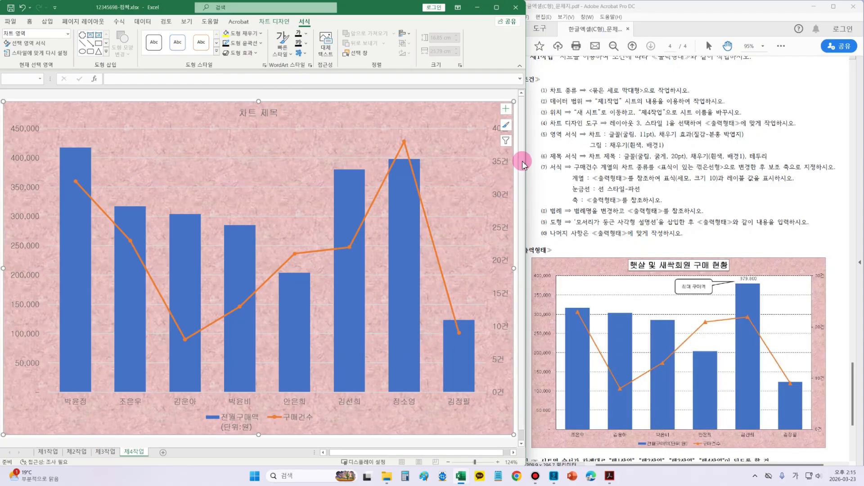
# Fill the plot area with the lightest grey shade of the white background theme colour
pyautogui.click(267, 203)
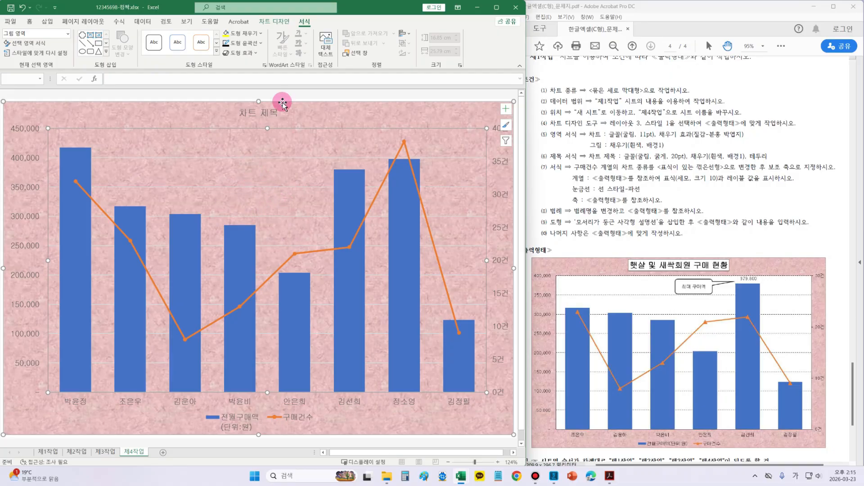
pyautogui.click(262, 34)
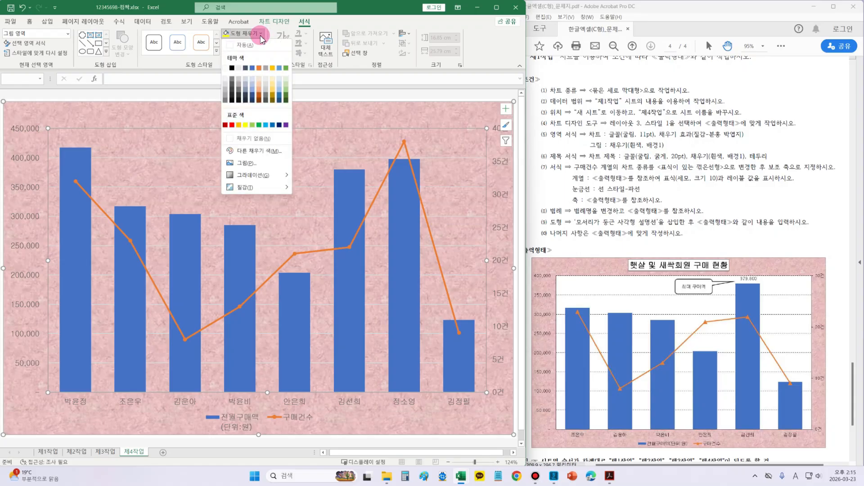
pyautogui.click(227, 81)
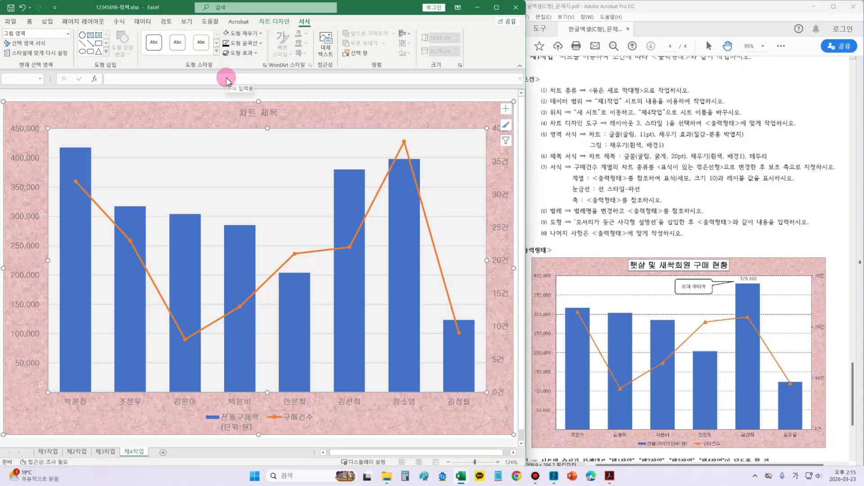
# Replace the placeholder chart title with 햇살 및 새싹회원 구매 현황, as shown in the output form
pyautogui.click(549, 148)
pyautogui.moveTo(539, 152); pyautogui.dragTo(787, 162)
pyautogui.moveTo(615, 255); pyautogui.dragTo(736, 275)
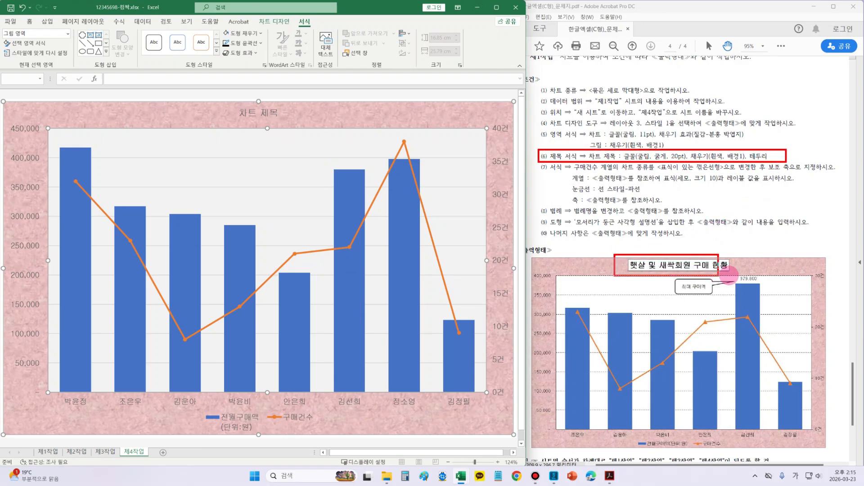
pyautogui.click(272, 112)
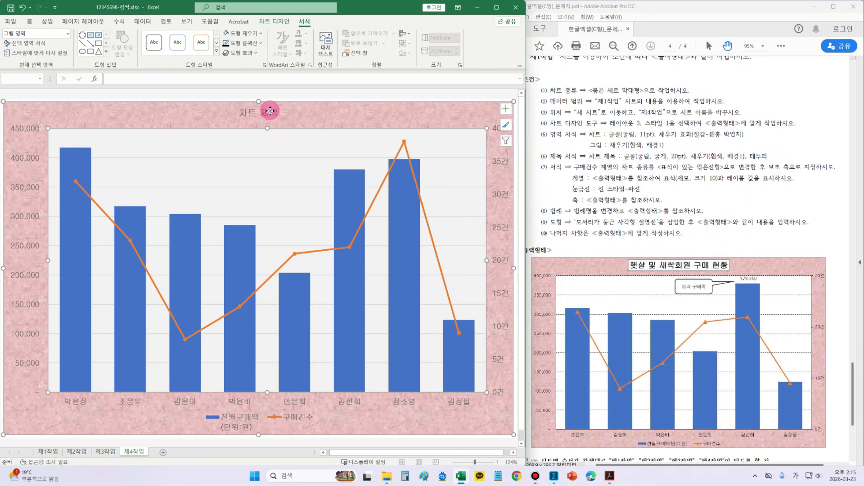
pyautogui.moveTo(276, 116); pyautogui.dragTo(244, 118)
pyautogui.write('ㅎ')
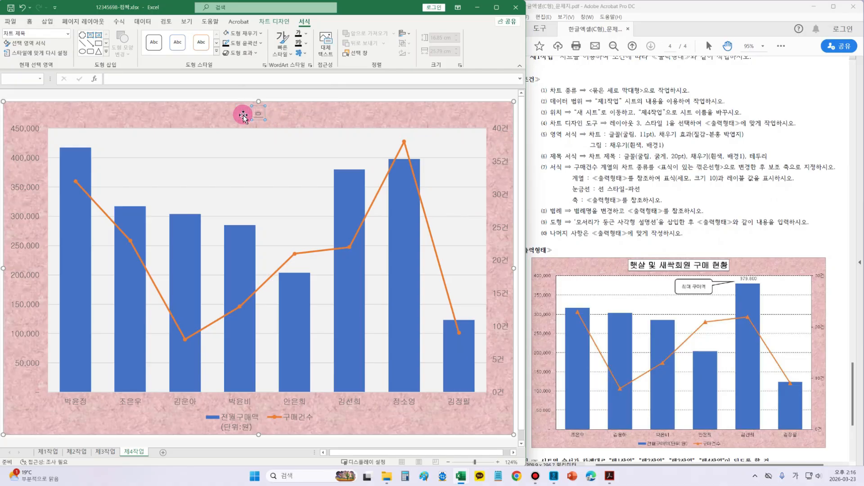
pyautogui.write('ㅐㅅ사ㄹ 및 새싹회원 구매 현황')
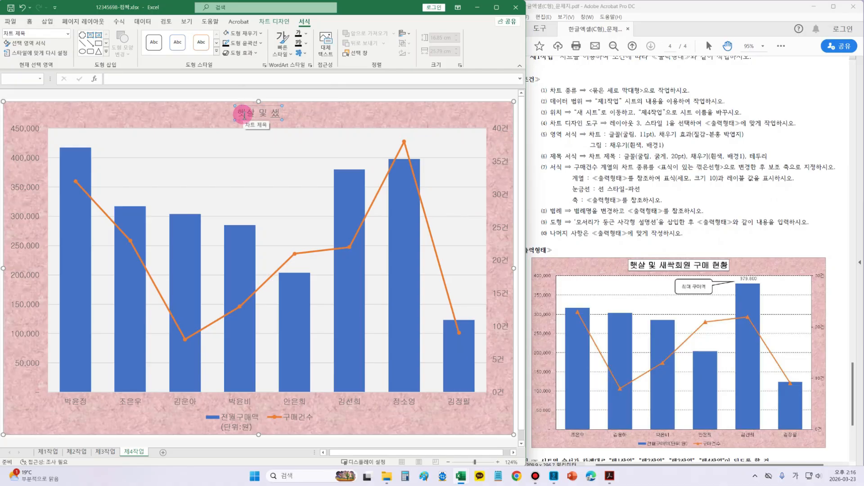
# Make the chart title text bold and 20 pt, following condition (6)
pyautogui.moveTo(315, 114); pyautogui.dragTo(211, 132)
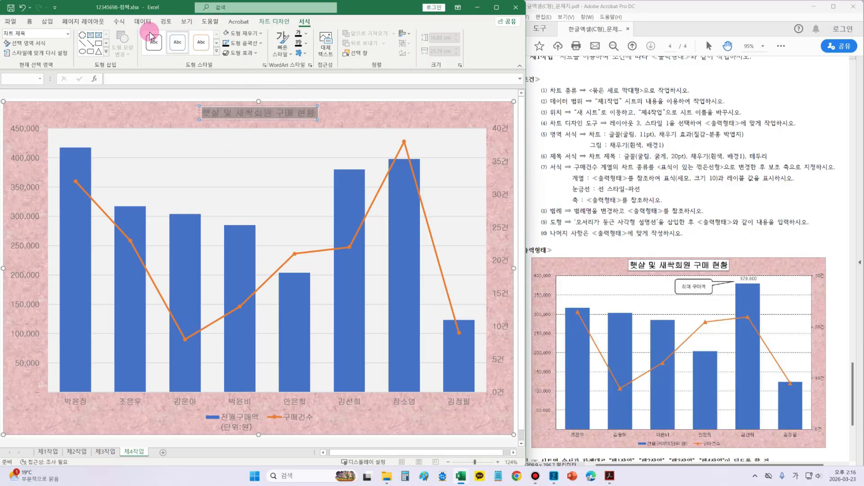
pyautogui.click(31, 24)
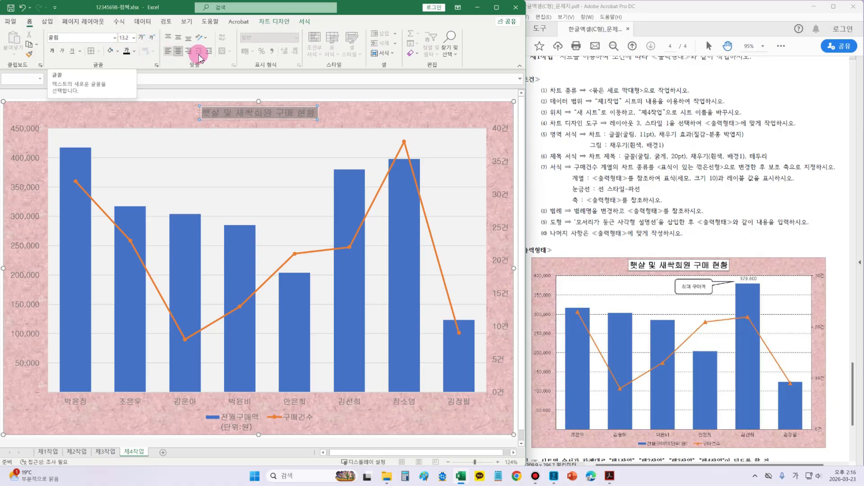
pyautogui.moveTo(604, 148); pyautogui.dragTo(691, 163)
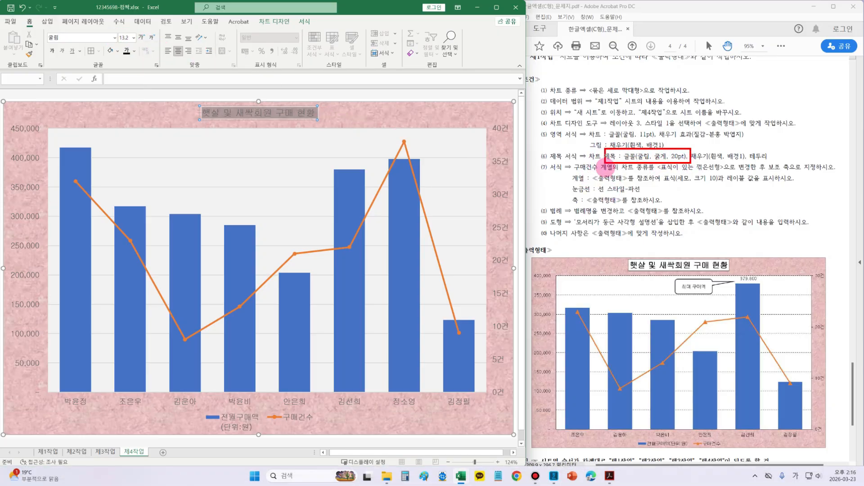
pyautogui.press('Escape')
pyautogui.click(133, 43)
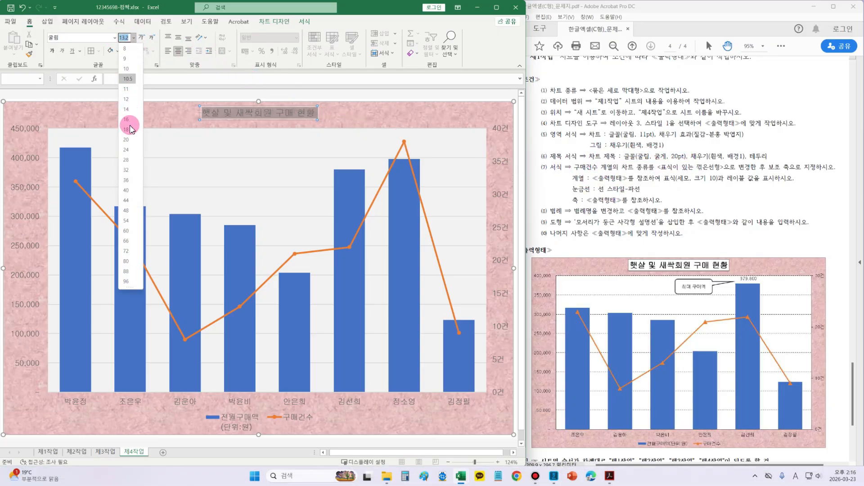
pyautogui.click(128, 139)
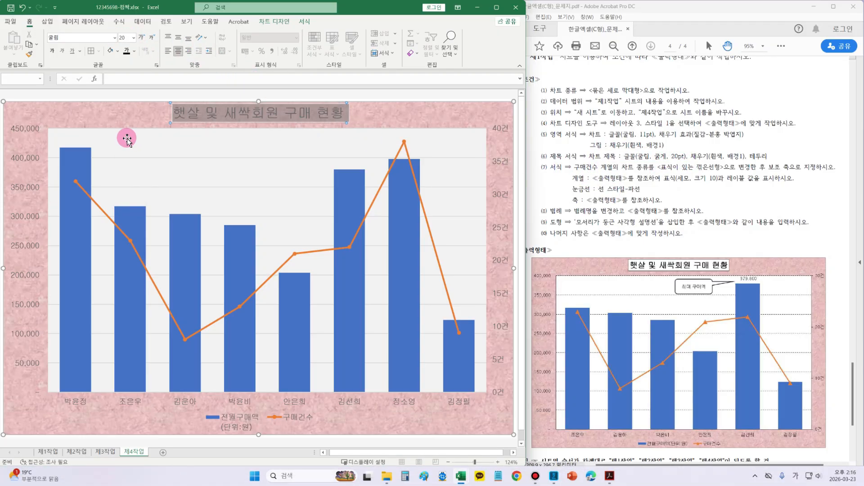
pyautogui.click(53, 55)
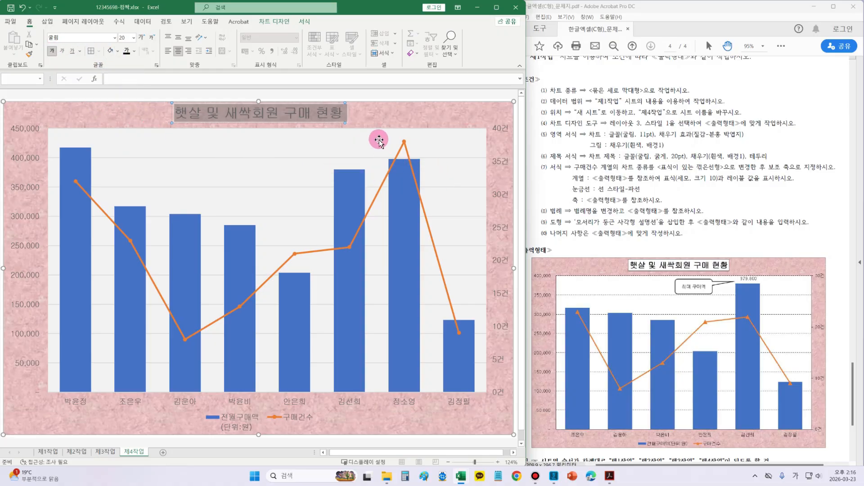
pyautogui.click(313, 123)
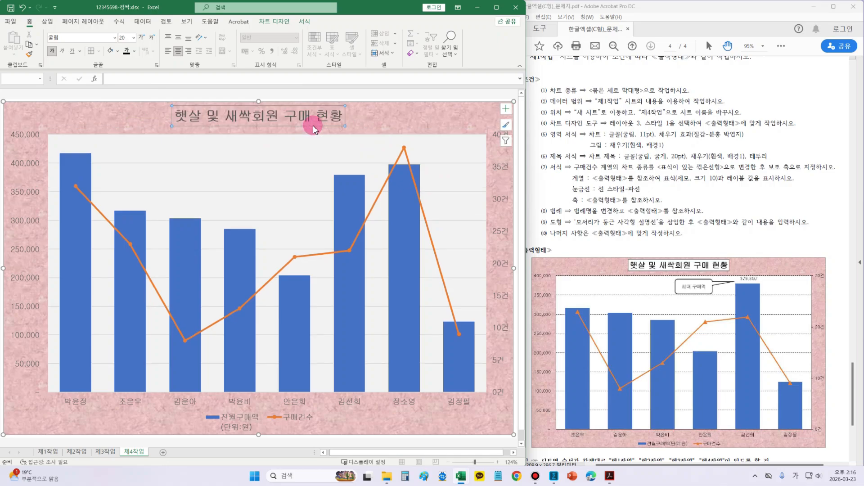
# Give the chart title box a white background fill and a black outline
pyautogui.click(304, 22)
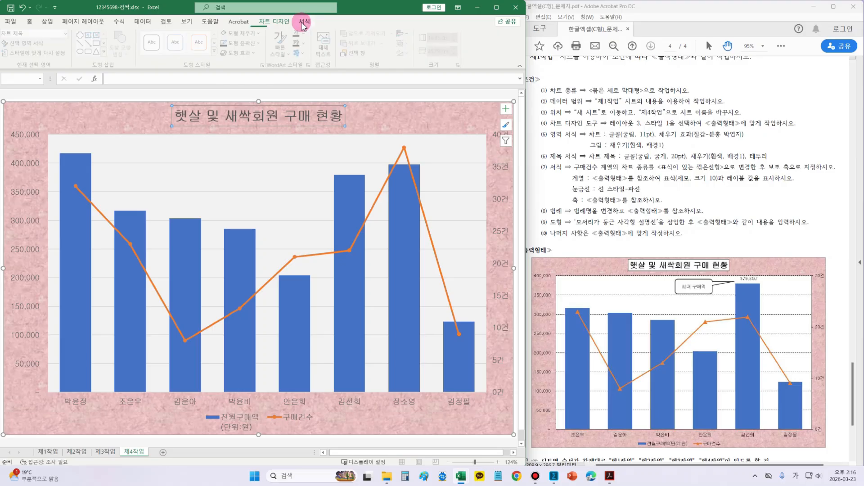
pyautogui.click(244, 34)
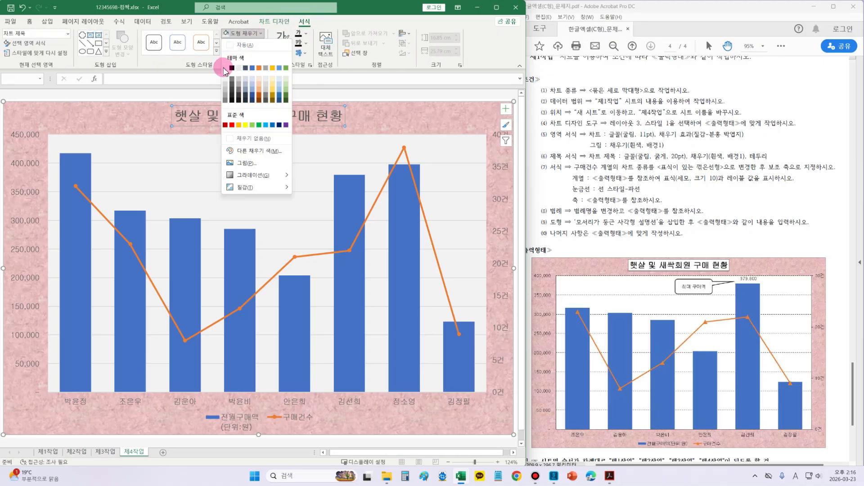
pyautogui.click(224, 69)
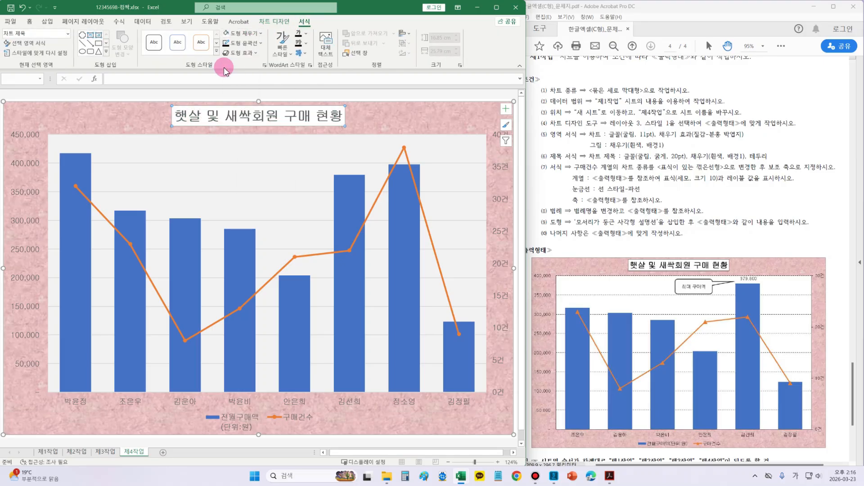
pyautogui.click(254, 45)
pyautogui.click(231, 77)
pyautogui.click(252, 43)
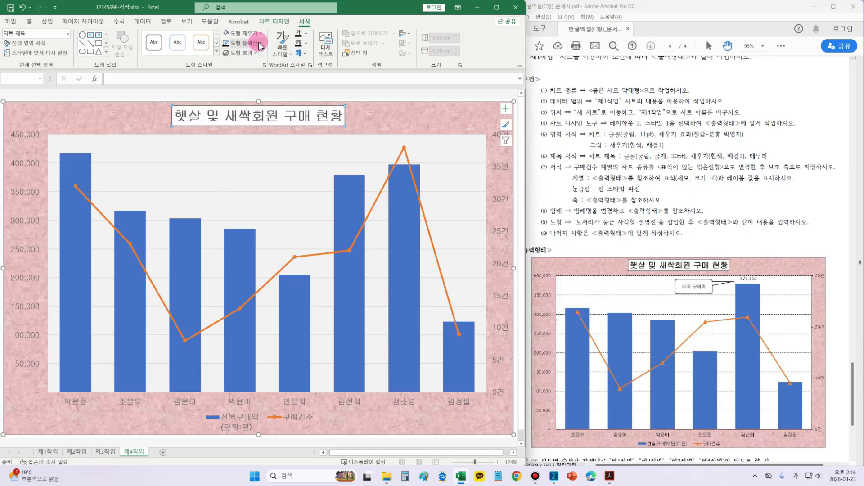
pyautogui.click(367, 120)
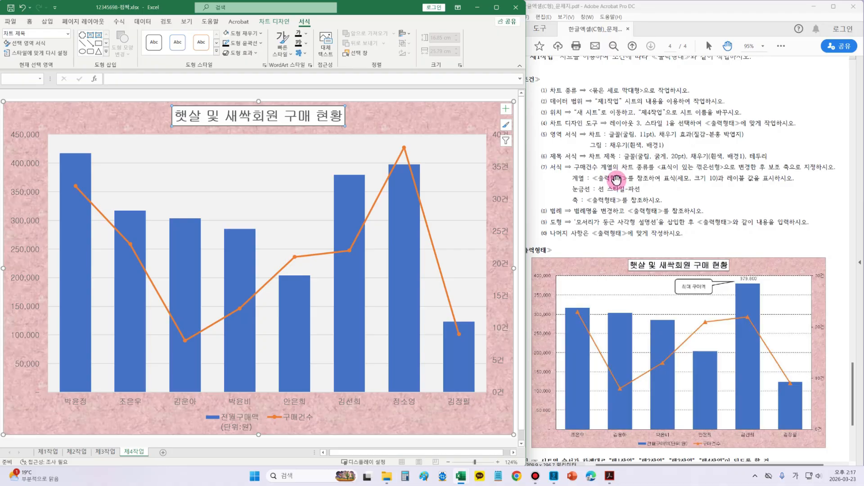
# Examine condition (7) and the output form for the 구매건수 series' markers, marker size and data label placement
pyautogui.moveTo(541, 163); pyautogui.dragTo(843, 172)
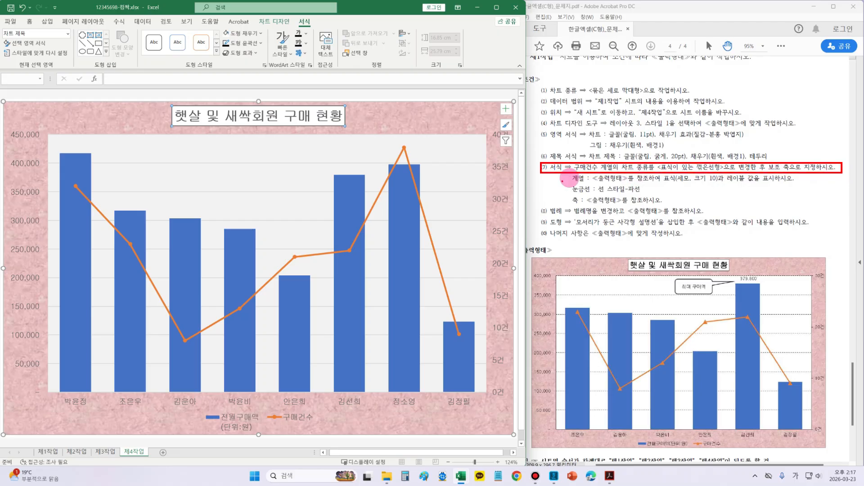
pyautogui.moveTo(566, 181); pyautogui.dragTo(566, 200)
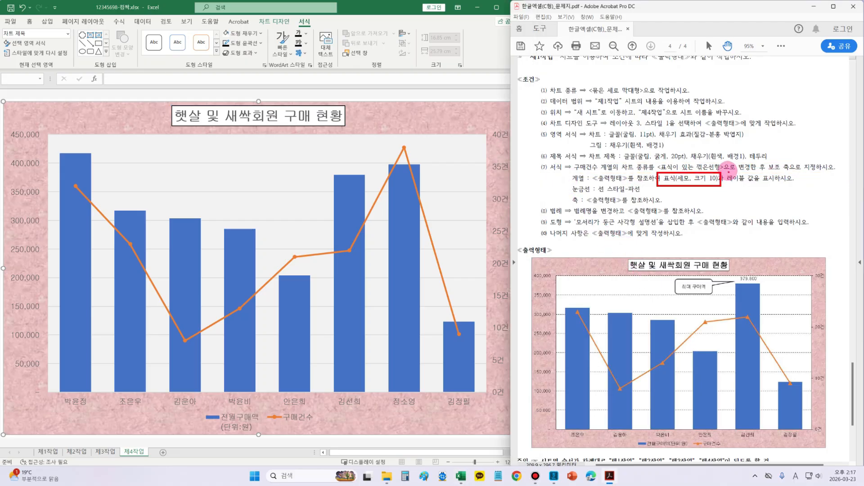
pyautogui.moveTo(728, 171); pyautogui.dragTo(774, 190)
pyautogui.moveTo(694, 314)
pyautogui.mouseDown()
pyautogui.moveTo(715, 329)
pyautogui.moveTo(755, 332)
pyautogui.mouseUp()
pyautogui.moveTo(650, 356); pyautogui.dragTo(667, 370)
pyautogui.moveTo(394, 136); pyautogui.dragTo(413, 156)
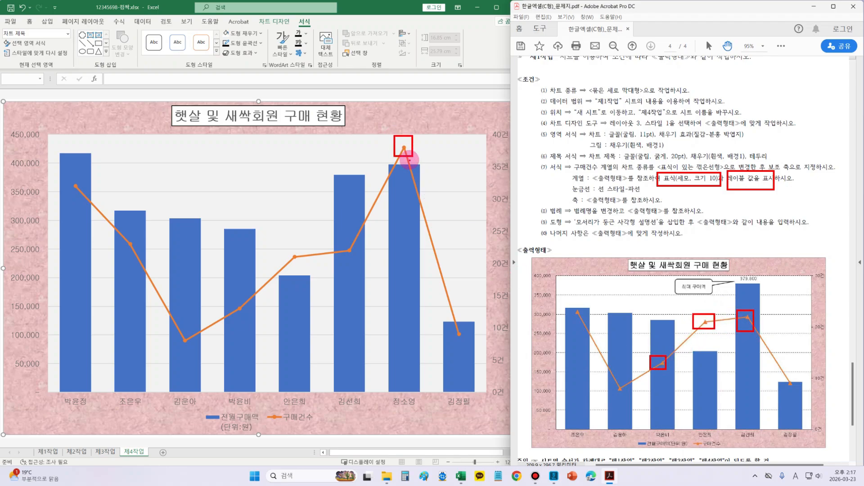
pyautogui.moveTo(730, 260); pyautogui.dragTo(773, 286)
pyautogui.moveTo(756, 253); pyautogui.dragTo(777, 248)
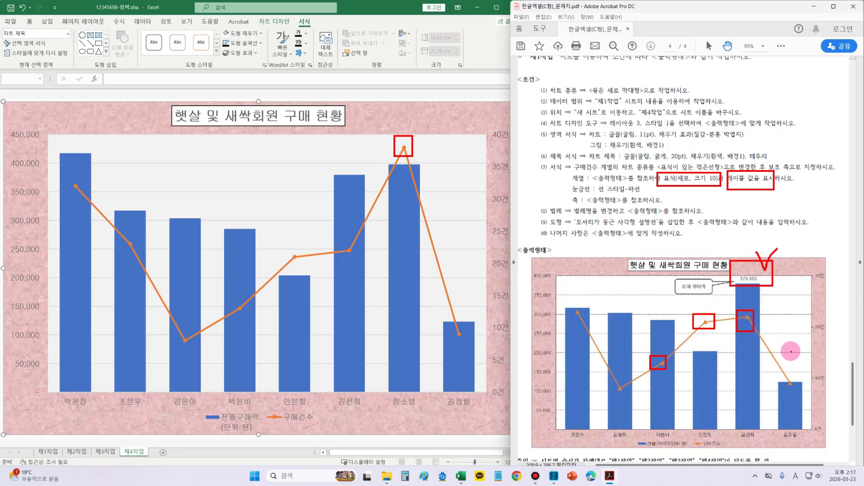
pyautogui.press('Escape')
# Give the 구매건수 line series built-in triangle markers at size 10, following condition (7)
pyautogui.click(404, 149)
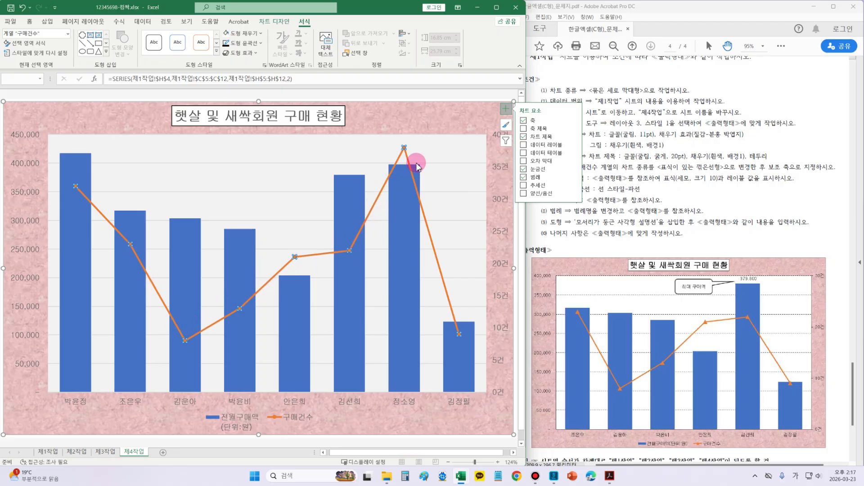
pyautogui.rightClick(405, 150)
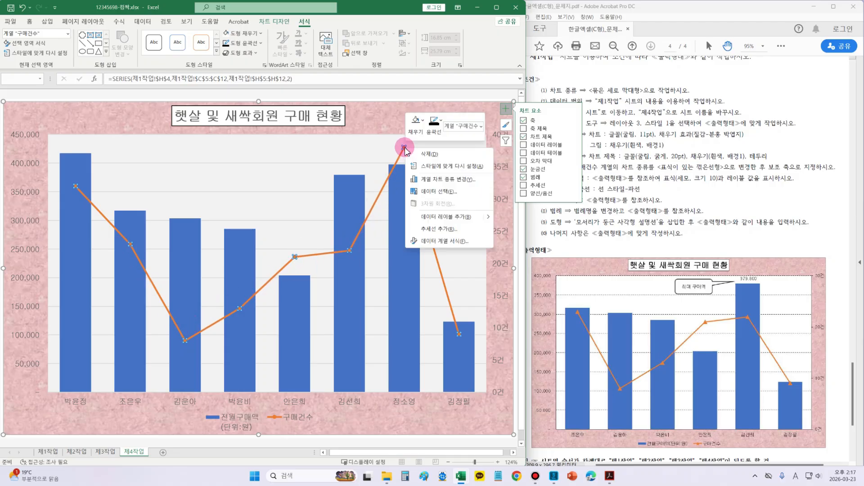
pyautogui.click(446, 241)
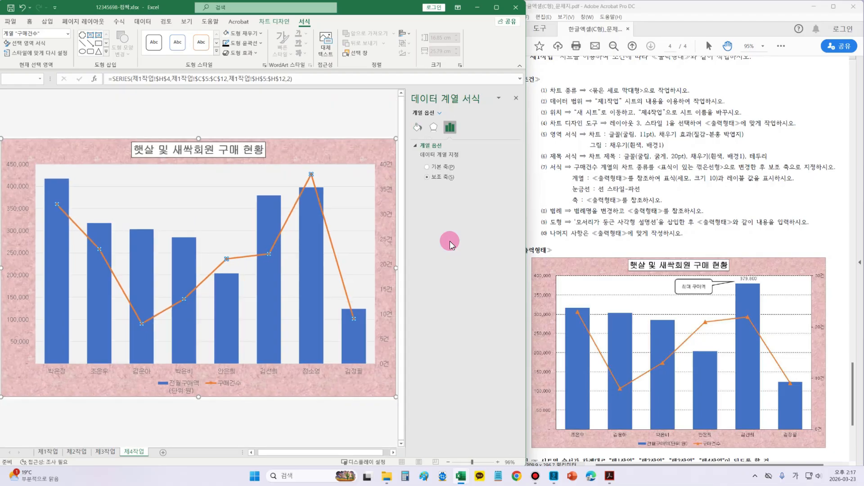
pyautogui.click(418, 127)
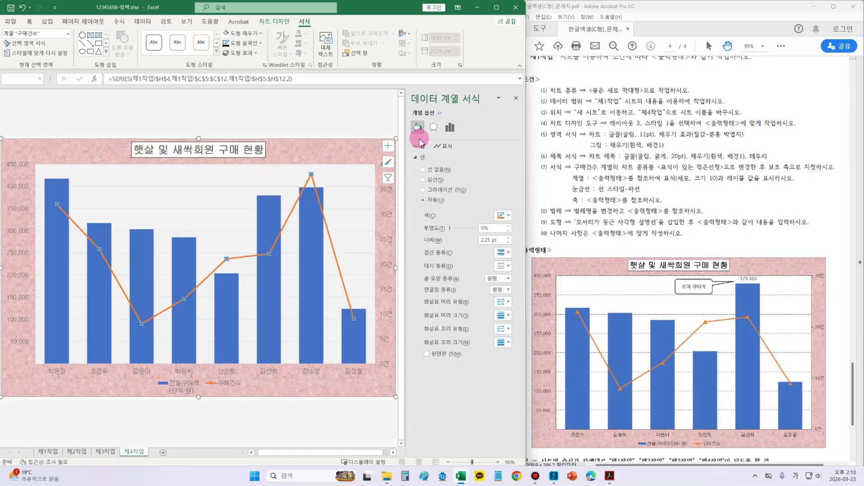
pyautogui.click(440, 146)
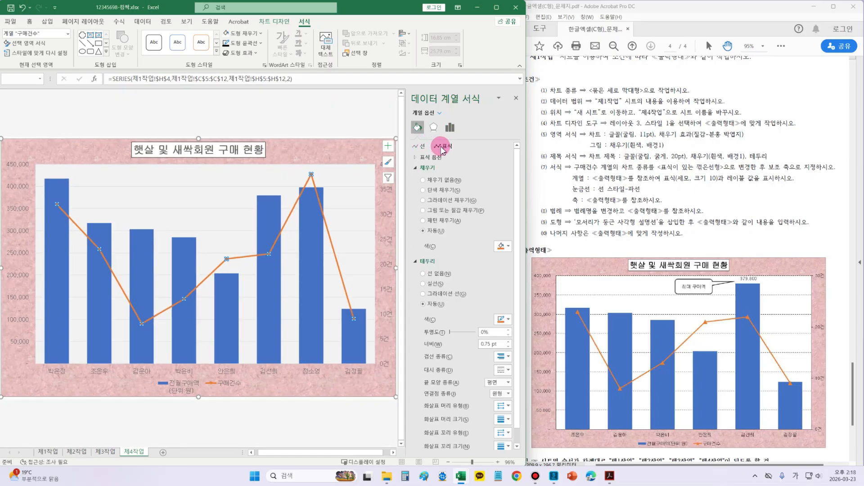
pyautogui.click(427, 157)
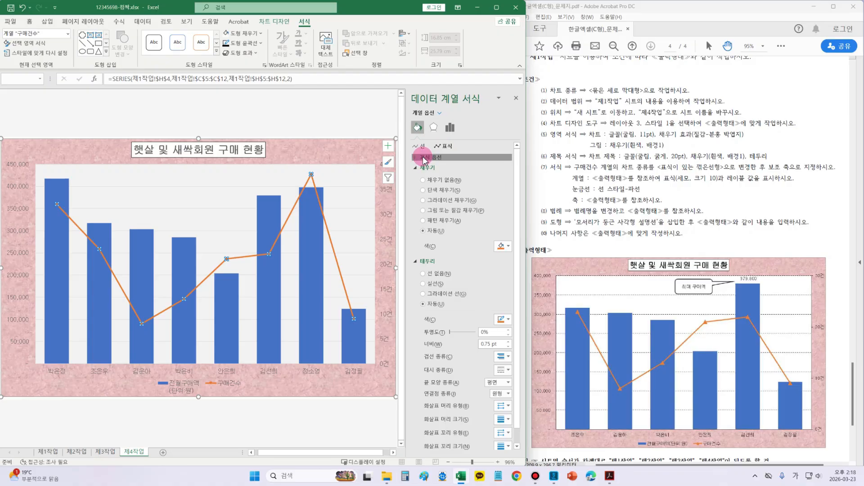
pyautogui.click(440, 191)
pyautogui.click(456, 202)
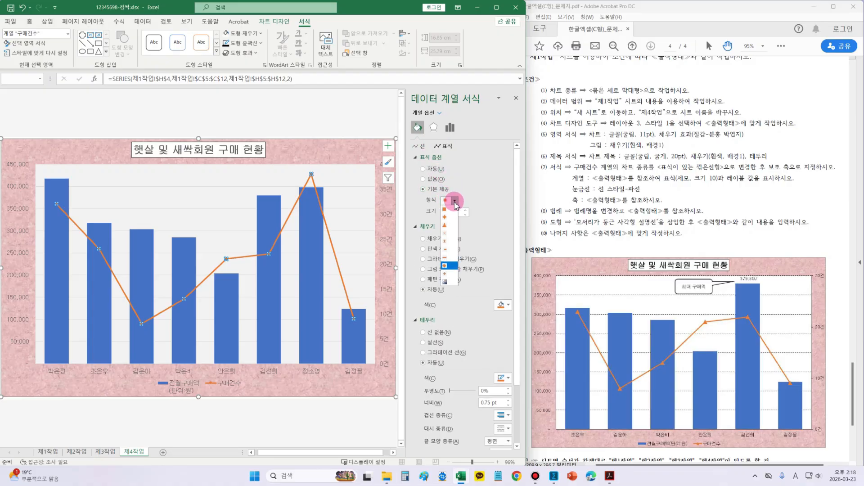
pyautogui.click(451, 227)
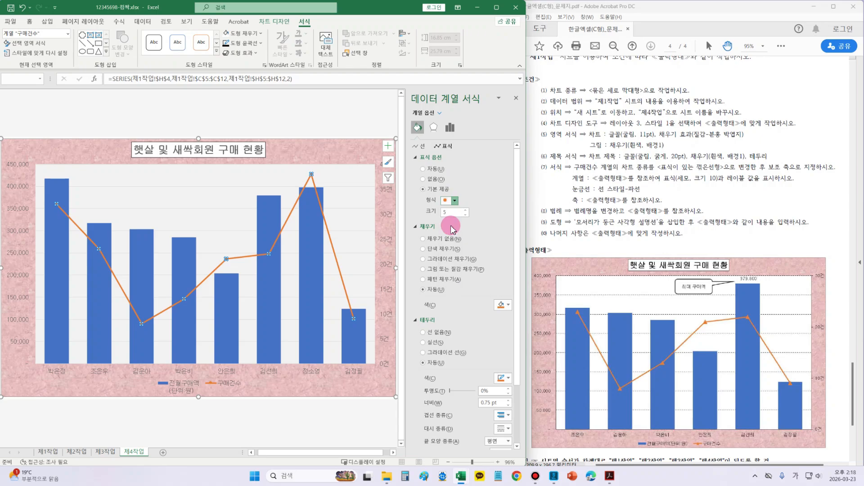
pyautogui.doubleClick(440, 214)
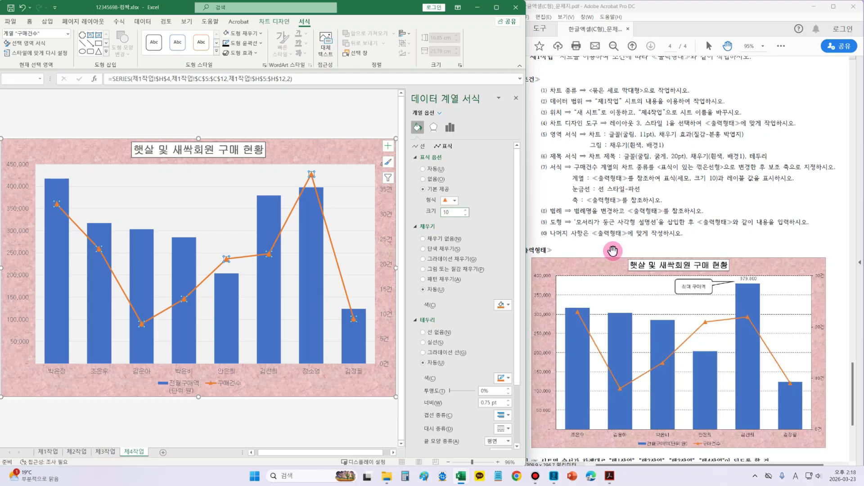
# Format the primary vertical axis's major gridlines as black dashed lines, following the 파선 requirement in condition (7)
pyautogui.click(664, 202)
pyautogui.moveTo(565, 183); pyautogui.dragTo(654, 196)
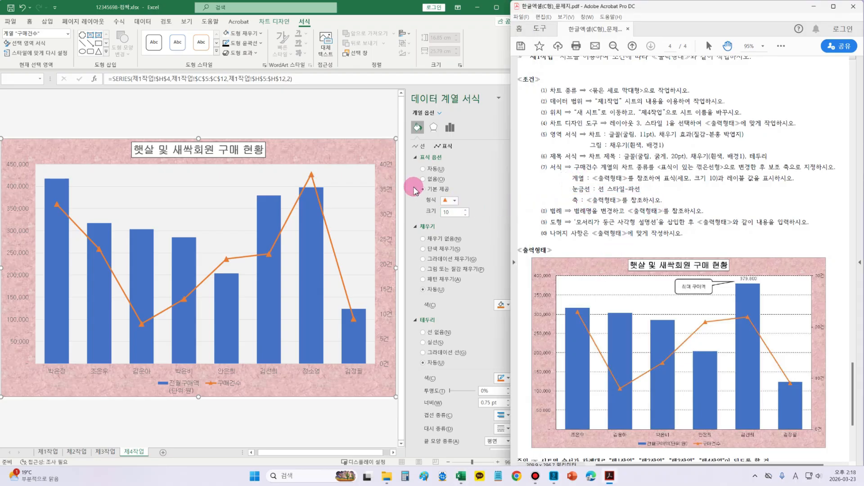
pyautogui.click(367, 188)
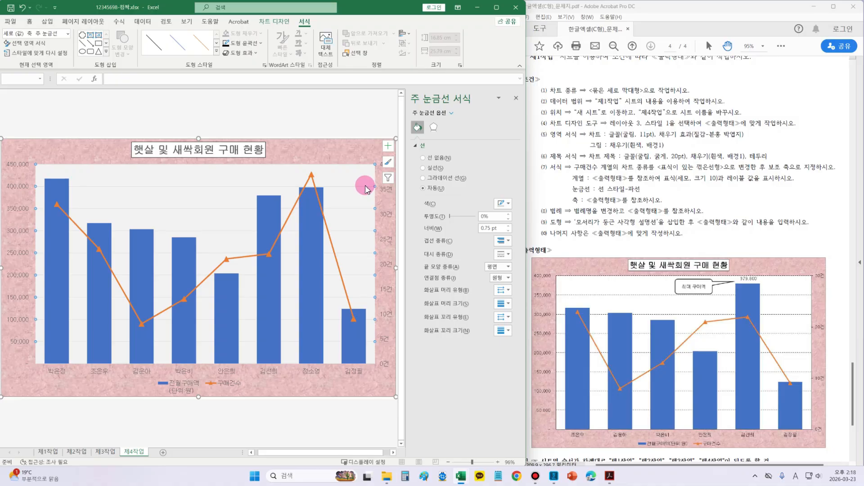
pyautogui.click(503, 254)
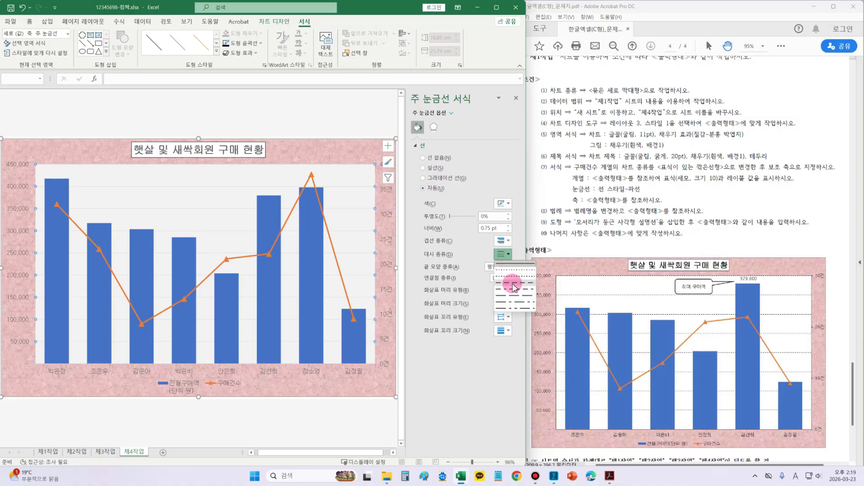
pyautogui.click(514, 284)
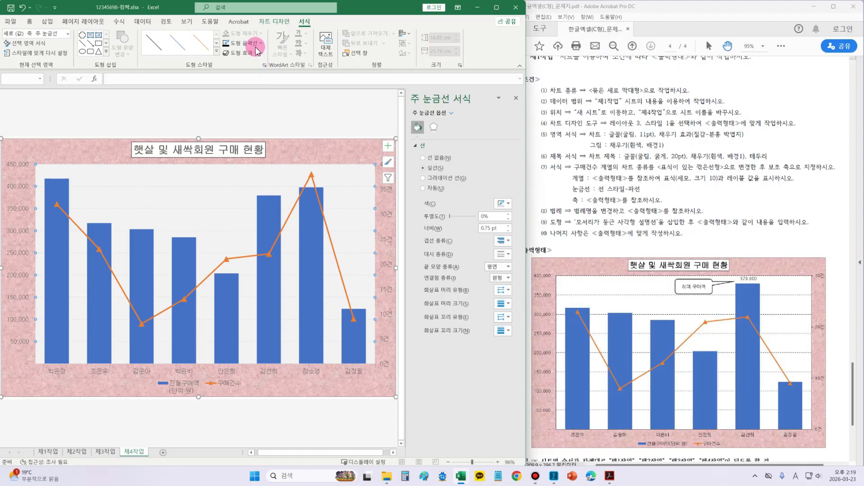
pyautogui.click(503, 204)
pyautogui.click(506, 227)
pyautogui.click(574, 203)
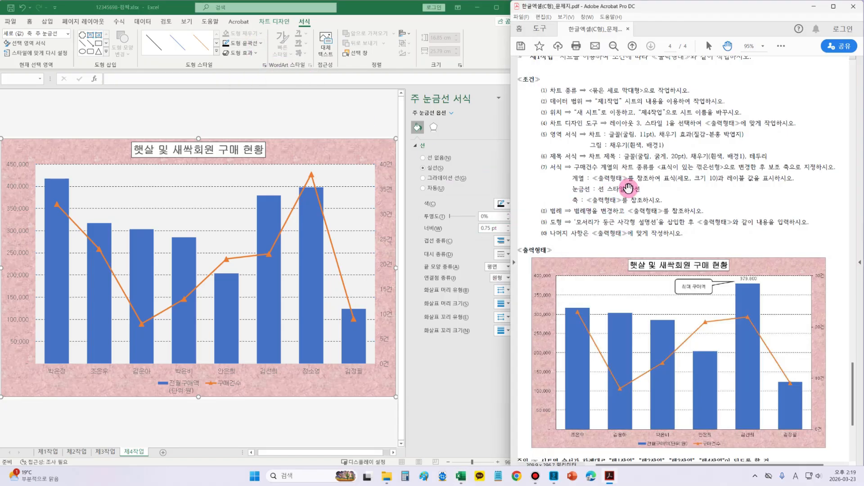
pyautogui.click(499, 99)
pyautogui.click(516, 98)
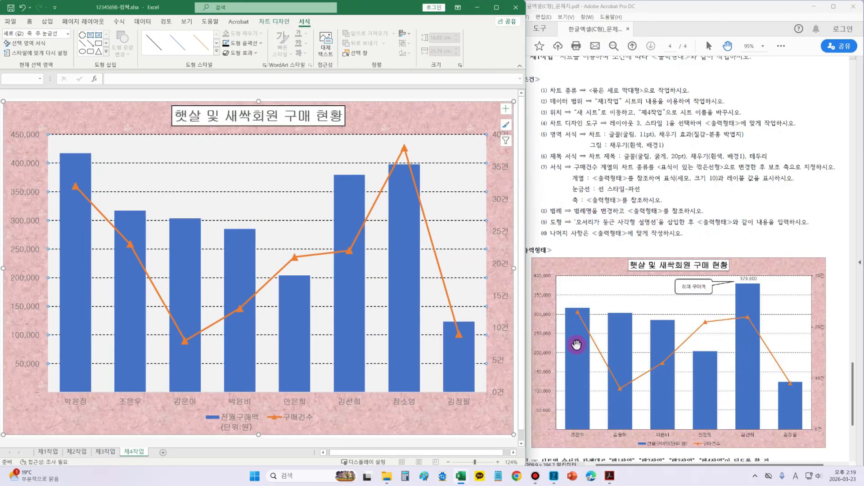
# Filter the first and seventh member categories out of the chart so its members match the output form
pyautogui.moveTo(560, 301); pyautogui.dragTo(828, 429)
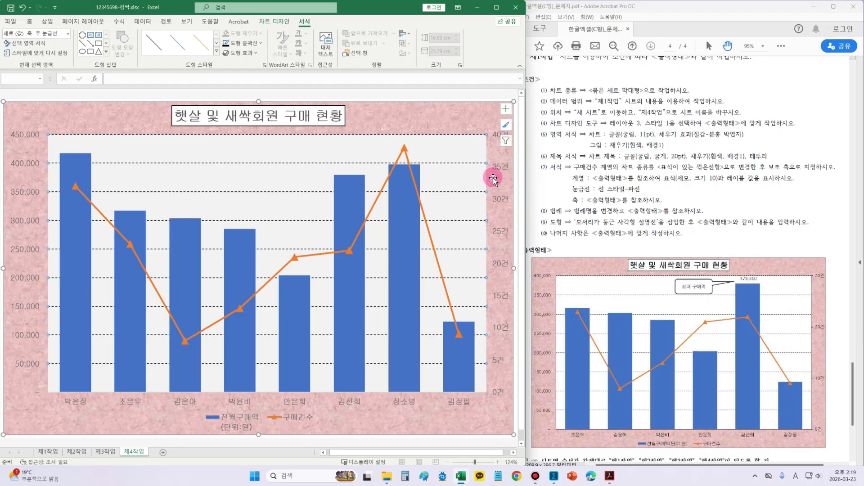
pyautogui.click(507, 141)
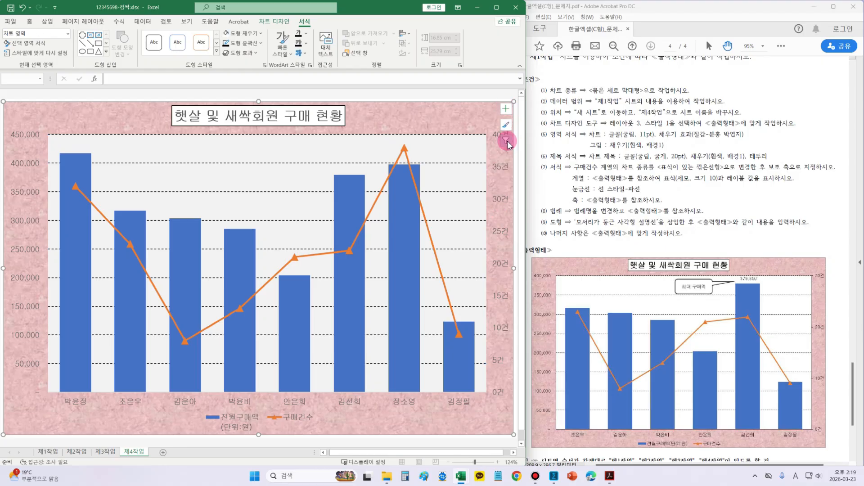
pyautogui.click(507, 142)
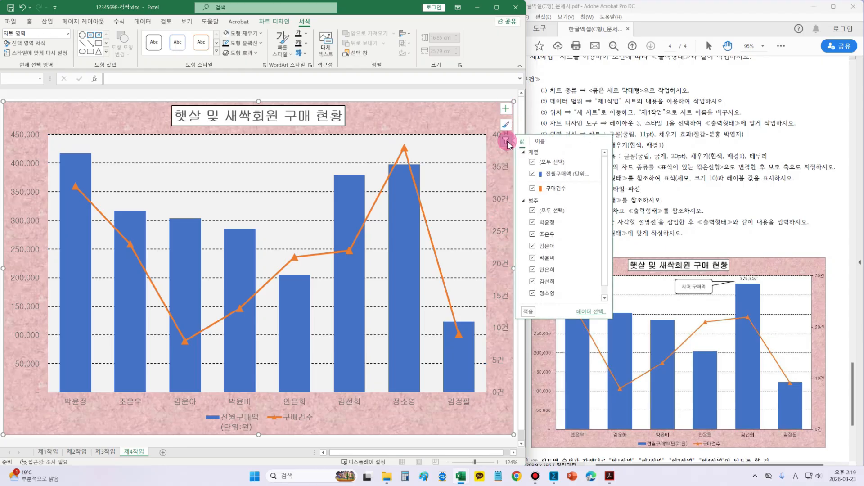
pyautogui.moveTo(603, 170); pyautogui.dragTo(607, 221)
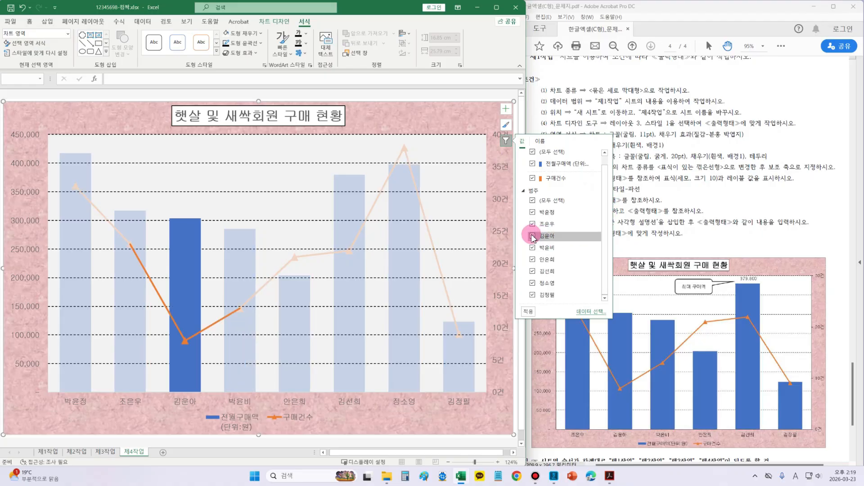
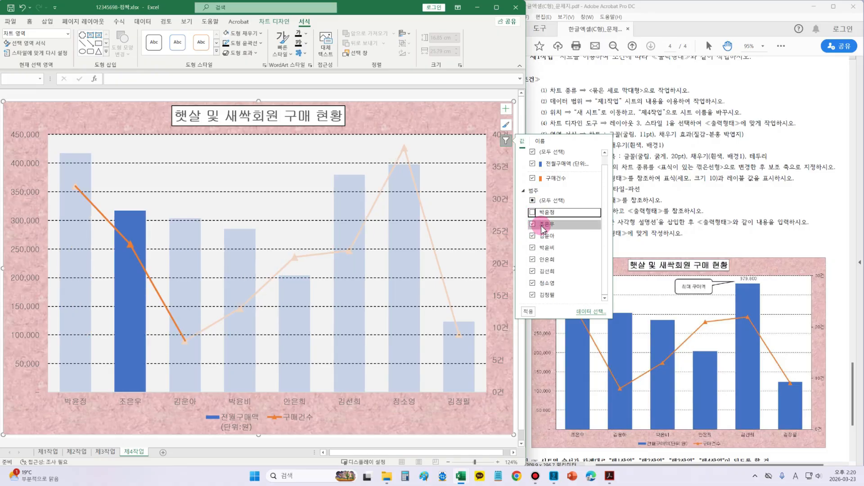
pyautogui.click(534, 284)
pyautogui.click(533, 315)
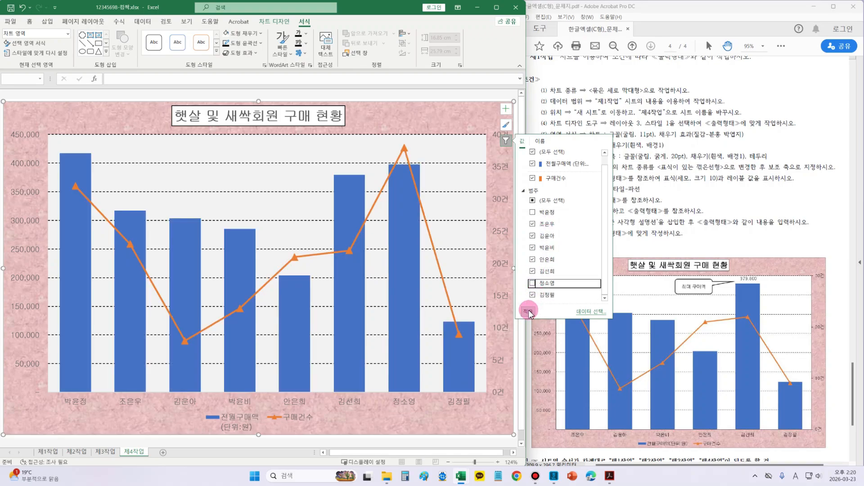
pyautogui.click(531, 313)
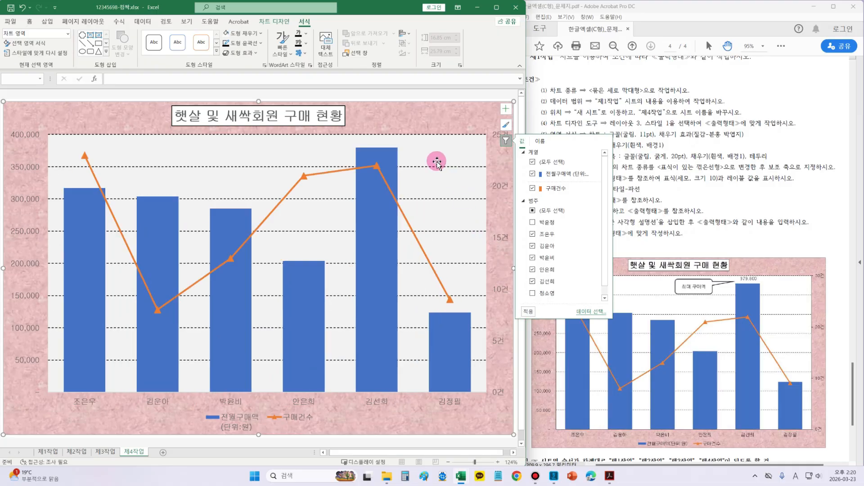
pyautogui.click(496, 130)
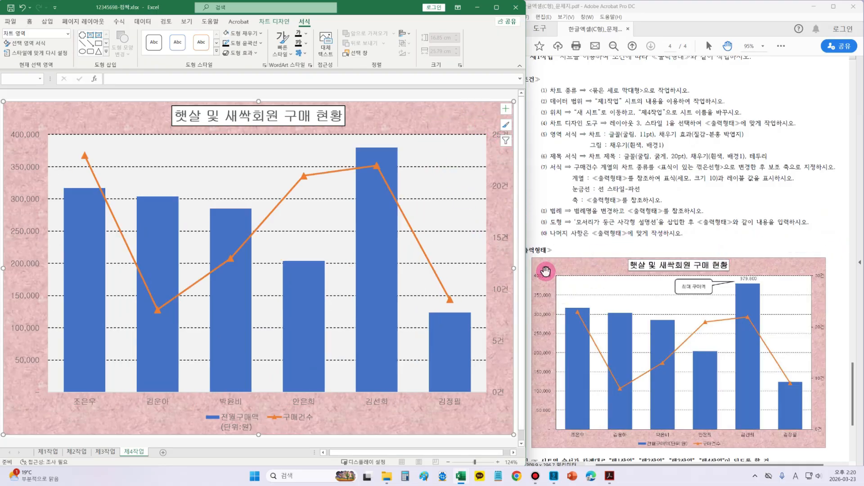
# Compare the scale and intervals of the chart's primary and secondary vertical axes with those in the output form
pyautogui.moveTo(527, 264); pyautogui.dragTo(557, 432)
pyautogui.moveTo(809, 262); pyautogui.dragTo(842, 440)
pyautogui.moveTo(3, 115)
pyautogui.mouseDown()
pyautogui.moveTo(8, 234)
pyautogui.moveTo(50, 386)
pyautogui.mouseUp()
pyautogui.moveTo(472, 119)
pyautogui.mouseDown()
pyautogui.moveTo(512, 265)
pyautogui.moveTo(523, 400)
pyautogui.mouseUp()
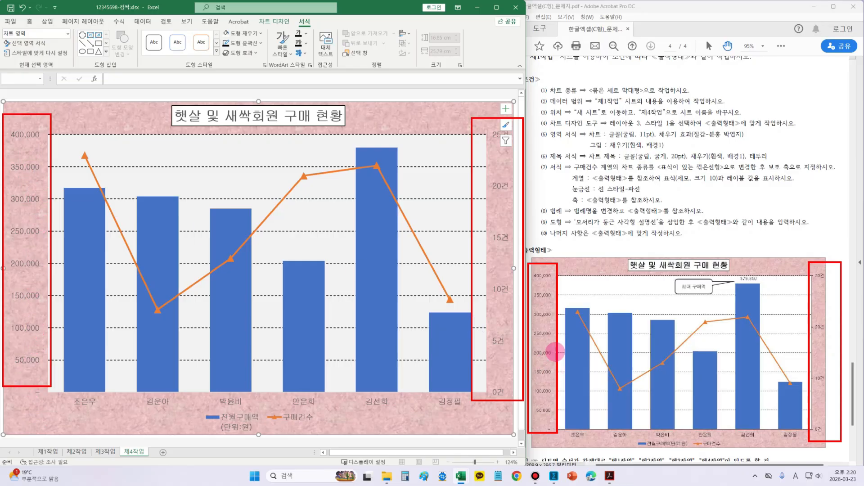
pyautogui.moveTo(531, 233)
pyautogui.mouseDown()
pyautogui.moveTo(565, 244)
pyautogui.moveTo(593, 211)
pyautogui.mouseUp()
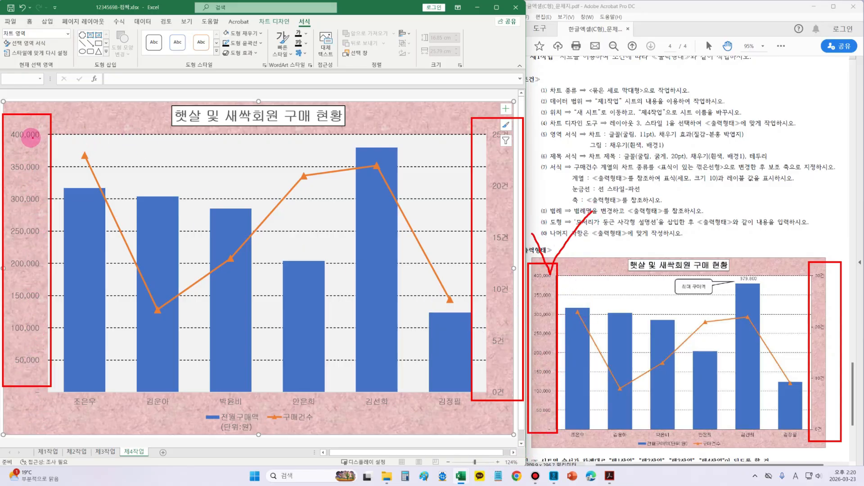
pyautogui.moveTo(3, 140); pyautogui.dragTo(62, 144)
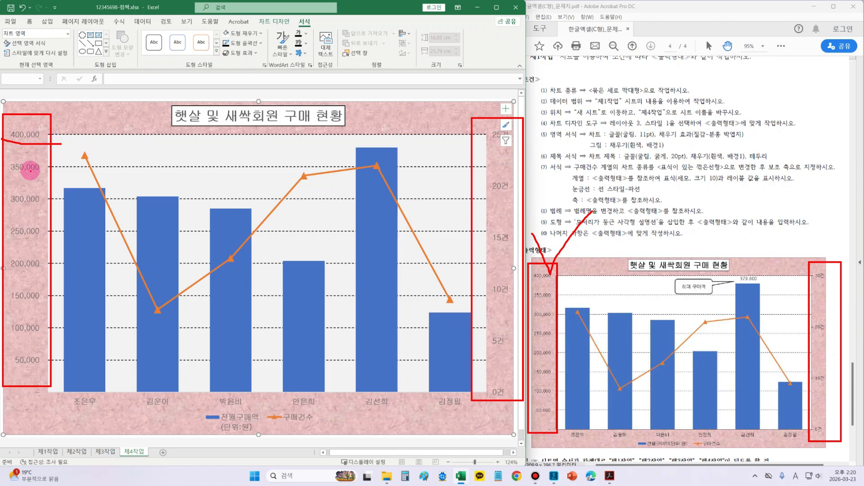
pyautogui.moveTo(31, 171); pyautogui.dragTo(27, 197)
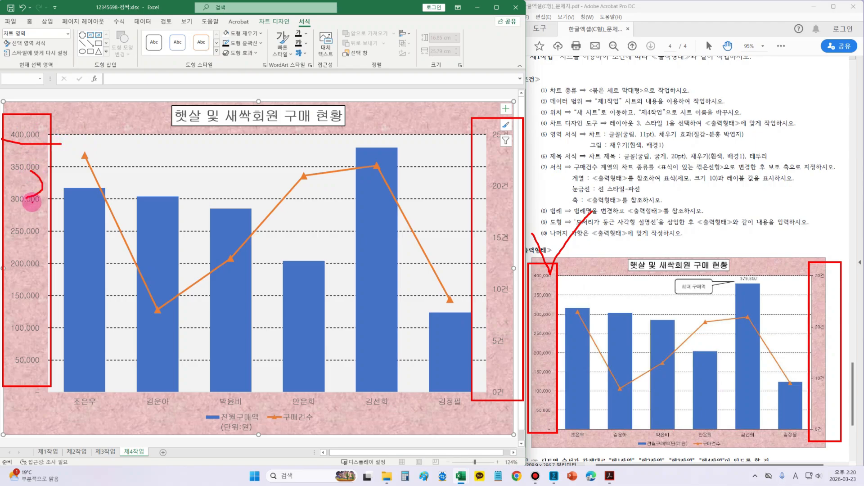
pyautogui.moveTo(813, 247)
pyautogui.mouseDown()
pyautogui.moveTo(825, 263)
pyautogui.moveTo(846, 234)
pyautogui.mouseUp()
pyautogui.moveTo(817, 285)
pyautogui.mouseDown()
pyautogui.moveTo(834, 298)
pyautogui.moveTo(818, 310)
pyautogui.mouseUp()
pyautogui.moveTo(500, 143); pyautogui.dragTo(488, 177)
pyautogui.press('Escape')
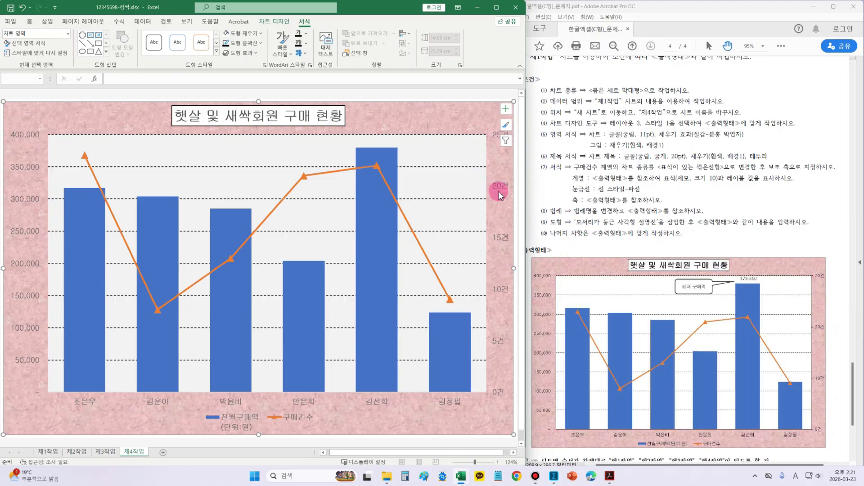
# Set the secondary vertical axis's maximum to 30 and its major unit to 10
pyautogui.click(499, 190)
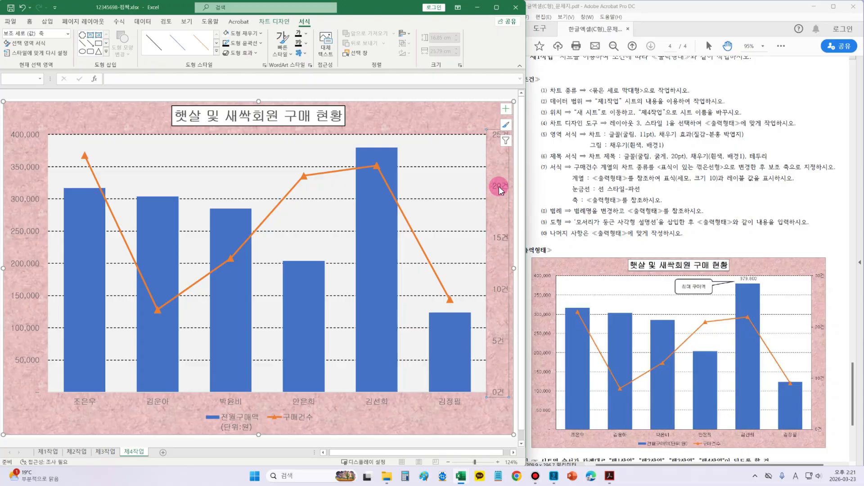
pyautogui.doubleClick(499, 189)
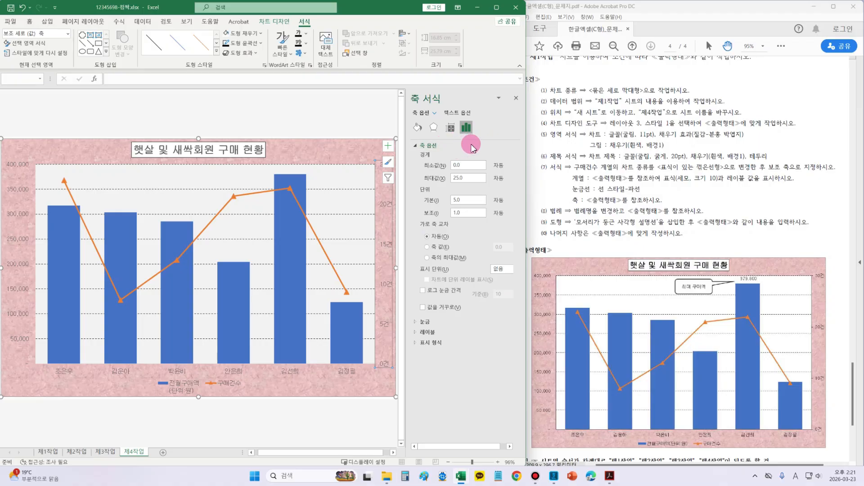
pyautogui.doubleClick(471, 179)
pyautogui.click(455, 199)
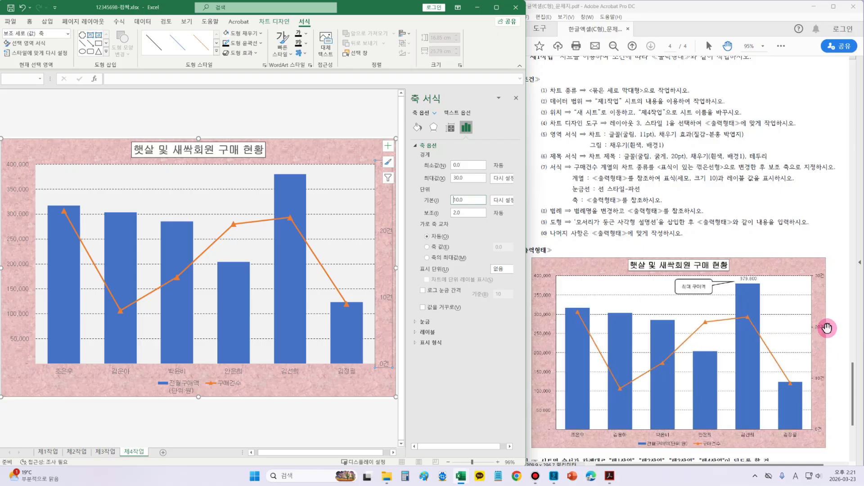
# Set the secondary vertical axis's major tick marks to 바깥쪽, as in the output form
pyautogui.moveTo(806, 266); pyautogui.dragTo(833, 435)
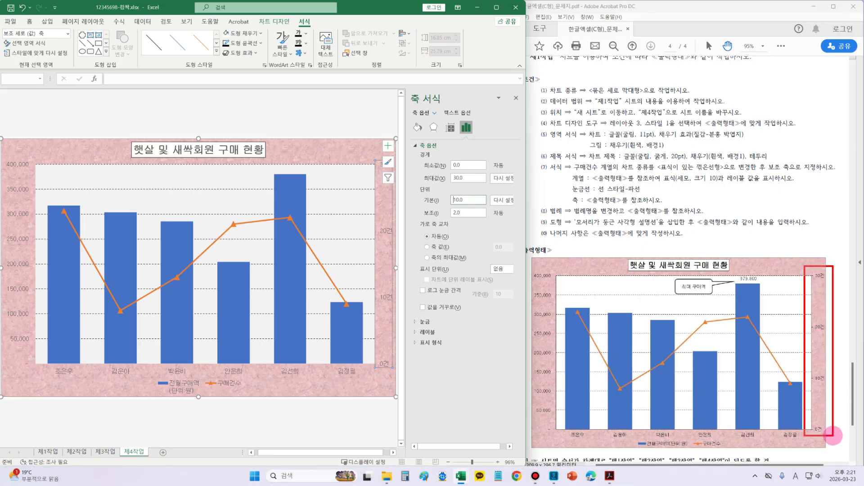
pyautogui.press('Escape')
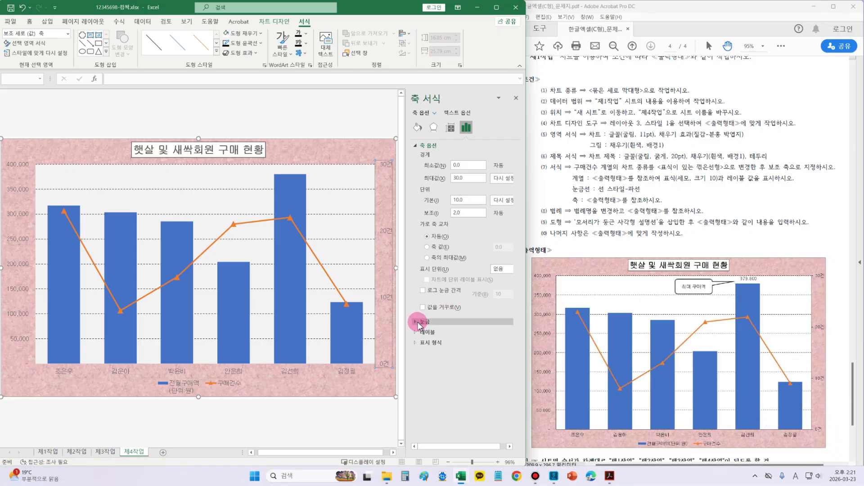
pyautogui.click(418, 322)
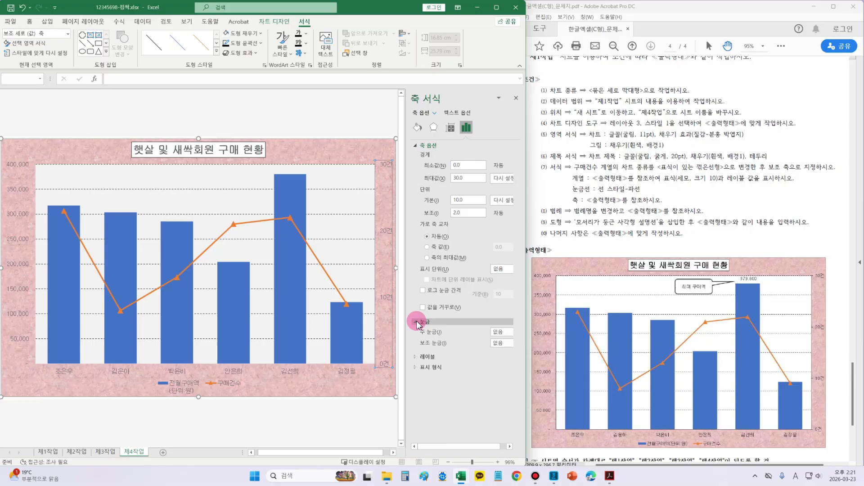
pyautogui.click(509, 332)
pyautogui.click(506, 357)
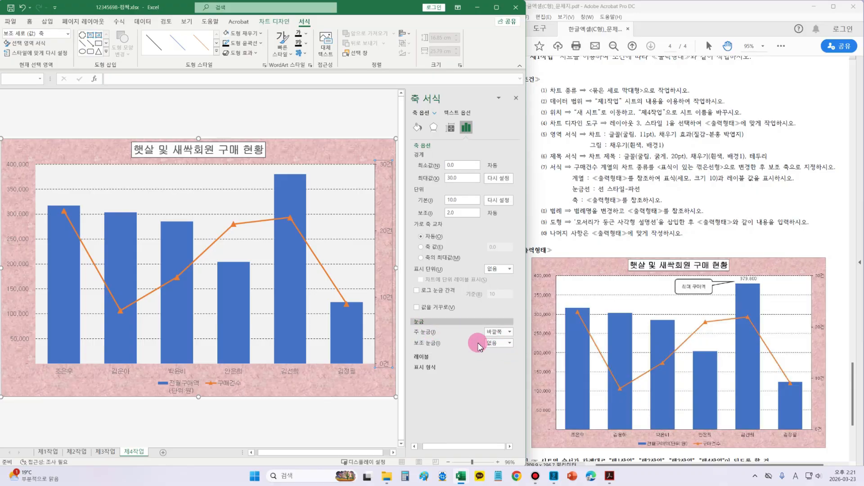
# Add a data label to only the tallest bar of the 전월구매액 series, as in the output form
pyautogui.click(516, 98)
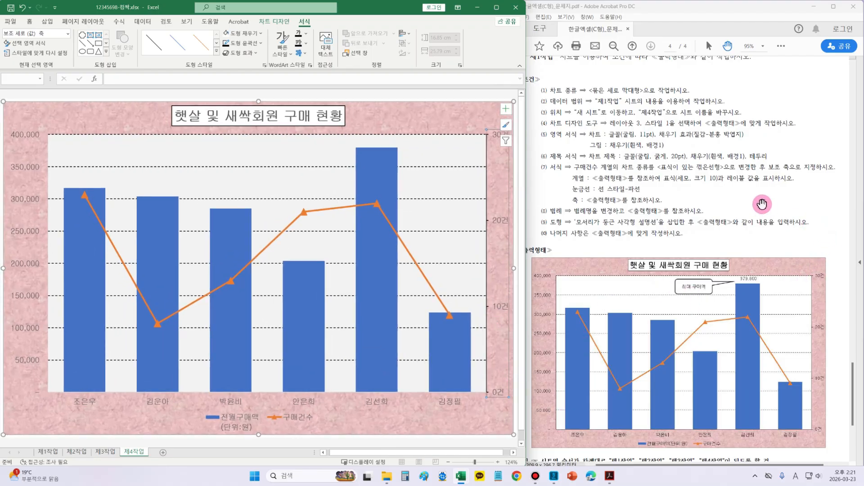
pyautogui.moveTo(758, 185); pyautogui.dragTo(776, 189)
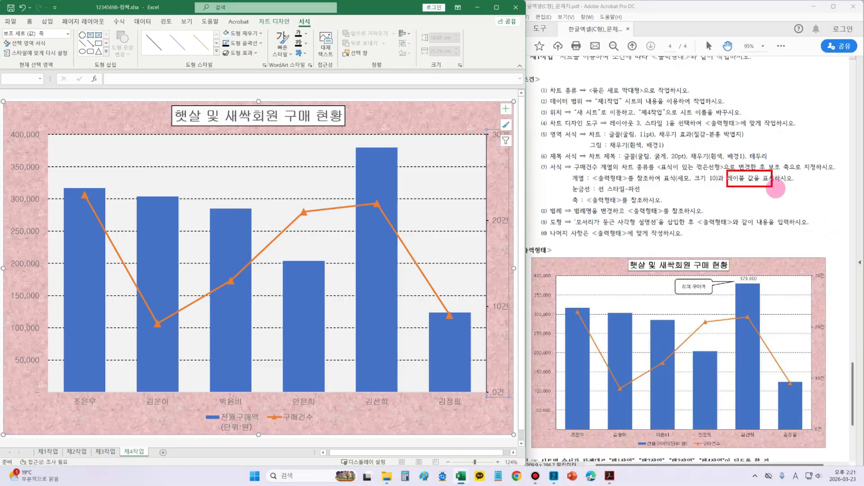
pyautogui.moveTo(737, 266); pyautogui.dragTo(760, 258)
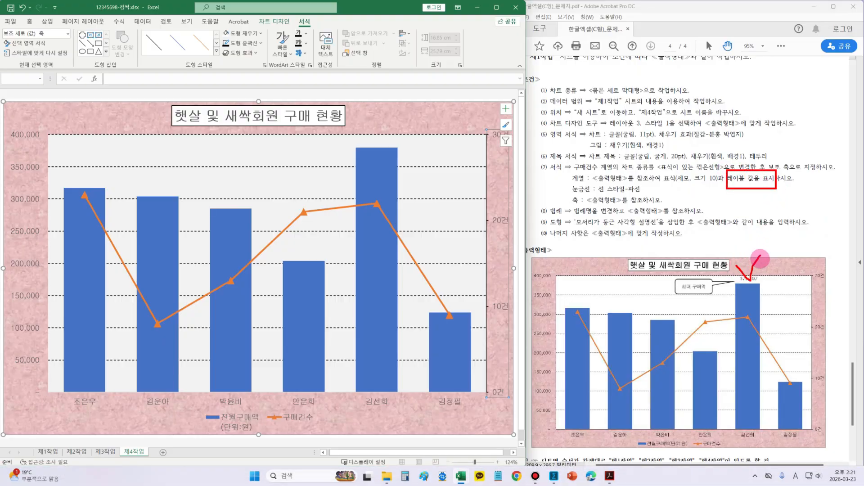
pyautogui.press('Escape')
pyautogui.click(380, 176)
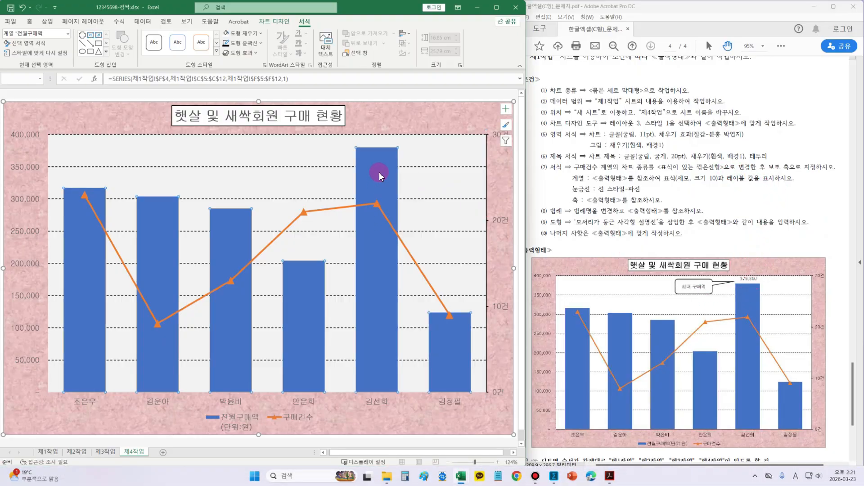
pyautogui.click(380, 173)
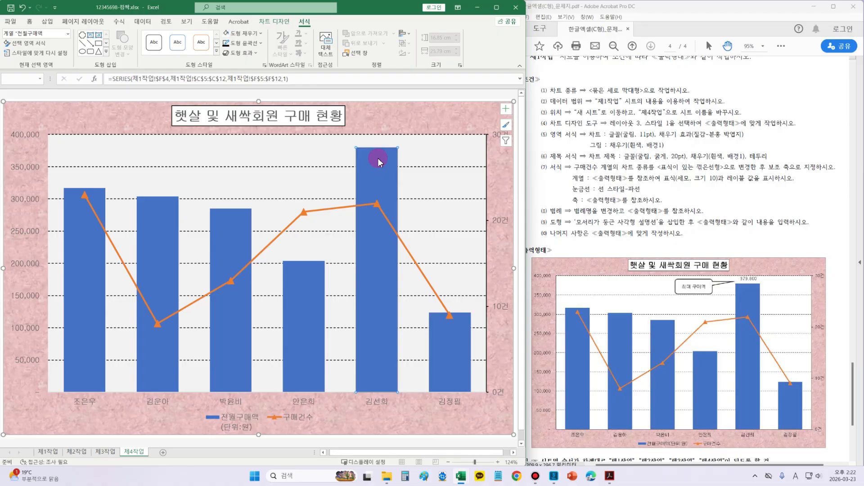
pyautogui.rightClick(380, 162)
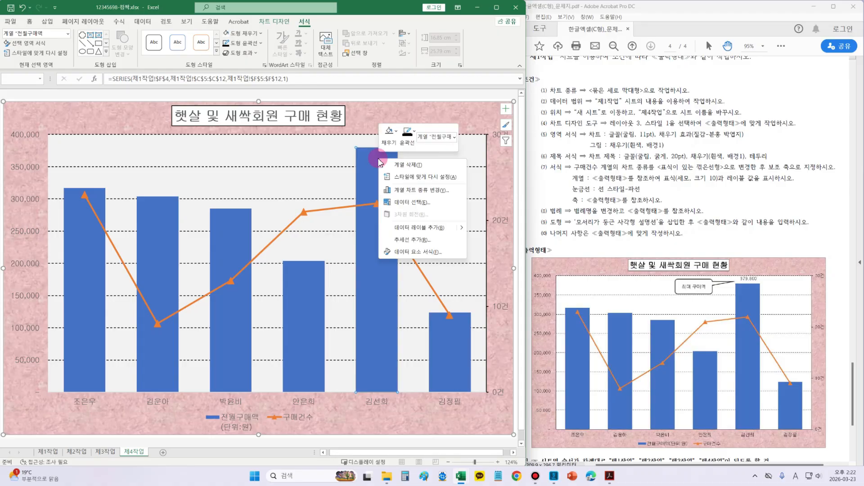
pyautogui.click(421, 230)
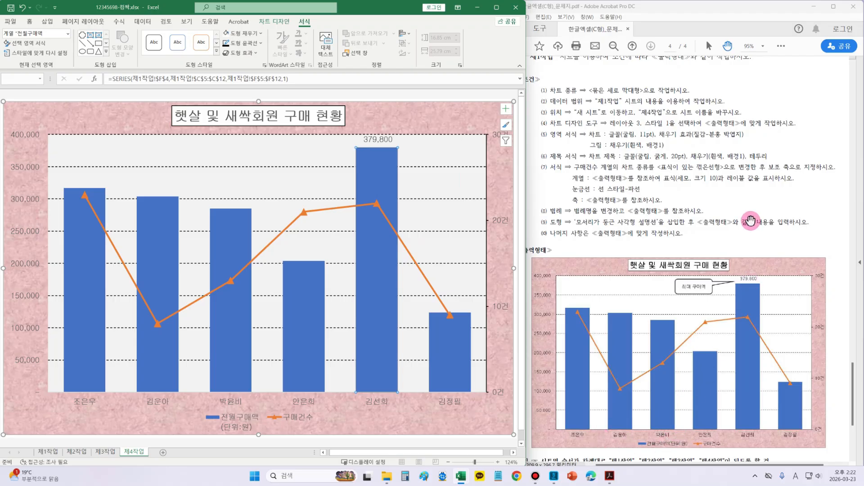
# Rename the bar series to 전월구매액(단위:원) so its legend entry fits on one line, as in the output form
pyautogui.moveTo(596, 215); pyautogui.dragTo(715, 220)
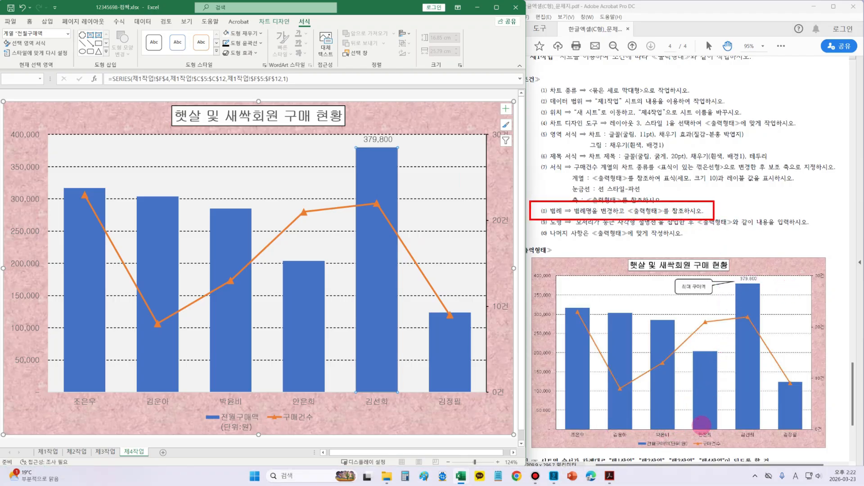
pyautogui.moveTo(631, 437); pyautogui.dragTo(740, 456)
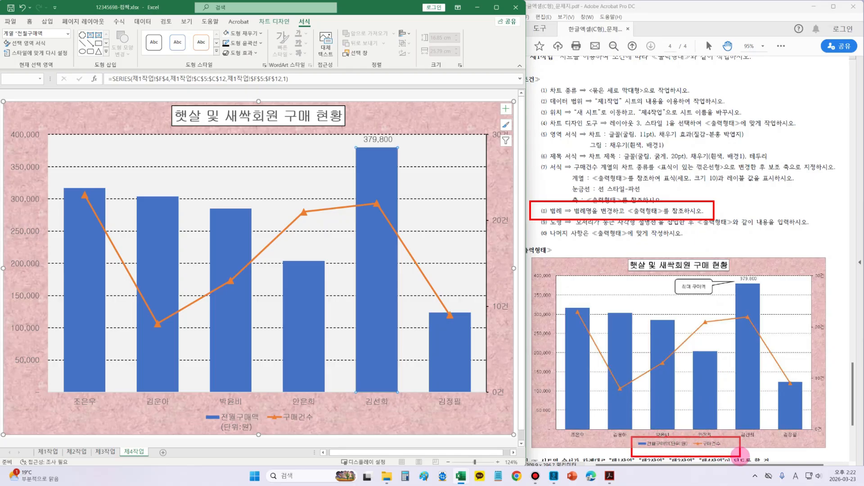
pyautogui.moveTo(665, 446); pyautogui.dragTo(683, 438)
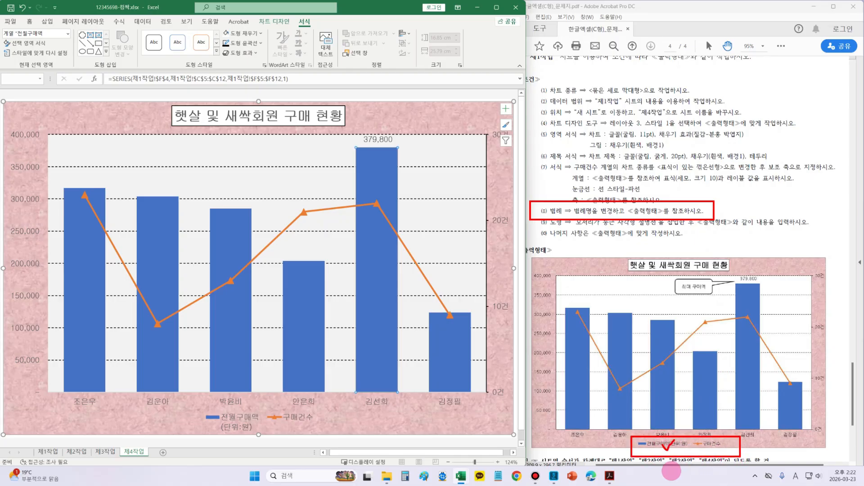
pyautogui.moveTo(257, 399); pyautogui.dragTo(207, 447)
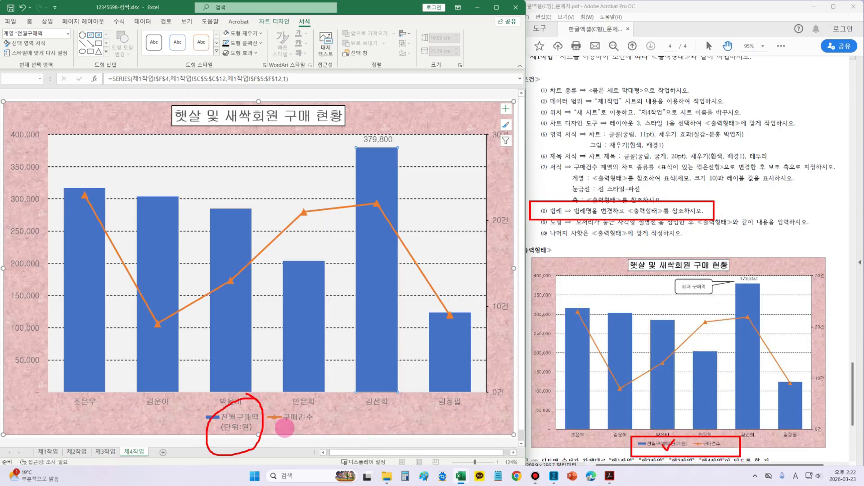
pyautogui.click(240, 423)
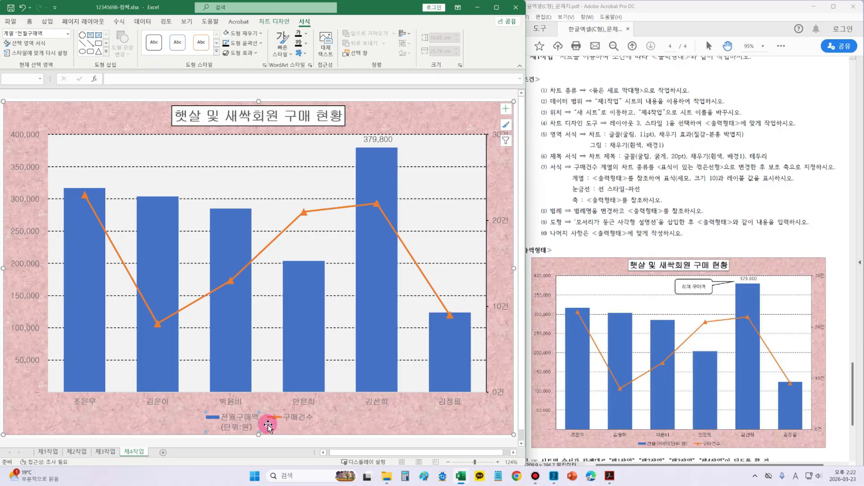
pyautogui.rightClick(240, 426)
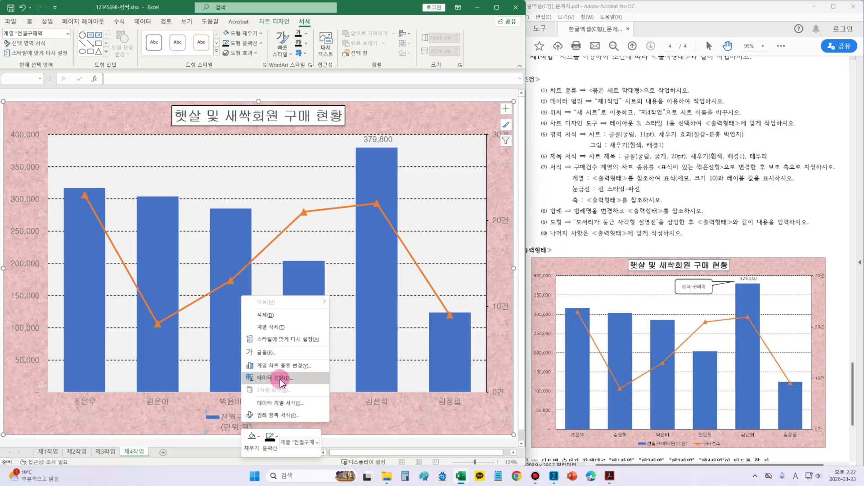
pyautogui.click(281, 378)
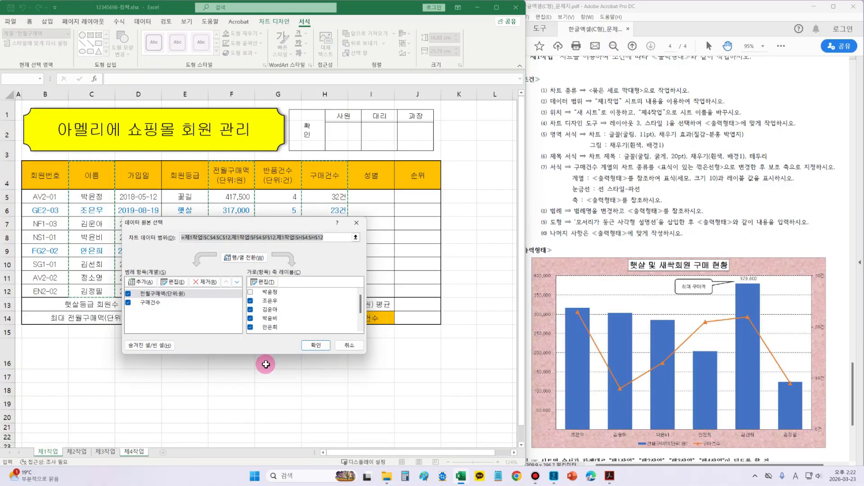
pyautogui.click(172, 296)
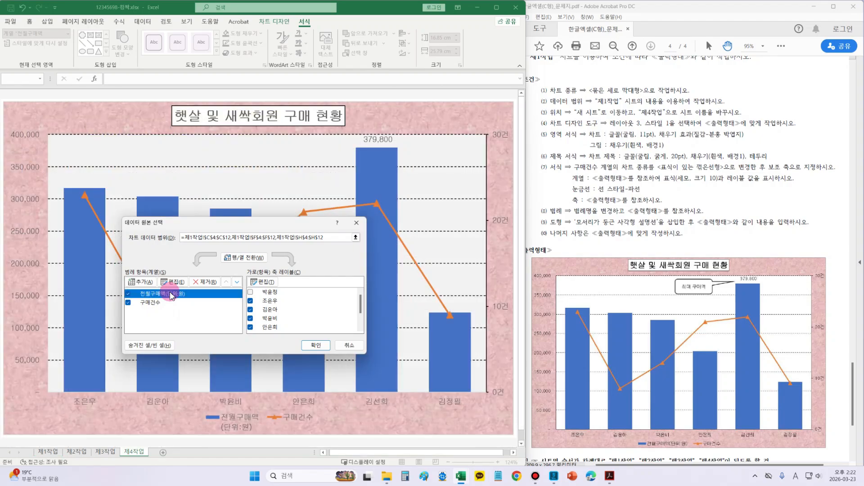
pyautogui.click(172, 282)
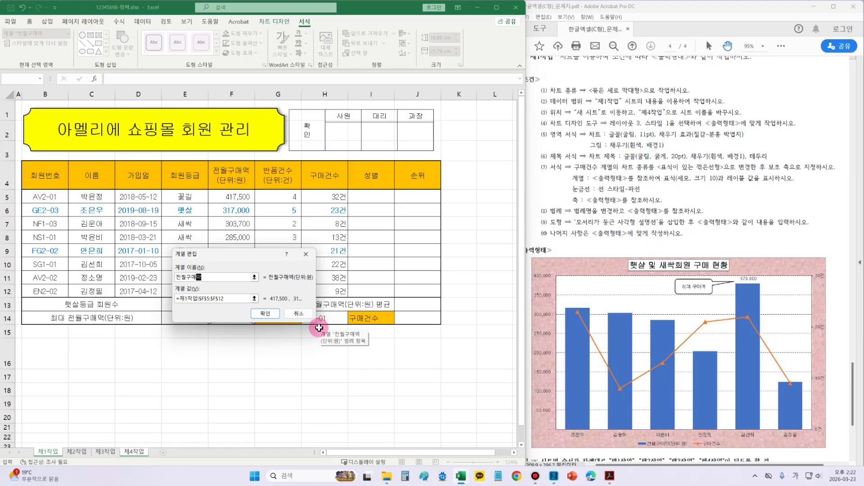
pyautogui.click(272, 315)
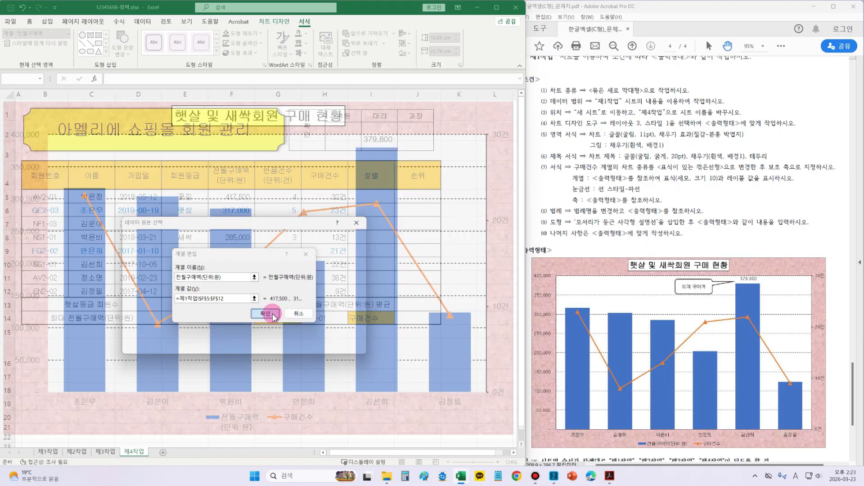
pyautogui.click(316, 345)
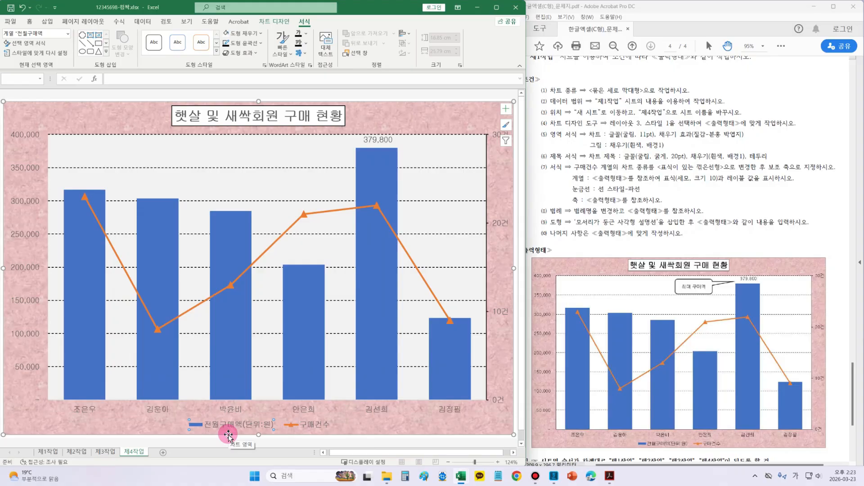
# Insert a rounded rectangular callout about 1.21 cm high and 4.17 cm wide beside the top of the chart's tallest bar
pyautogui.hotkey('ctrl', '2')
pyautogui.moveTo(541, 216); pyautogui.dragTo(663, 226)
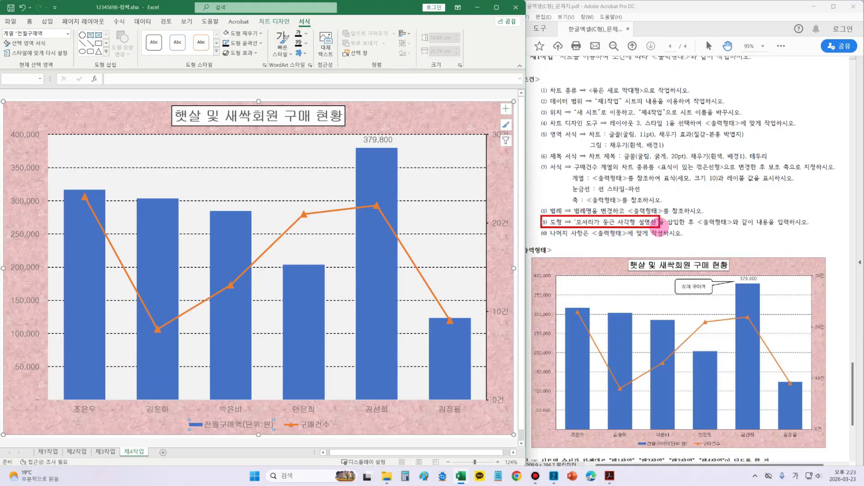
pyautogui.moveTo(725, 273)
pyautogui.mouseDown()
pyautogui.moveTo(655, 298)
pyautogui.moveTo(712, 278)
pyautogui.mouseUp()
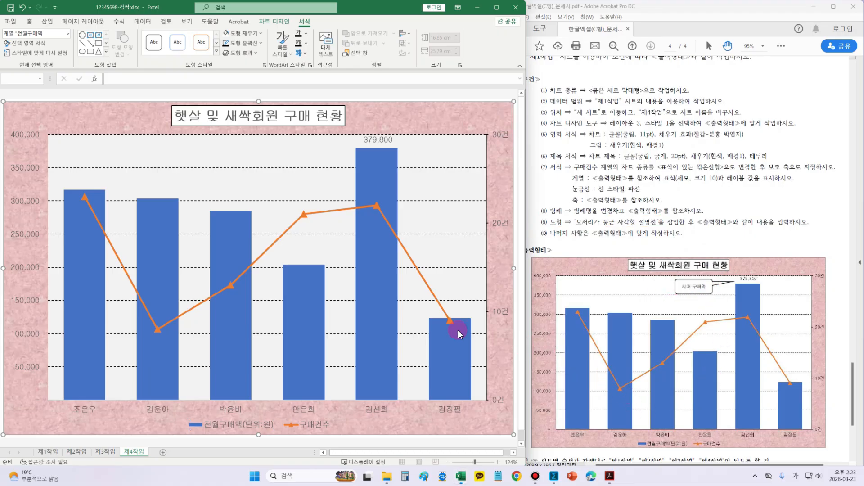
pyautogui.click(47, 22)
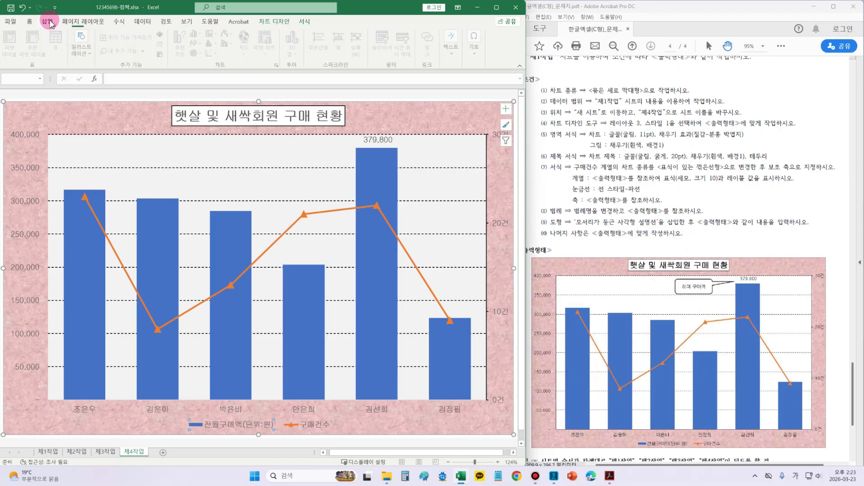
pyautogui.click(81, 48)
pyautogui.click(100, 96)
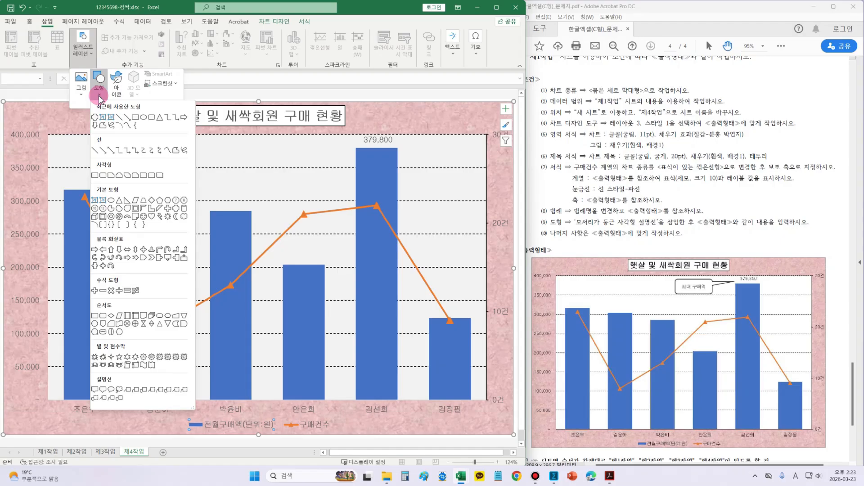
pyautogui.click(103, 390)
pyautogui.moveTo(237, 156); pyautogui.dragTo(308, 163)
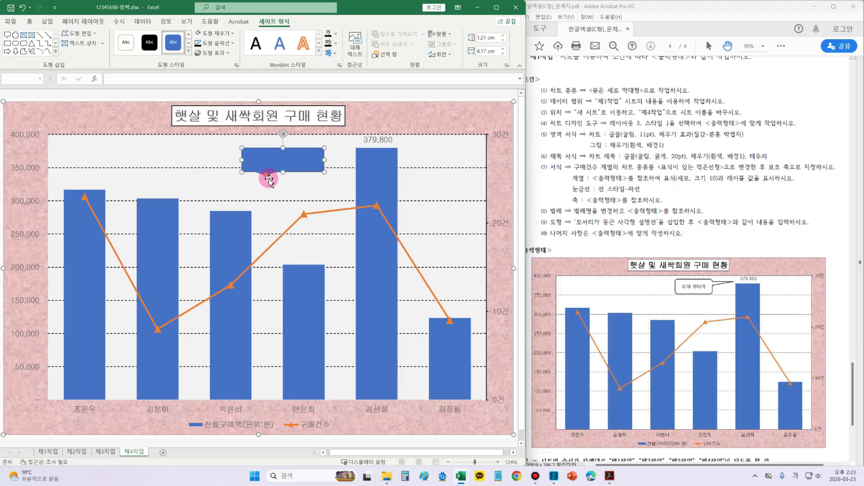
# Aim the callout's tail at the tallest bar's data label and narrow the callout to about 3.18 cm
pyautogui.moveTo(265, 174); pyautogui.dragTo(356, 145)
pyautogui.moveTo(296, 154); pyautogui.dragTo(293, 144)
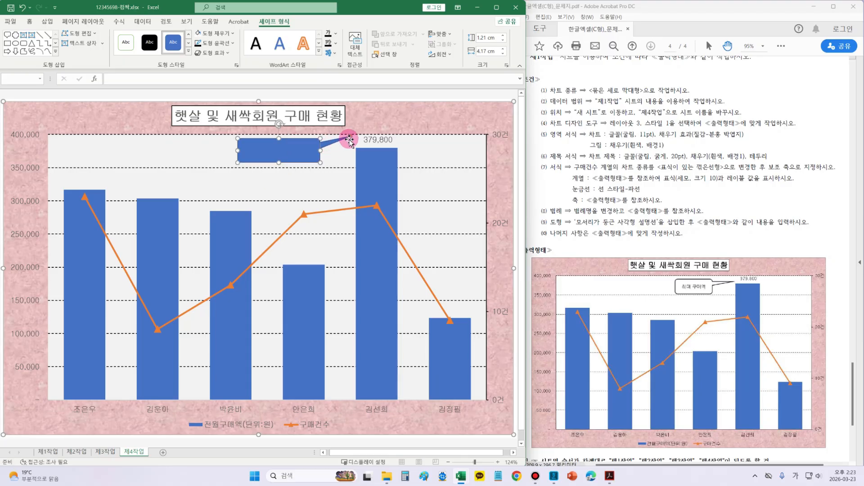
pyautogui.moveTo(351, 136); pyautogui.dragTo(351, 144)
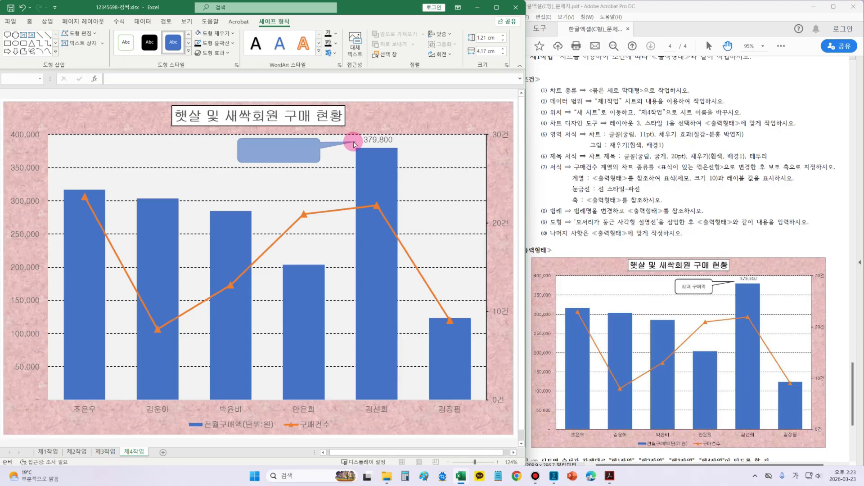
pyautogui.moveTo(355, 145); pyautogui.dragTo(353, 141)
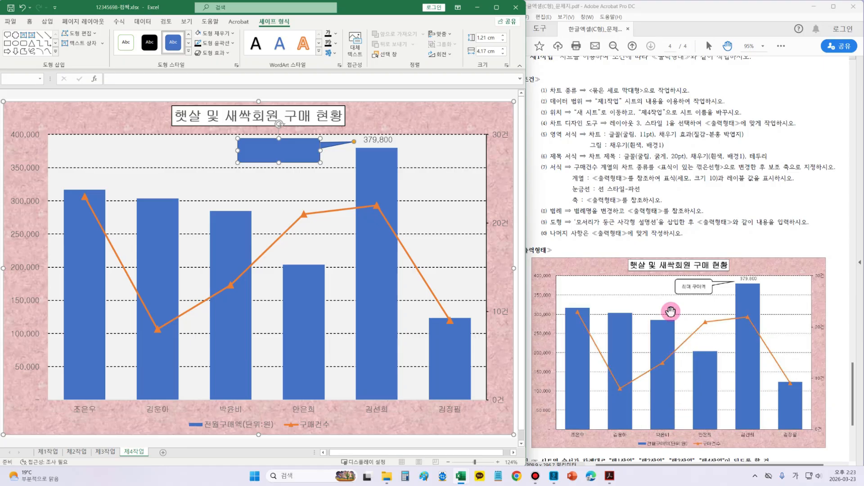
pyautogui.moveTo(237, 150); pyautogui.dragTo(255, 149)
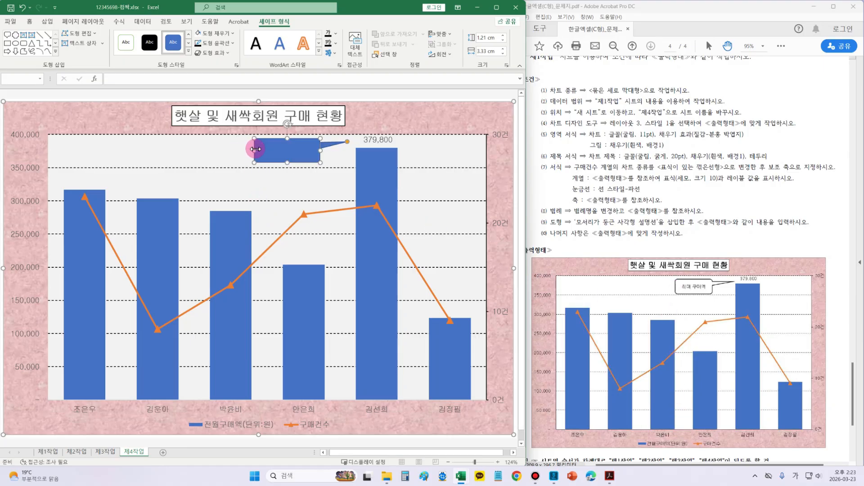
pyautogui.moveTo(348, 144); pyautogui.dragTo(354, 145)
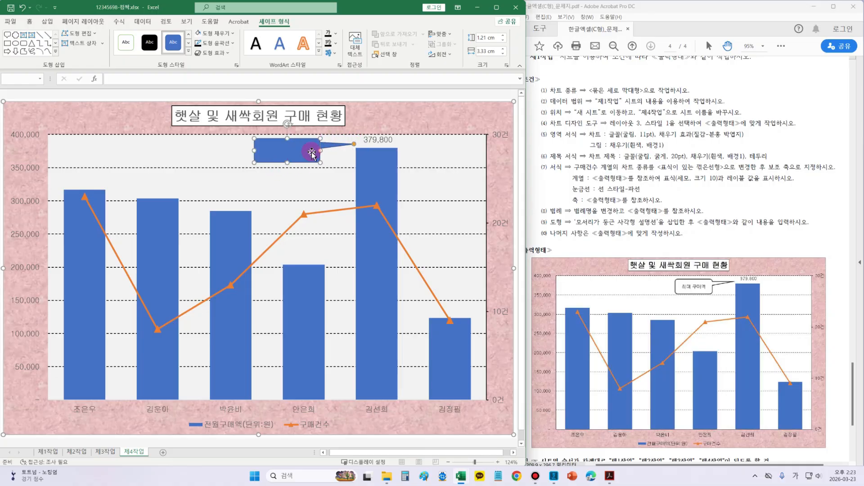
pyautogui.moveTo(313, 151); pyautogui.dragTo(313, 151)
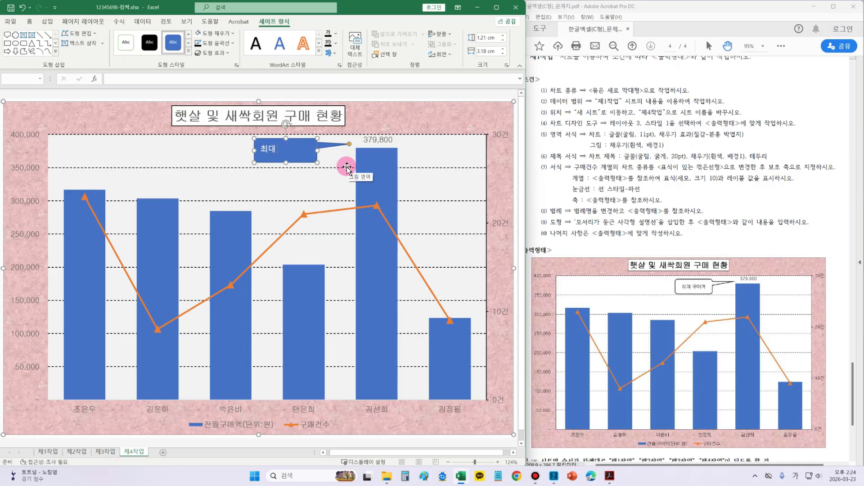
# Enter 최대 구매액 in the callout, with a white fill and black text
pyautogui.click(232, 33)
pyautogui.click(197, 68)
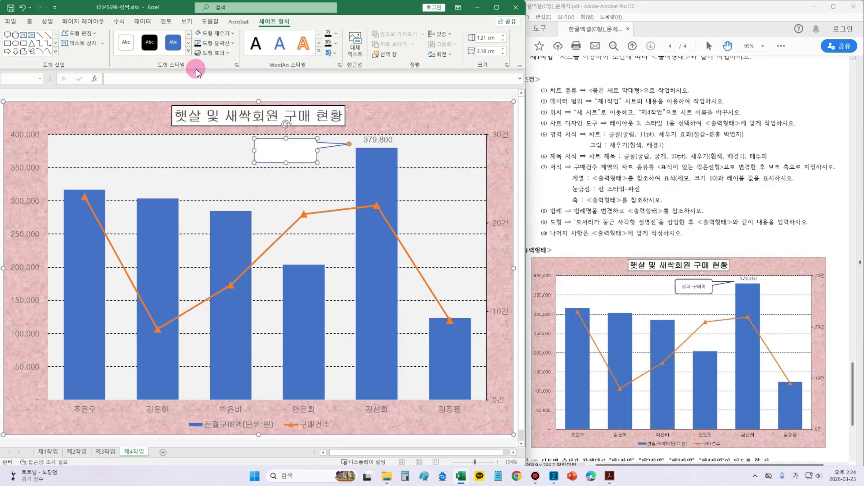
pyautogui.click(335, 33)
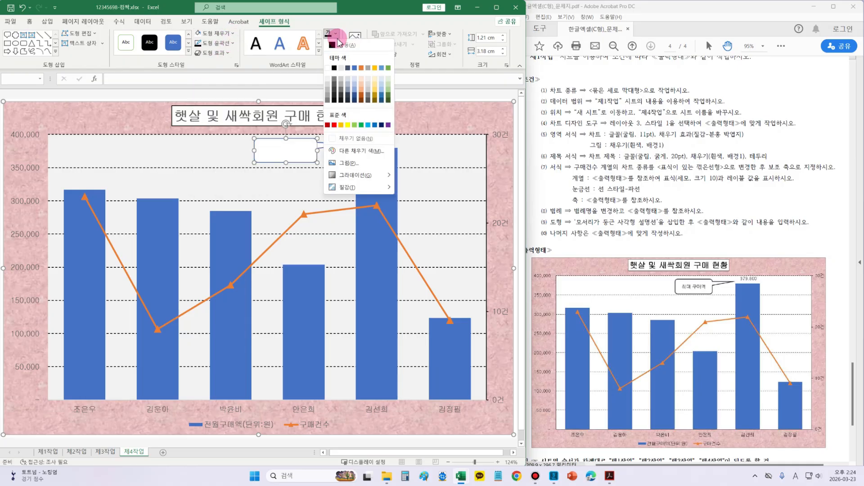
pyautogui.click(334, 68)
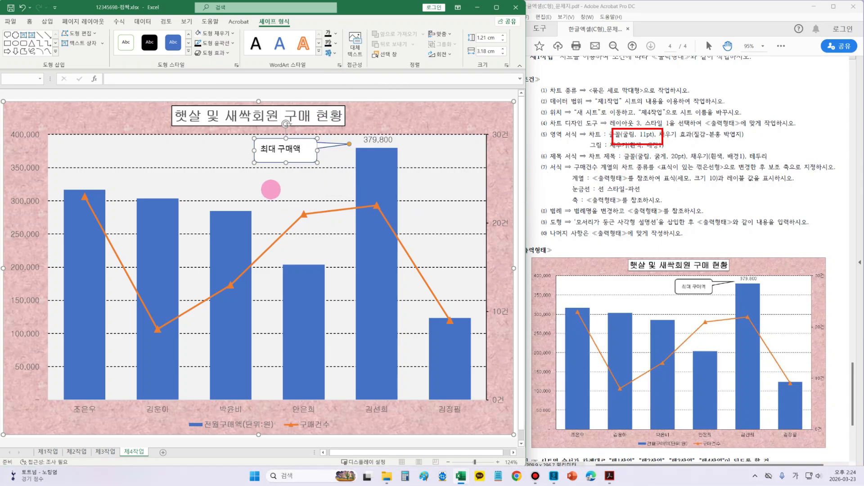
# Set the callout text's font to 굴림 and center it horizontally and vertically
pyautogui.click(29, 21)
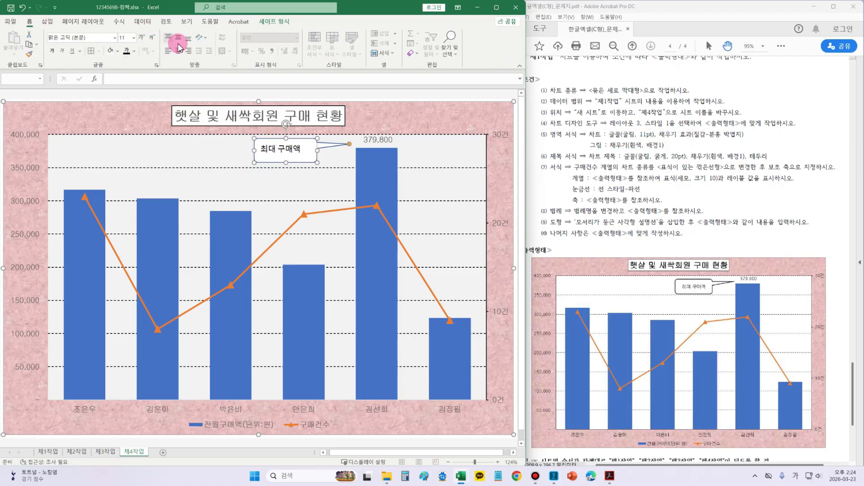
pyautogui.click(114, 40)
pyautogui.click(93, 119)
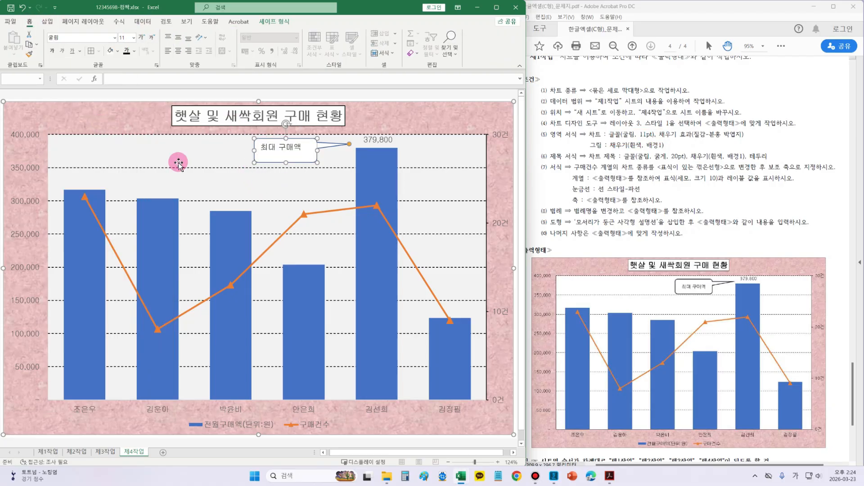
pyautogui.click(178, 37)
pyautogui.click(179, 51)
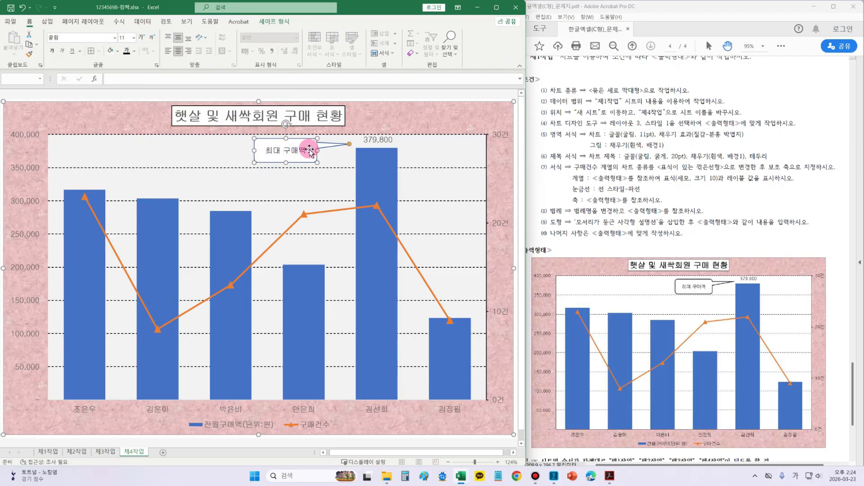
# Set the outline color of the 최대 구매액 callout to black
pyautogui.click(272, 22)
pyautogui.click(234, 43)
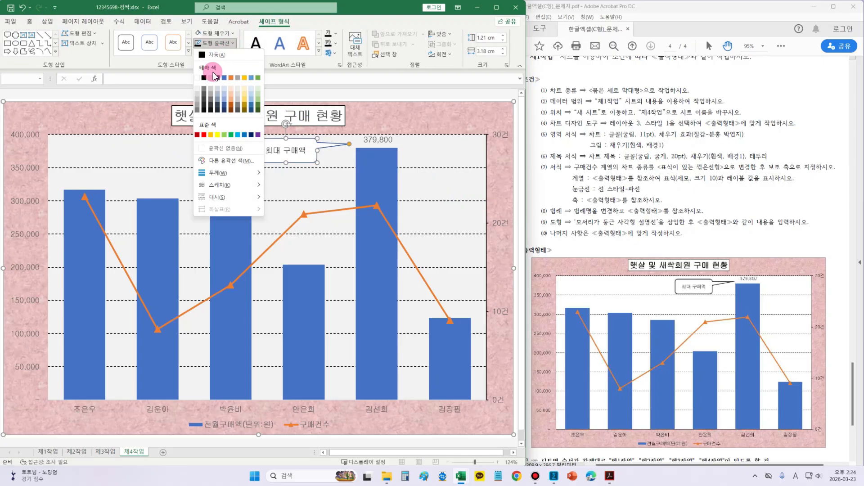
pyautogui.click(205, 79)
pyautogui.click(501, 307)
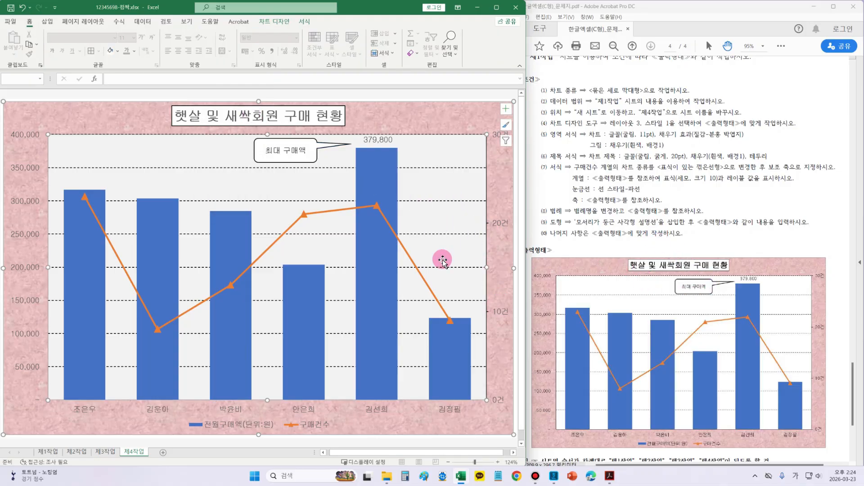
# Set the lines of the chart's primary vertical axis and horizontal category axis to black
pyautogui.click(34, 170)
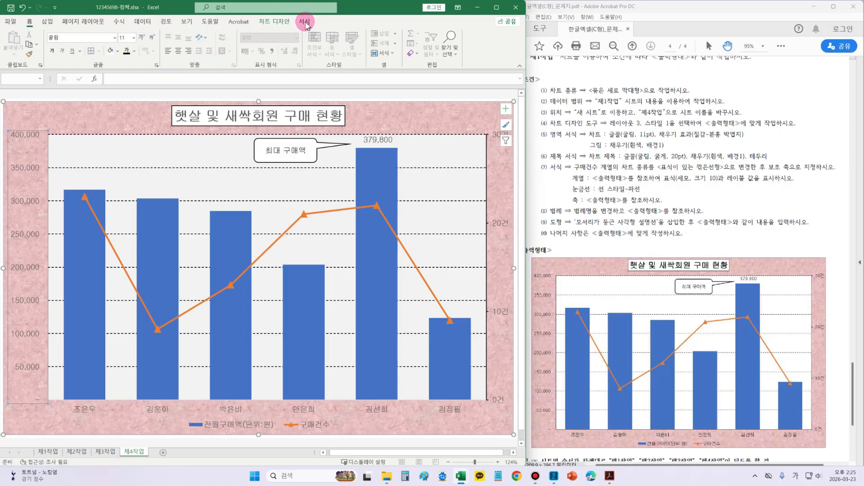
pyautogui.click(305, 21)
pyautogui.click(242, 43)
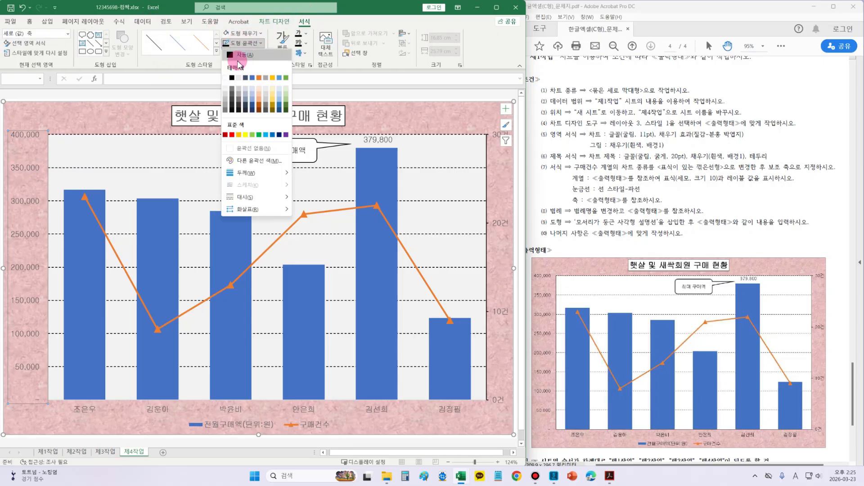
pyautogui.click(232, 77)
pyautogui.click(156, 412)
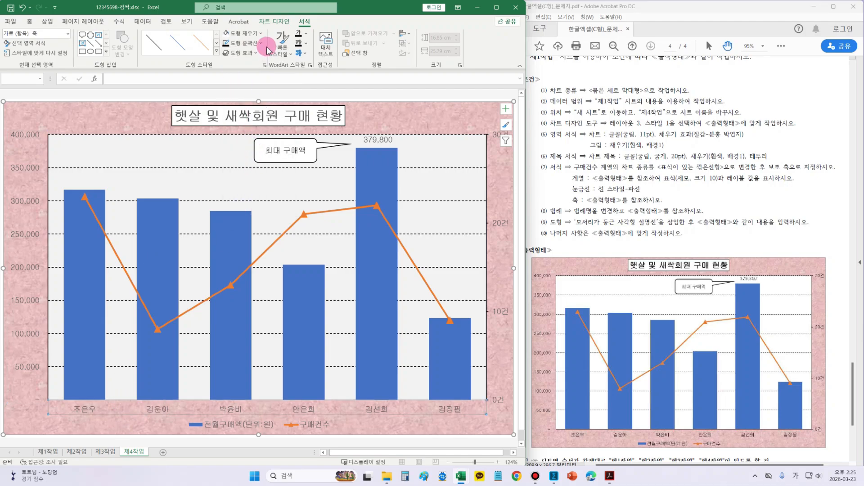
pyautogui.click(243, 43)
pyautogui.click(232, 77)
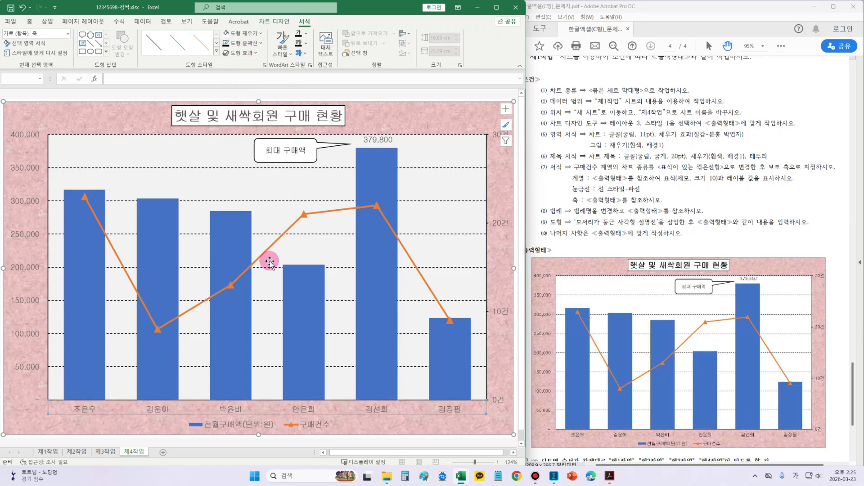
# Set the line of the chart's secondary vertical axis to black
pyautogui.click(499, 314)
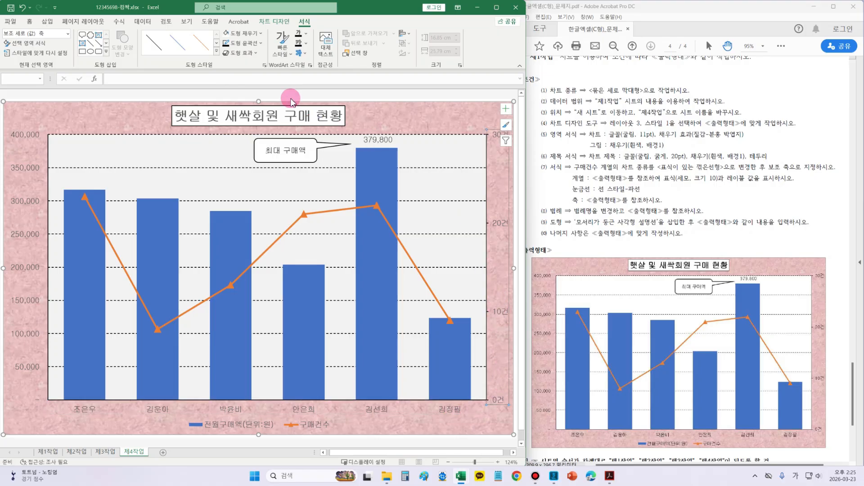
pyautogui.click(257, 44)
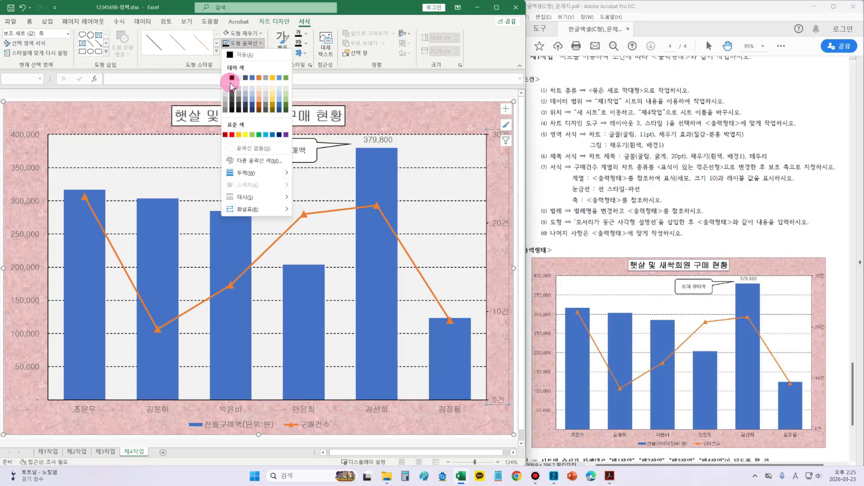
pyautogui.click(232, 77)
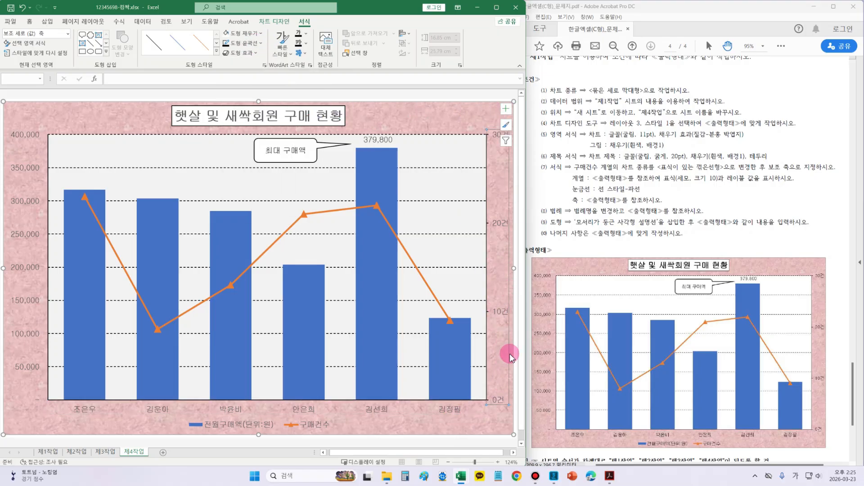
pyautogui.click(511, 432)
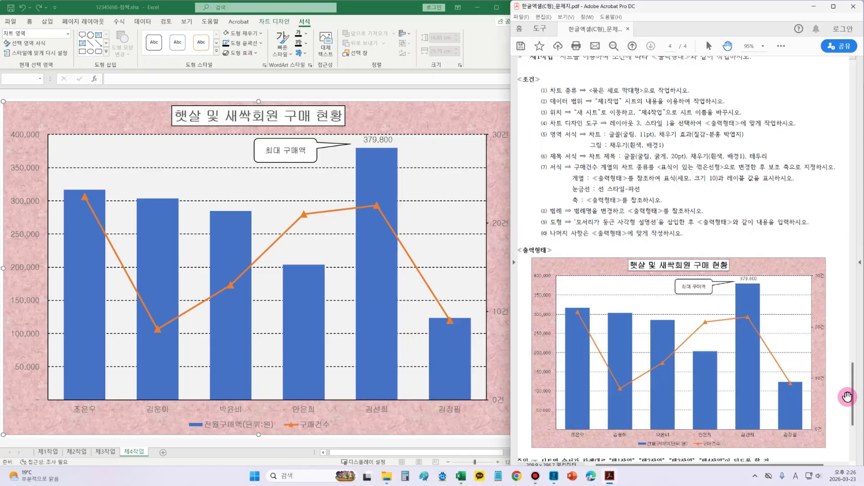
# Bring the exam PDF's 제1작업 function conditions into view and select cell I5 under 성별 on the 제1작업 sheet
pyautogui.moveTo(854, 402); pyautogui.dragTo(860, 261)
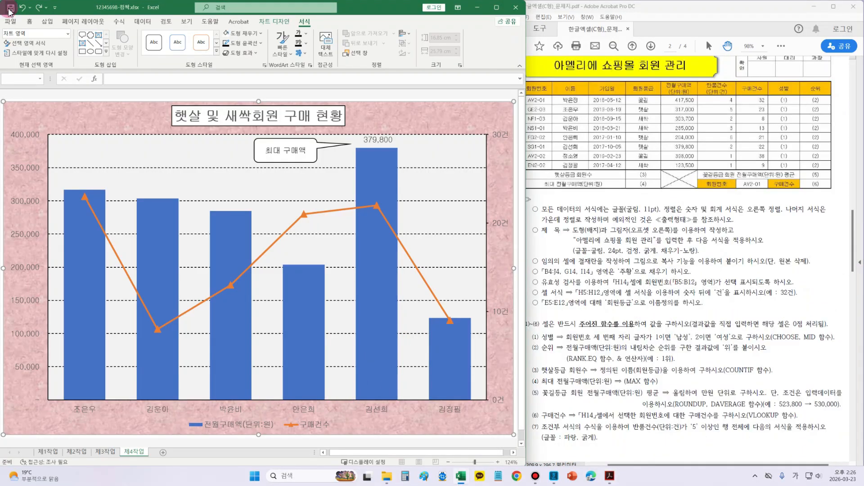
pyautogui.click(47, 451)
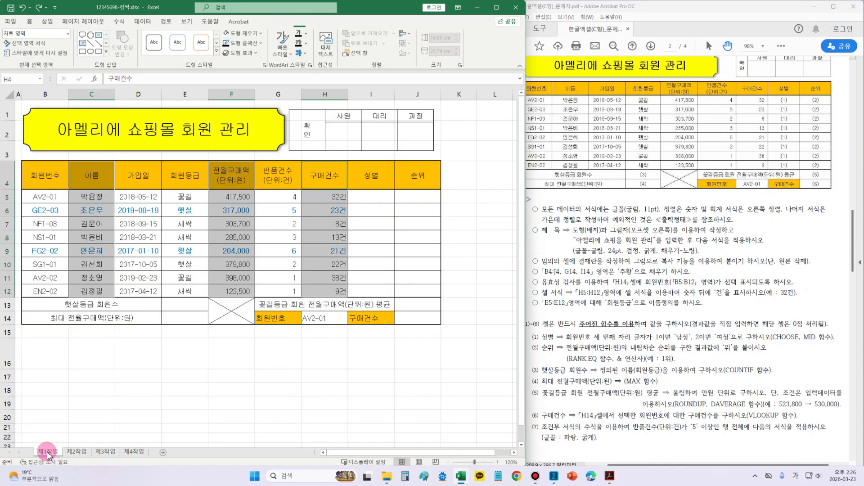
pyautogui.click(149, 377)
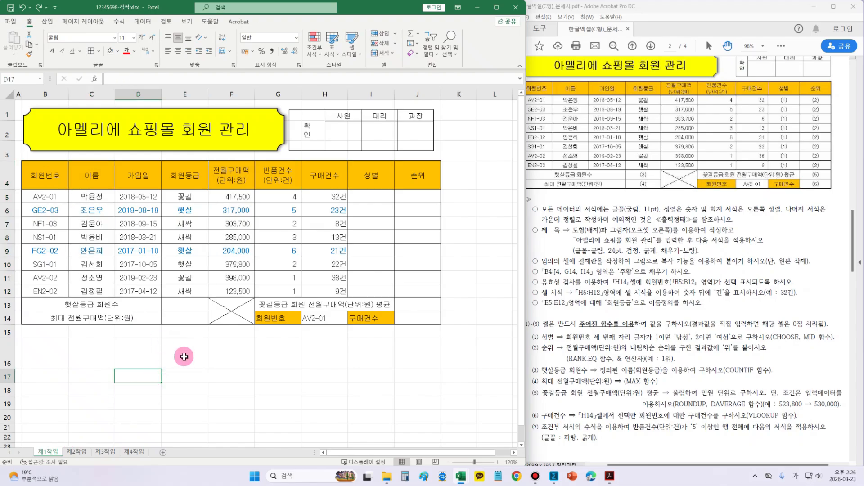
pyautogui.scroll(-1, 688, 370)
pyautogui.moveTo(528, 302)
pyautogui.mouseDown()
pyautogui.moveTo(830, 383)
pyautogui.moveTo(846, 395)
pyautogui.mouseUp()
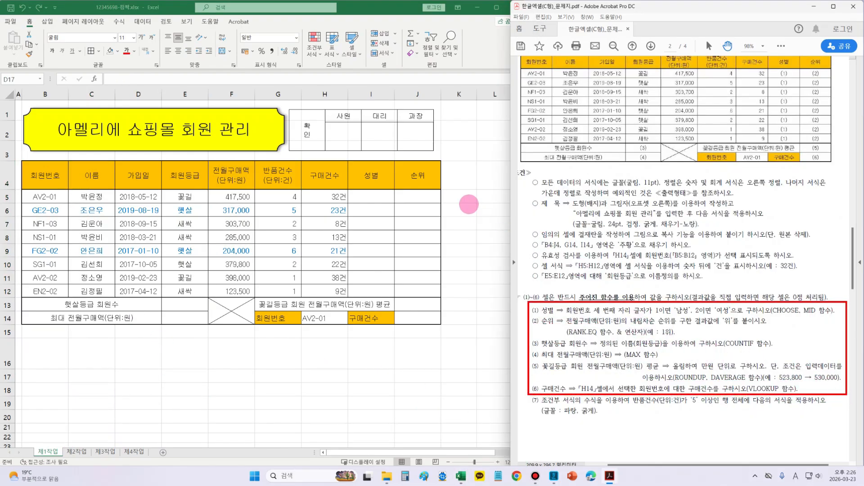
pyautogui.click(371, 197)
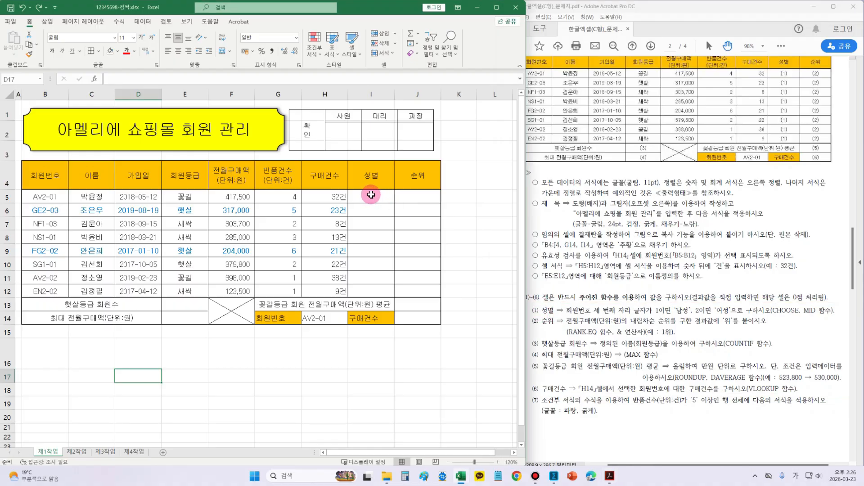
pyautogui.click(371, 196)
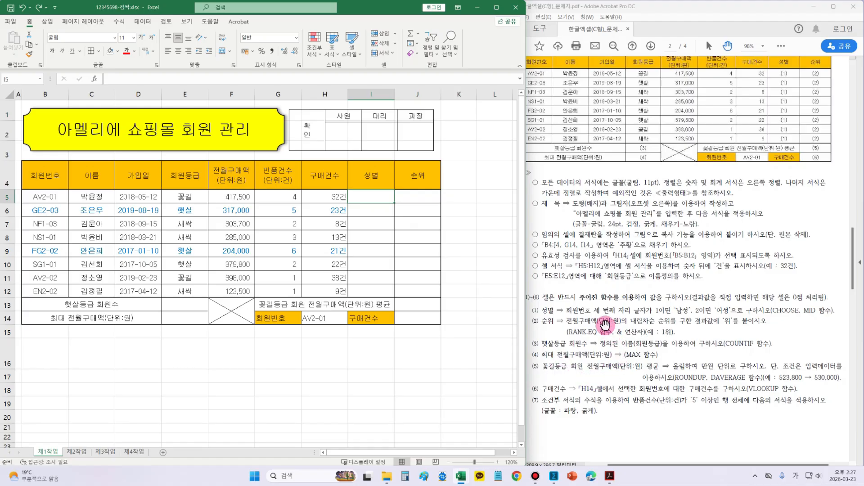
pyautogui.moveTo(563, 305)
pyautogui.mouseDown()
pyautogui.moveTo(596, 318)
pyautogui.moveTo(651, 321)
pyautogui.mouseUp()
pyautogui.moveTo(698, 305); pyautogui.dragTo(696, 322)
pyautogui.moveTo(771, 318); pyautogui.dragTo(831, 314)
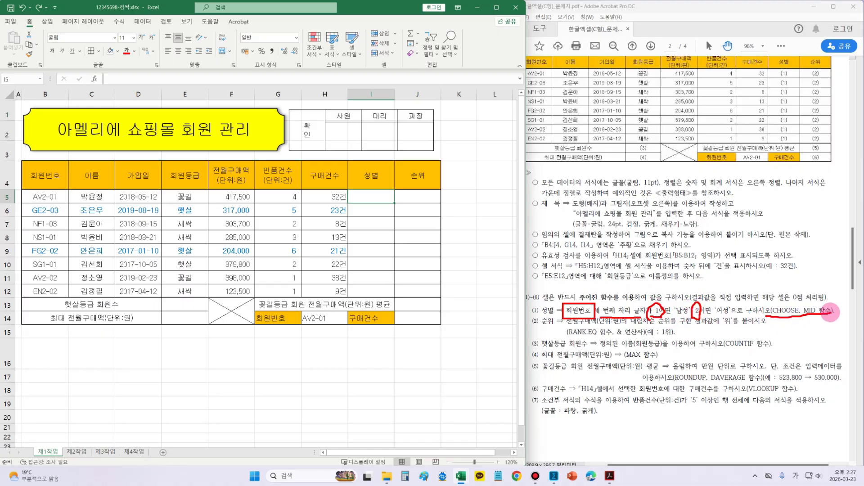
pyautogui.moveTo(785, 290)
pyautogui.mouseDown()
pyautogui.moveTo(792, 298)
pyautogui.moveTo(798, 282)
pyautogui.mouseUp()
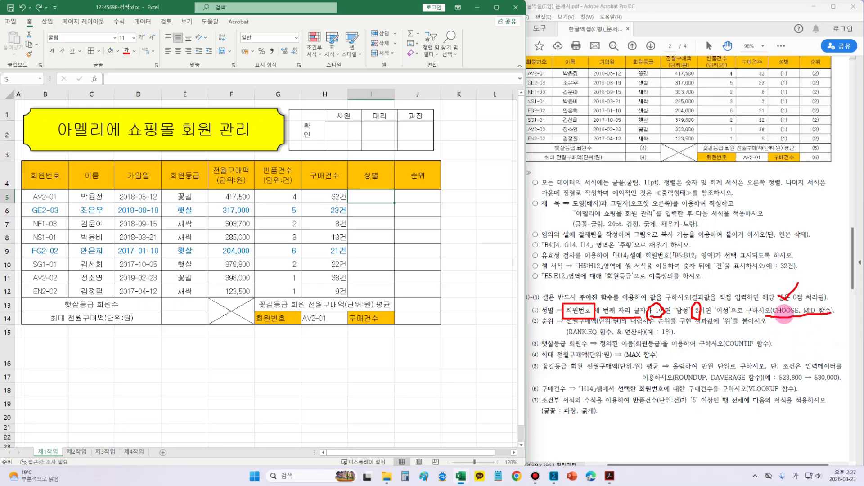
pyautogui.press('Escape')
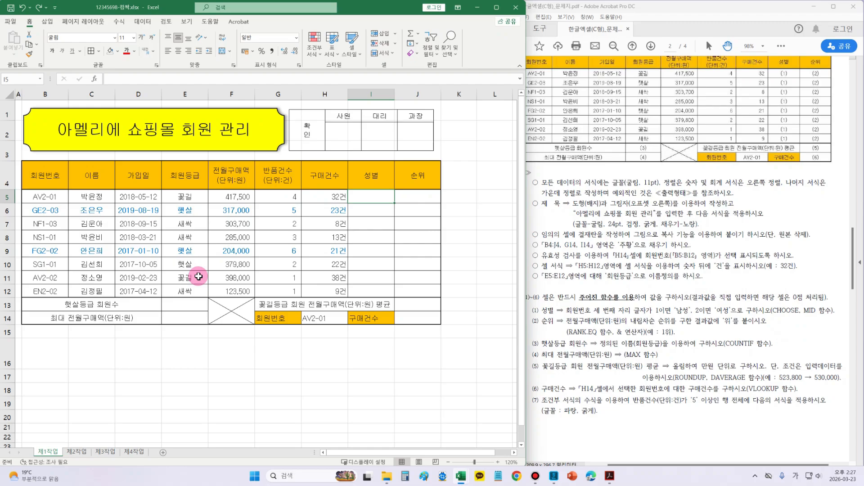
# Find the CHOOSE function and insert it in cell I5
pyautogui.click(95, 81)
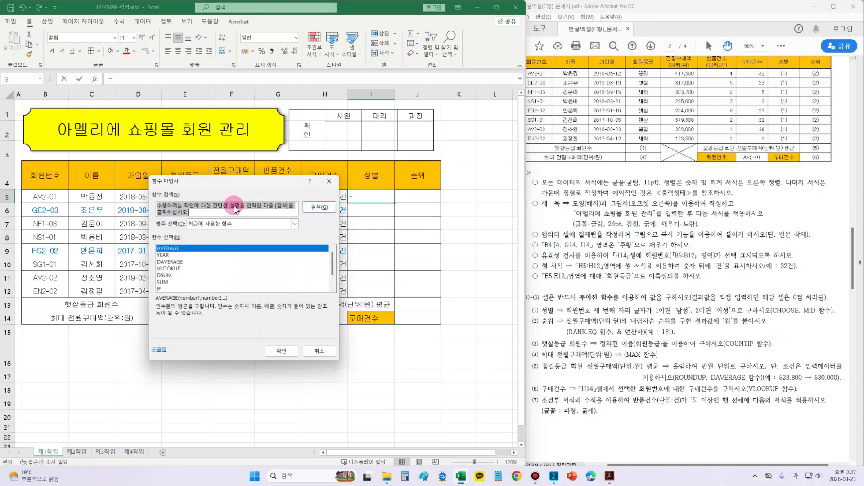
pyautogui.write('ㅊ')
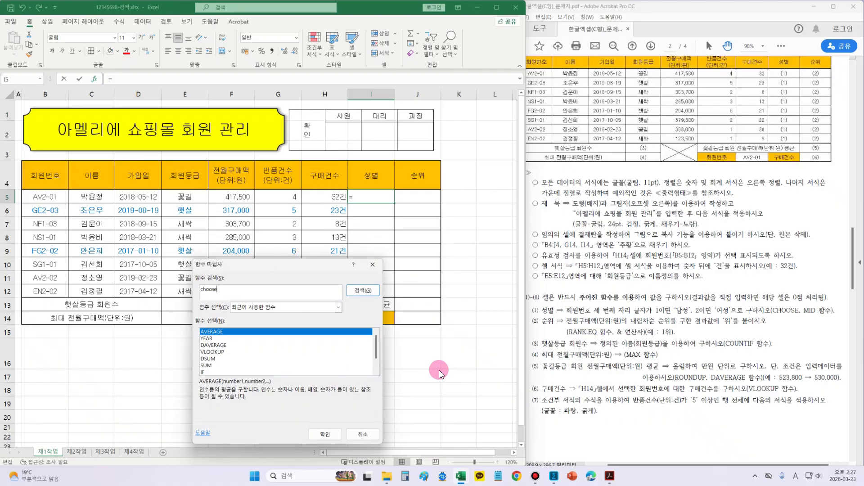
pyautogui.write('hoose')
pyautogui.press('Return')
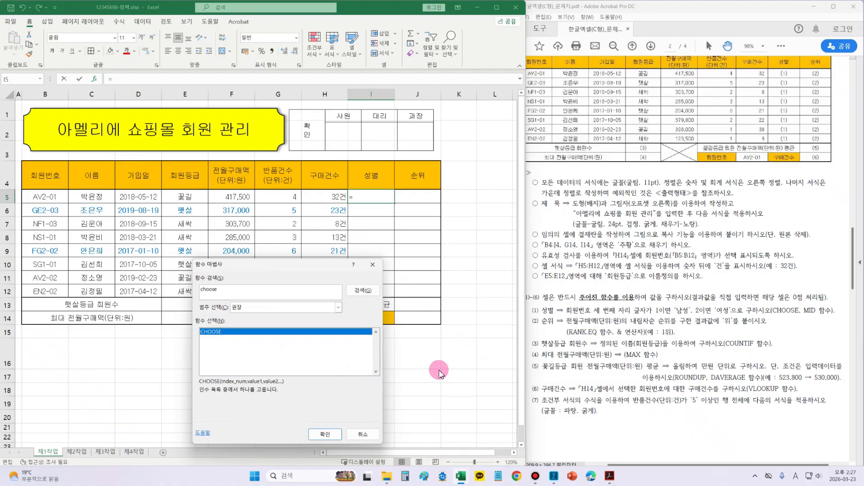
pyautogui.click(323, 435)
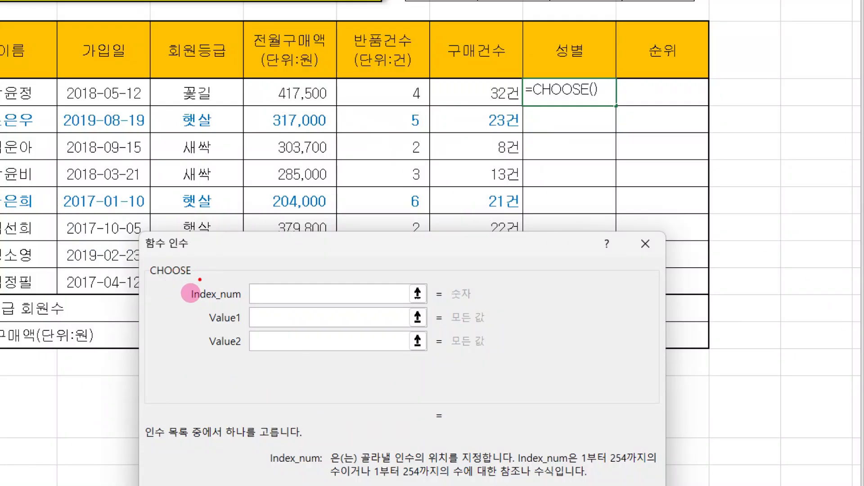
pyautogui.moveTo(141, 281); pyautogui.dragTo(201, 283)
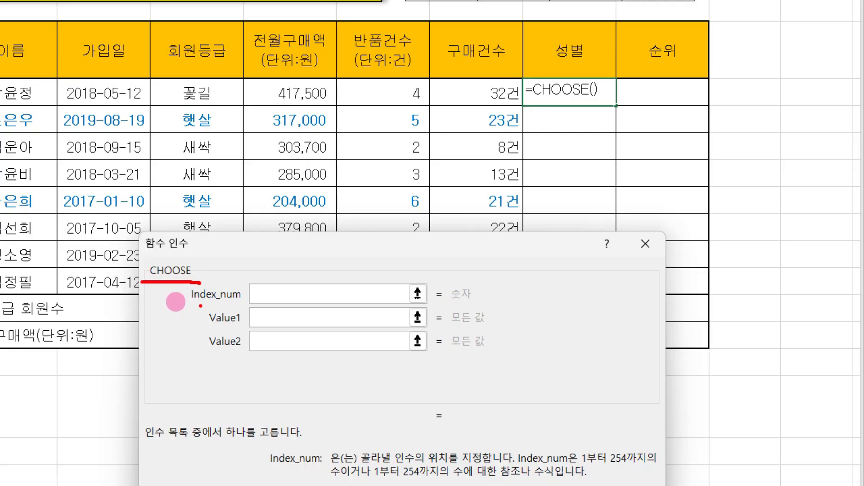
pyautogui.moveTo(250, 270); pyautogui.dragTo(272, 265)
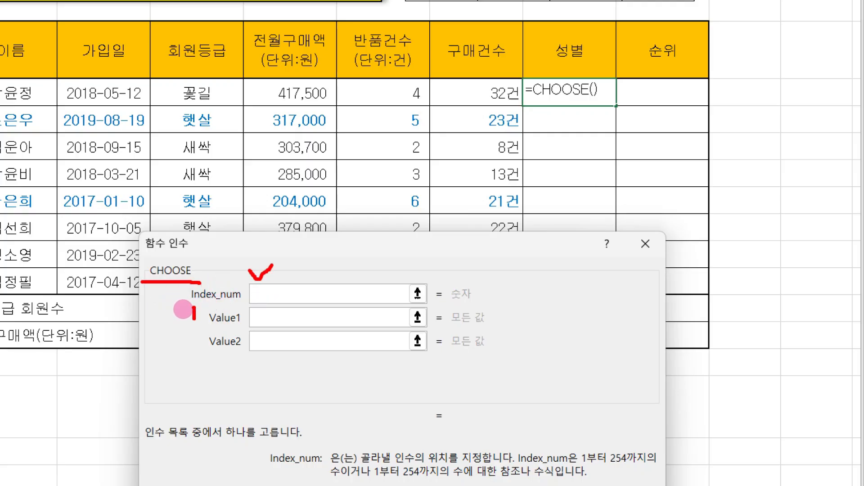
pyautogui.moveTo(218, 324); pyautogui.dragTo(239, 324)
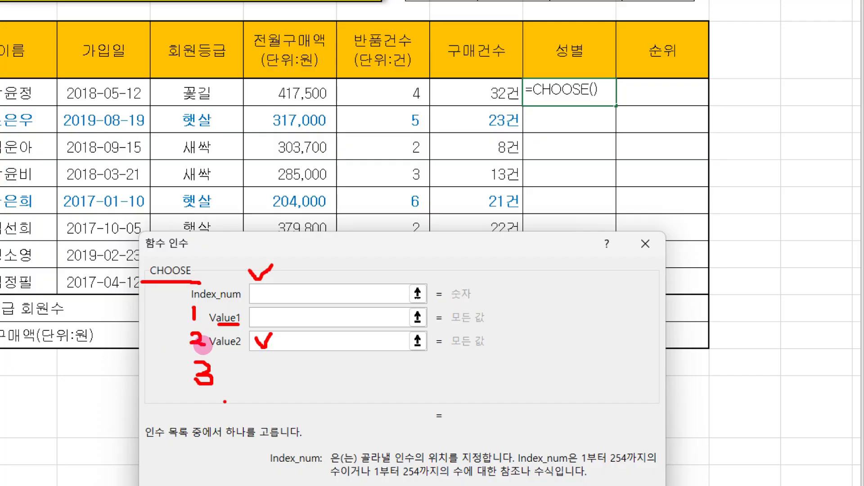
pyautogui.moveTo(264, 357); pyautogui.dragTo(265, 372)
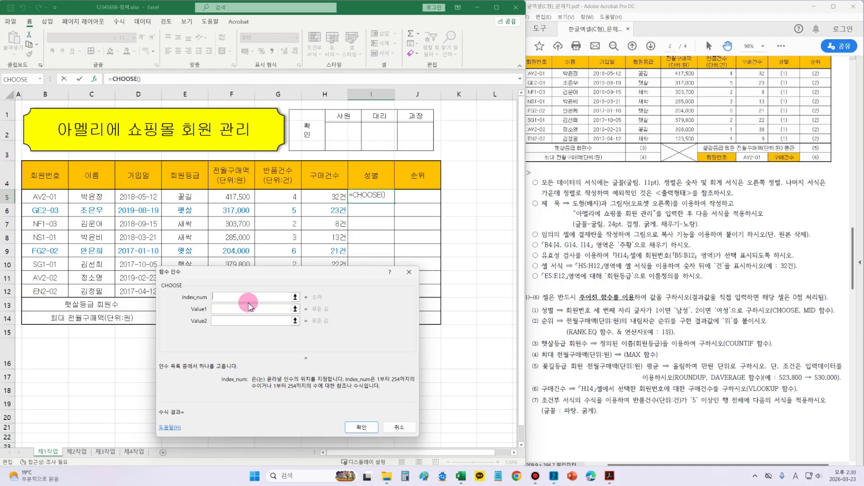
# Set the CHOOSE function's Index_num to MID(B5,3,1) to extract the third character of the 회원번호
pyautogui.write('MD')
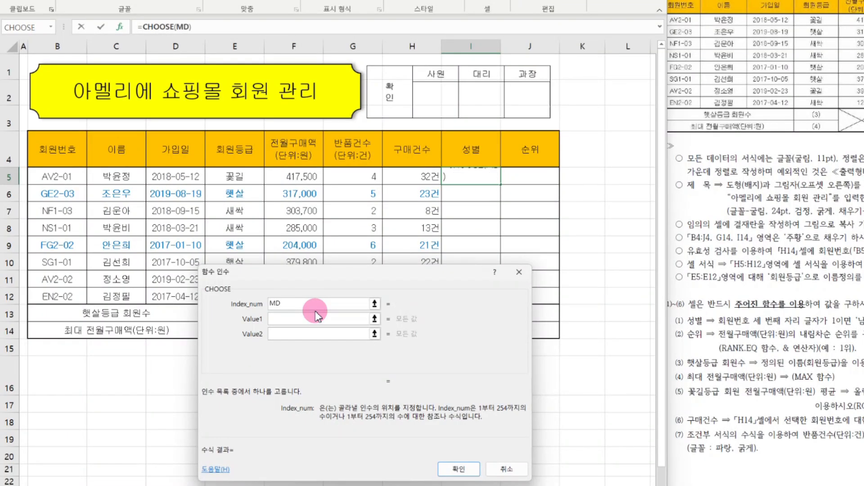
pyautogui.press('BackSpace')
pyautogui.write('ID(')
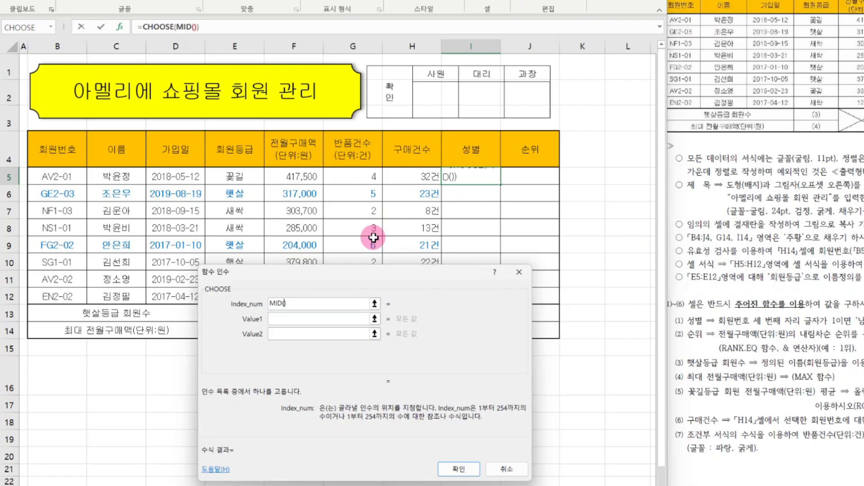
pyautogui.click(59, 176)
pyautogui.write(',3,1')
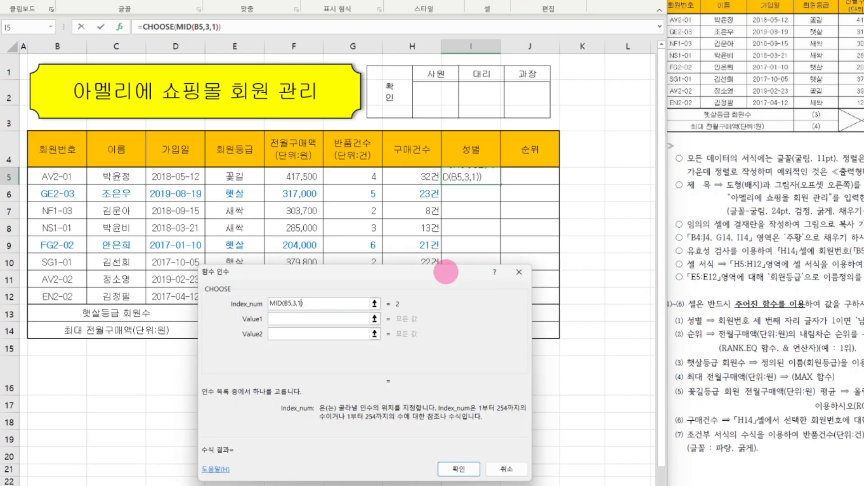
pyautogui.moveTo(374, 299); pyautogui.dragTo(413, 311)
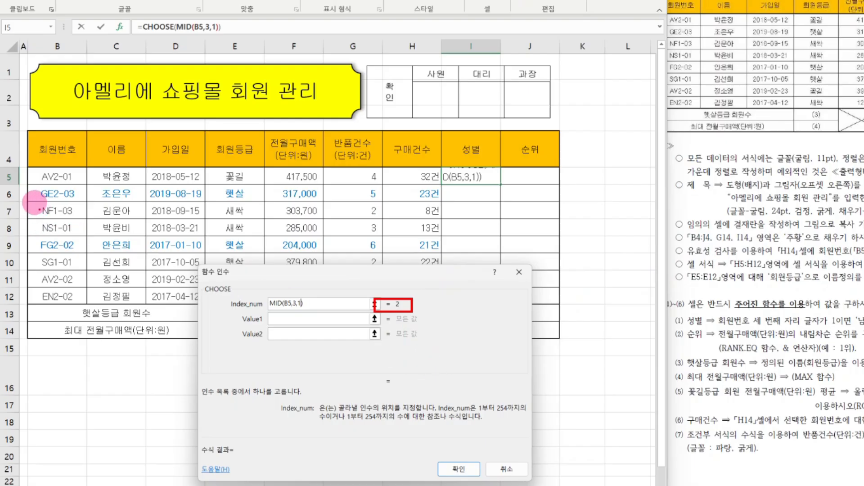
pyautogui.moveTo(51, 165)
pyautogui.mouseDown()
pyautogui.moveTo(62, 218)
pyautogui.moveTo(60, 307)
pyautogui.mouseUp()
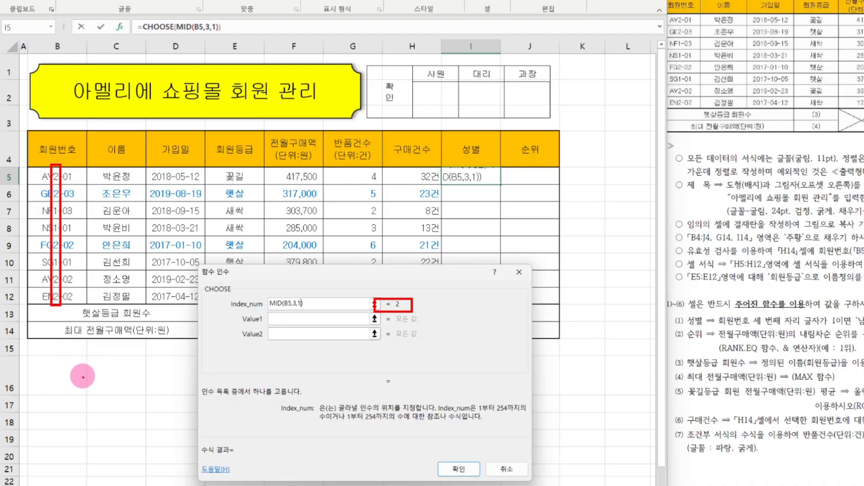
pyautogui.press('Escape')
# Set the CHOOSE function's Value1 to "남성" and Value2 to "여성", and complete the formula in I5
pyautogui.click(299, 318)
pyautogui.write('남ㅅ')
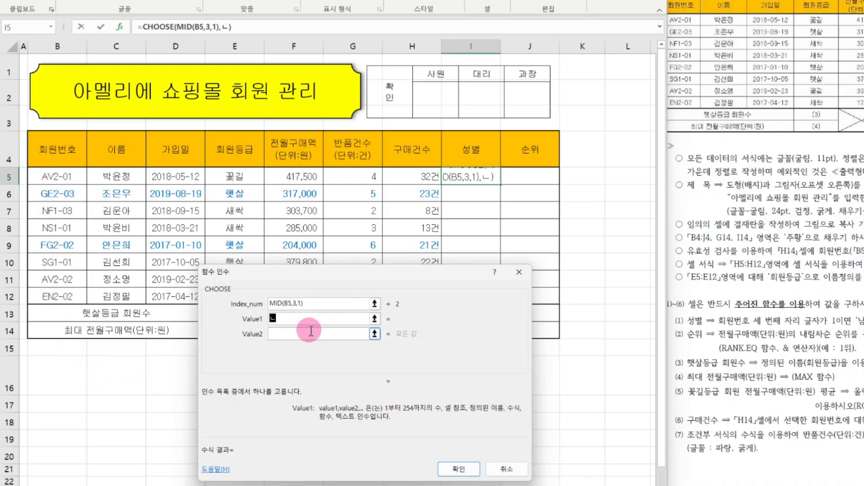
pyautogui.click(309, 334)
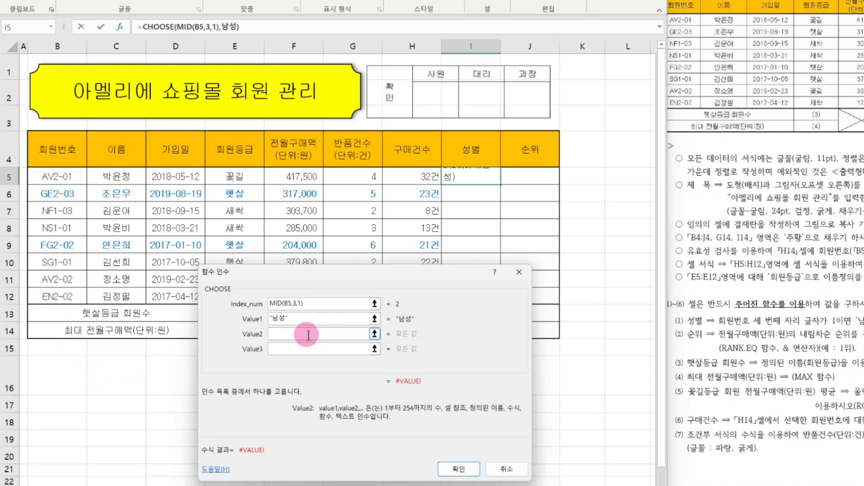
pyautogui.write('여성')
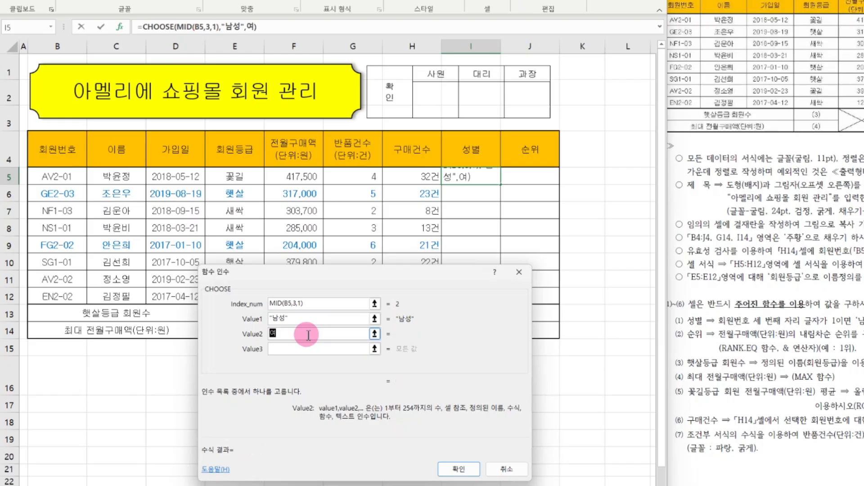
pyautogui.click(314, 349)
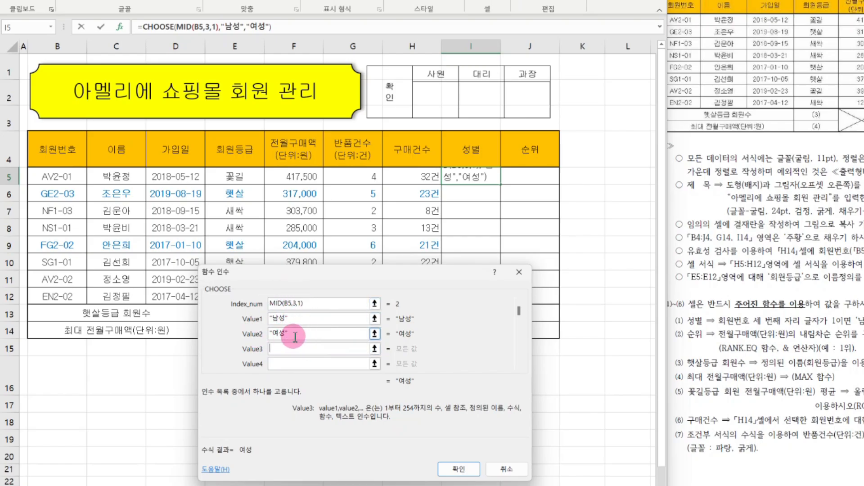
pyautogui.click(295, 334)
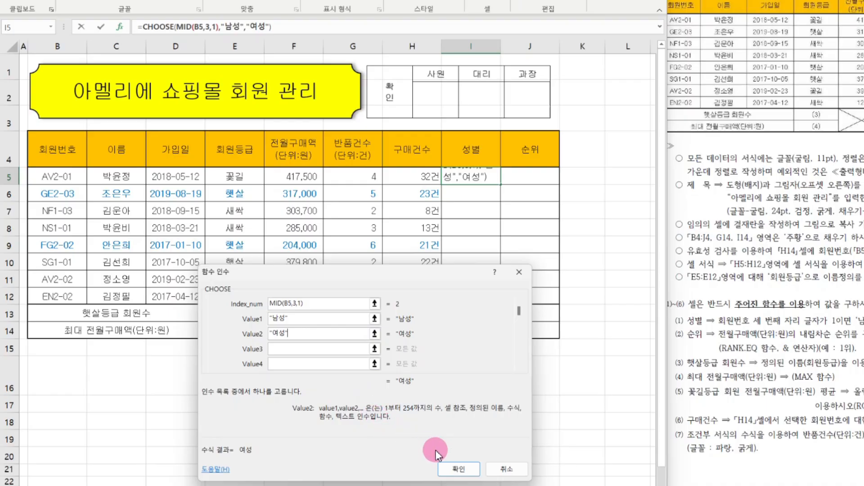
pyautogui.click(457, 471)
# Fill the 성별 formula from I5 down to I12 and center-align the cells
pyautogui.click(434, 288)
pyautogui.click(386, 197)
pyautogui.moveTo(394, 203); pyautogui.dragTo(382, 291)
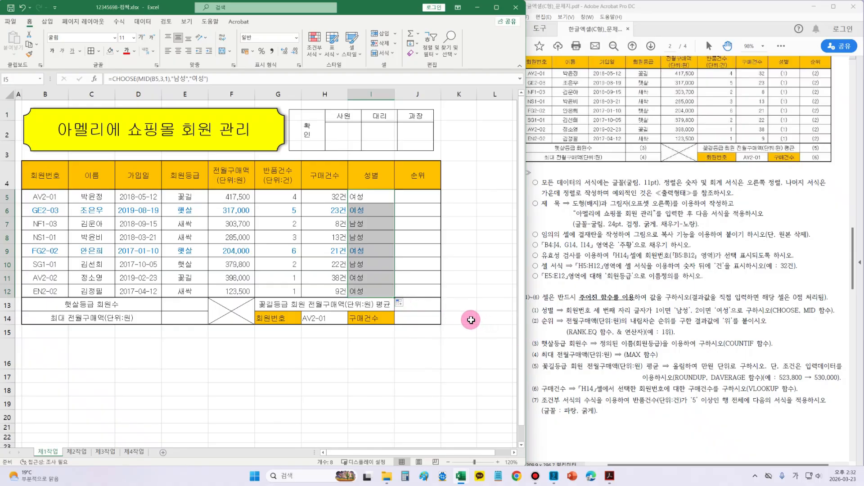
pyautogui.click(179, 51)
pyautogui.click(450, 333)
pyautogui.click(473, 349)
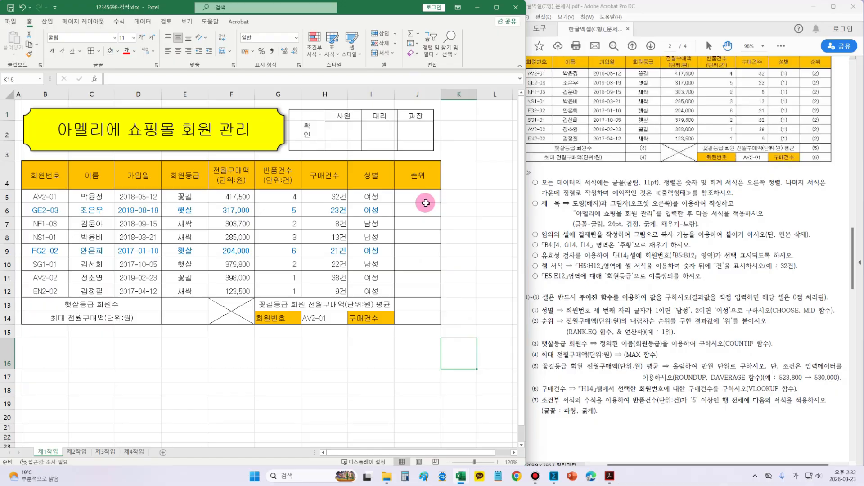
# Start a RANK.EQ formula in cell J5 under 순위, as condition (2) asks, and open its function arguments
pyautogui.click(557, 338)
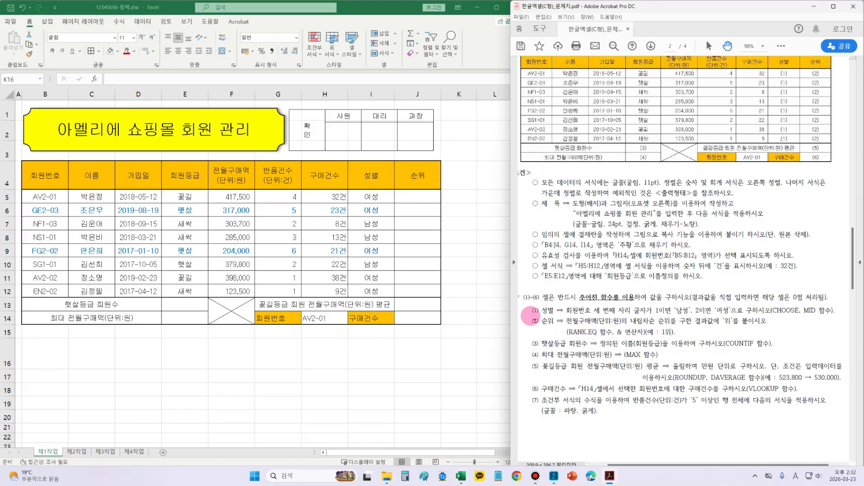
pyautogui.moveTo(635, 343); pyautogui.dragTo(783, 338)
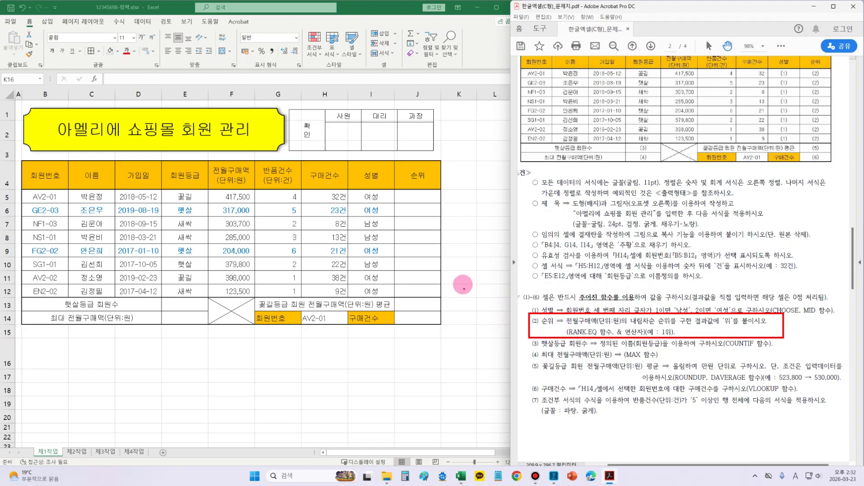
pyautogui.press('Escape')
pyautogui.click(419, 201)
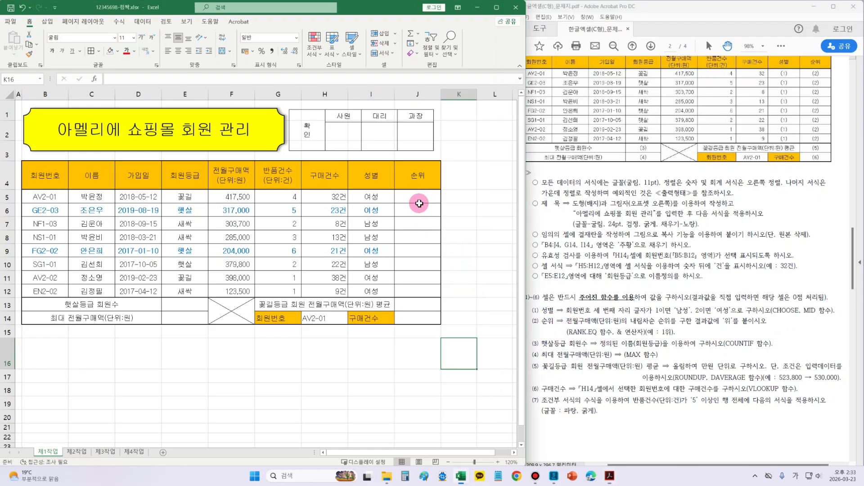
pyautogui.click(419, 199)
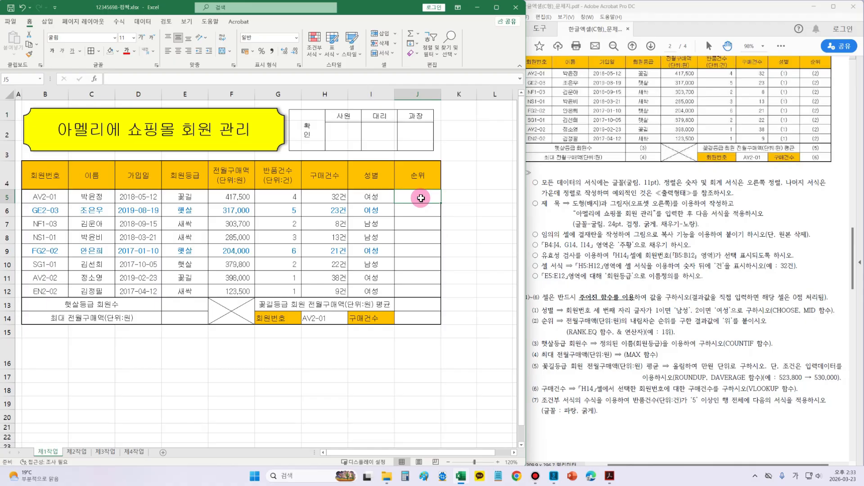
pyautogui.write('=Rank')
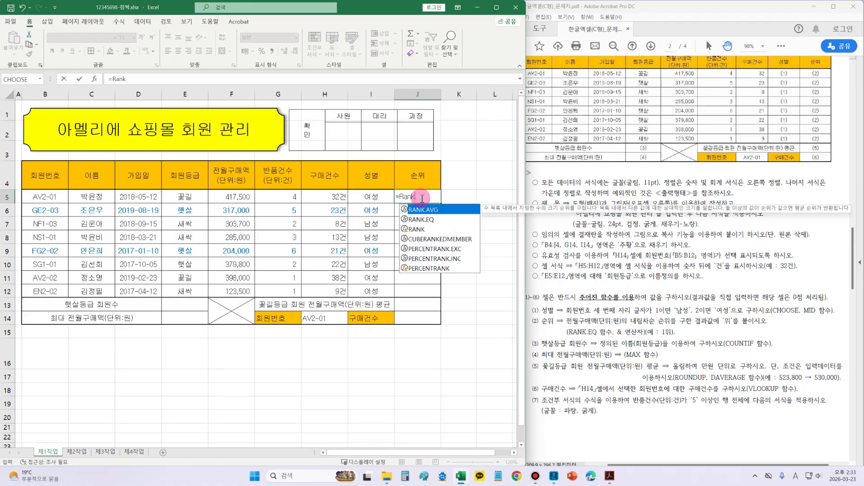
pyautogui.write('.eq')
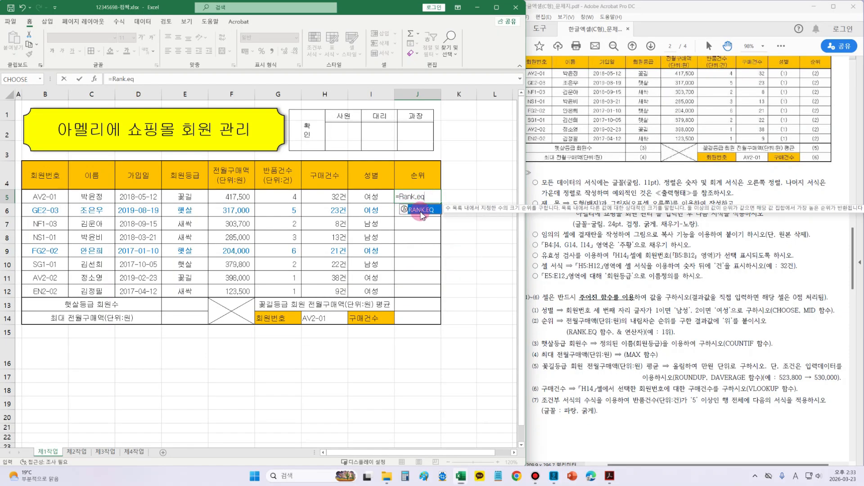
pyautogui.doubleClick(423, 211)
pyautogui.click(94, 78)
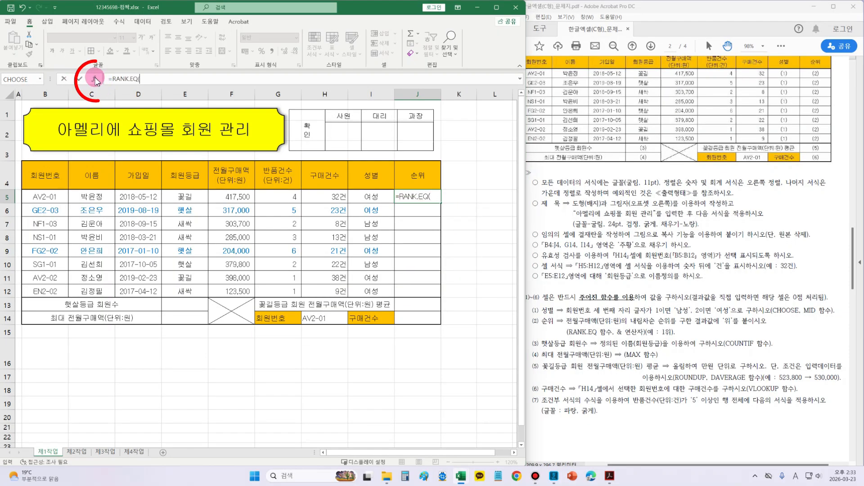
pyautogui.moveTo(308, 282); pyautogui.dragTo(401, 243)
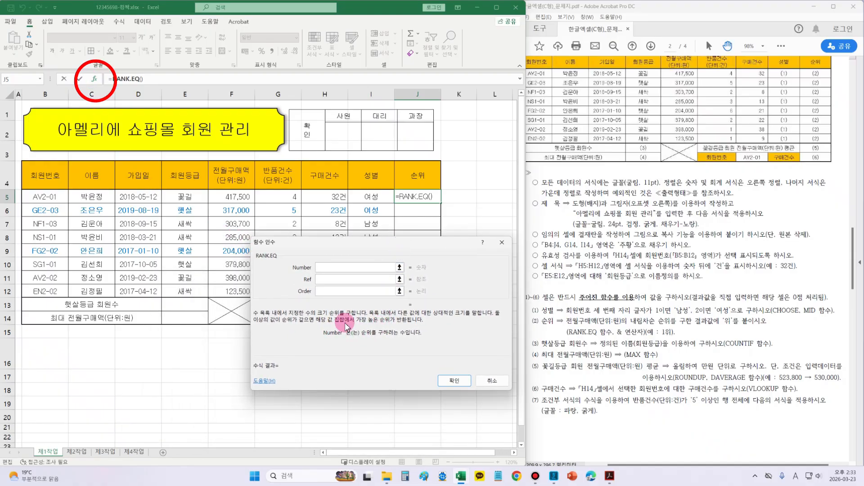
pyautogui.moveTo(375, 242); pyautogui.dragTo(383, 237)
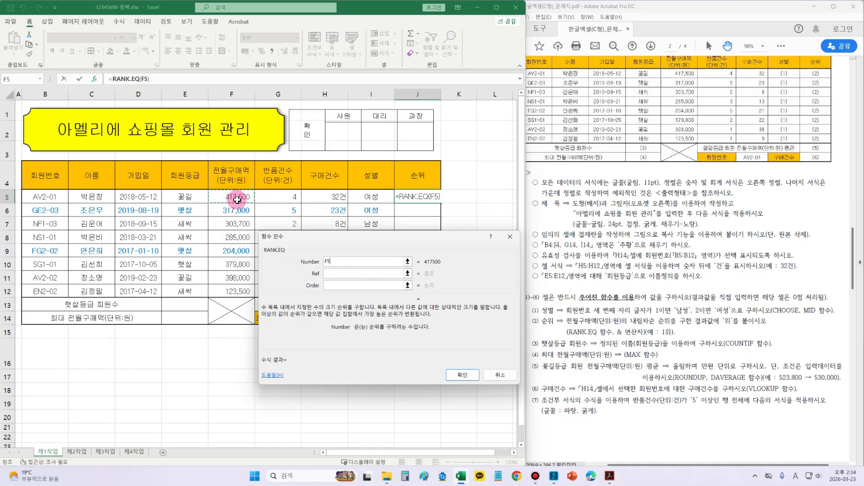
# Set the RANK.EQ function's Number to F5 and its Ref to the 전월구매액 range F5:F12
pyautogui.click(335, 262)
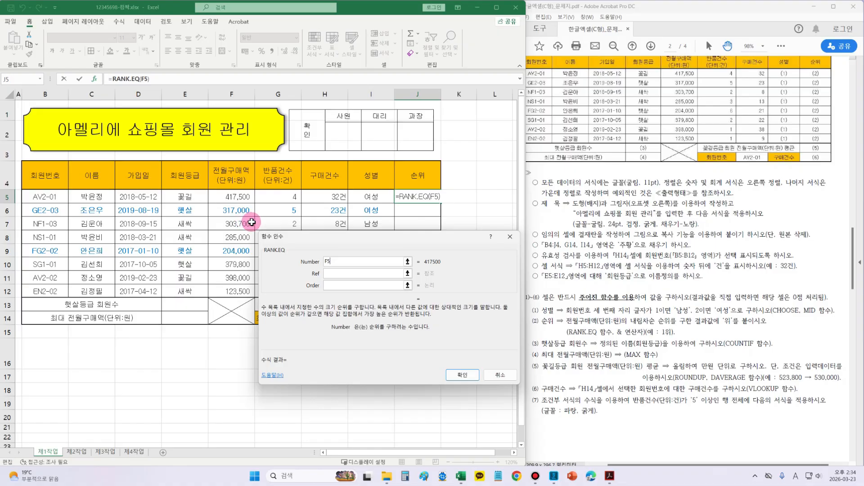
pyautogui.click(235, 196)
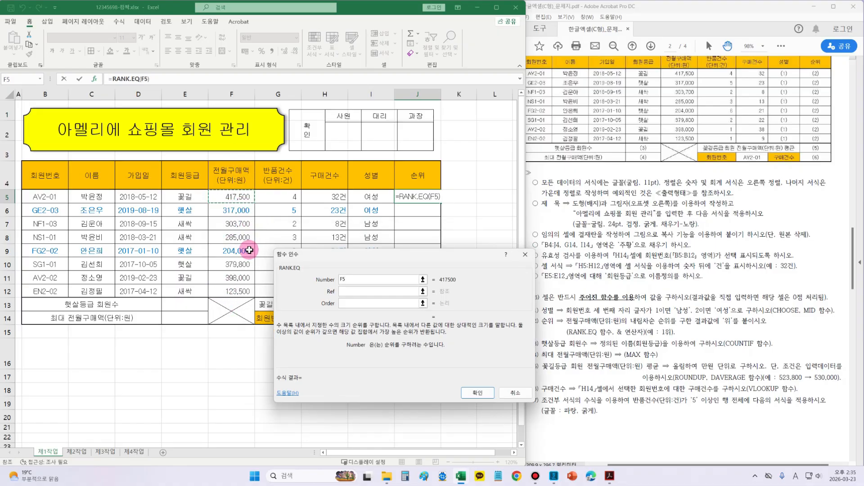
pyautogui.click(353, 292)
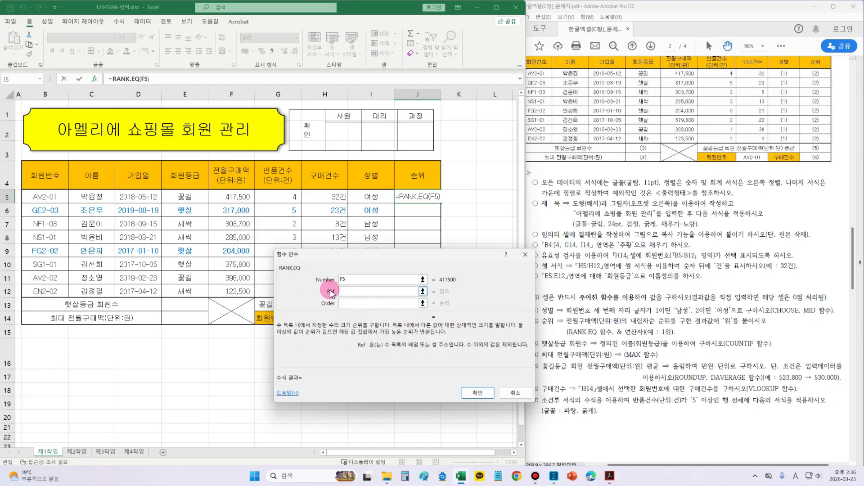
pyautogui.moveTo(237, 199); pyautogui.dragTo(237, 291)
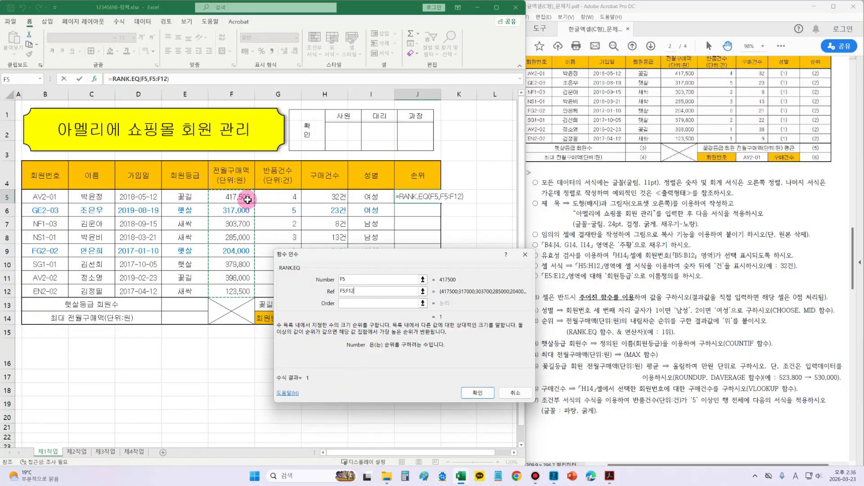
pyautogui.moveTo(207, 202); pyautogui.dragTo(250, 298)
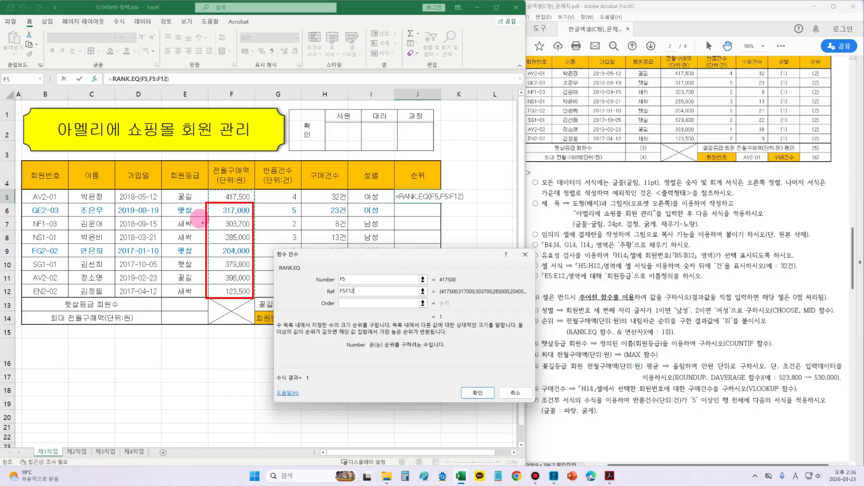
pyautogui.moveTo(199, 214); pyautogui.dragTo(262, 297)
pyautogui.moveTo(208, 229); pyautogui.dragTo(253, 304)
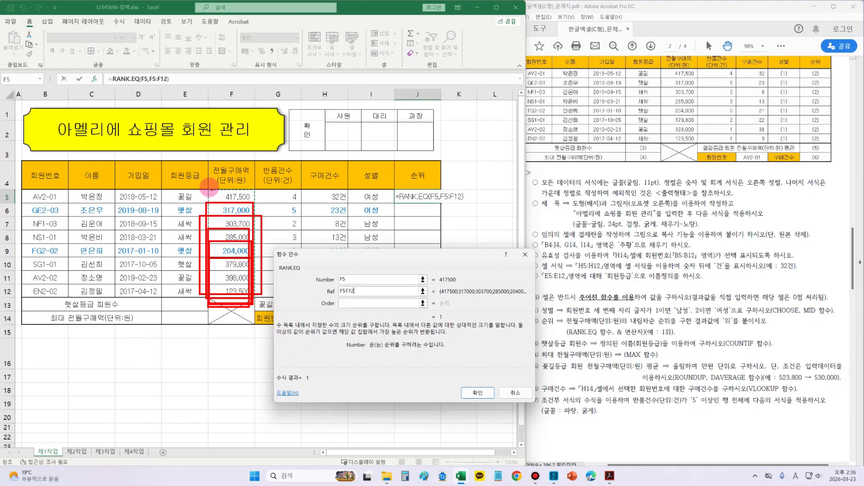
pyautogui.press('Escape')
pyautogui.hotkey('ctrl', '2')
pyautogui.moveTo(208, 185)
pyautogui.mouseDown()
pyautogui.moveTo(265, 311)
pyautogui.moveTo(255, 302)
pyautogui.mouseUp()
pyautogui.moveTo(262, 192); pyautogui.dragTo(266, 203)
pyautogui.moveTo(272, 213)
pyautogui.mouseDown()
pyautogui.moveTo(253, 223)
pyautogui.moveTo(262, 229)
pyautogui.mouseUp()
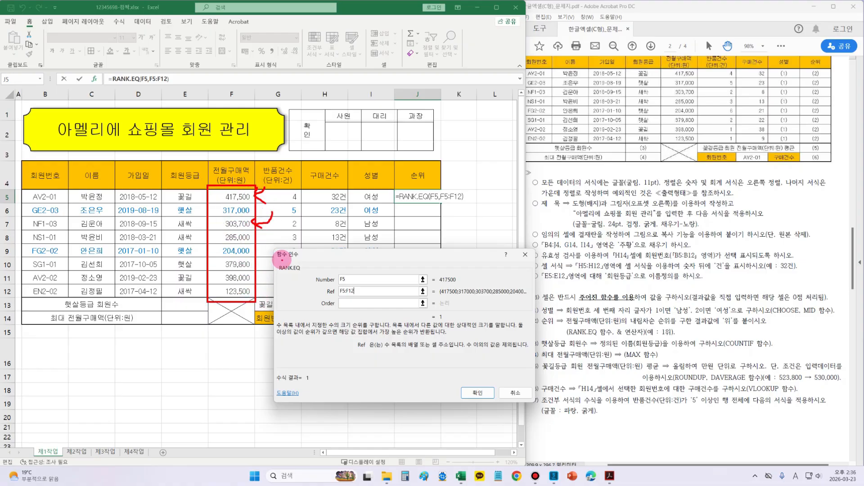
pyautogui.press('Escape')
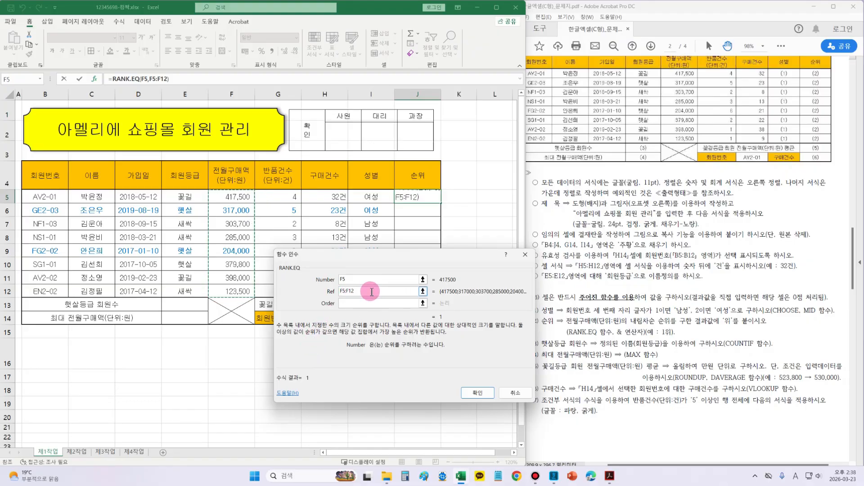
# Make Ref absolute as $F$5:$F$12 with Order 0, and fill the completed RANK.EQ formula from J5 down to J12
pyautogui.moveTo(372, 291); pyautogui.dragTo(320, 293)
pyautogui.press('F4')
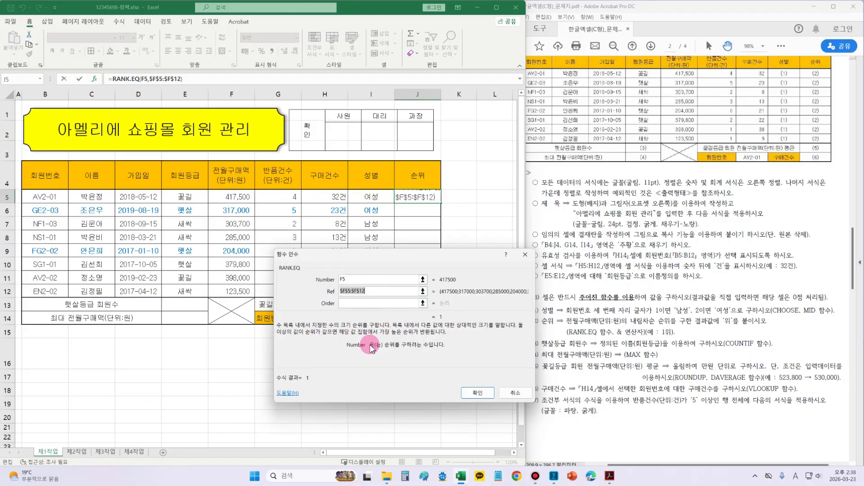
pyautogui.click(350, 304)
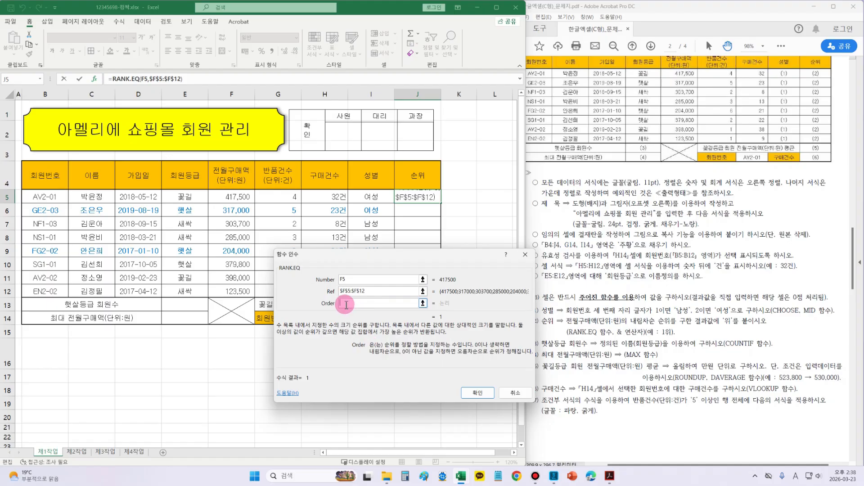
pyautogui.write('0')
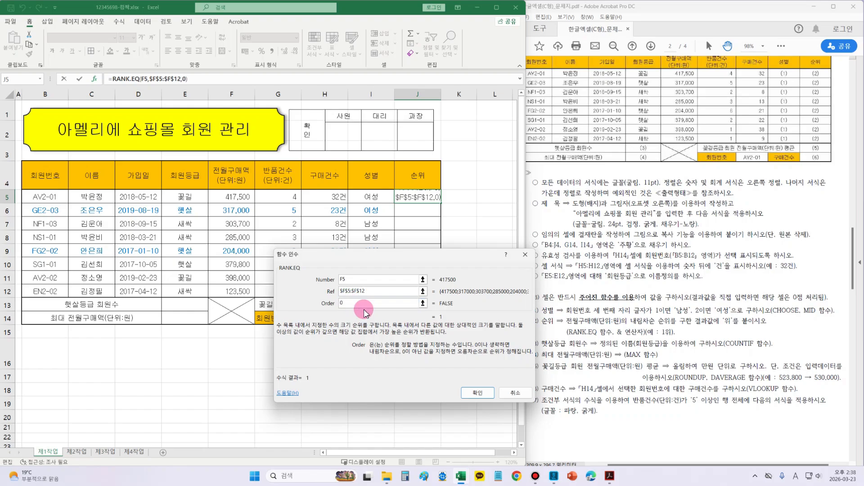
pyautogui.click(473, 398)
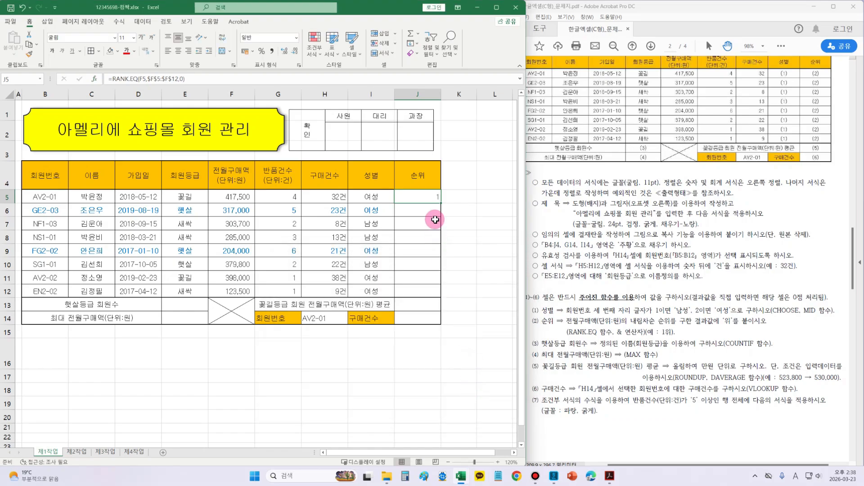
pyautogui.moveTo(439, 228); pyautogui.dragTo(432, 302)
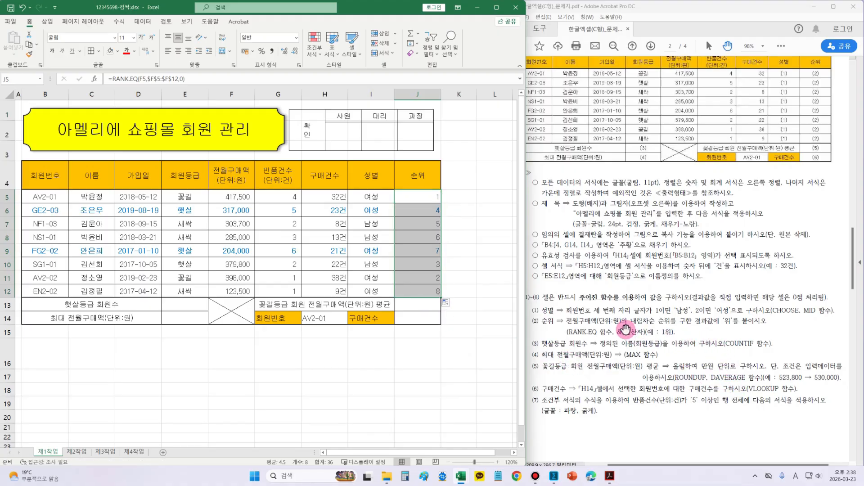
pyautogui.moveTo(611, 323); pyautogui.dragTo(682, 342)
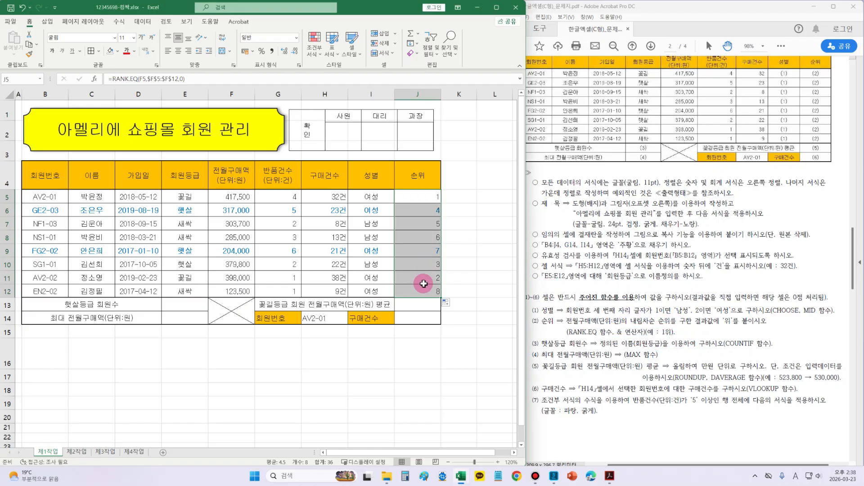
# Append &"위" to the RANK.EQ formula in J5 and refill the 순위 column down to J12
pyautogui.click(188, 81)
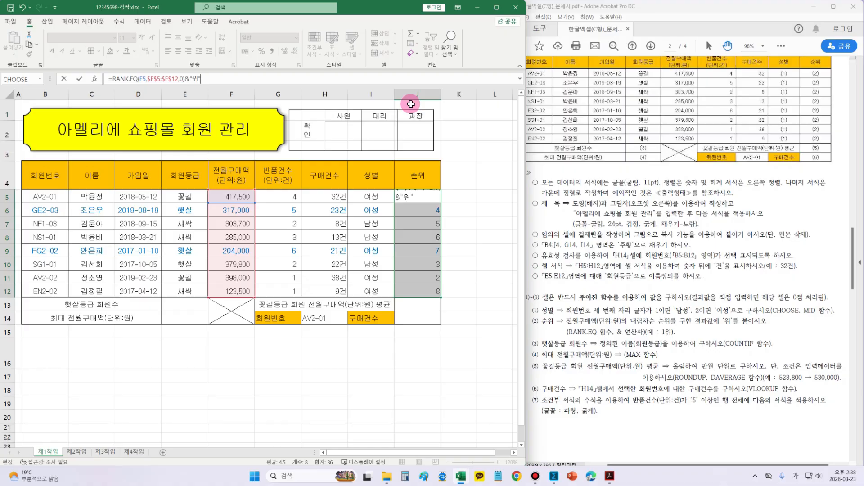
pyautogui.press('Return')
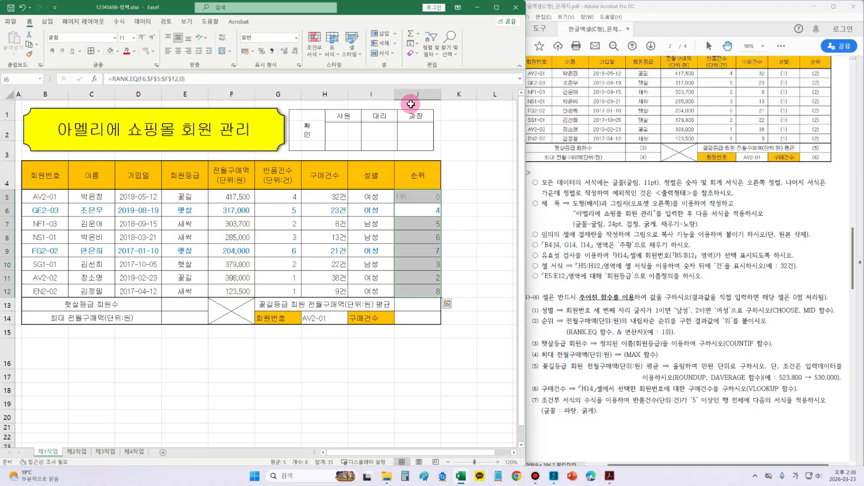
pyautogui.click(429, 194)
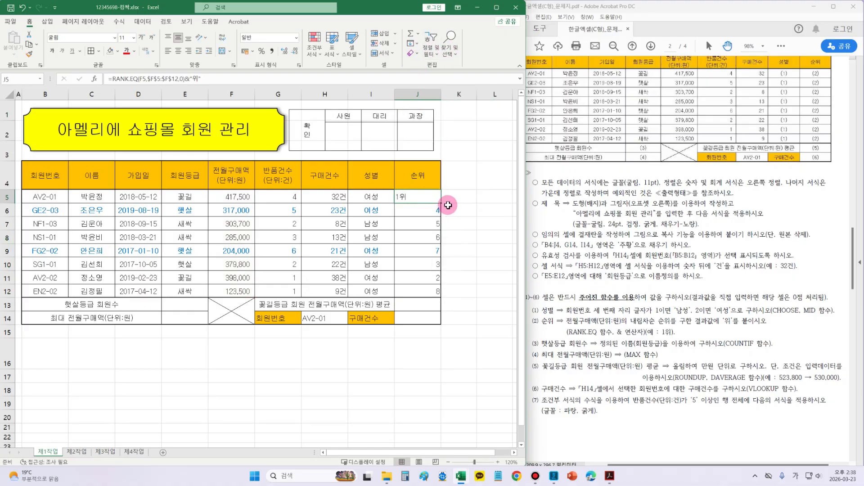
pyautogui.moveTo(441, 203); pyautogui.dragTo(439, 292)
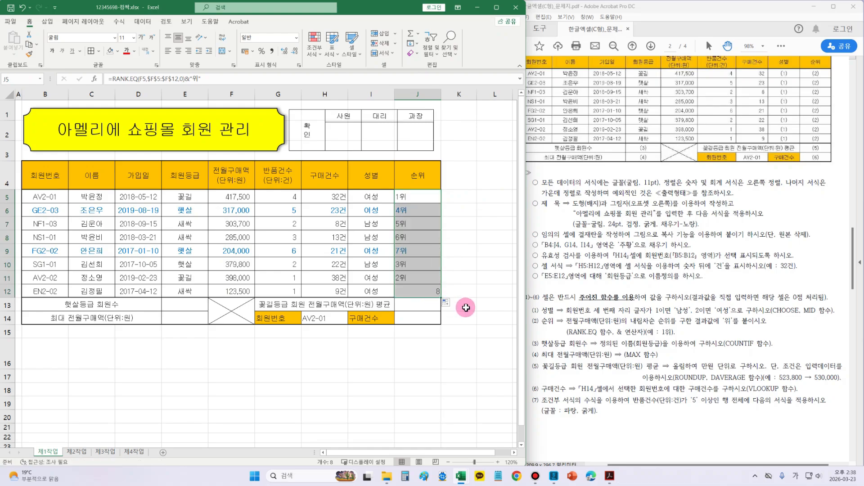
pyautogui.click(453, 351)
pyautogui.click(607, 343)
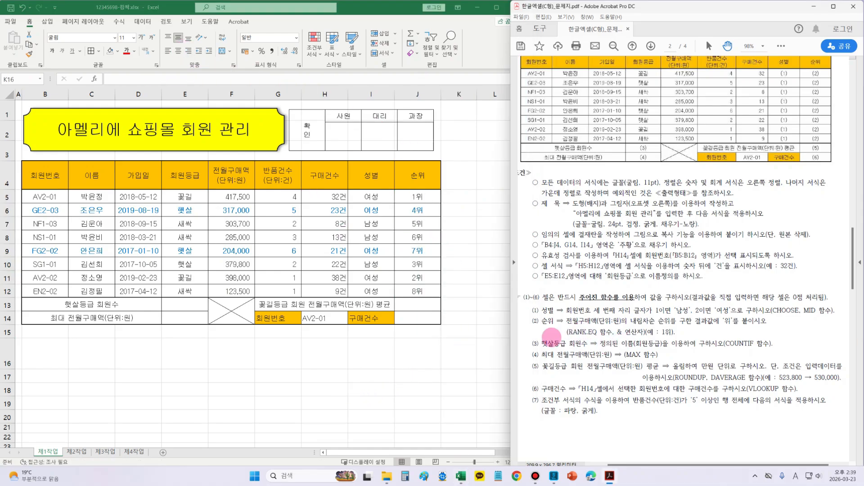
# Start a COUNTIF formula in cell E13 for 햇살등급 회원수, as condition (3) asks, and open its function arguments
pyautogui.moveTo(529, 336)
pyautogui.mouseDown()
pyautogui.moveTo(607, 352)
pyautogui.moveTo(594, 349)
pyautogui.mouseUp()
pyautogui.moveTo(725, 334); pyautogui.dragTo(782, 351)
pyautogui.moveTo(600, 347); pyautogui.dragTo(661, 346)
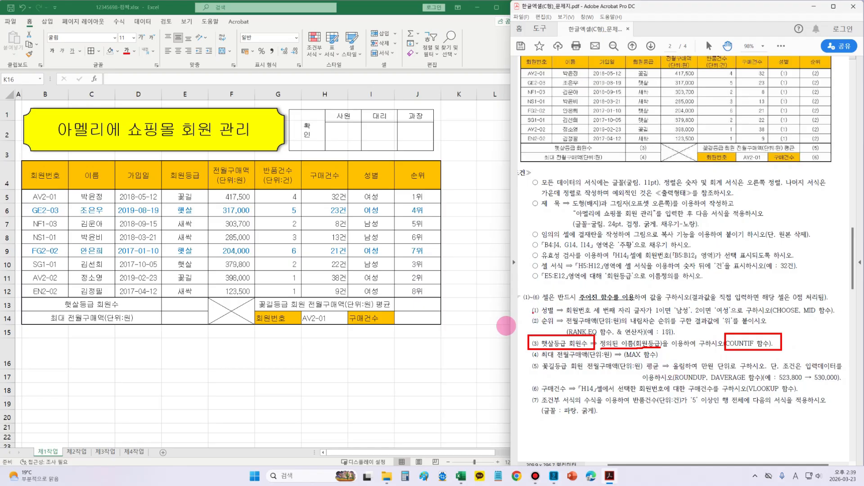
pyautogui.click(195, 309)
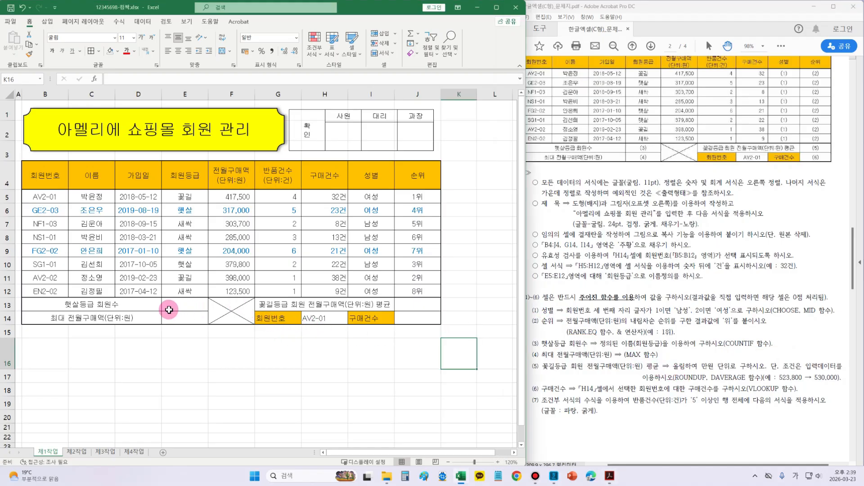
pyautogui.click(178, 311)
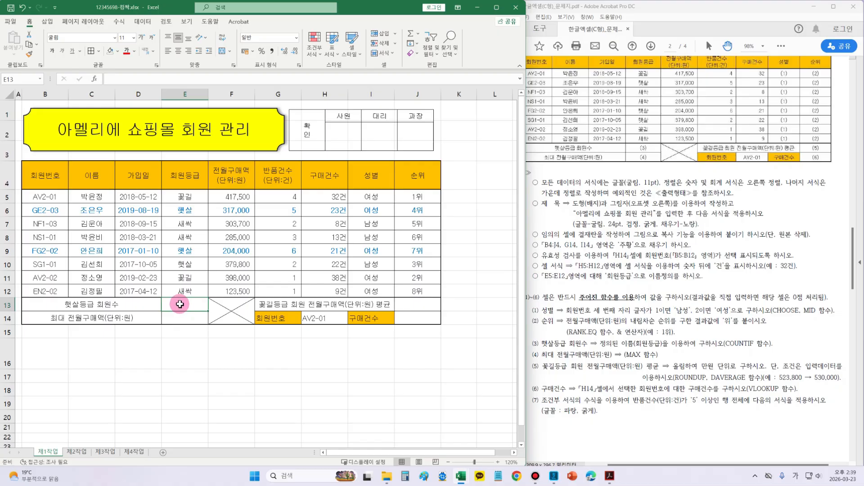
pyautogui.write('=countif')
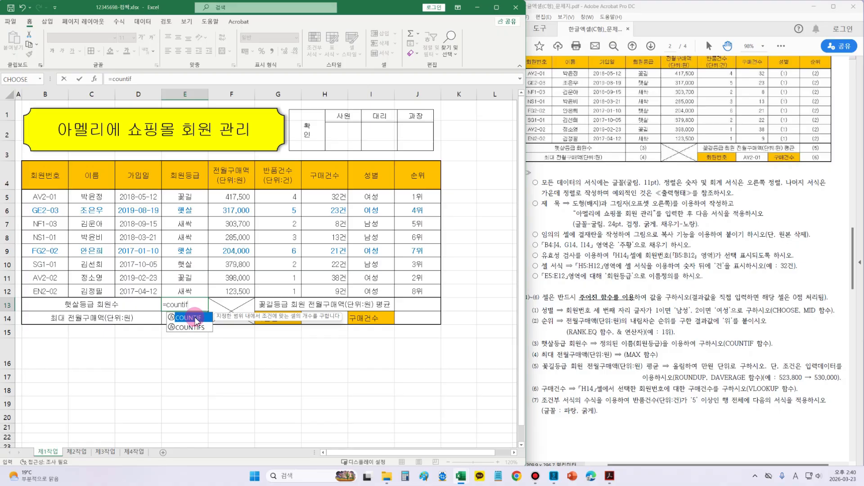
pyautogui.doubleClick(196, 321)
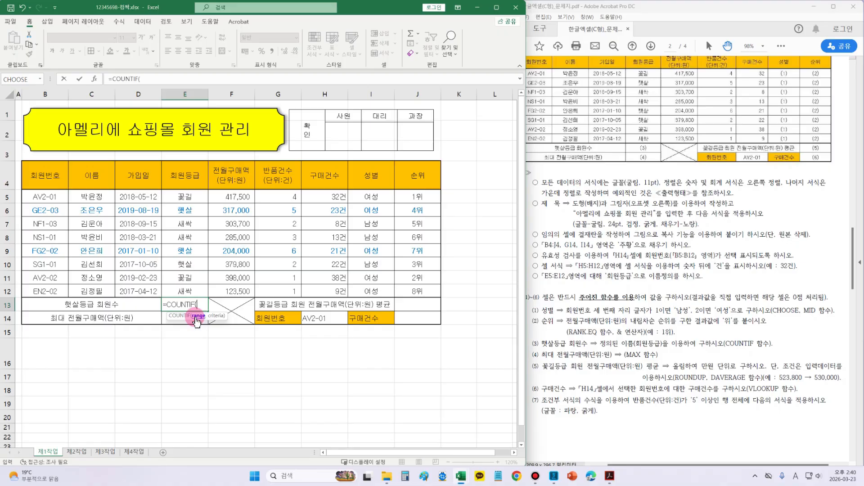
pyautogui.click(95, 81)
pyautogui.moveTo(324, 330); pyautogui.dragTo(241, 336)
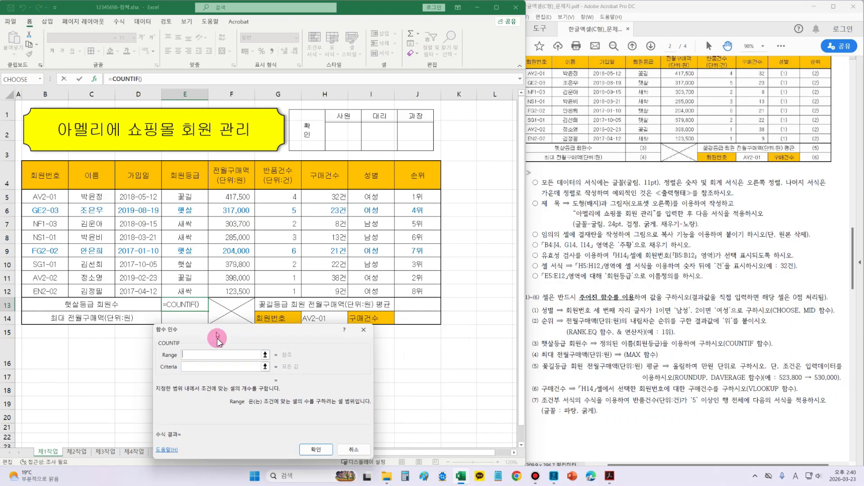
pyautogui.moveTo(217, 336); pyautogui.dragTo(220, 344)
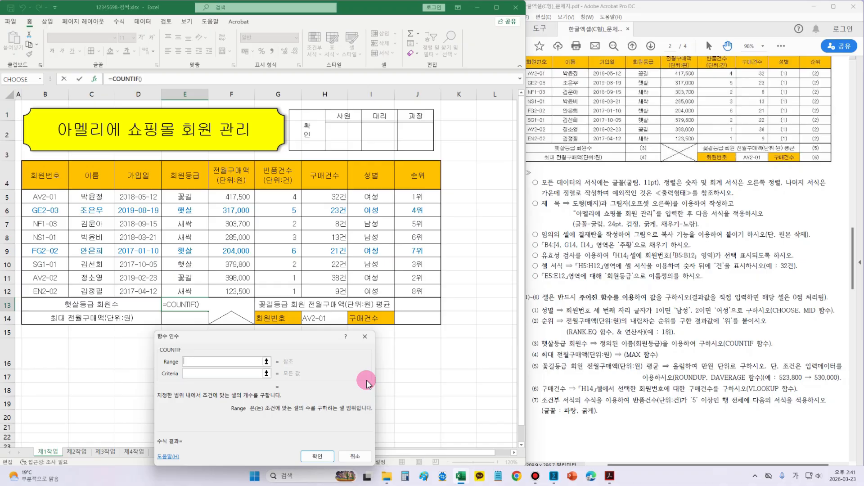
# Set the COUNTIF Range to the defined name 회원등급 and its Criteria to 햇살, and complete the formula in E13
pyautogui.write('ㅂ')
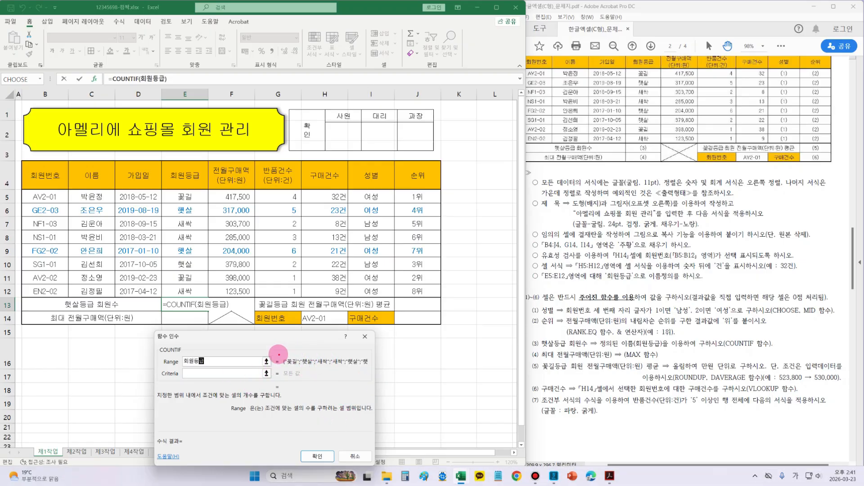
pyautogui.click(214, 373)
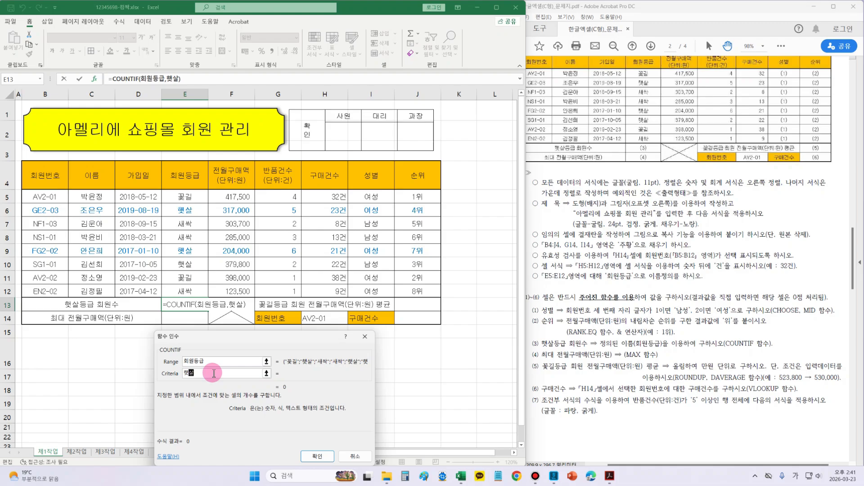
pyautogui.press('Return')
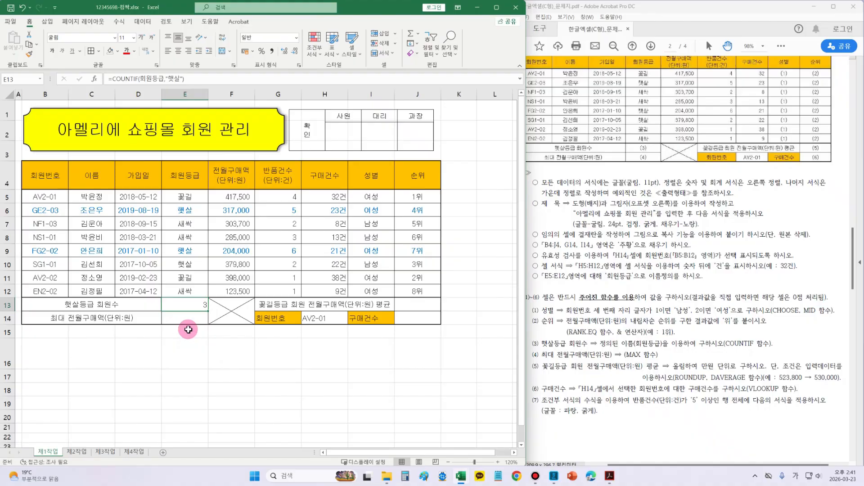
# Enter =MAX(F5:F12) in cell E14 for 최대 전월구매액, as condition (4) asks
pyautogui.click(612, 374)
pyautogui.moveTo(526, 350); pyautogui.dragTo(666, 362)
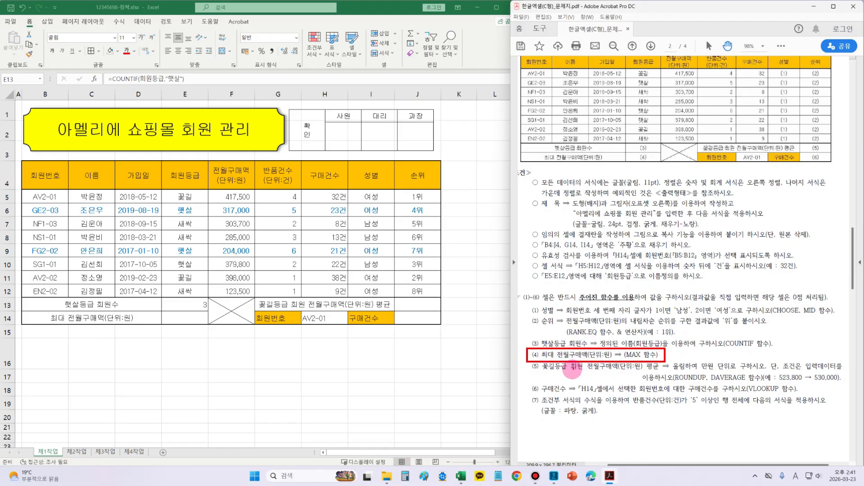
pyautogui.press('Escape')
pyautogui.click(186, 320)
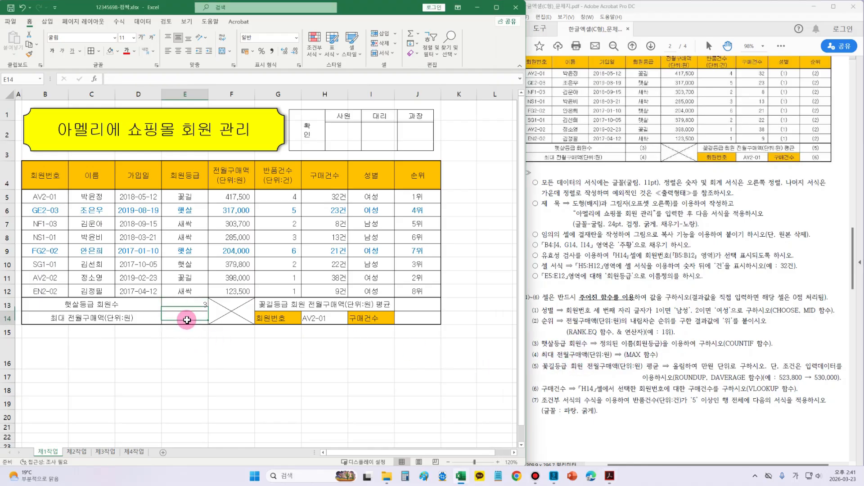
pyautogui.write('=')
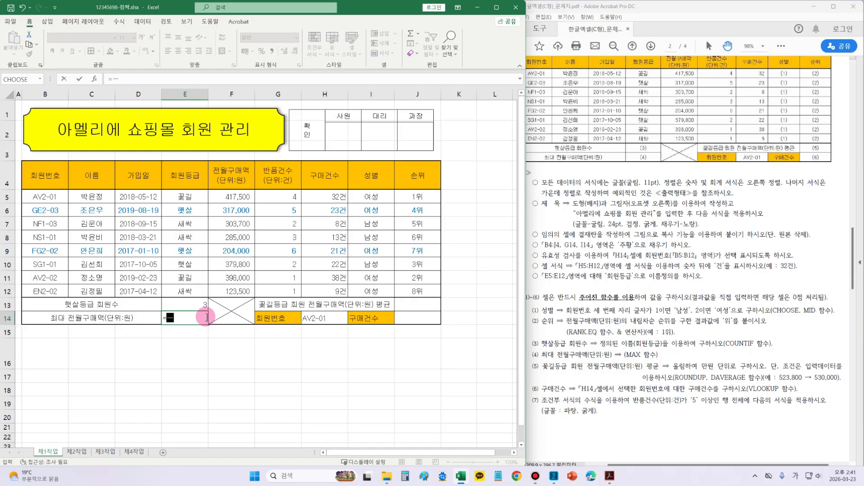
pyautogui.write('max')
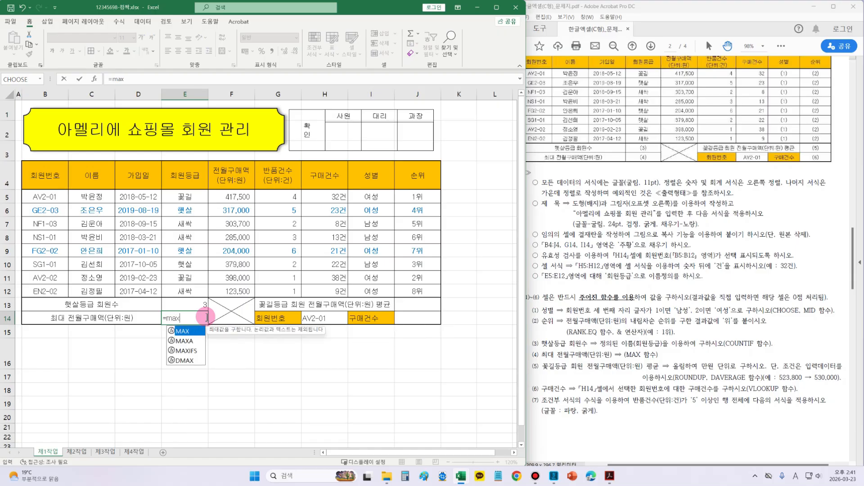
pyautogui.write('(')
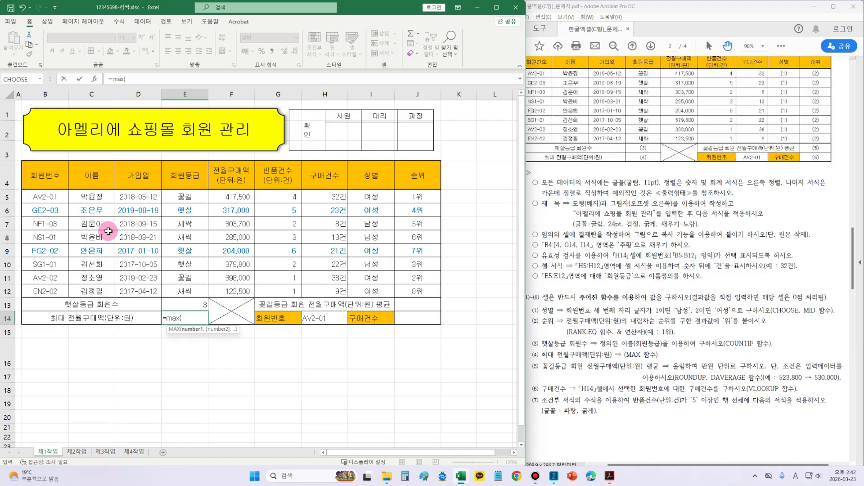
pyautogui.moveTo(236, 198); pyautogui.dragTo(234, 293)
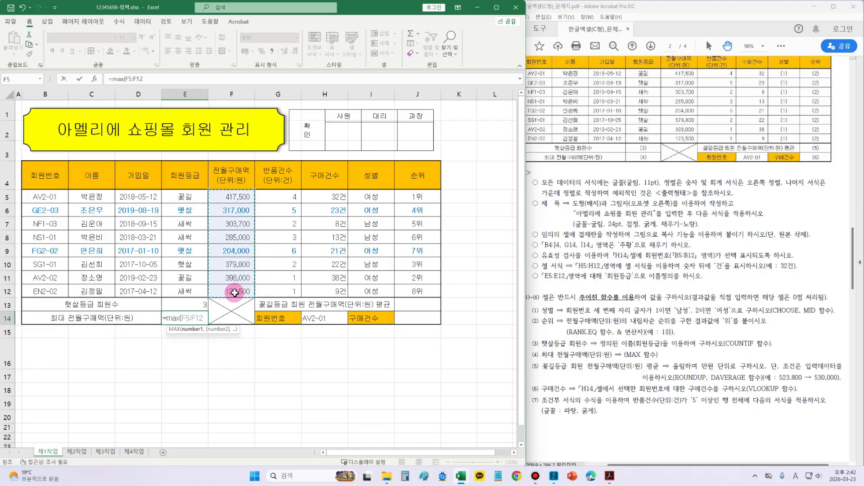
pyautogui.write(')')
pyautogui.press('Return')
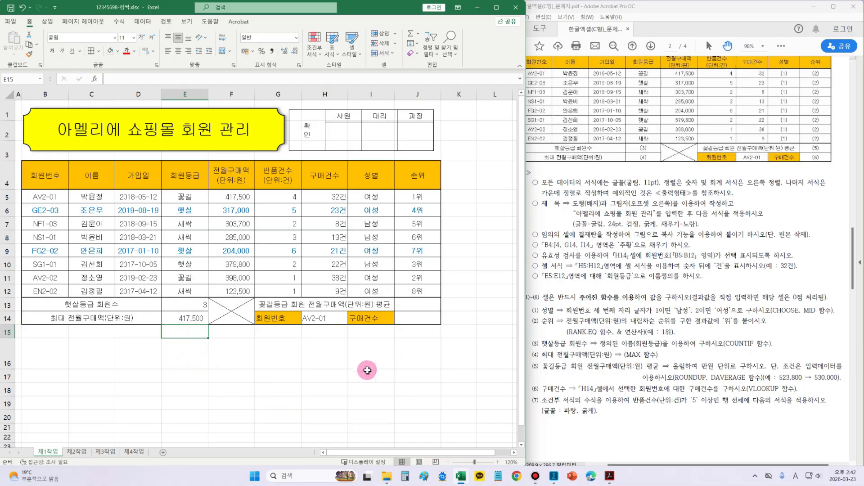
# Search for the DAVERAGE function for cell J13, as condition (5) asks, and open its function arguments
pyautogui.click(403, 307)
pyautogui.moveTo(539, 360)
pyautogui.mouseDown()
pyautogui.moveTo(728, 383)
pyautogui.moveTo(852, 385)
pyautogui.mouseUp()
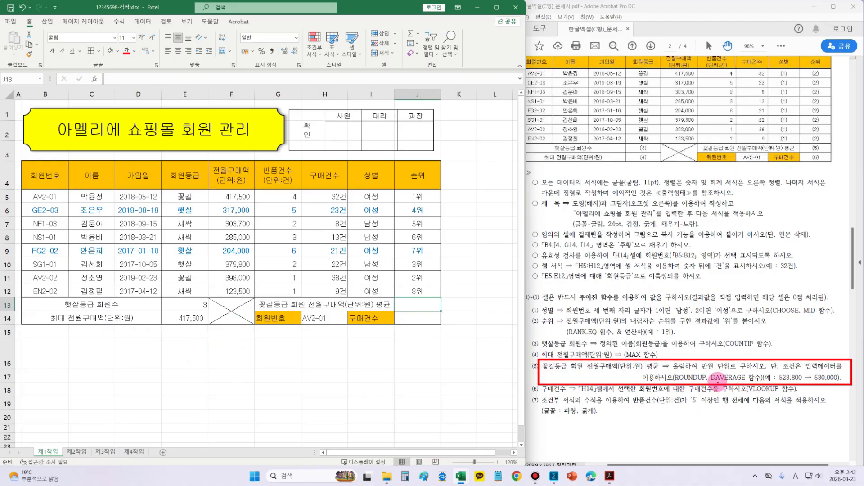
pyautogui.moveTo(758, 372)
pyautogui.mouseDown()
pyautogui.moveTo(715, 377)
pyautogui.moveTo(732, 390)
pyautogui.moveTo(767, 381)
pyautogui.moveTo(751, 367)
pyautogui.moveTo(714, 382)
pyautogui.mouseUp()
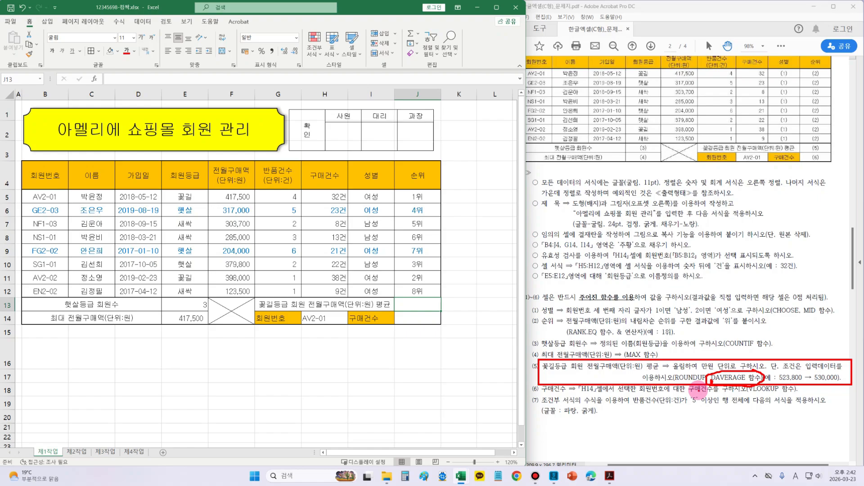
pyautogui.press('Escape')
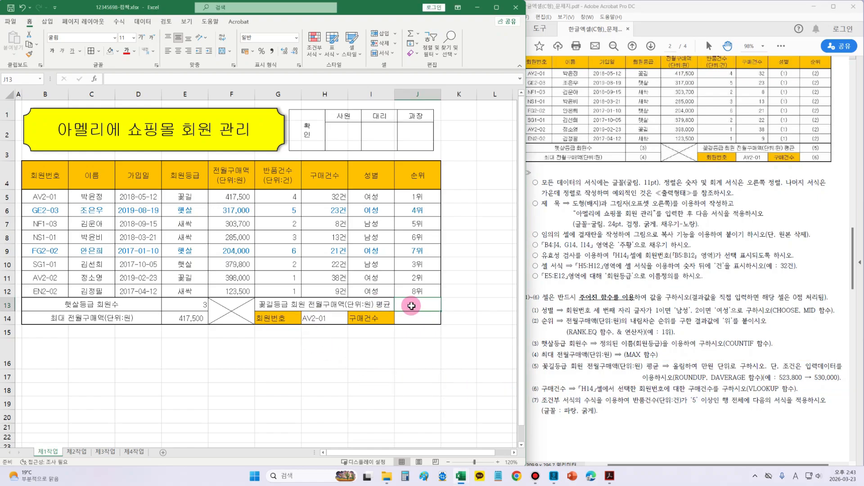
pyautogui.click(94, 80)
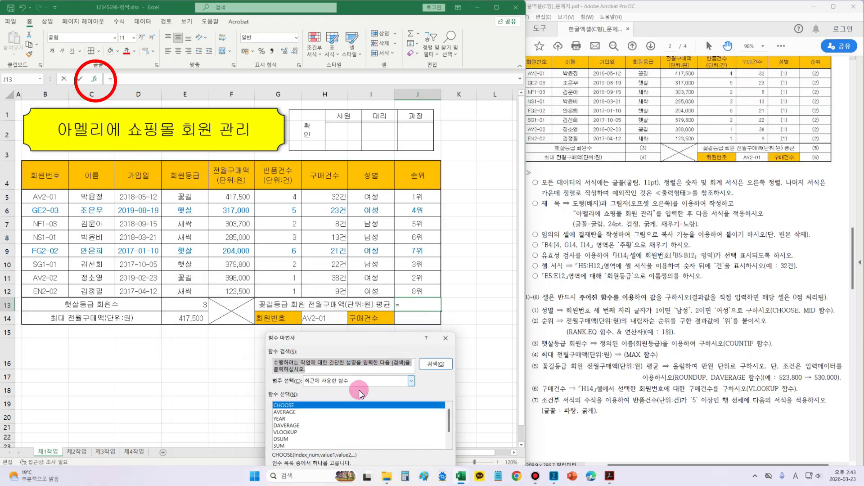
pyautogui.write('daver')
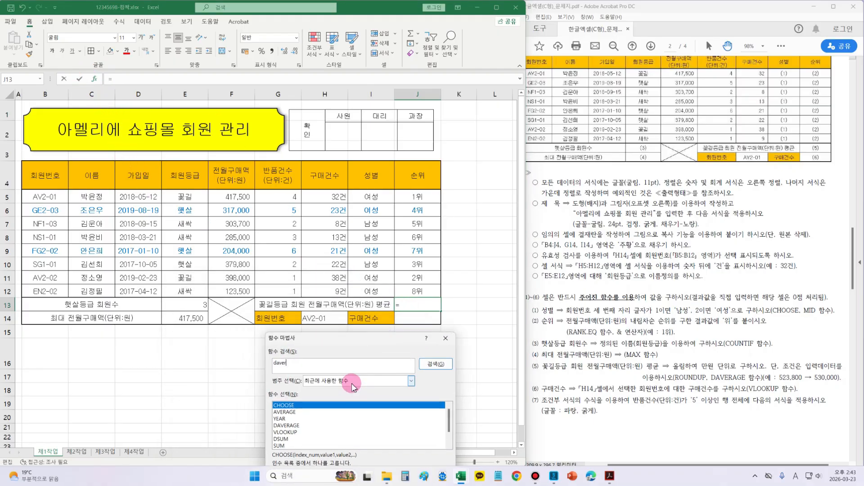
pyautogui.write('age')
pyautogui.press('Return')
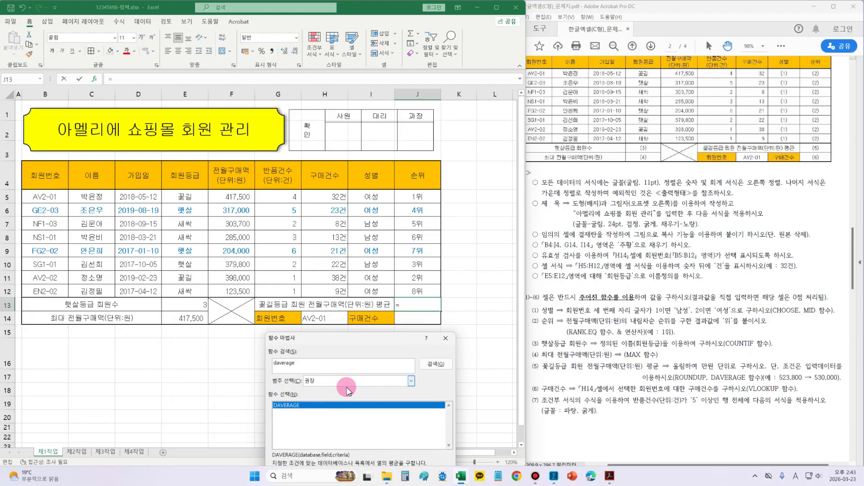
pyautogui.doubleClick(296, 406)
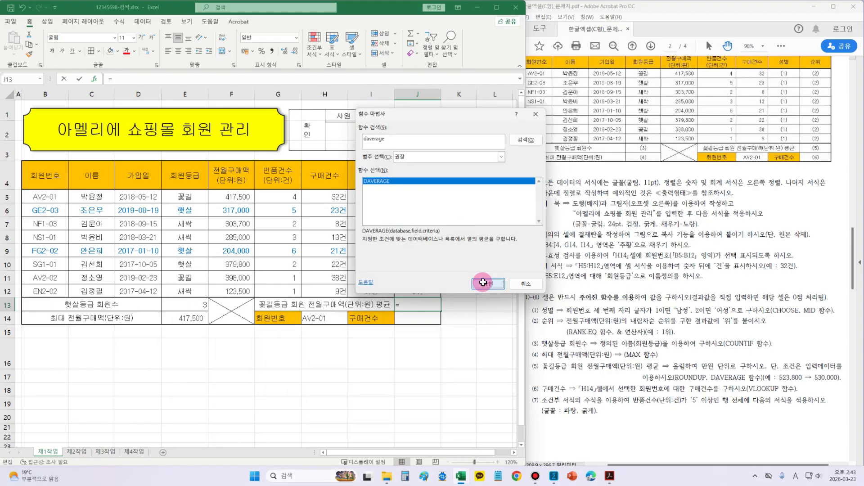
pyautogui.moveTo(428, 112); pyautogui.dragTo(471, 153)
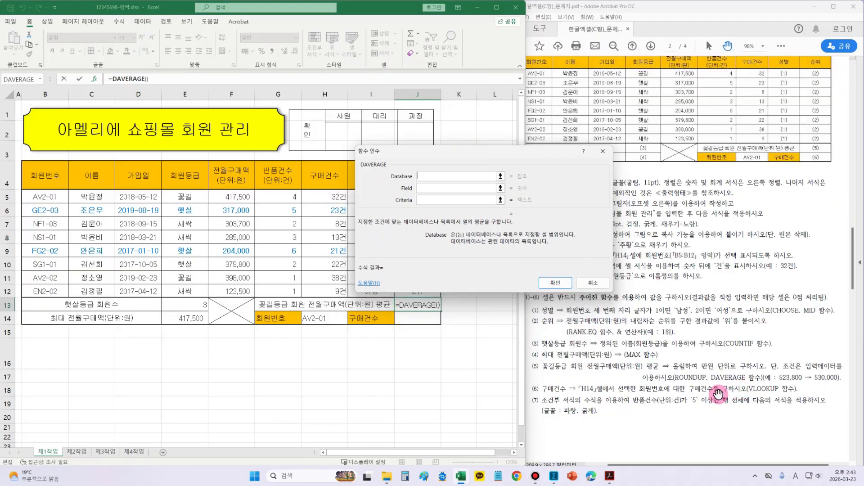
# Set the DAVERAGE Database to E4:F12, covering the 회원등급 and 전월구매액 columns with their headers
pyautogui.moveTo(541, 358); pyautogui.dragTo(663, 377)
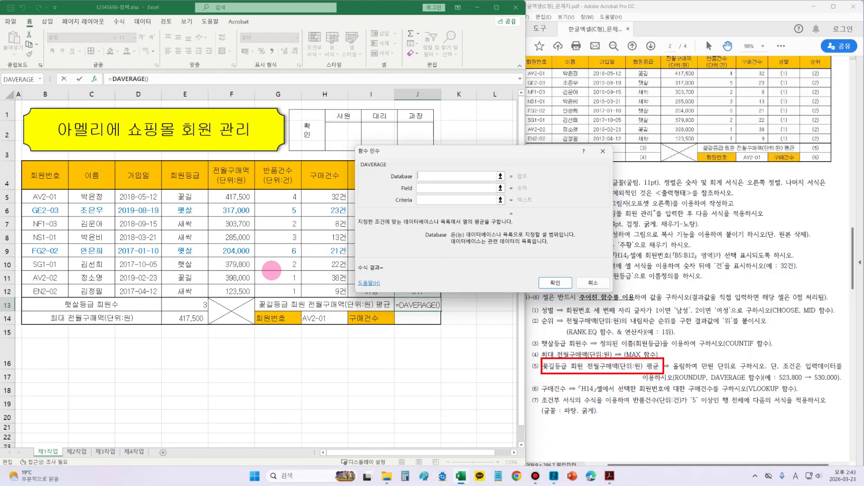
pyautogui.moveTo(206, 161)
pyautogui.mouseDown()
pyautogui.moveTo(167, 158)
pyautogui.moveTo(179, 201)
pyautogui.moveTo(212, 176)
pyautogui.moveTo(202, 159)
pyautogui.mouseUp()
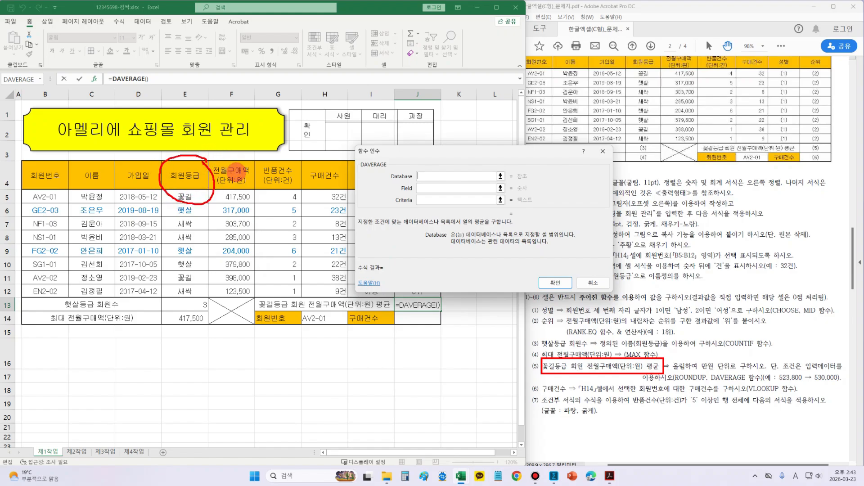
pyautogui.moveTo(265, 158)
pyautogui.mouseDown()
pyautogui.moveTo(209, 156)
pyautogui.moveTo(209, 292)
pyautogui.moveTo(271, 229)
pyautogui.moveTo(253, 153)
pyautogui.moveTo(250, 165)
pyautogui.mouseUp()
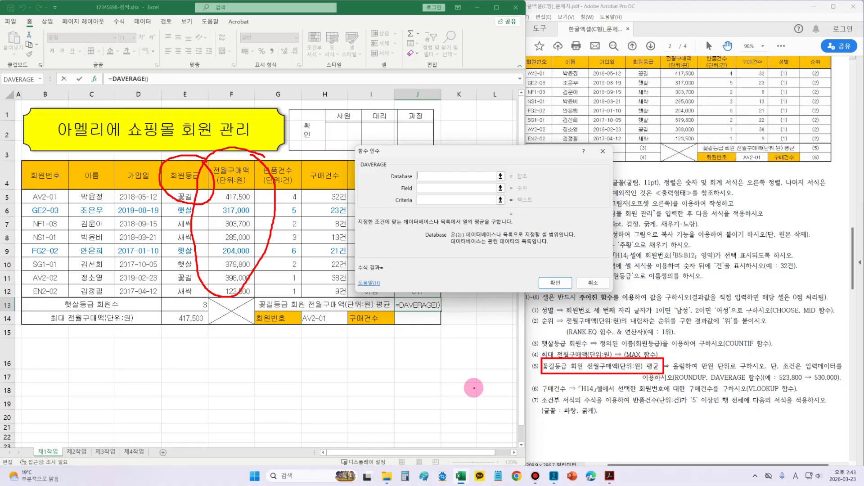
pyautogui.moveTo(186, 148)
pyautogui.mouseDown()
pyautogui.moveTo(245, 158)
pyautogui.moveTo(263, 137)
pyautogui.mouseUp()
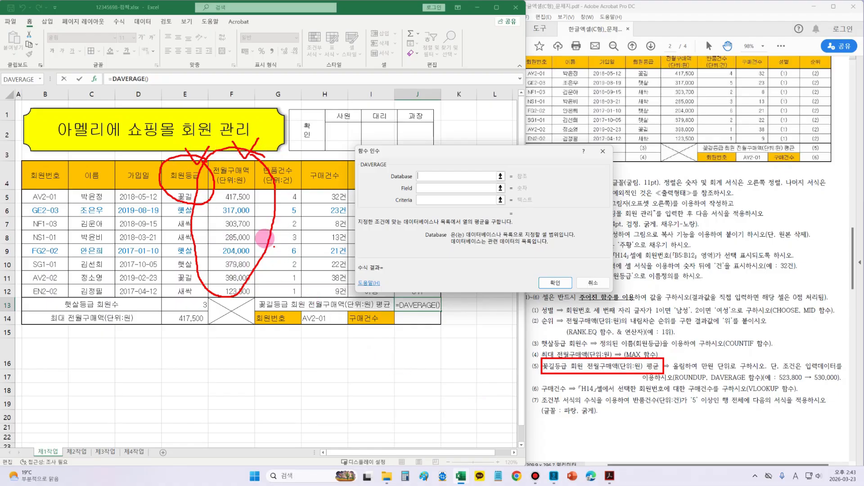
pyautogui.press('Escape')
pyautogui.moveTo(178, 168); pyautogui.dragTo(232, 292)
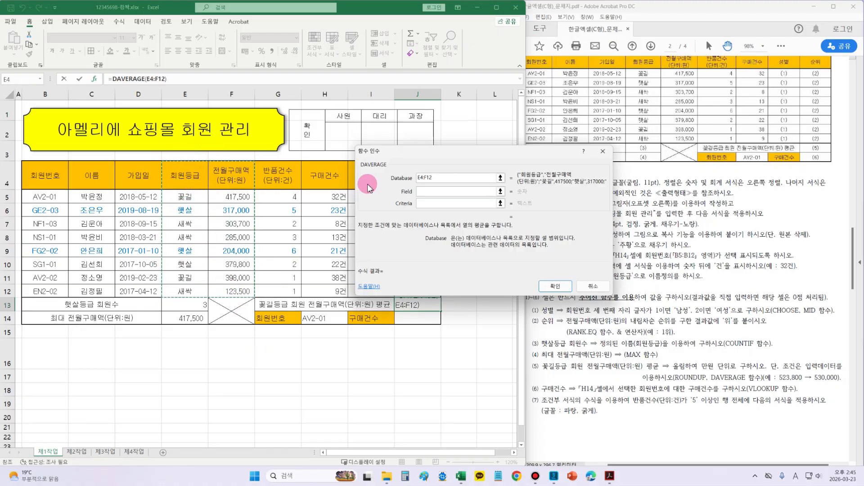
# Set the DAVERAGE Field to F4 and its Criteria to E4:E5, and complete the formula in J13
pyautogui.moveTo(229, 148)
pyautogui.mouseDown()
pyautogui.moveTo(248, 144)
pyautogui.moveTo(181, 159)
pyautogui.moveTo(171, 189)
pyautogui.moveTo(204, 178)
pyautogui.moveTo(203, 162)
pyautogui.mouseUp()
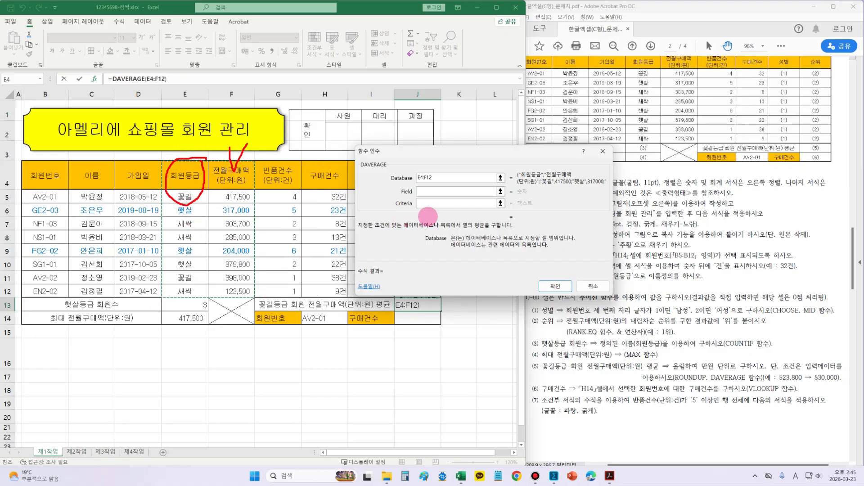
pyautogui.click(430, 197)
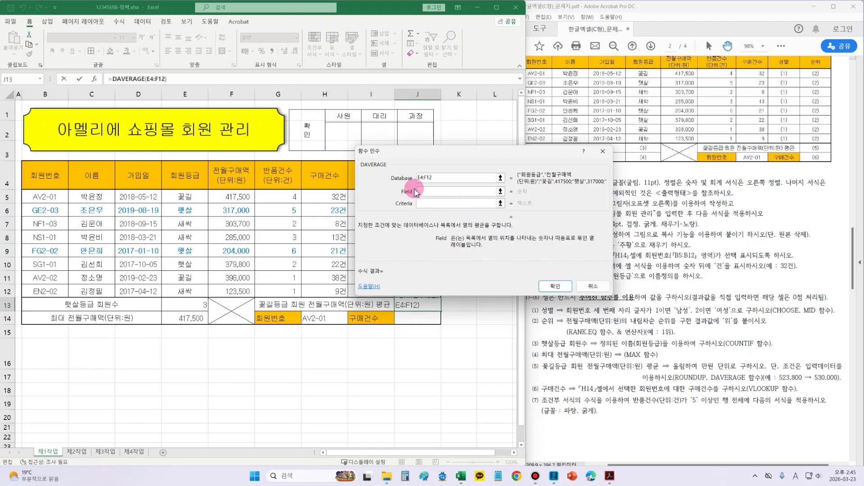
pyautogui.click(231, 179)
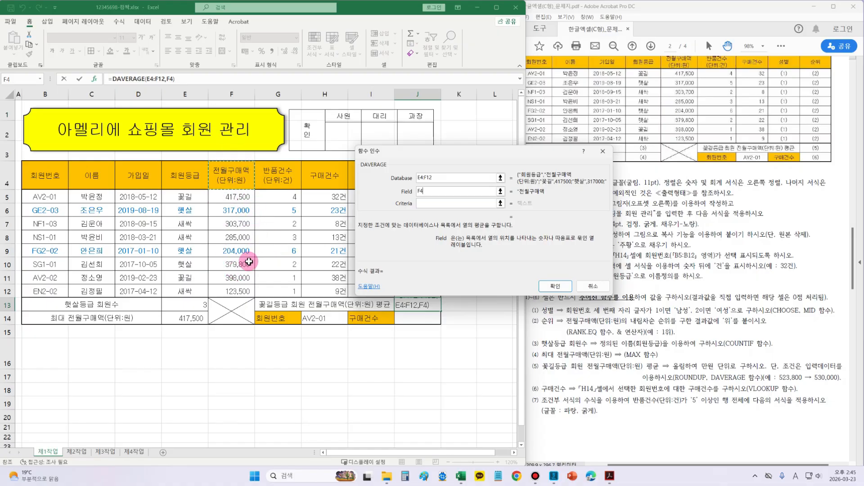
pyautogui.click(430, 204)
pyautogui.moveTo(194, 179); pyautogui.dragTo(201, 202)
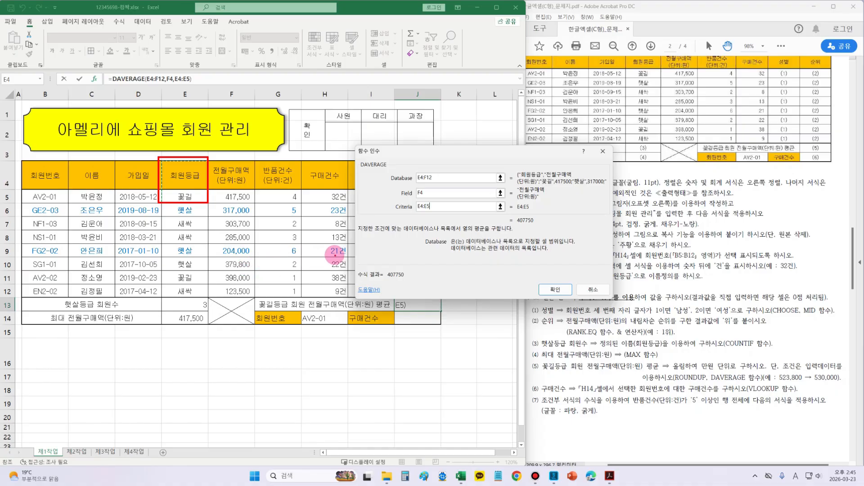
pyautogui.press('Escape')
pyautogui.click(555, 288)
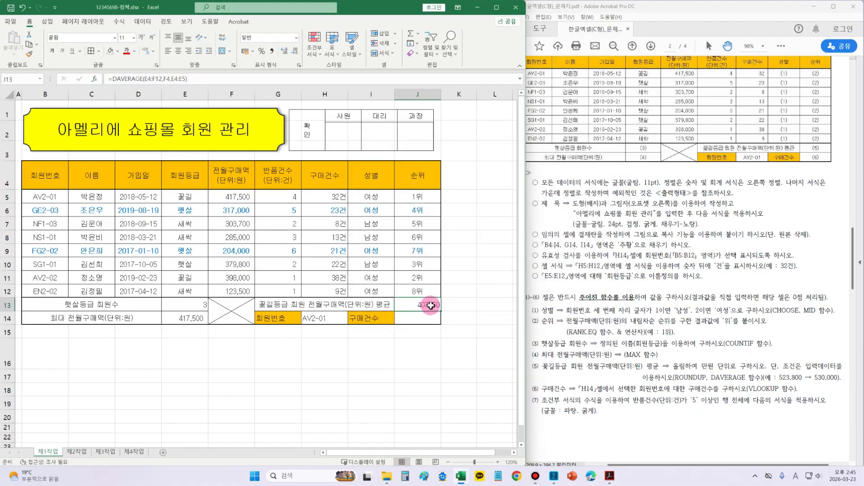
# Apply the comma style to cell J13, the 꽃길등급 회원 전월구매액(단위:원) 평균
pyautogui.click(271, 50)
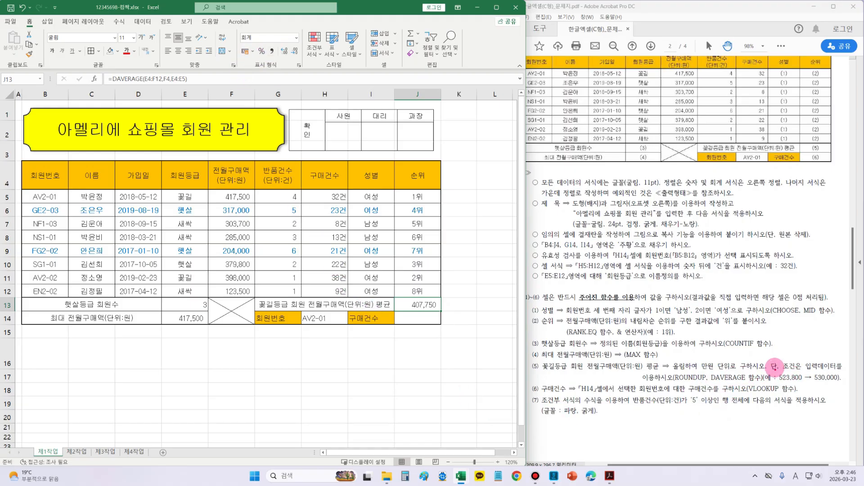
pyautogui.moveTo(774, 367)
pyautogui.mouseDown()
pyautogui.moveTo(804, 385)
pyautogui.moveTo(840, 381)
pyautogui.mouseUp()
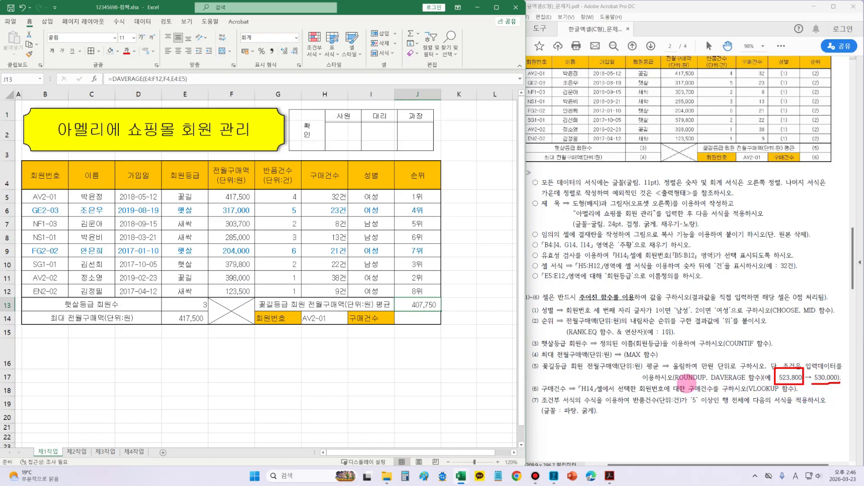
pyautogui.moveTo(666, 383); pyautogui.dragTo(721, 383)
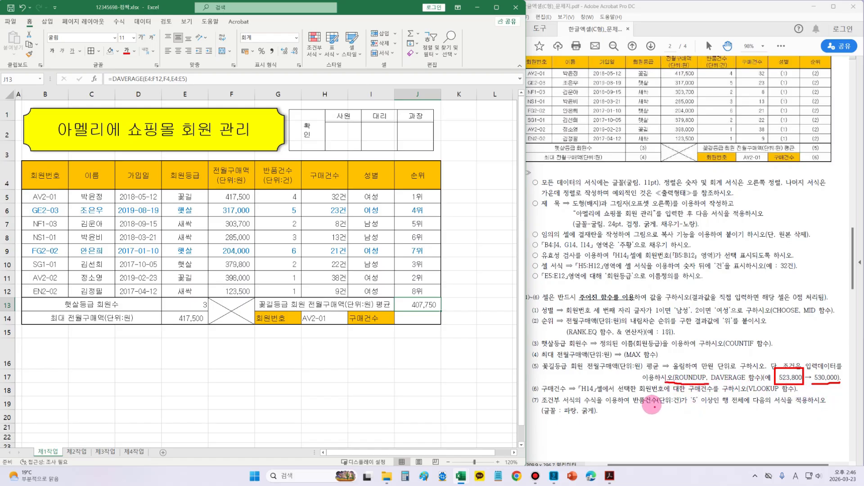
pyautogui.press('Escape')
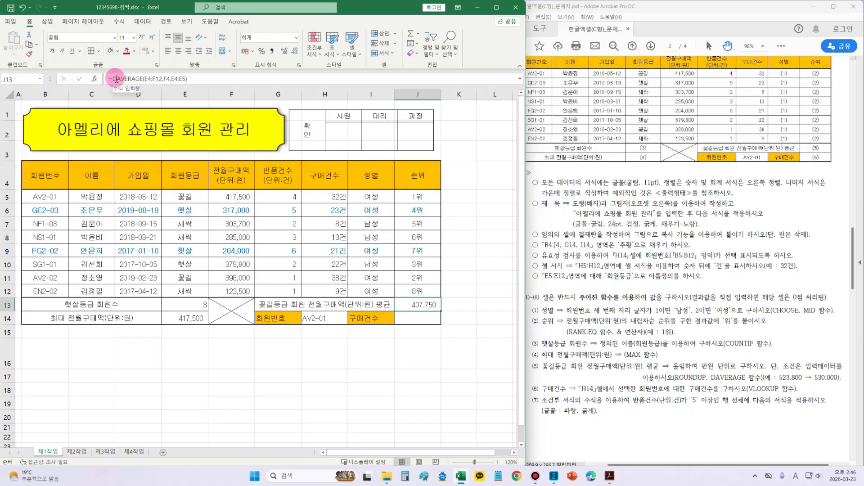
# Wrap the DAVERAGE formula in J13 with ROUNDUP using -4 digits, so the average rounds up to the 만원 unit as condition (5) asks
pyautogui.click(113, 79)
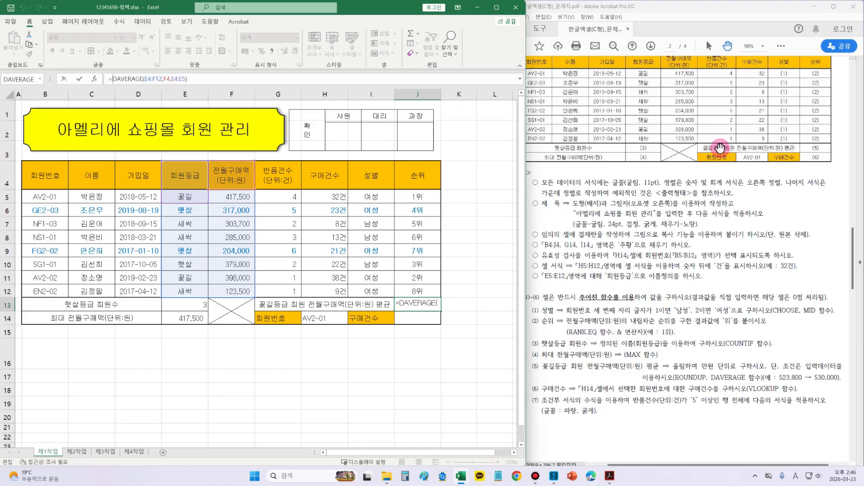
pyautogui.write('roundup')
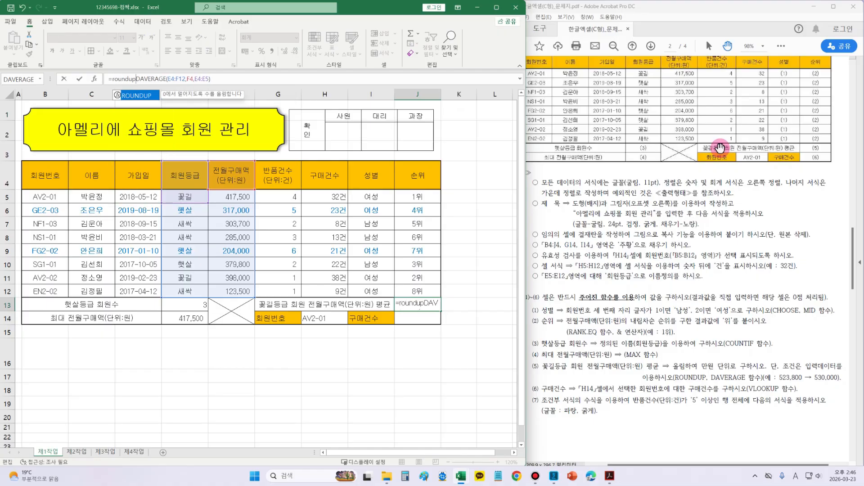
pyautogui.write('(')
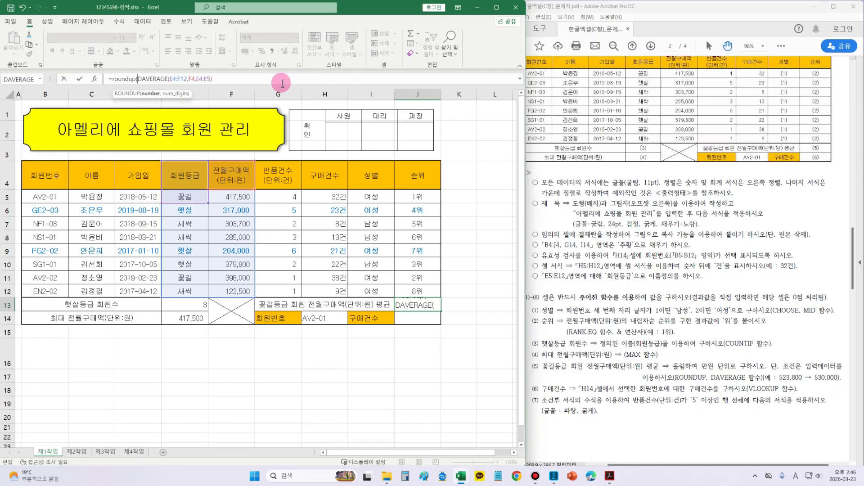
pyautogui.click(225, 82)
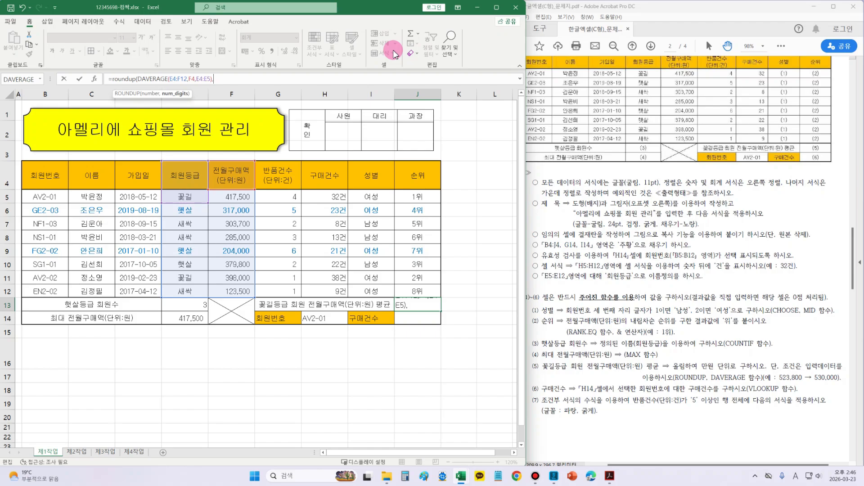
pyautogui.write(',4')
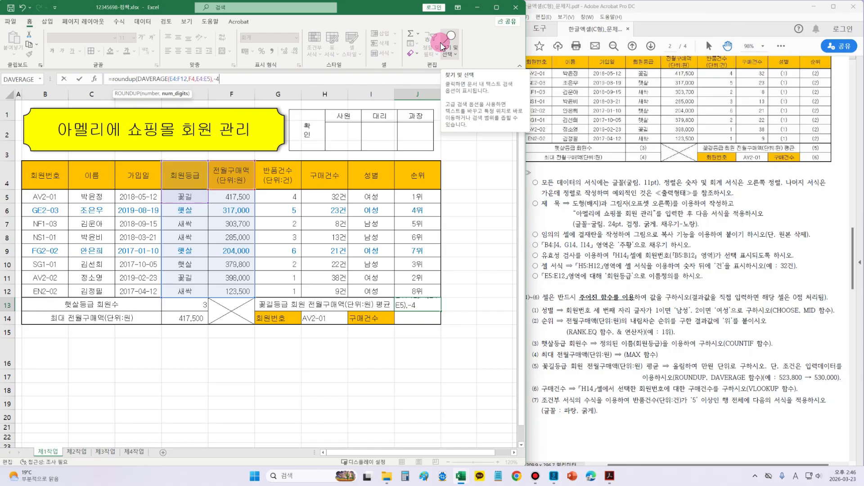
pyautogui.write(')')
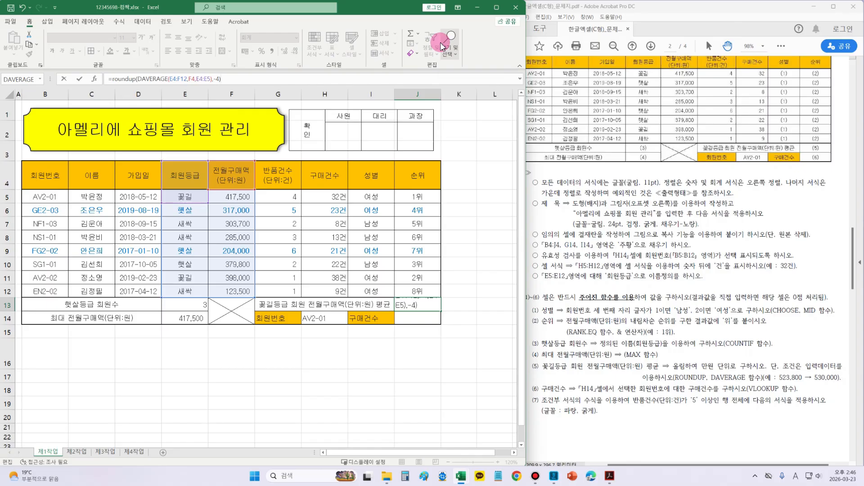
pyautogui.press('Return')
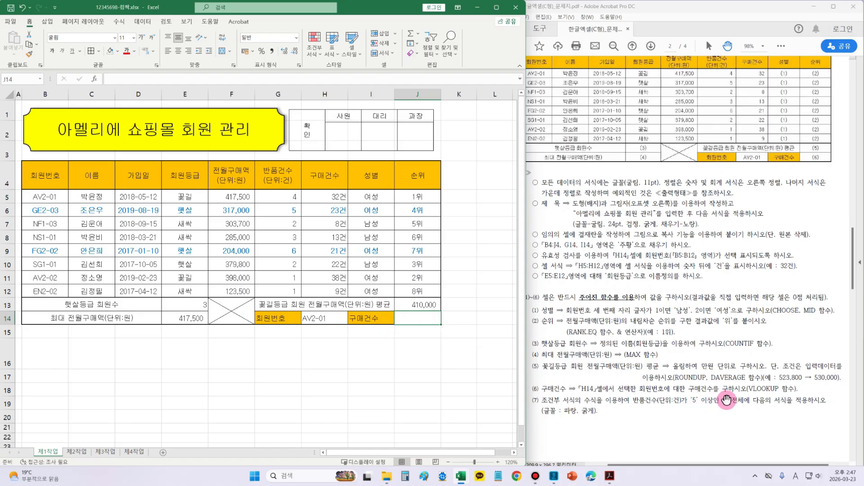
# Try the 회원번호 of row 7 in H14's validation list and set it back to the one of row 5
pyautogui.moveTo(527, 382)
pyautogui.mouseDown()
pyautogui.moveTo(803, 386)
pyautogui.moveTo(815, 396)
pyautogui.moveTo(810, 392)
pyautogui.moveTo(822, 382)
pyautogui.mouseUp()
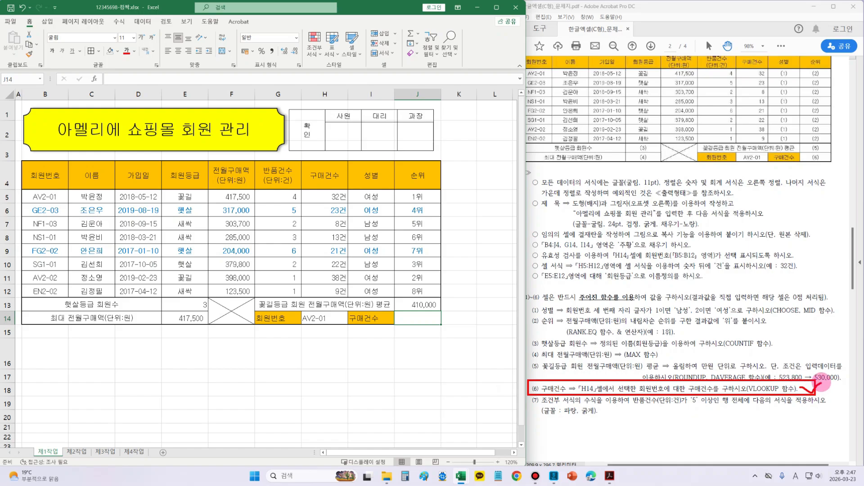
pyautogui.moveTo(397, 316)
pyautogui.mouseDown()
pyautogui.moveTo(453, 324)
pyautogui.moveTo(404, 309)
pyautogui.mouseUp()
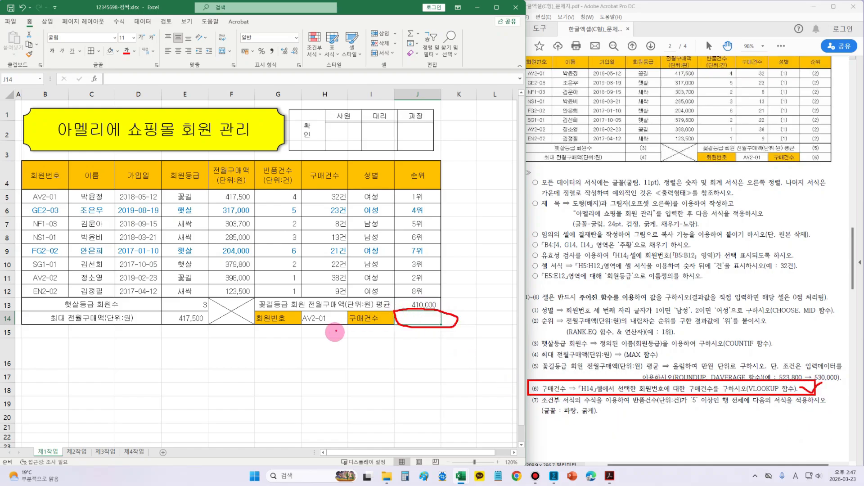
pyautogui.click(346, 322)
pyautogui.click(352, 320)
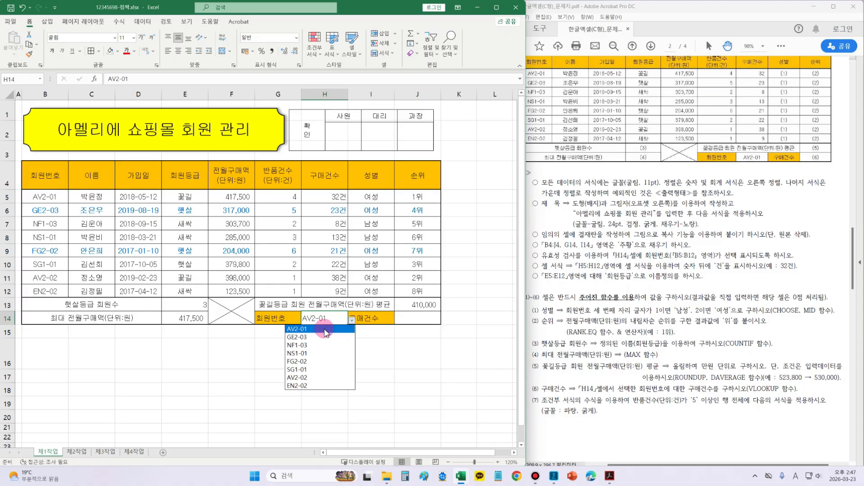
pyautogui.click(312, 346)
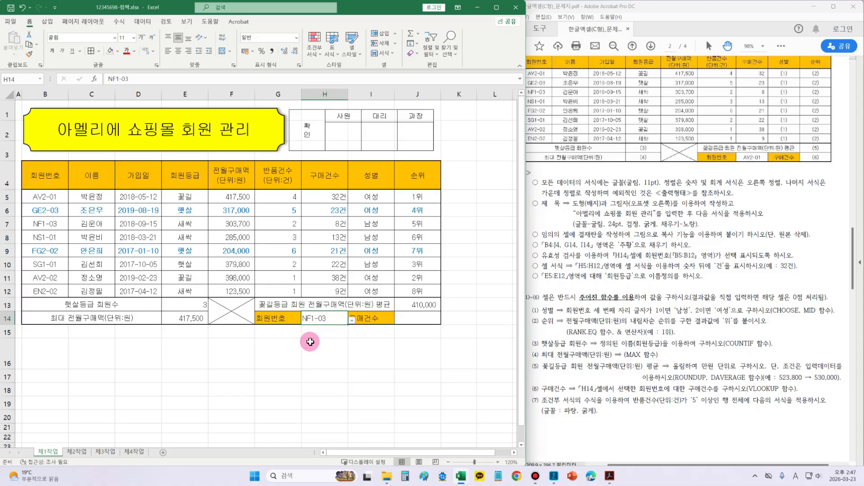
pyautogui.moveTo(248, 306)
pyautogui.mouseDown()
pyautogui.moveTo(338, 327)
pyautogui.moveTo(445, 315)
pyautogui.mouseUp()
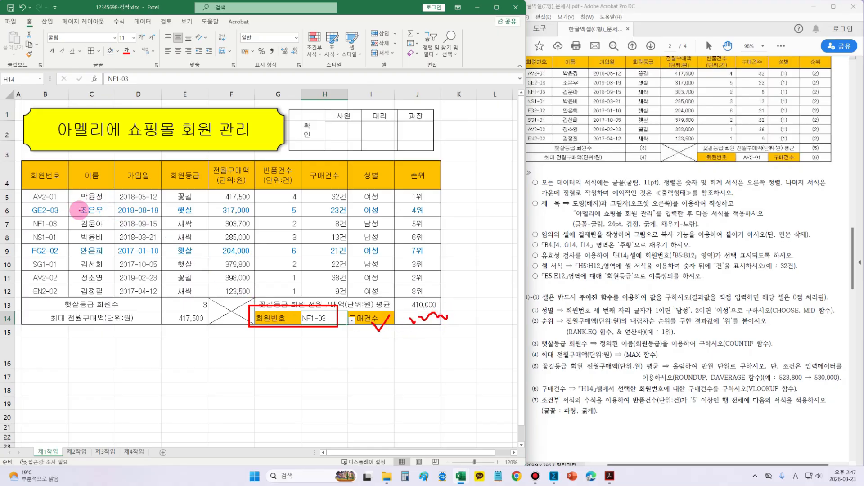
pyautogui.moveTo(66, 221)
pyautogui.mouseDown()
pyautogui.moveTo(19, 227)
pyautogui.moveTo(61, 228)
pyautogui.mouseUp()
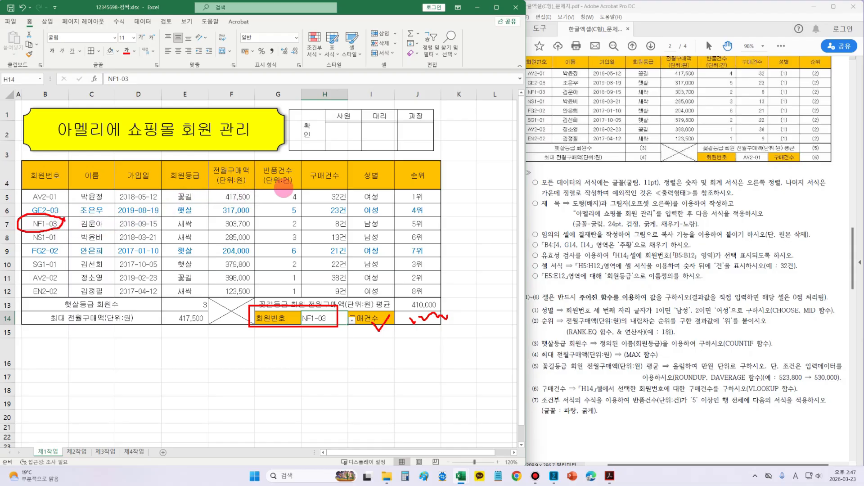
pyautogui.moveTo(351, 215)
pyautogui.mouseDown()
pyautogui.moveTo(314, 225)
pyautogui.moveTo(341, 232)
pyautogui.moveTo(347, 219)
pyautogui.mouseUp()
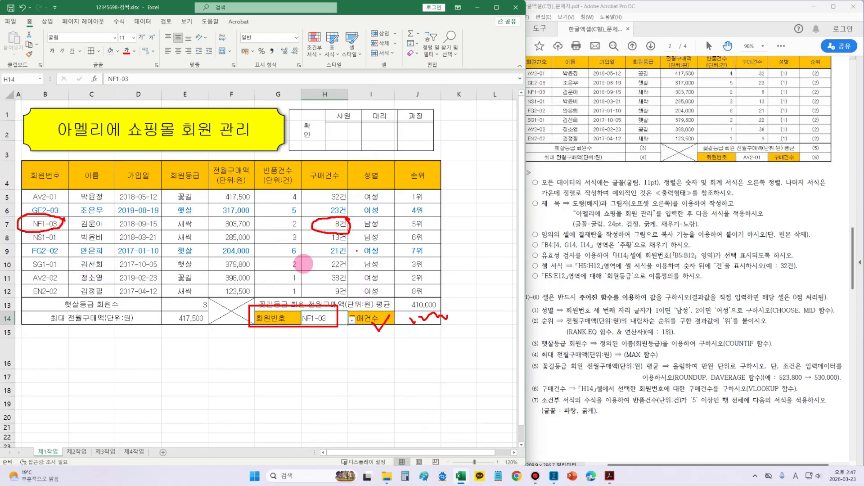
pyautogui.press('Escape')
pyautogui.click(352, 320)
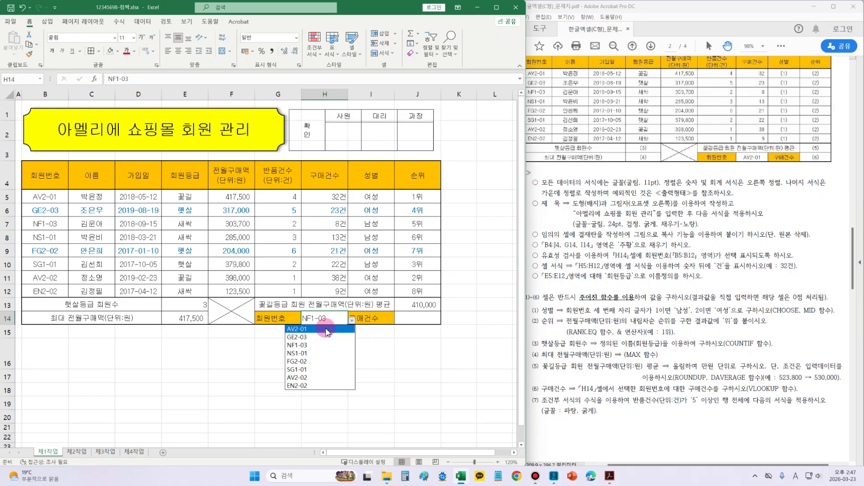
pyautogui.click(328, 330)
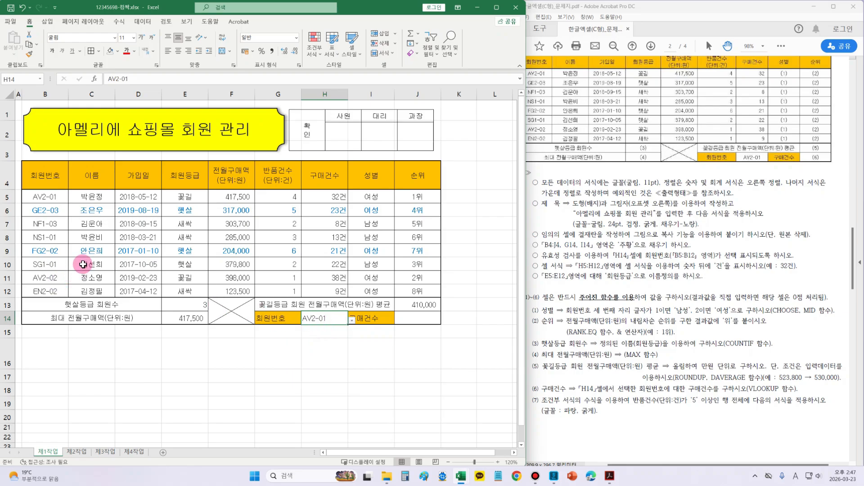
pyautogui.click(49, 197)
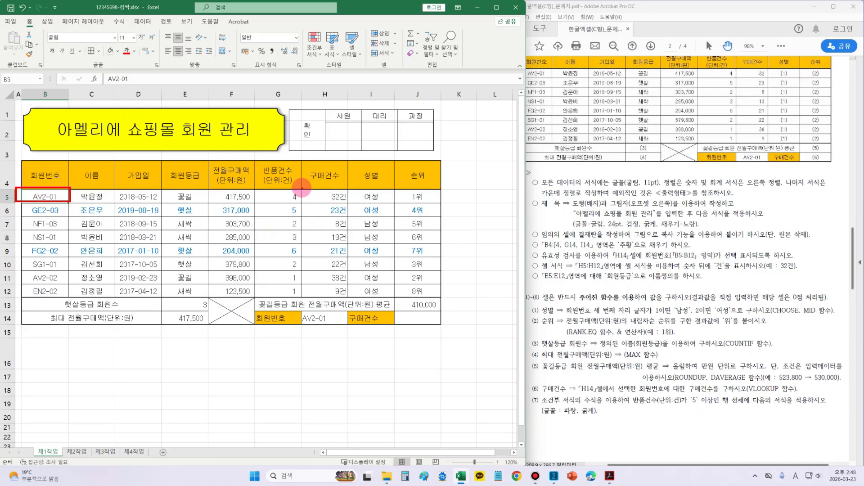
pyautogui.moveTo(465, 321)
pyautogui.mouseDown()
pyautogui.moveTo(398, 324)
pyautogui.moveTo(432, 314)
pyautogui.moveTo(417, 320)
pyautogui.moveTo(427, 301)
pyautogui.mouseUp()
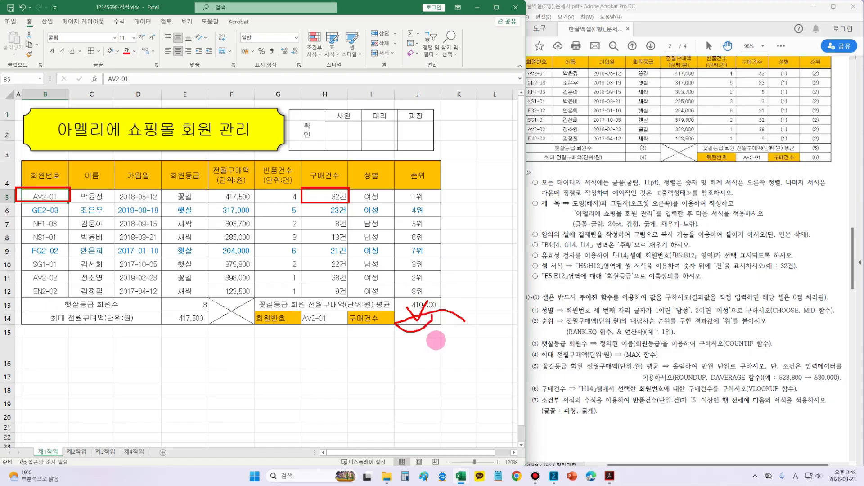
pyautogui.press('Escape')
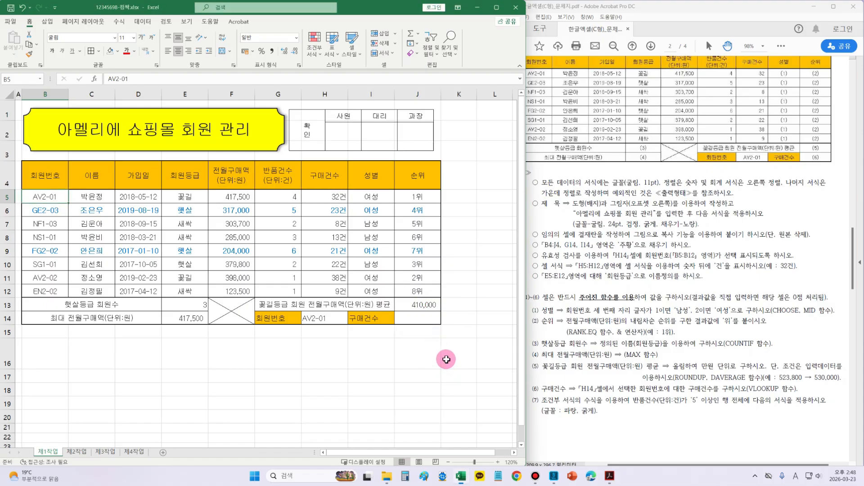
# Start a VLOOKUP formula in cell J14 for 구매건수, as condition (6) asks, and open its function arguments
pyautogui.click(414, 320)
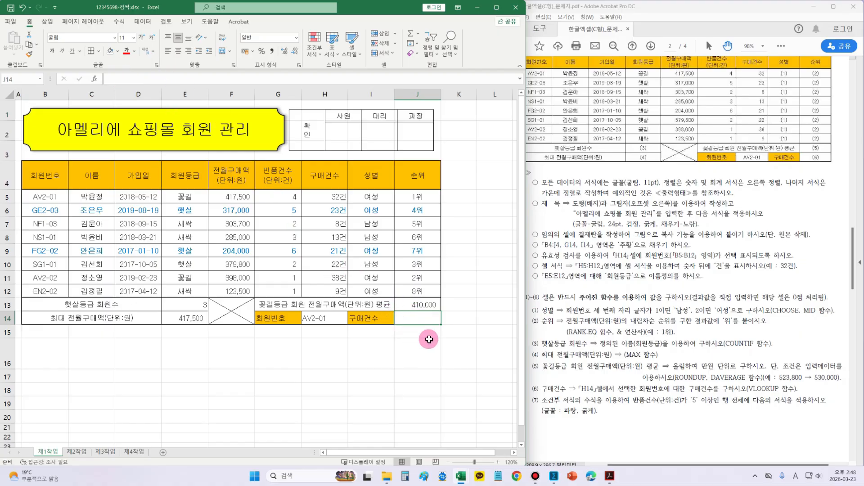
pyautogui.write('-v')
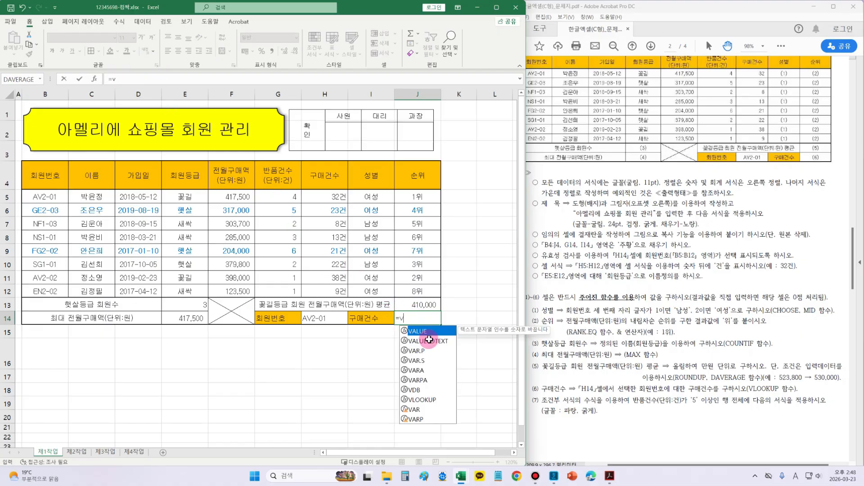
pyautogui.write('lo')
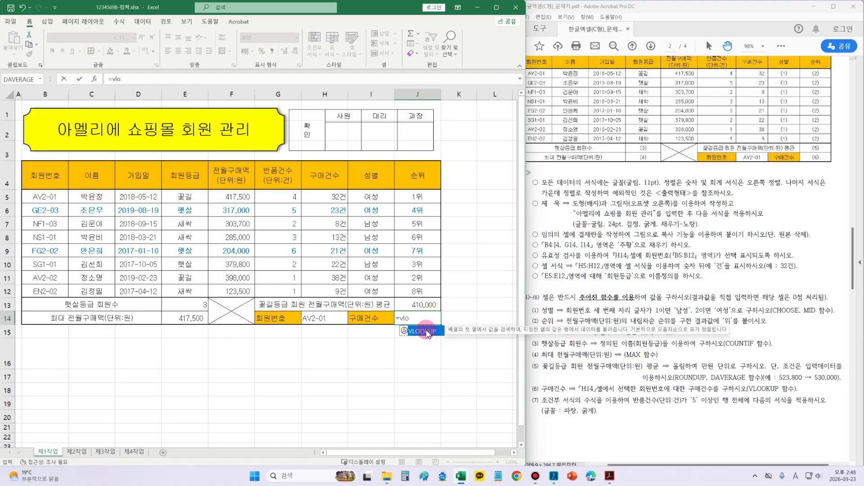
pyautogui.doubleClick(425, 331)
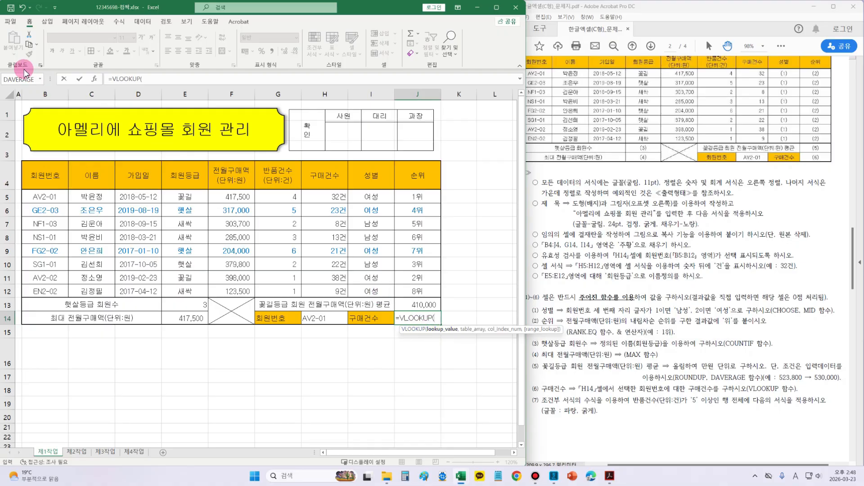
pyautogui.click(95, 80)
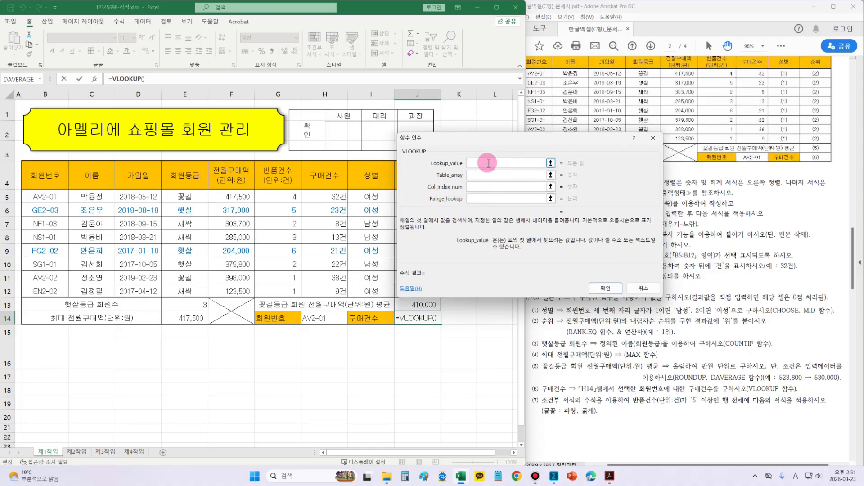
# Set the VLOOKUP Lookup_value to H14, the selected 회원번호, and go on to the Table_array argument
pyautogui.click(489, 163)
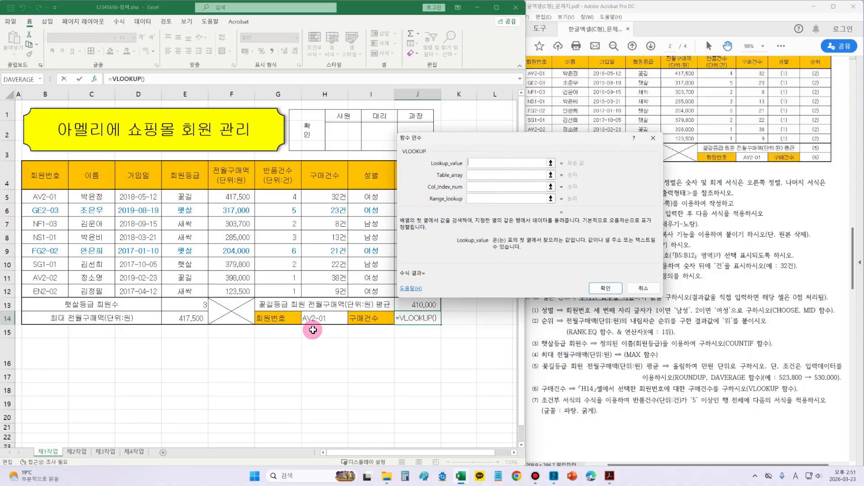
pyautogui.moveTo(301, 309)
pyautogui.mouseDown()
pyautogui.moveTo(350, 330)
pyautogui.moveTo(346, 316)
pyautogui.mouseUp()
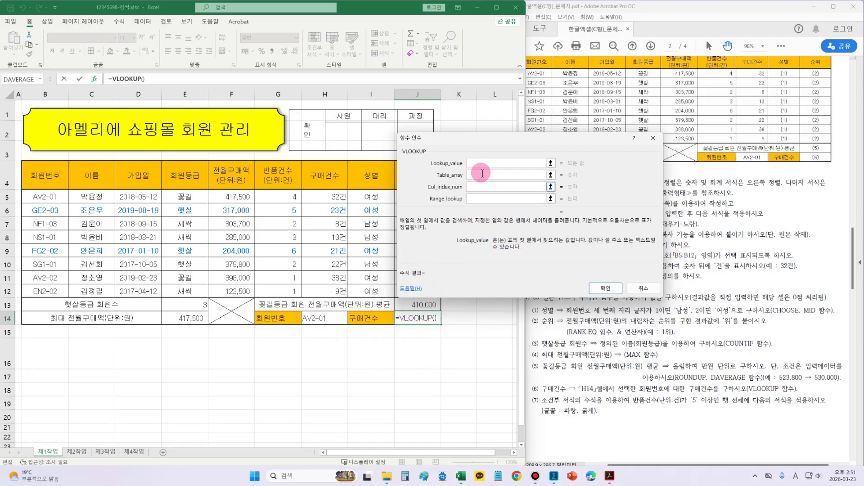
pyautogui.click(313, 324)
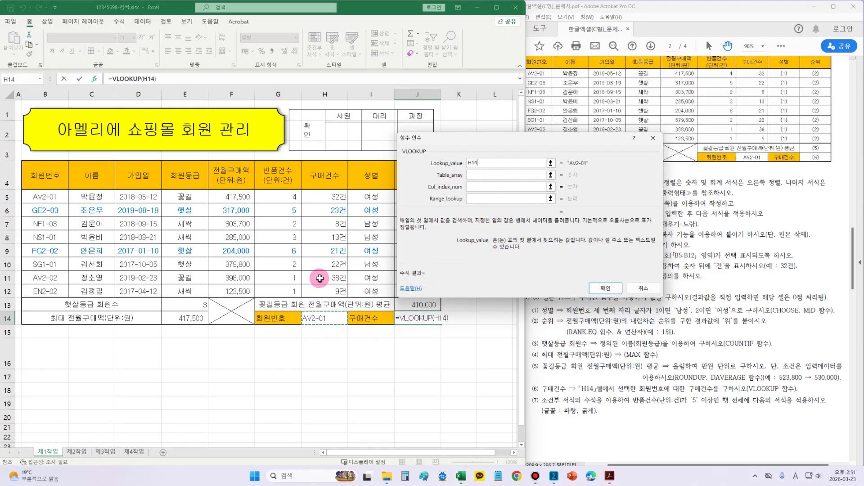
pyautogui.click(480, 174)
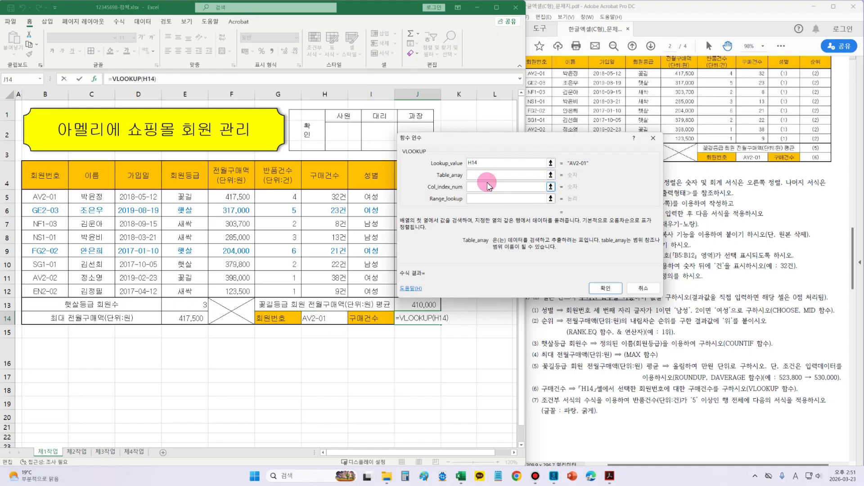
pyautogui.hotkey('ctrl', '2')
pyautogui.moveTo(251, 307); pyautogui.dragTo(304, 340)
pyautogui.moveTo(346, 305); pyautogui.dragTo(400, 343)
pyautogui.moveTo(288, 341)
pyautogui.mouseDown()
pyautogui.moveTo(312, 373)
pyautogui.moveTo(332, 376)
pyautogui.moveTo(364, 343)
pyautogui.mouseUp()
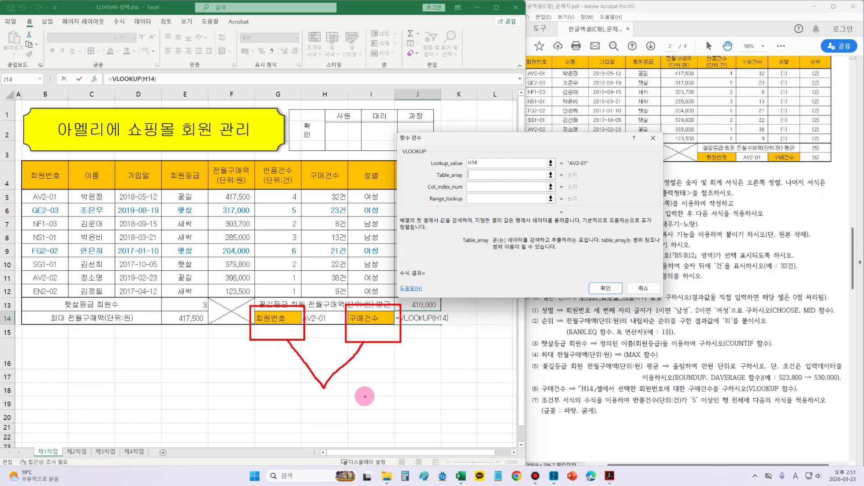
pyautogui.moveTo(64, 154)
pyautogui.mouseDown()
pyautogui.moveTo(63, 185)
pyautogui.moveTo(70, 155)
pyautogui.mouseUp()
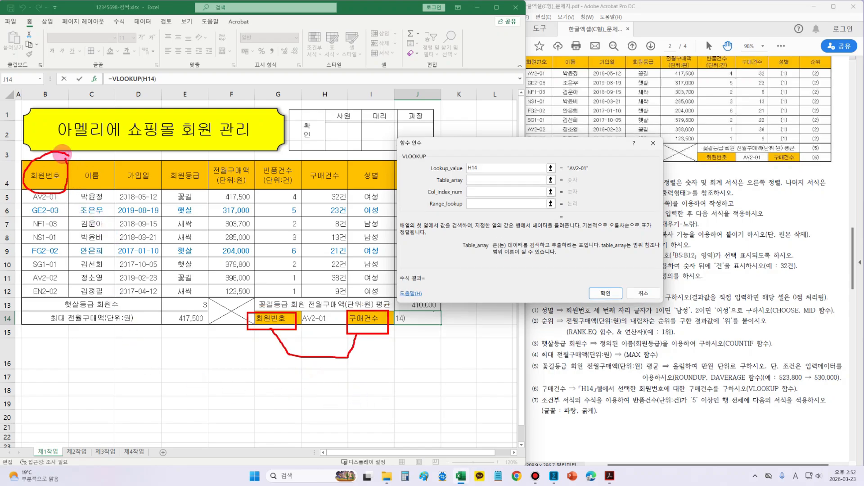
pyautogui.moveTo(338, 155)
pyautogui.mouseDown()
pyautogui.moveTo(306, 179)
pyautogui.moveTo(348, 162)
pyautogui.moveTo(206, 187)
pyautogui.moveTo(30, 186)
pyautogui.moveTo(11, 289)
pyautogui.moveTo(170, 299)
pyautogui.moveTo(305, 294)
pyautogui.moveTo(353, 252)
pyautogui.moveTo(345, 191)
pyautogui.moveTo(357, 231)
pyautogui.moveTo(350, 252)
pyautogui.mouseUp()
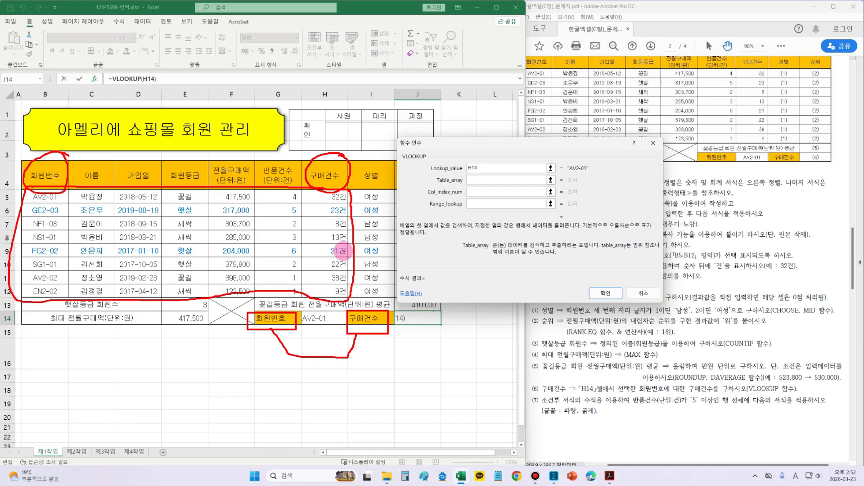
pyautogui.moveTo(320, 136)
pyautogui.mouseDown()
pyautogui.moveTo(331, 166)
pyautogui.moveTo(362, 117)
pyautogui.mouseUp()
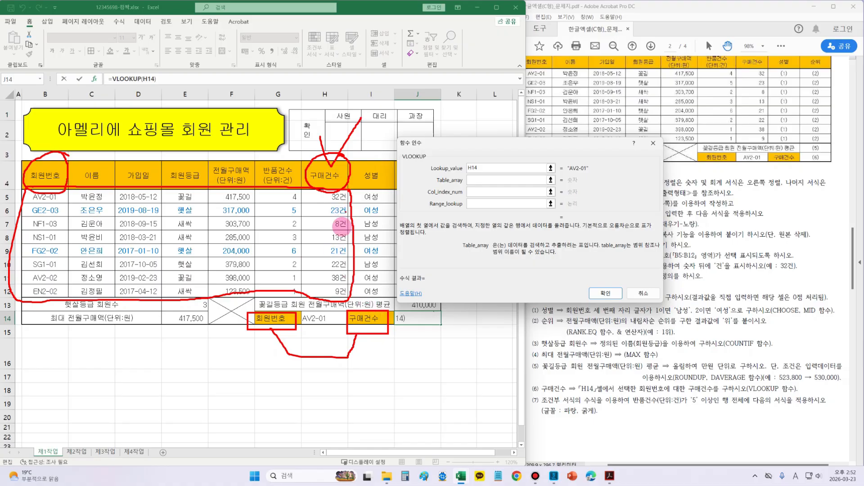
pyautogui.moveTo(45, 222); pyautogui.dragTo(38, 245)
pyautogui.moveTo(89, 227); pyautogui.dragTo(109, 246)
pyautogui.moveTo(130, 225); pyautogui.dragTo(134, 253)
pyautogui.moveTo(184, 229); pyautogui.dragTo(196, 244)
pyautogui.moveTo(192, 231); pyautogui.dragTo(185, 258)
pyautogui.moveTo(222, 232)
pyautogui.mouseDown()
pyautogui.moveTo(218, 259)
pyautogui.moveTo(235, 231)
pyautogui.moveTo(270, 252)
pyautogui.mouseUp()
pyautogui.moveTo(328, 235); pyautogui.dragTo(333, 288)
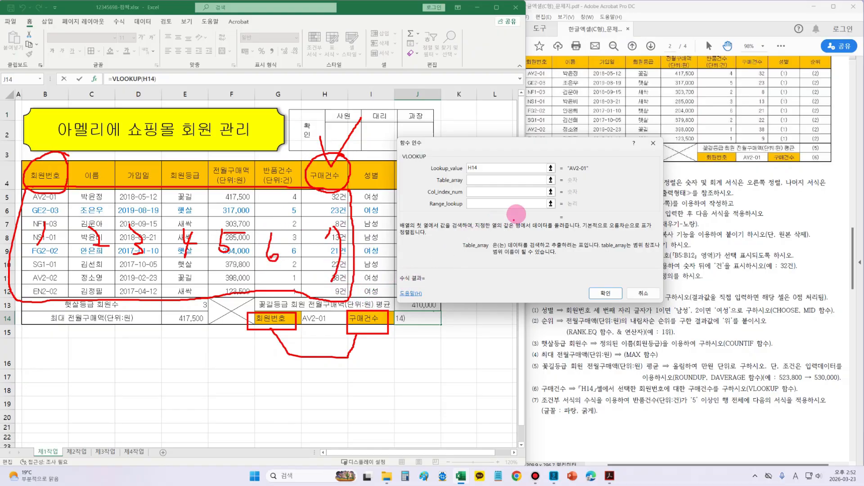
# Complete the VLOOKUP in J14 with Table_array B5:H12, Col_index_num 7 and Range_lookup 0 for an exact match
pyautogui.click(457, 184)
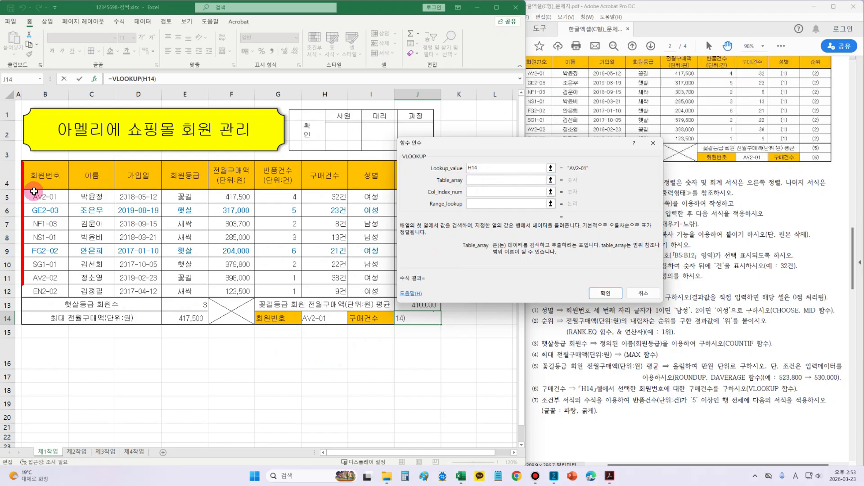
pyautogui.moveTo(35, 198); pyautogui.dragTo(323, 291)
pyautogui.click(481, 197)
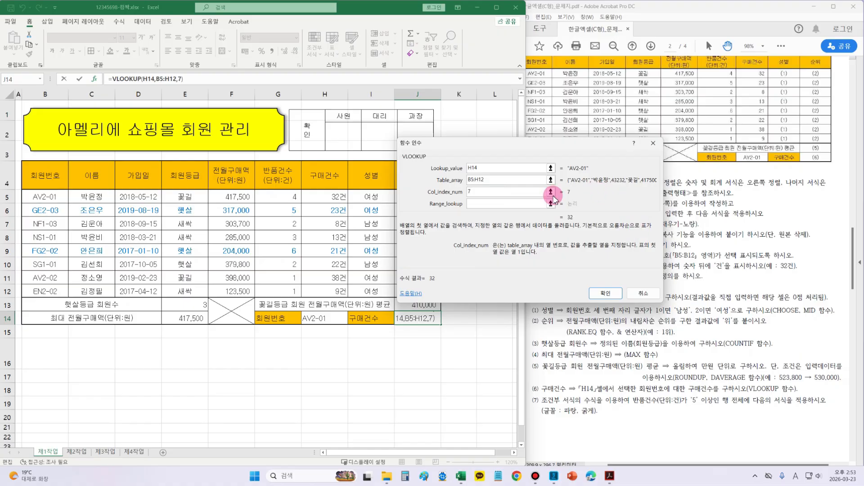
pyautogui.click(483, 204)
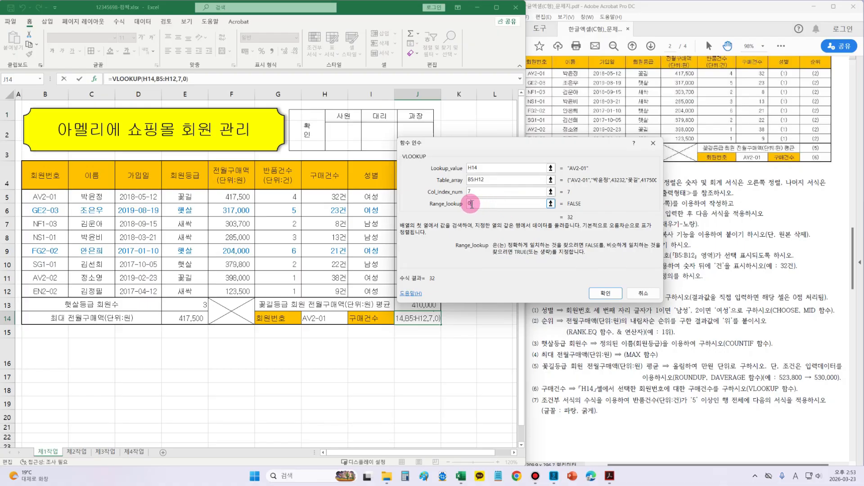
pyautogui.click(598, 296)
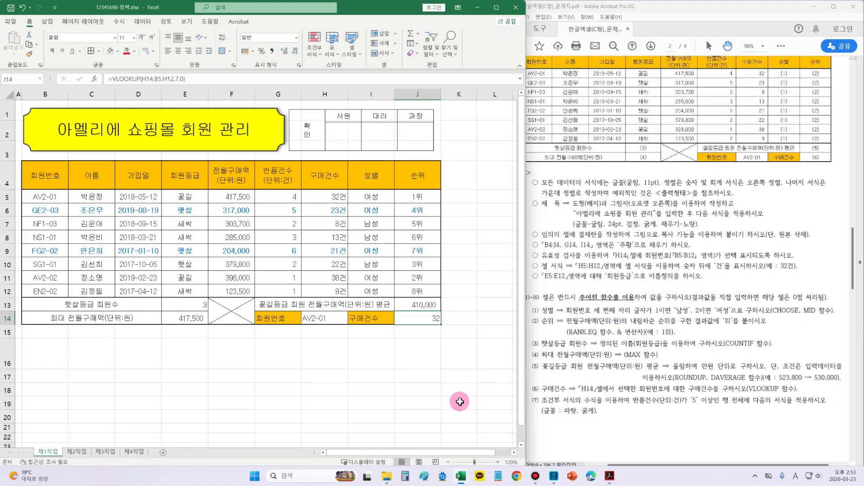
# Test the J14 lookup by choosing the 회원번호 of rows 8 and 6 in H14's list, and set it back to row 5's
pyautogui.moveTo(301, 308); pyautogui.dragTo(341, 331)
pyautogui.moveTo(414, 312); pyautogui.dragTo(458, 326)
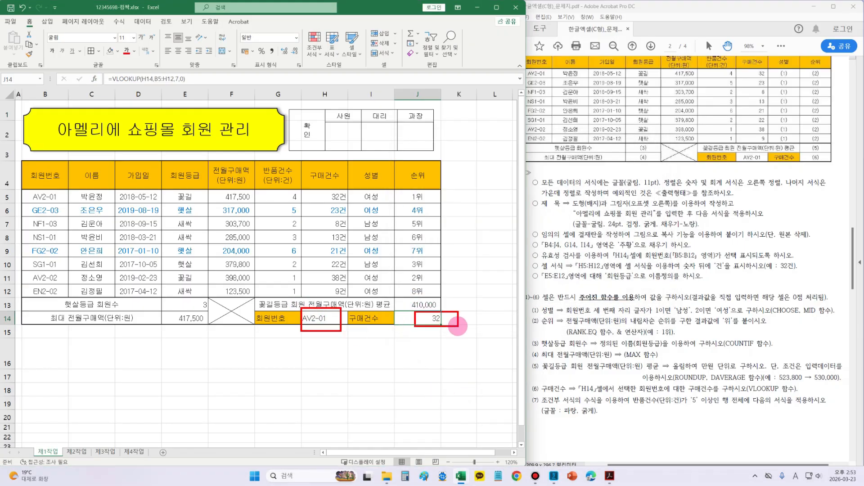
pyautogui.click(340, 318)
pyautogui.click(352, 321)
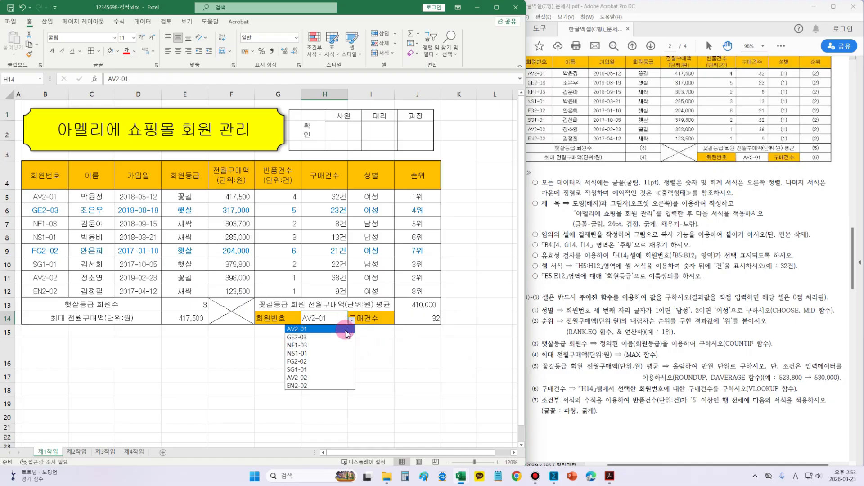
pyautogui.click(322, 354)
pyautogui.click(337, 365)
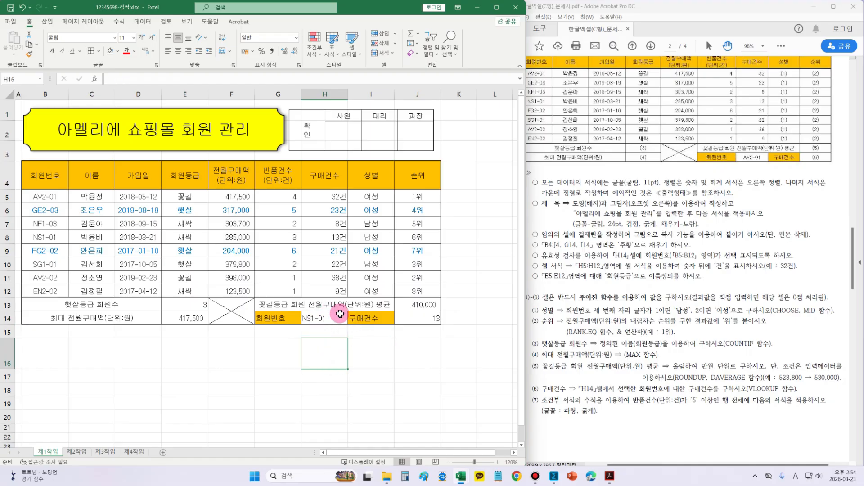
pyautogui.click(335, 319)
pyautogui.click(352, 320)
pyautogui.click(323, 337)
pyautogui.click(352, 320)
pyautogui.click(321, 330)
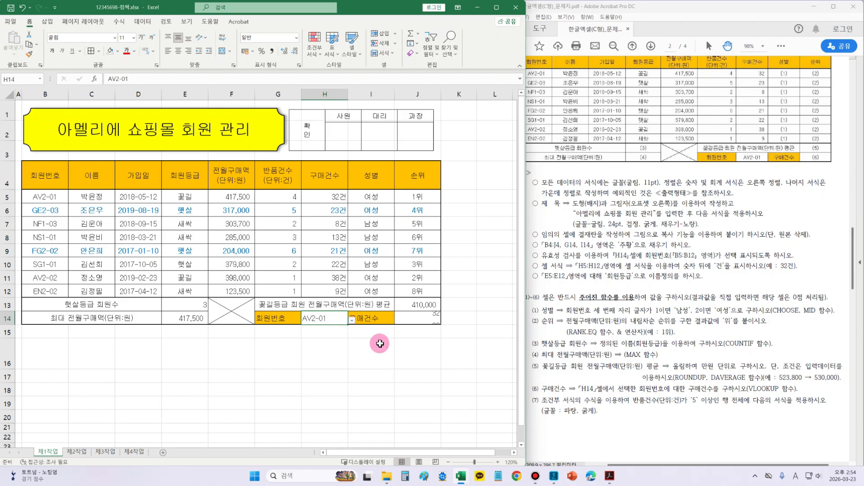
# Look through the 제2작업, 제3작업 and 제4작업 sheets and return to 제1작업
pyautogui.click(440, 373)
pyautogui.click(661, 432)
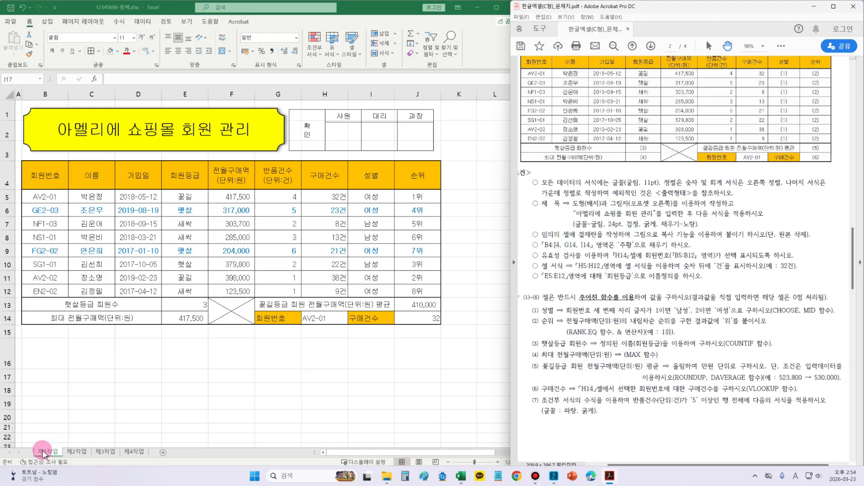
pyautogui.click(71, 450)
pyautogui.click(80, 455)
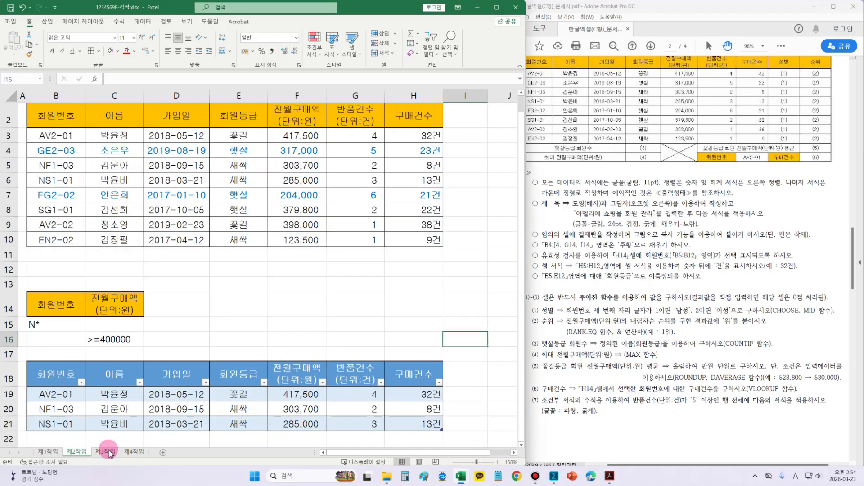
pyautogui.click(108, 452)
pyautogui.click(133, 452)
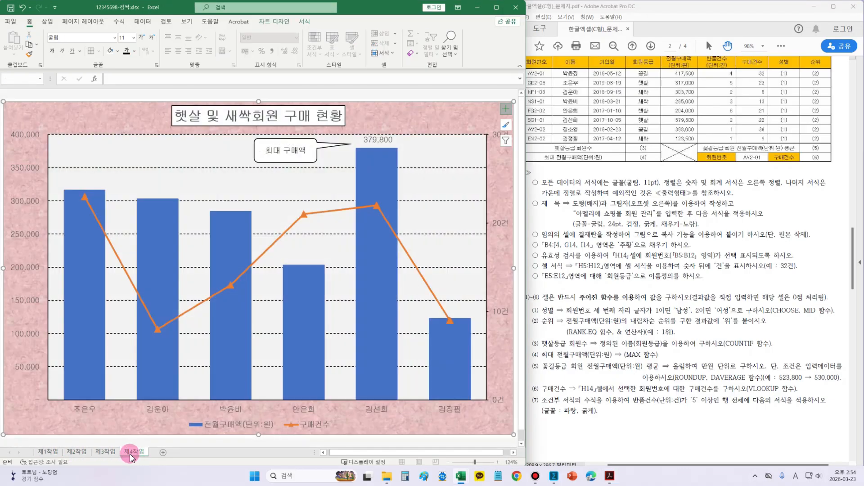
pyautogui.click(42, 454)
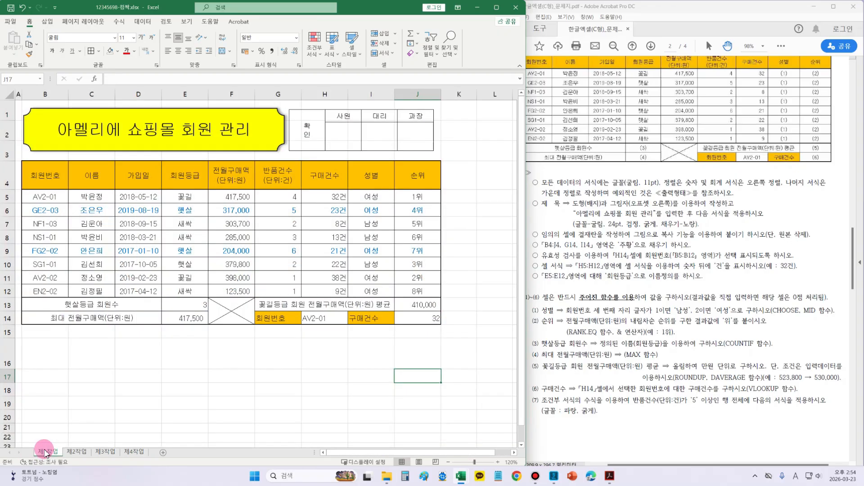